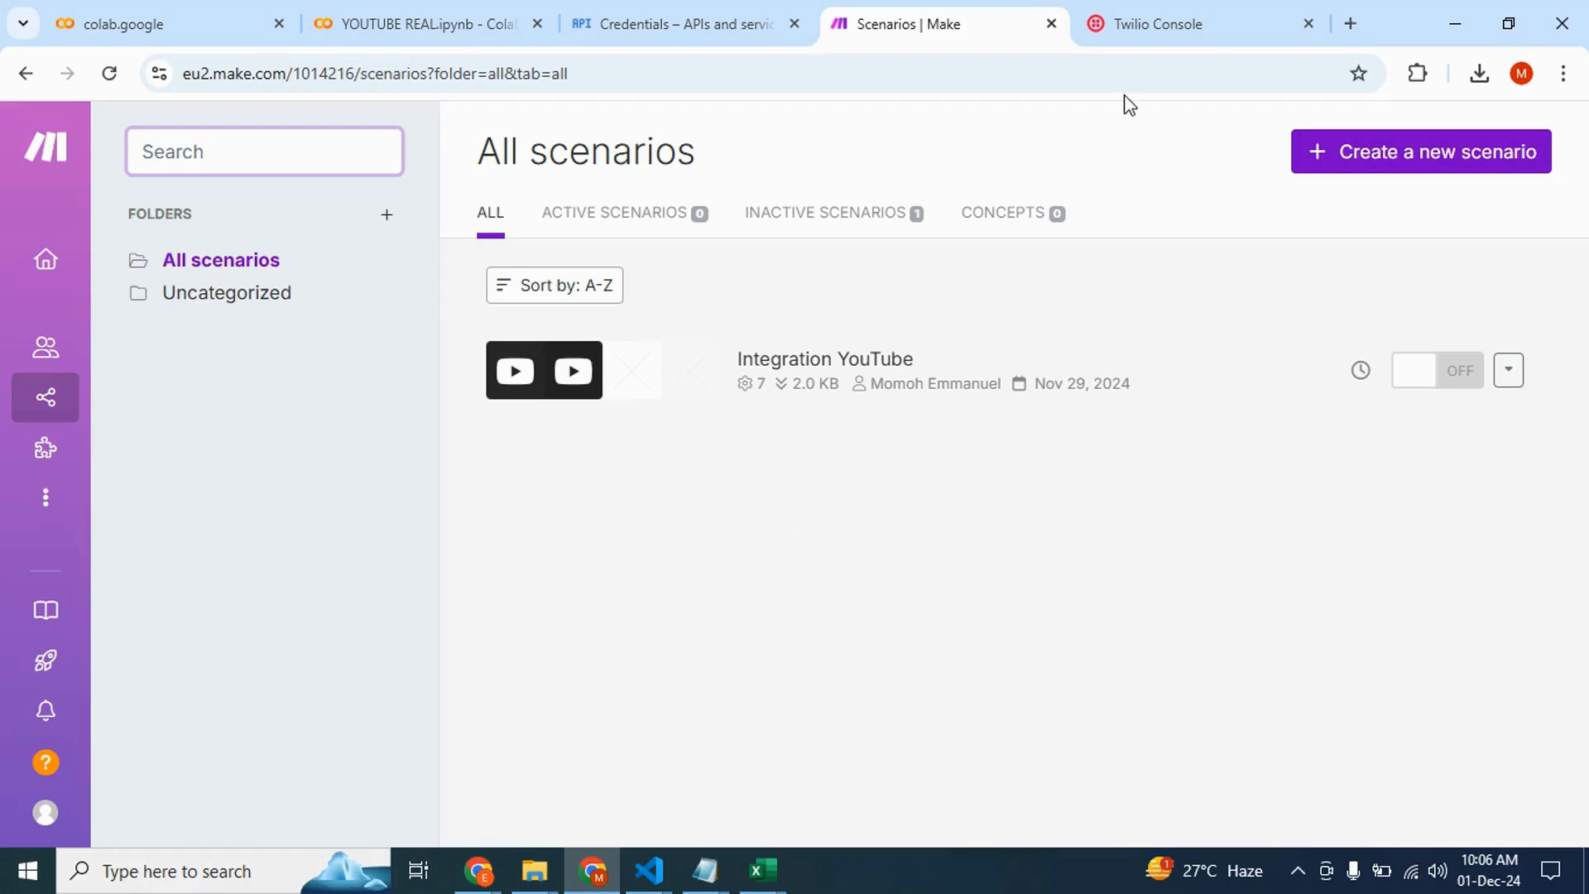
# Open the Messaging Services page from the Twilio console's product explorer
pyautogui.click(1145, 33)
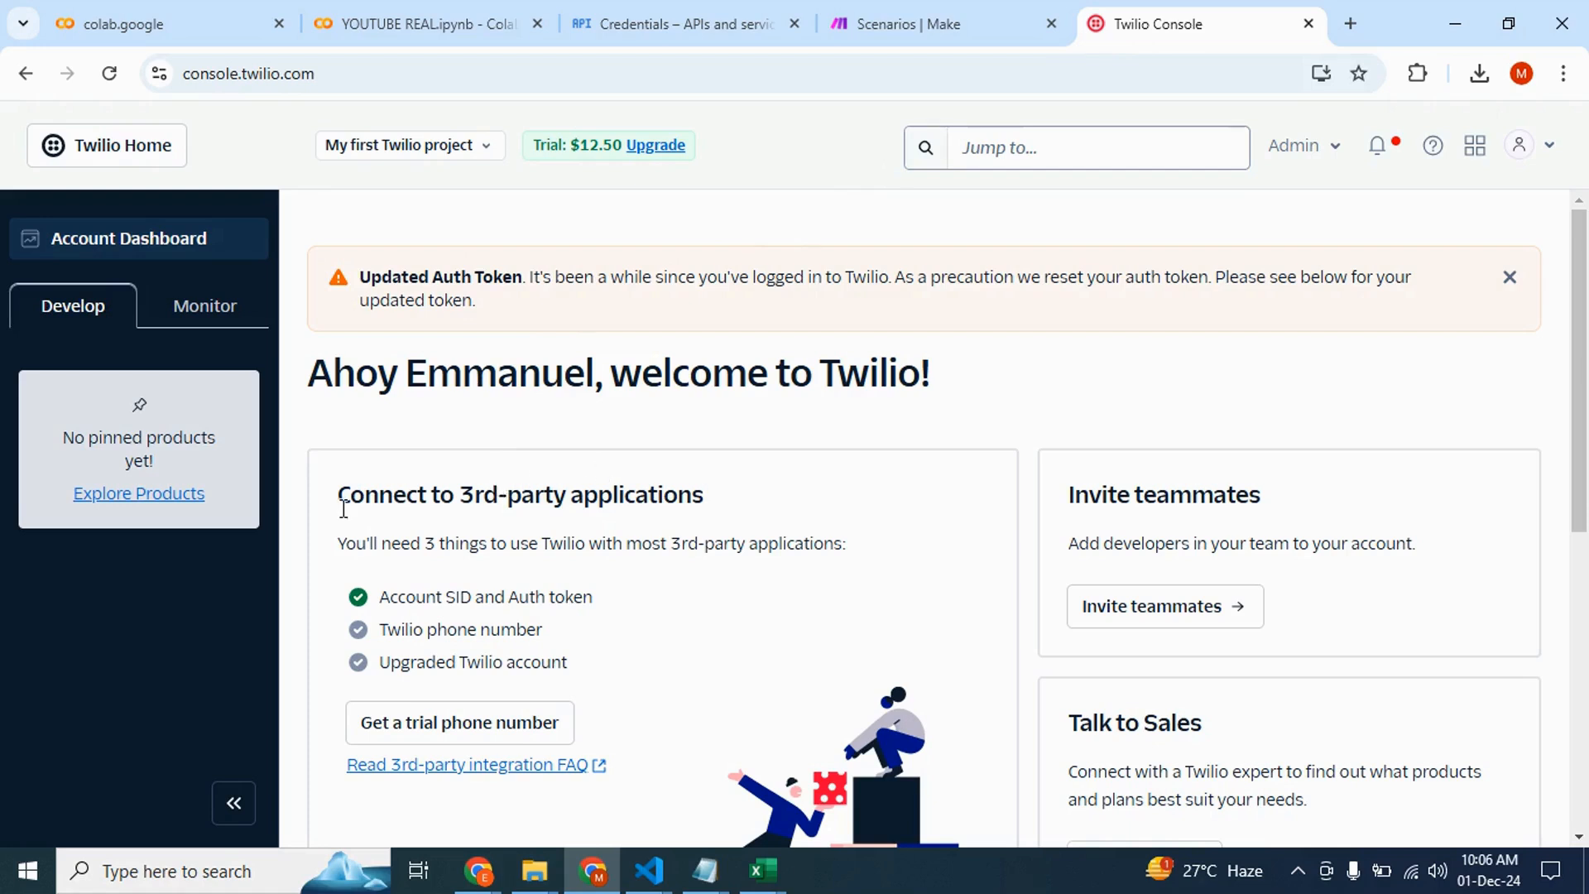
pyautogui.click(154, 497)
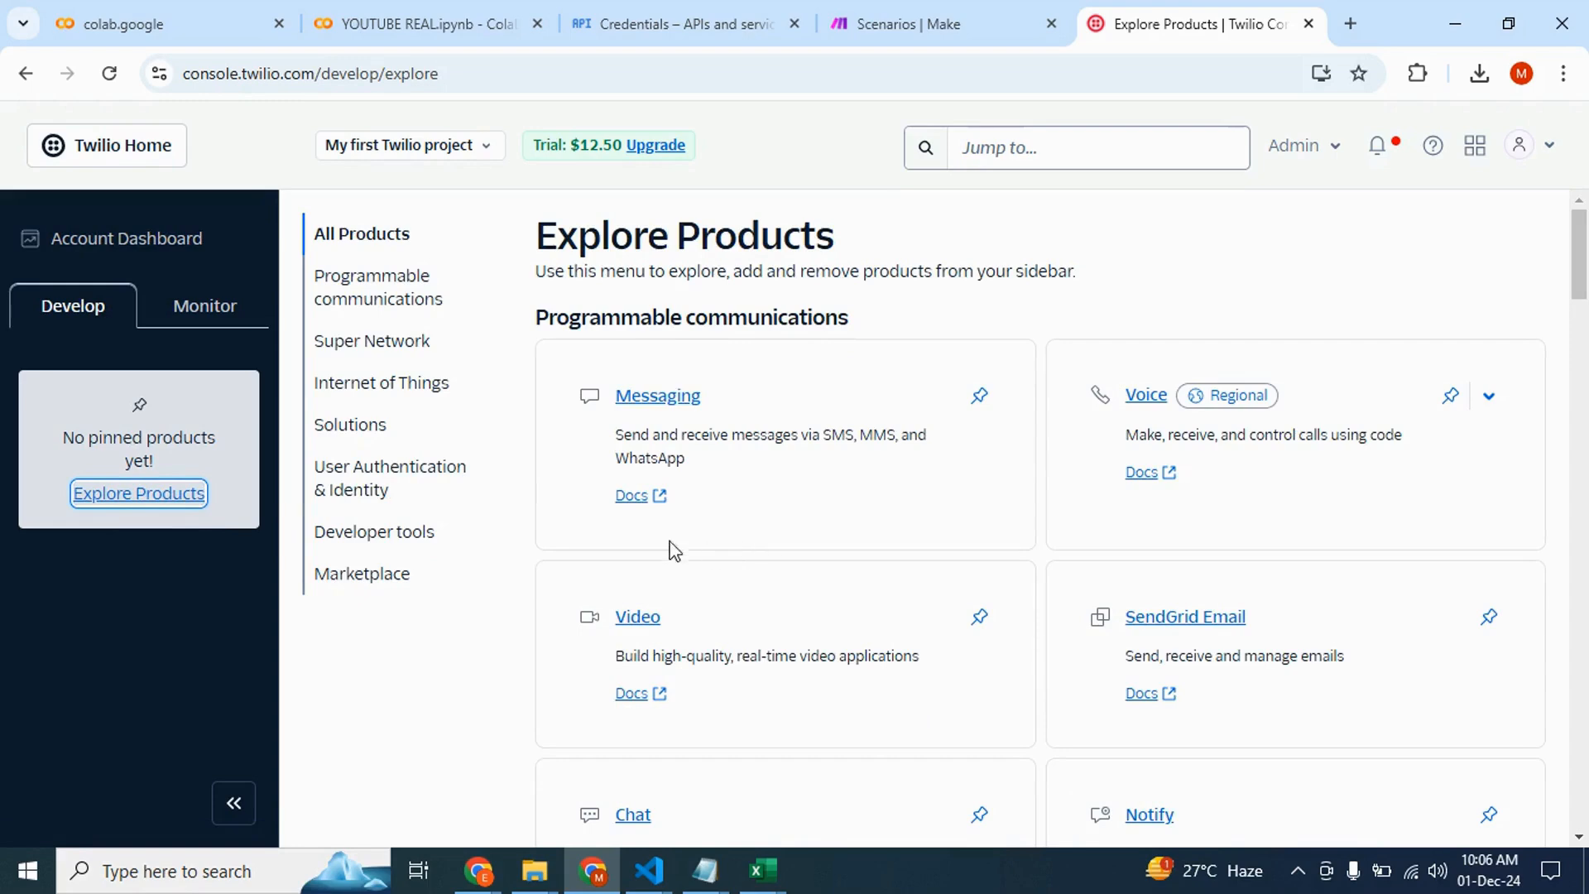
pyautogui.scroll(-2, 727, 494)
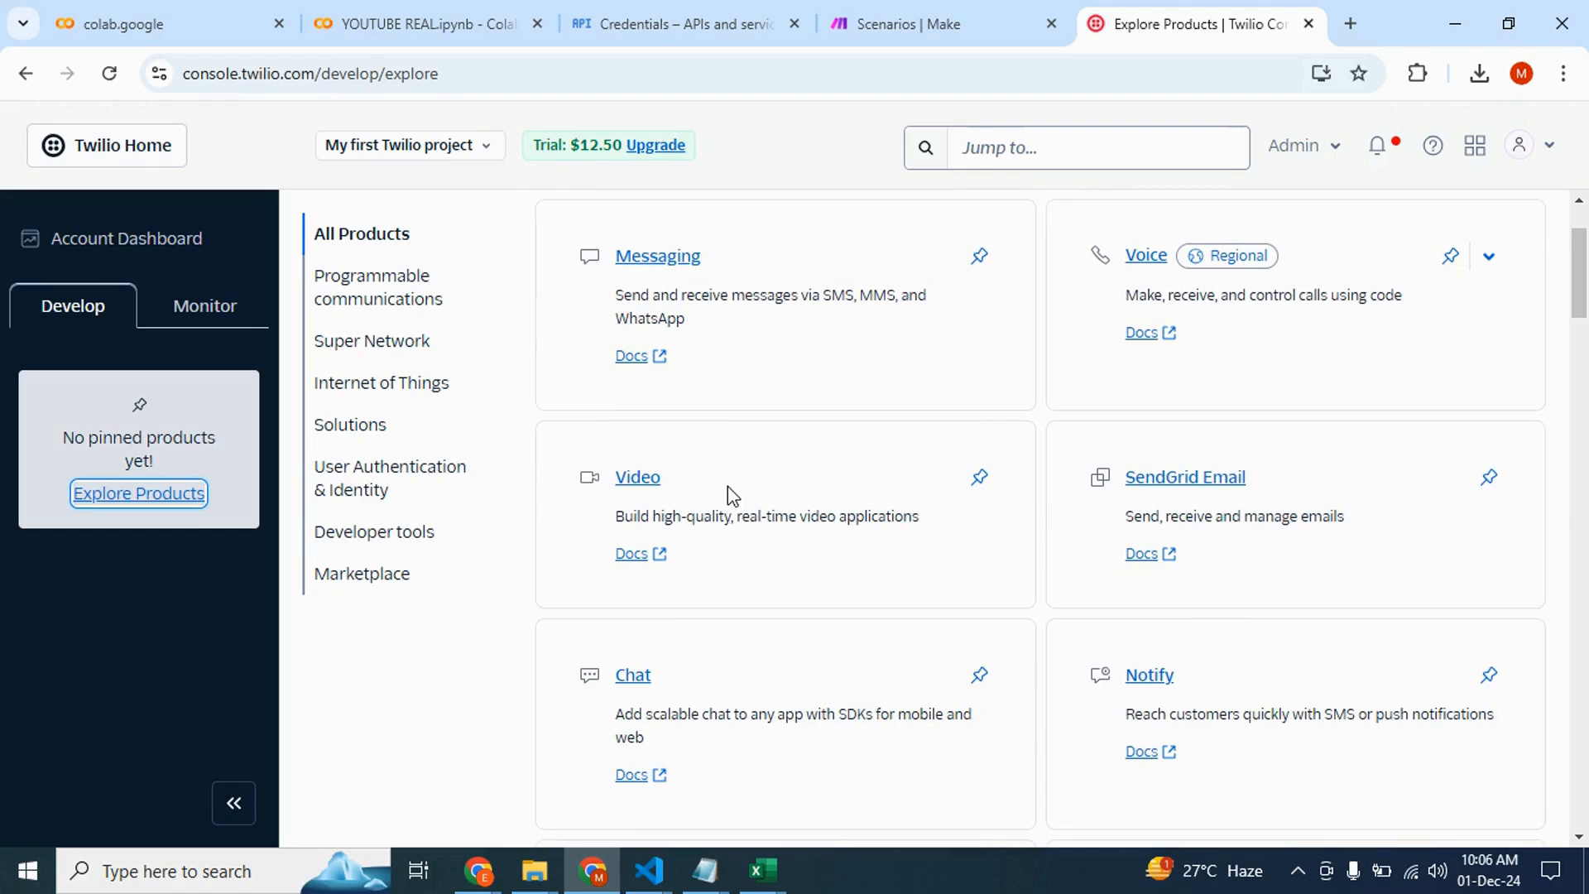
pyautogui.click(670, 257)
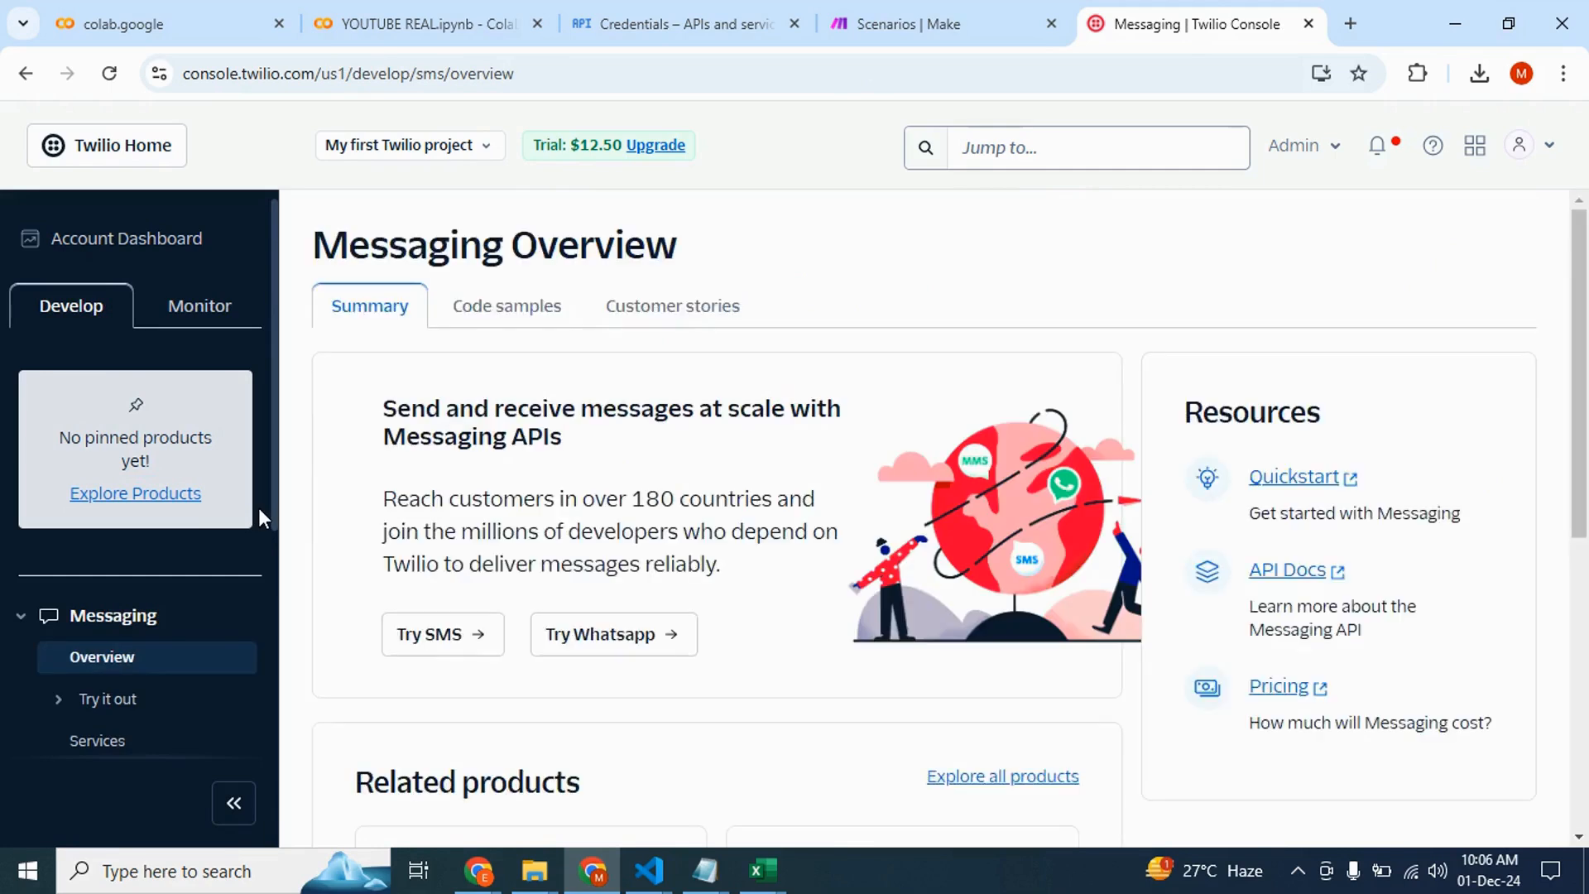
pyautogui.scroll(-2, 160, 650)
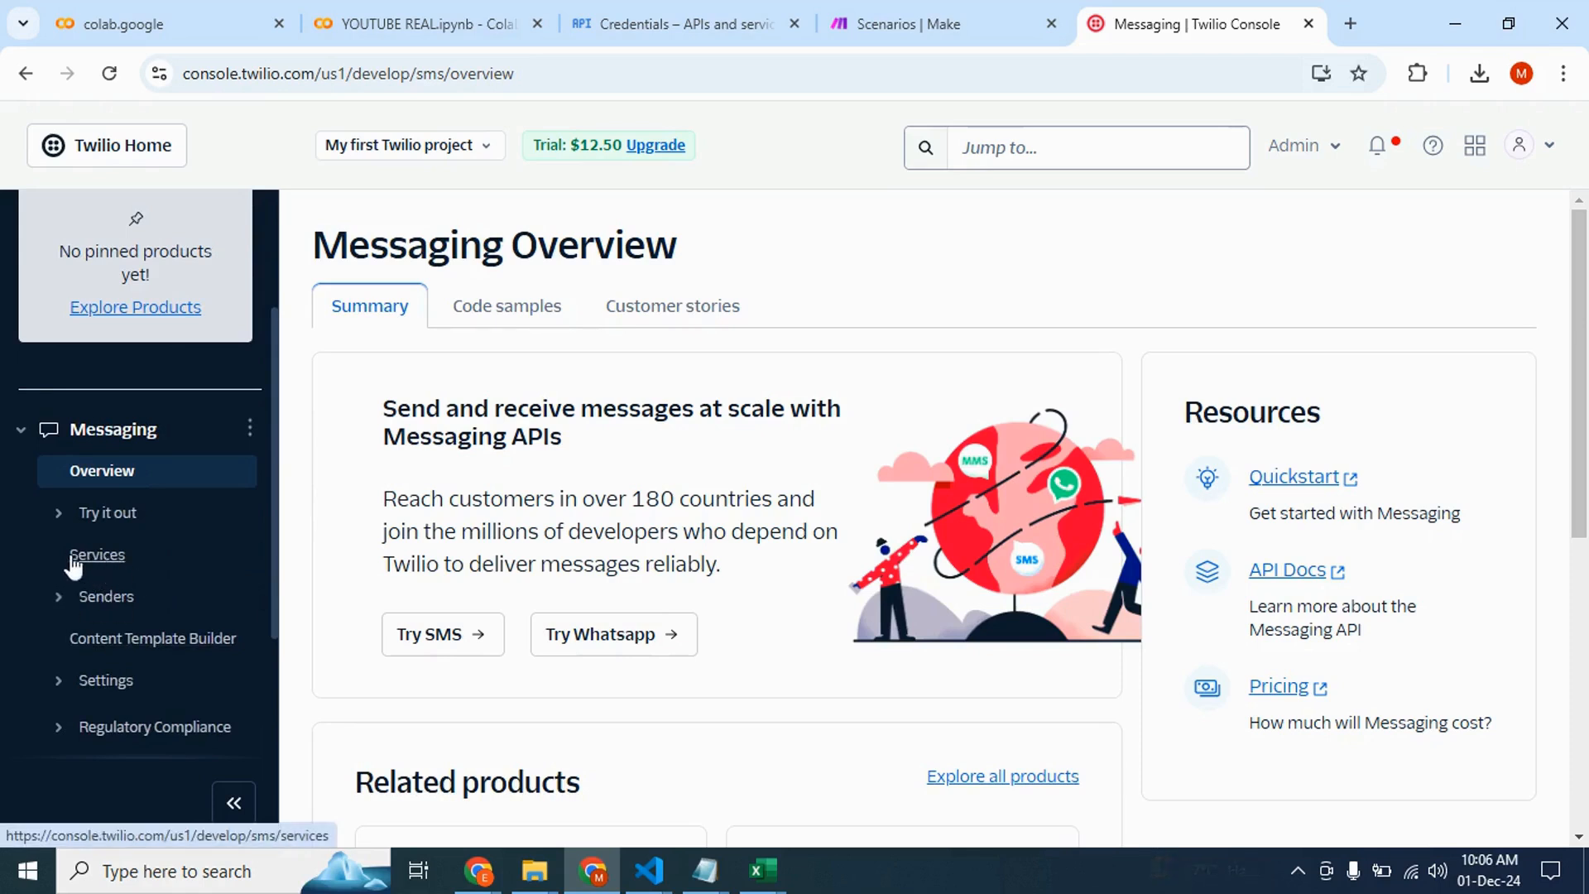
pyautogui.click(91, 558)
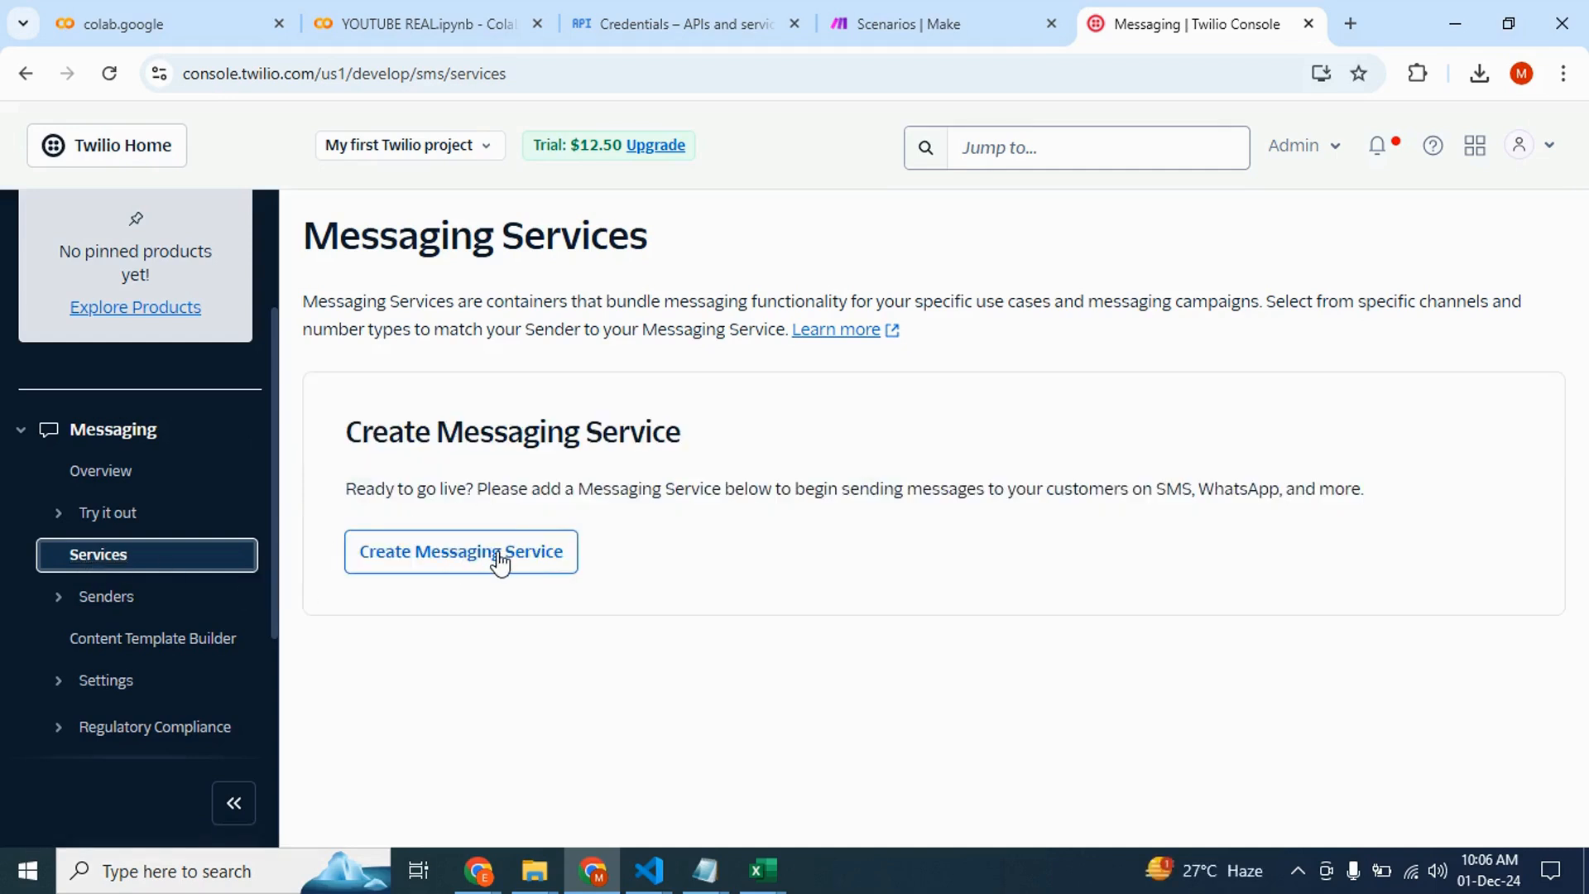
# Create a new Messaging Service named "My First Messaging Service"
pyautogui.click(471, 557)
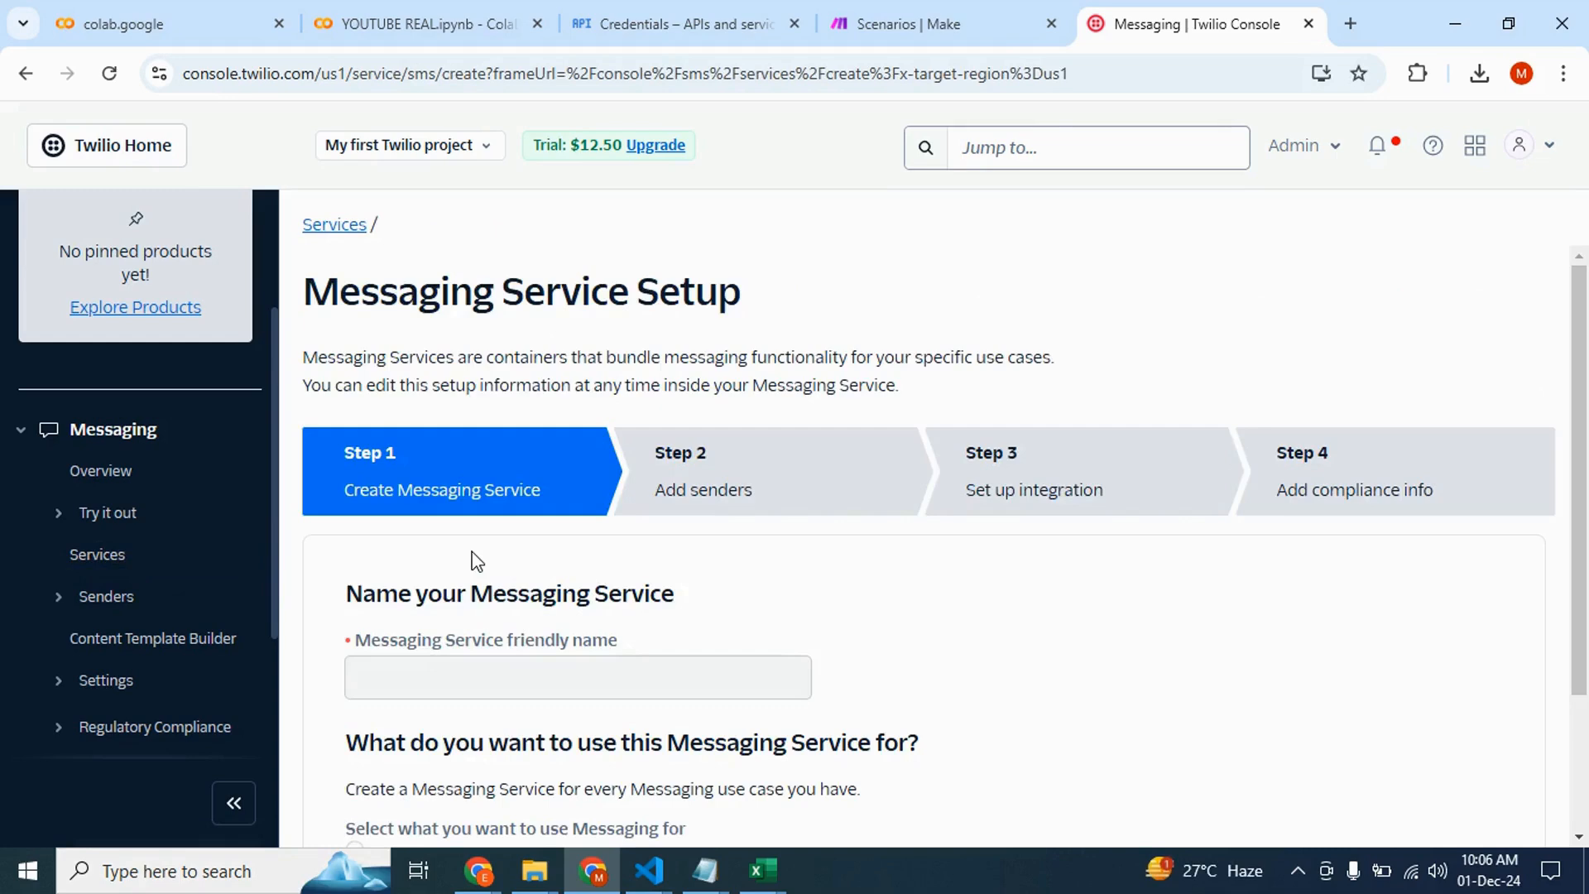
pyautogui.scroll(-2, 588, 569)
pyautogui.click(494, 527)
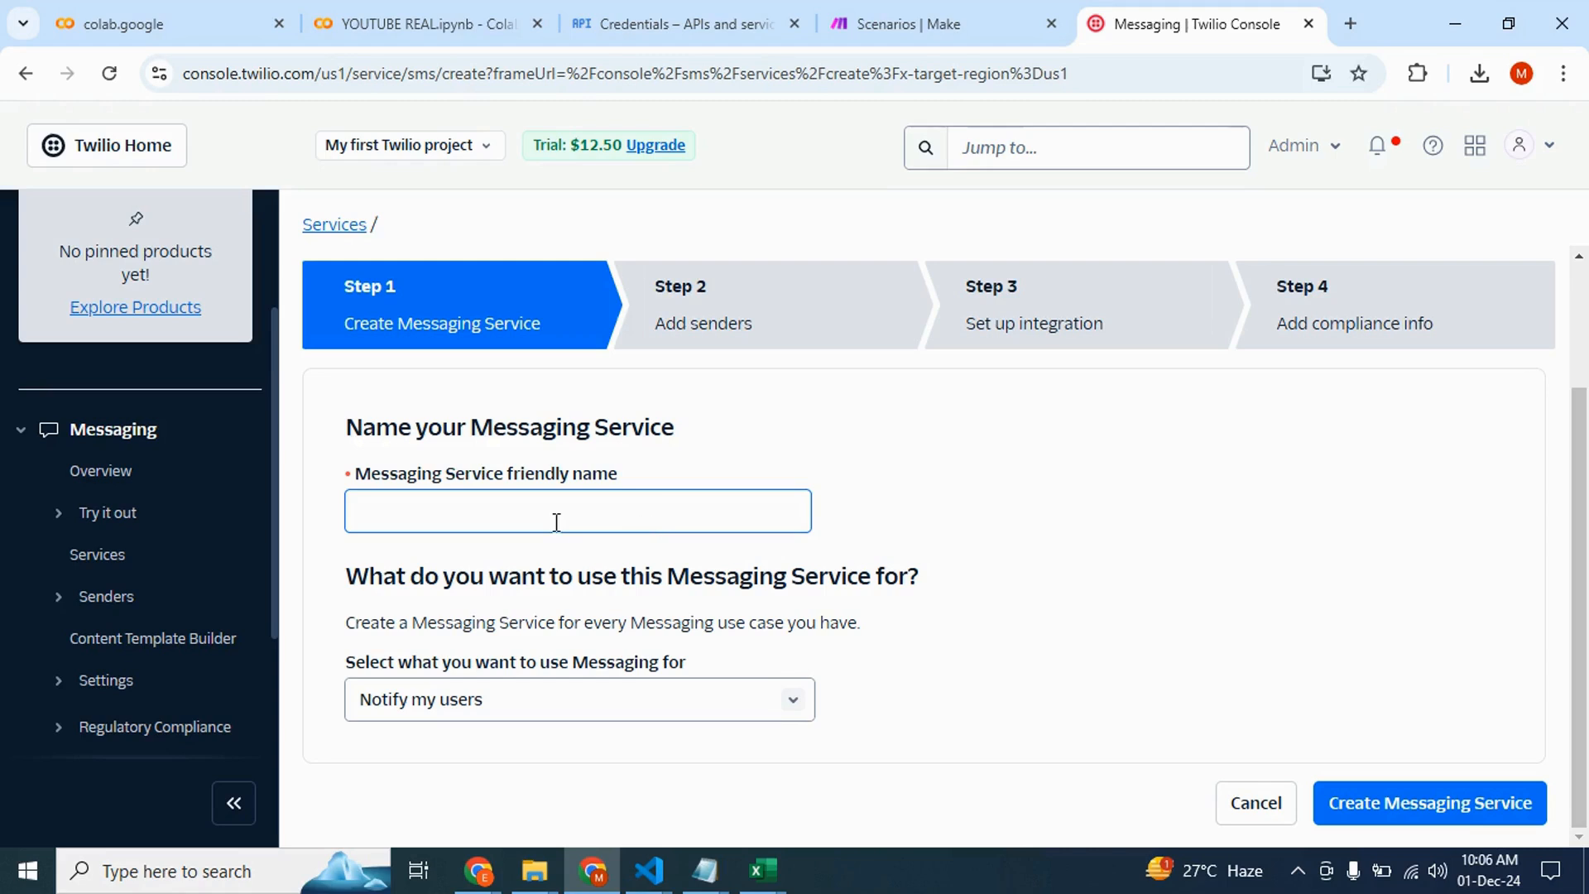
pyautogui.click(589, 522)
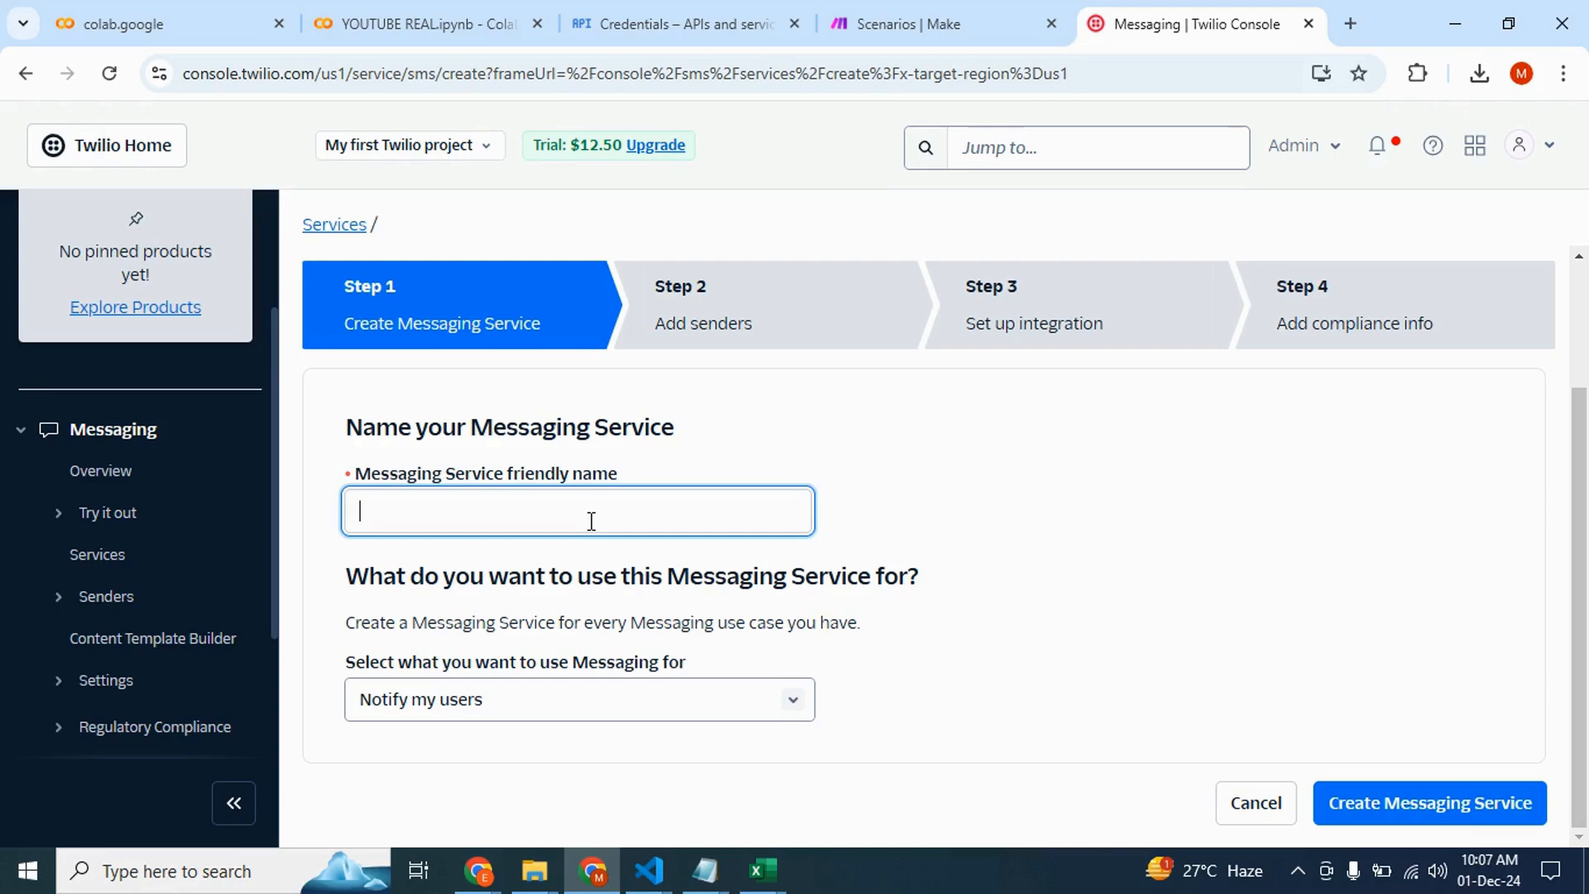
pyautogui.write('My FIrst Messag')
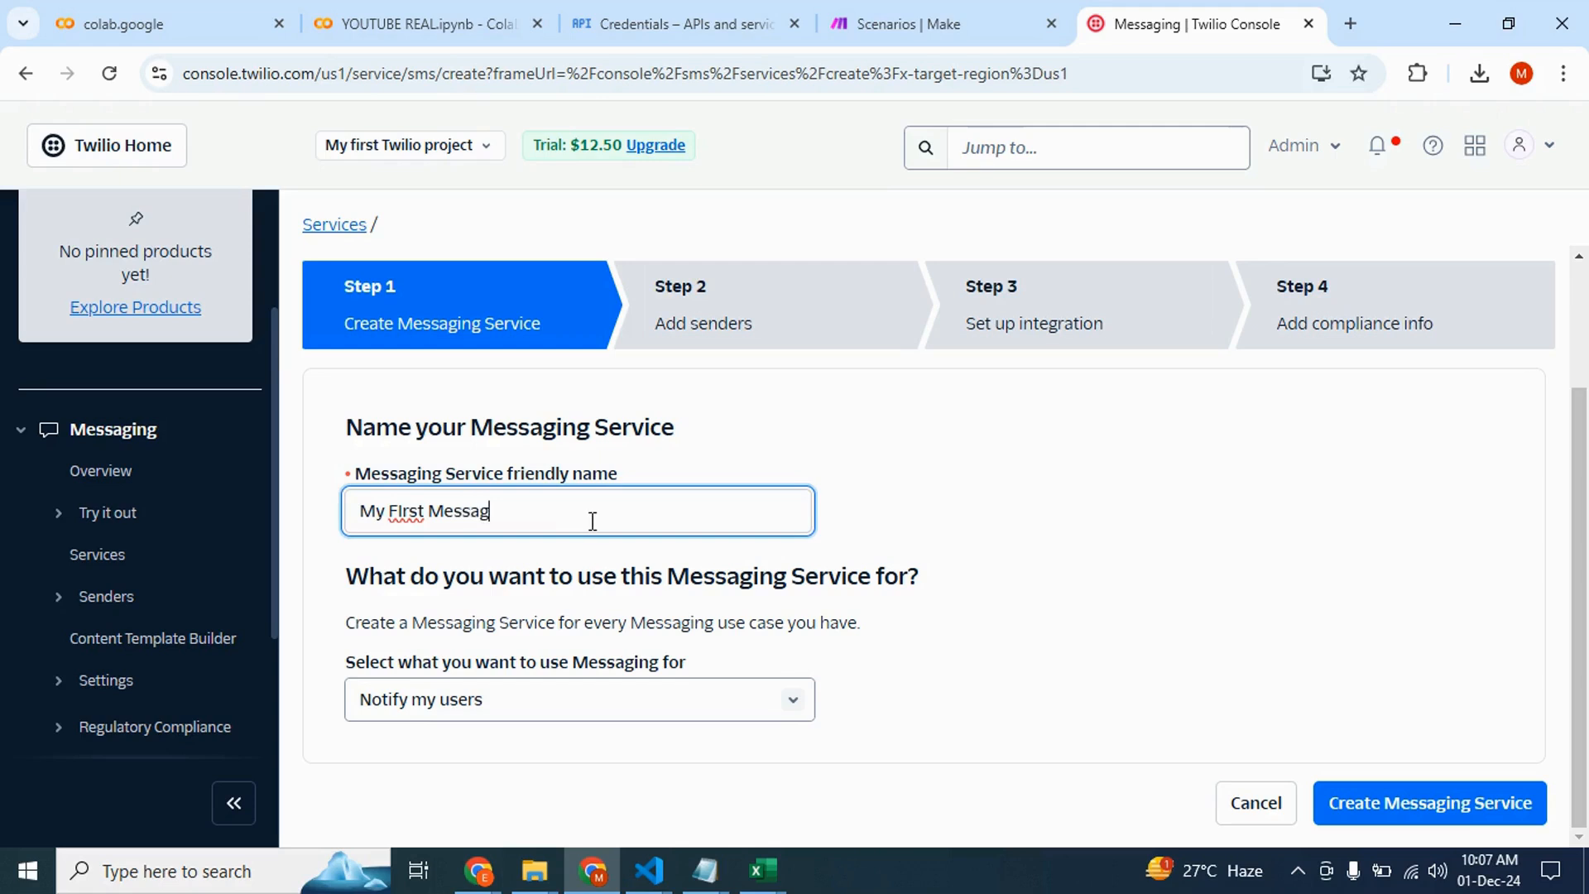
pyautogui.write('ign')
pyautogui.press('BackSpace')
pyautogui.press('BackSpace')
pyautogui.press('BackSpace')
pyautogui.press('BackSpace')
pyautogui.write('ging Service')
pyautogui.click(401, 510)
pyautogui.press('BackSpace')
pyautogui.write('i')
pyautogui.click(1358, 807)
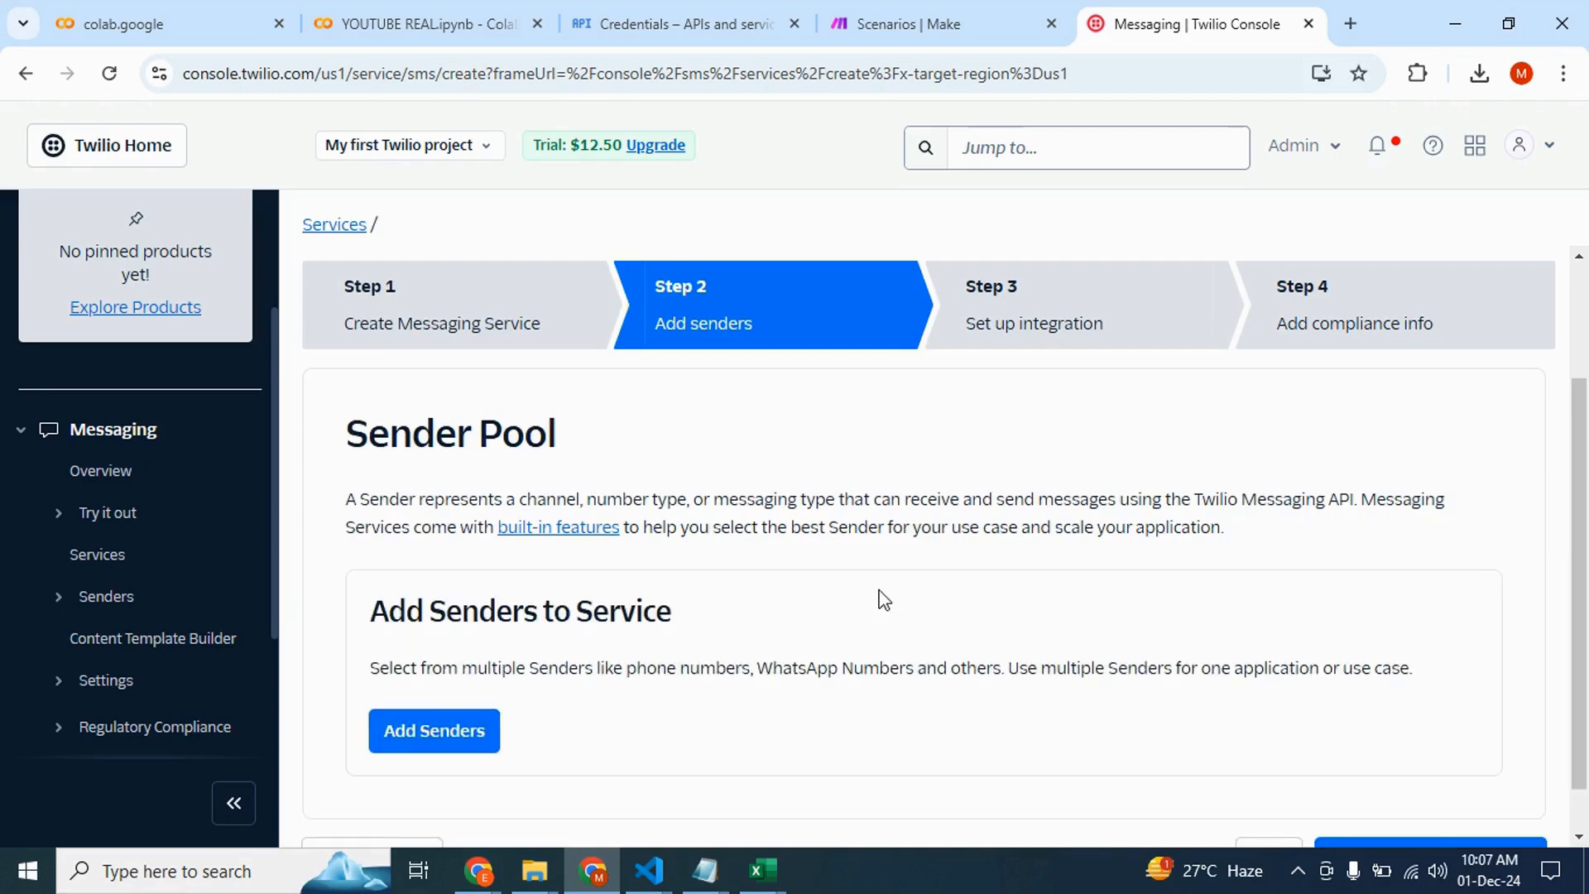
# Skip the remaining setup wizard and save the messaging service's properties
pyautogui.scroll(-1, 718, 639)
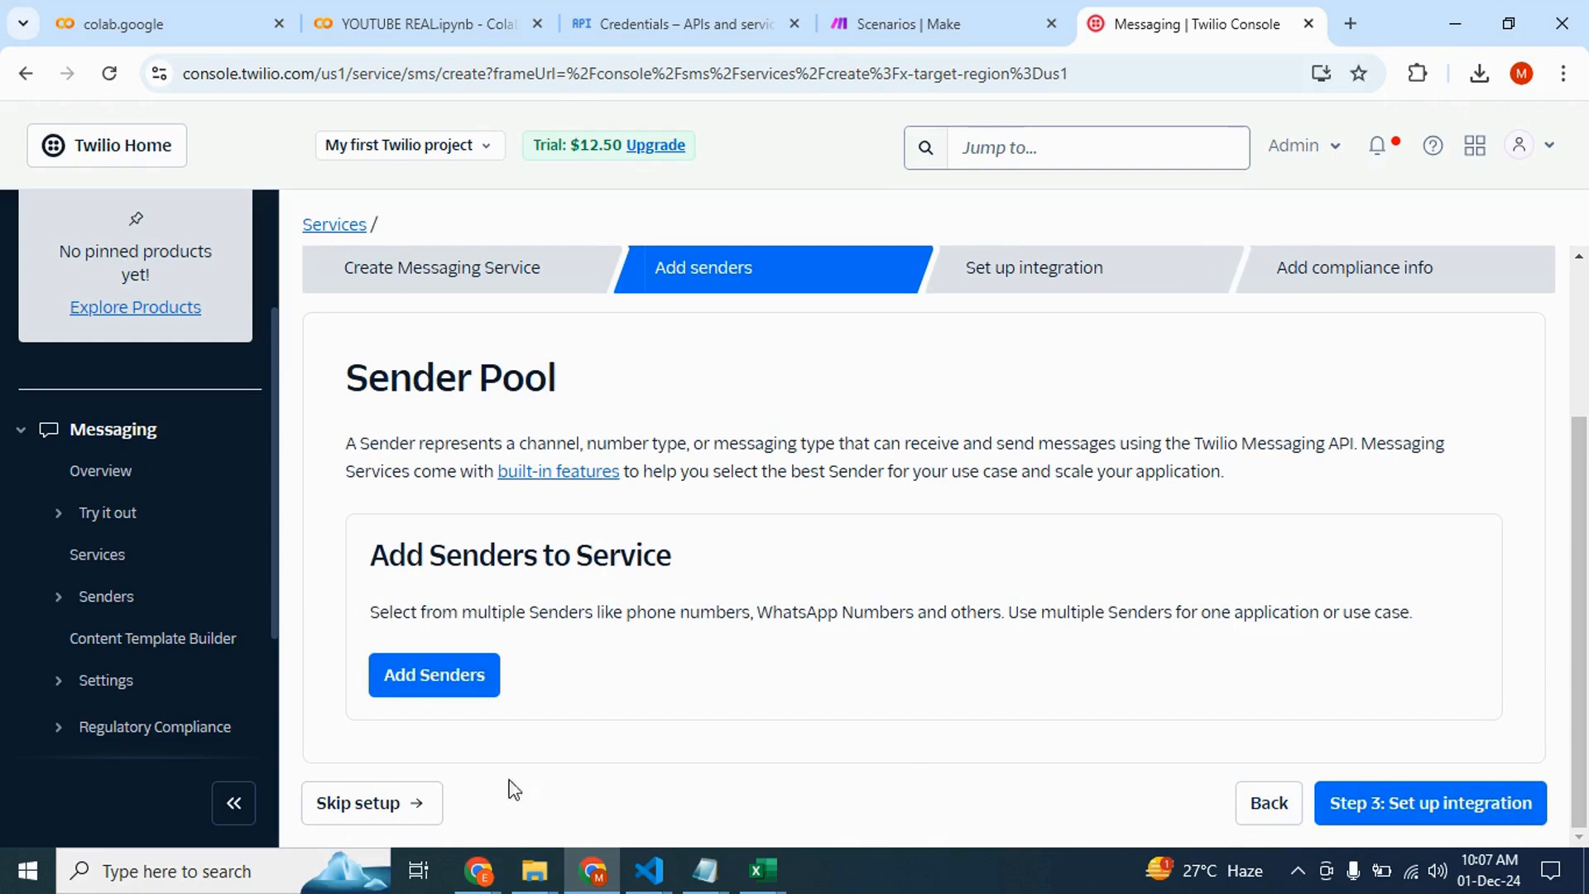
pyautogui.click(372, 802)
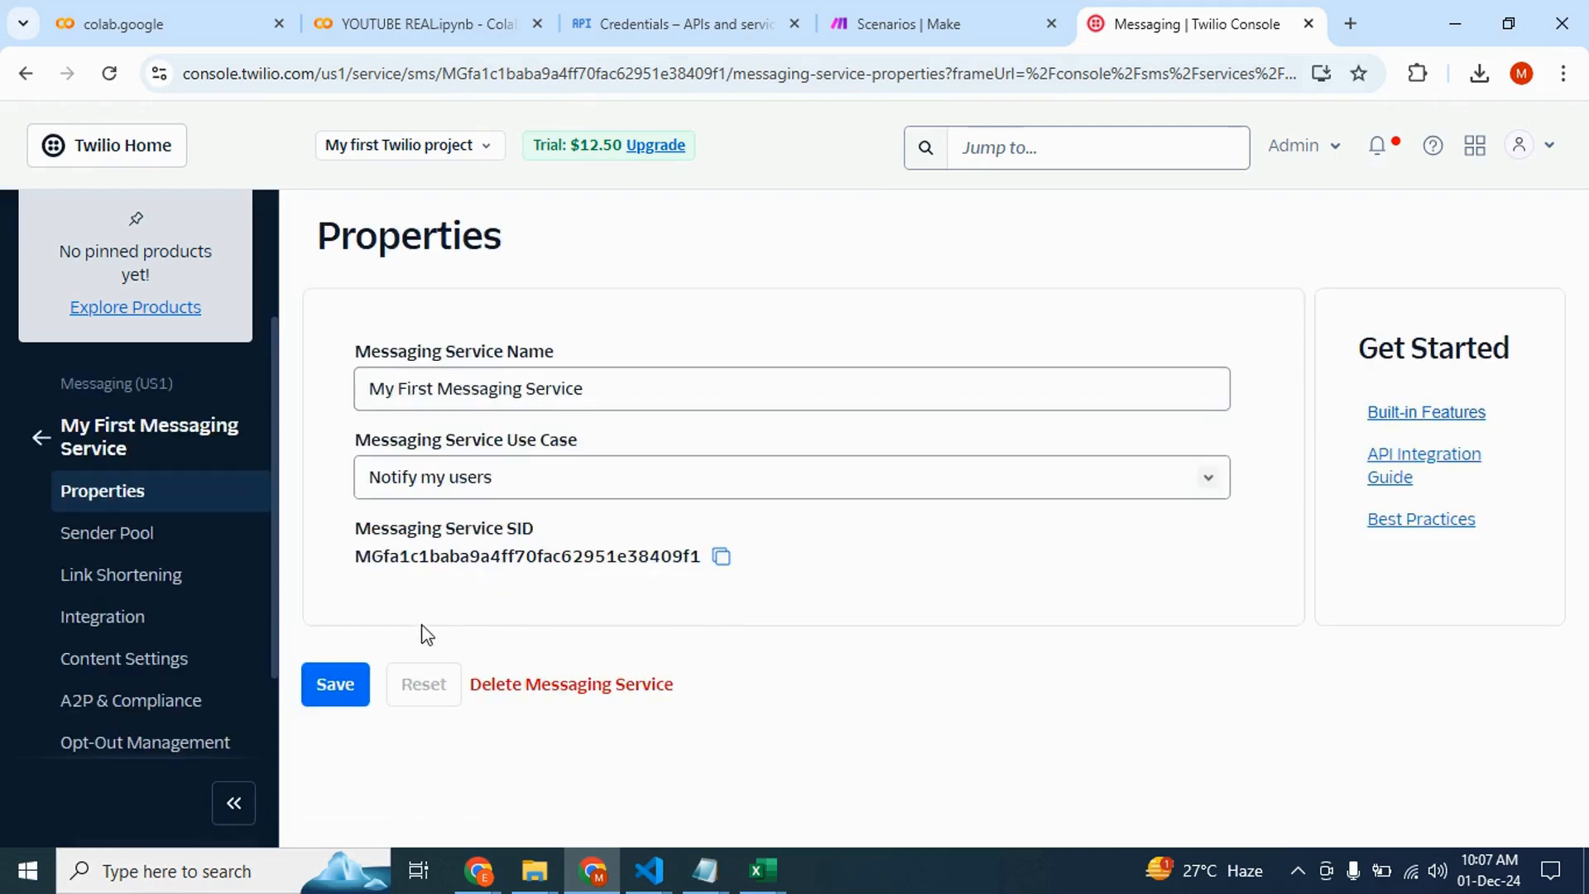
pyautogui.click(331, 700)
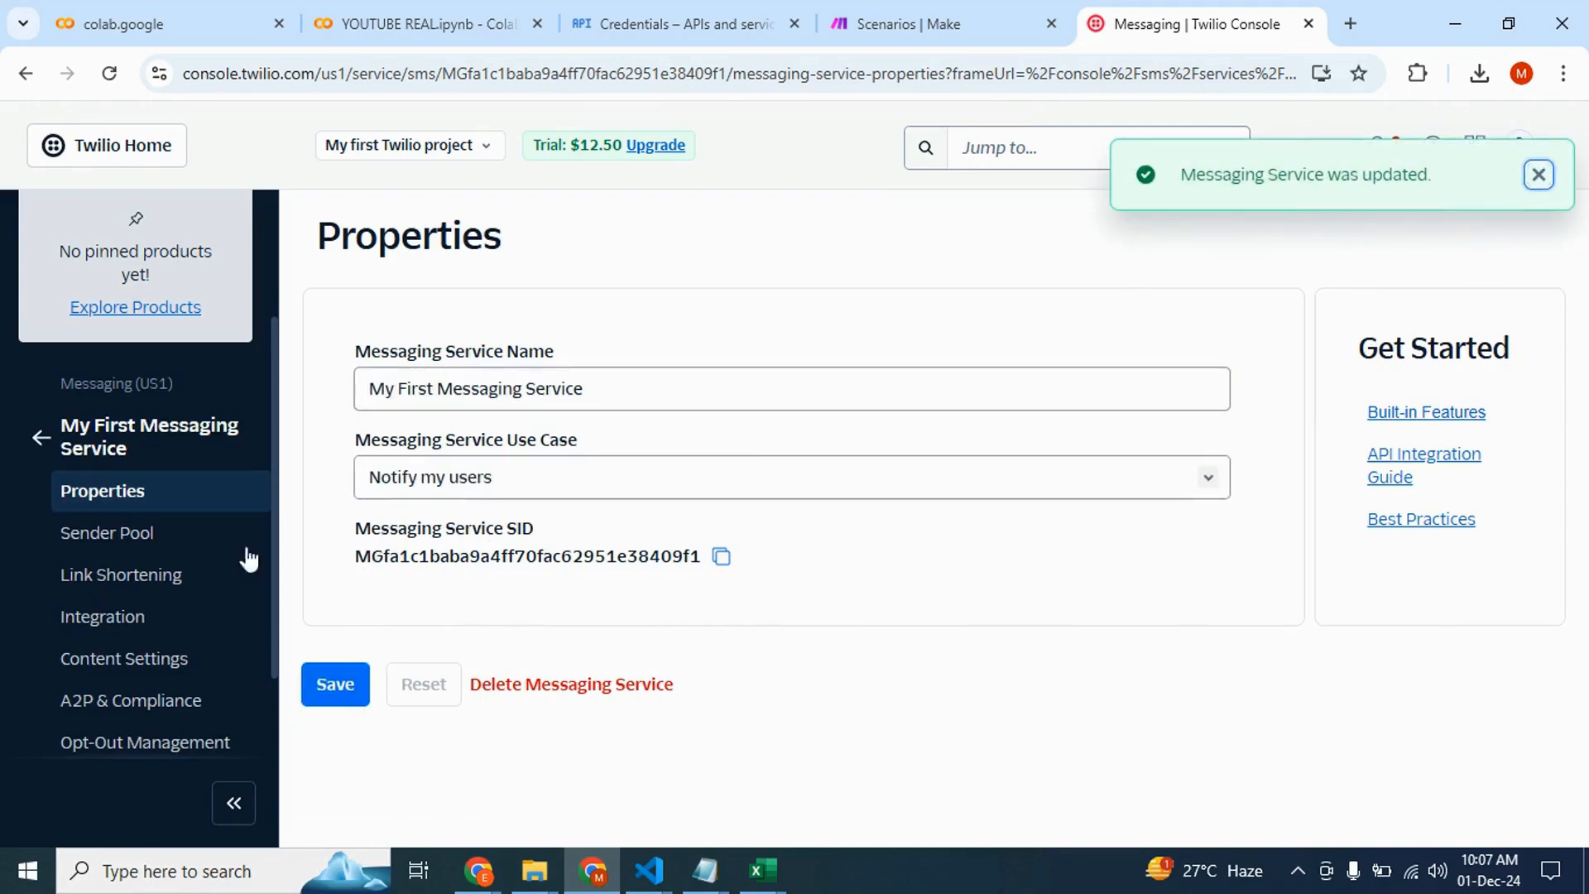
# Open the messaging service's Integration settings
pyautogui.click(118, 616)
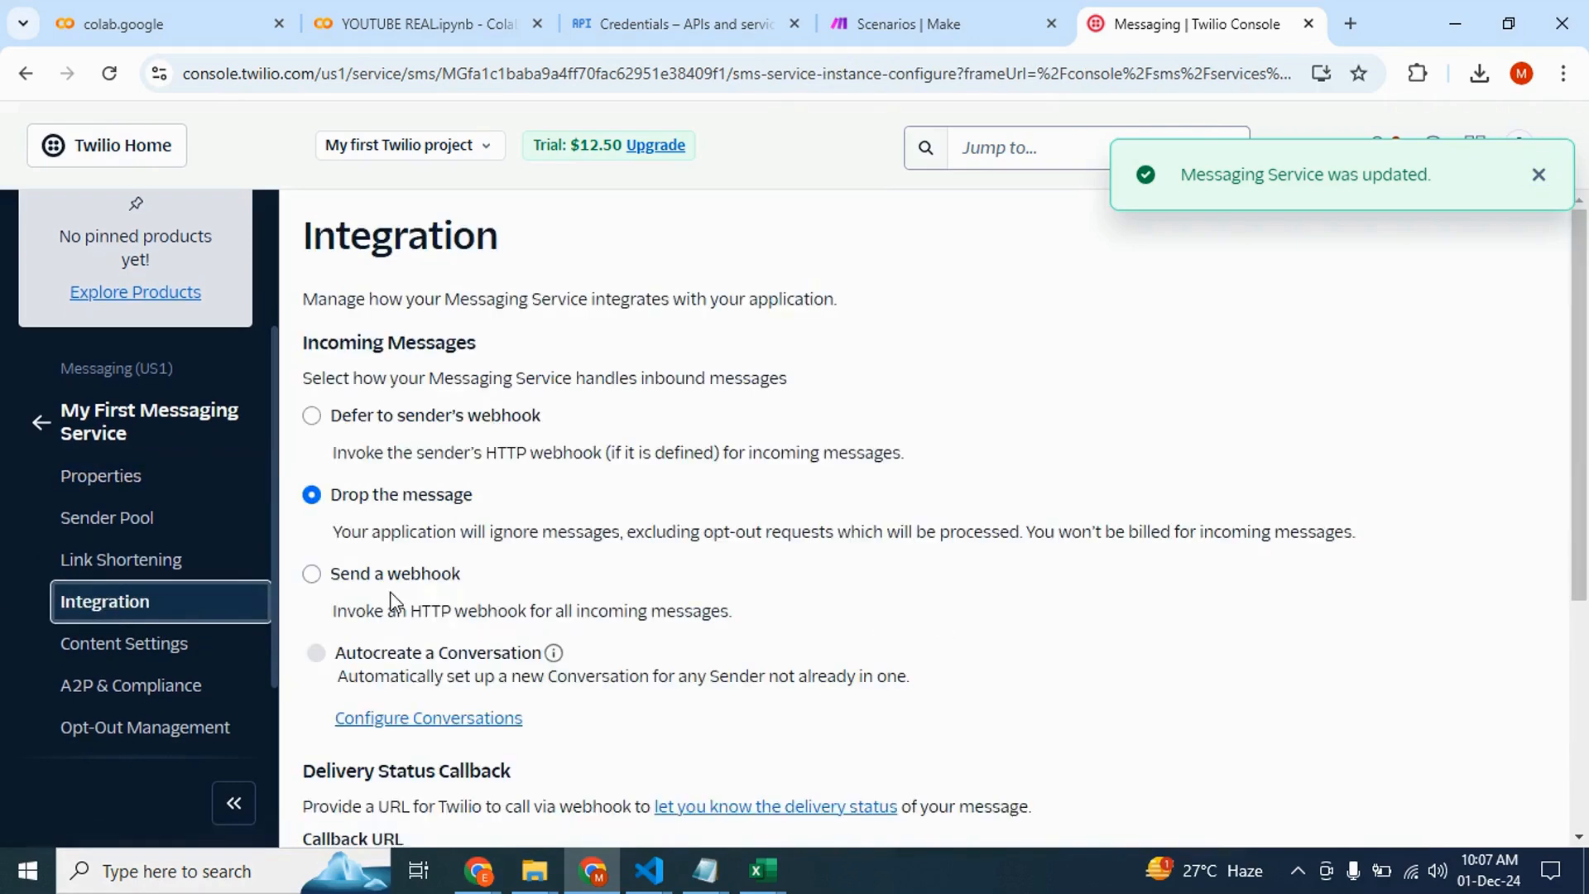
pyautogui.scroll(-1, 604, 532)
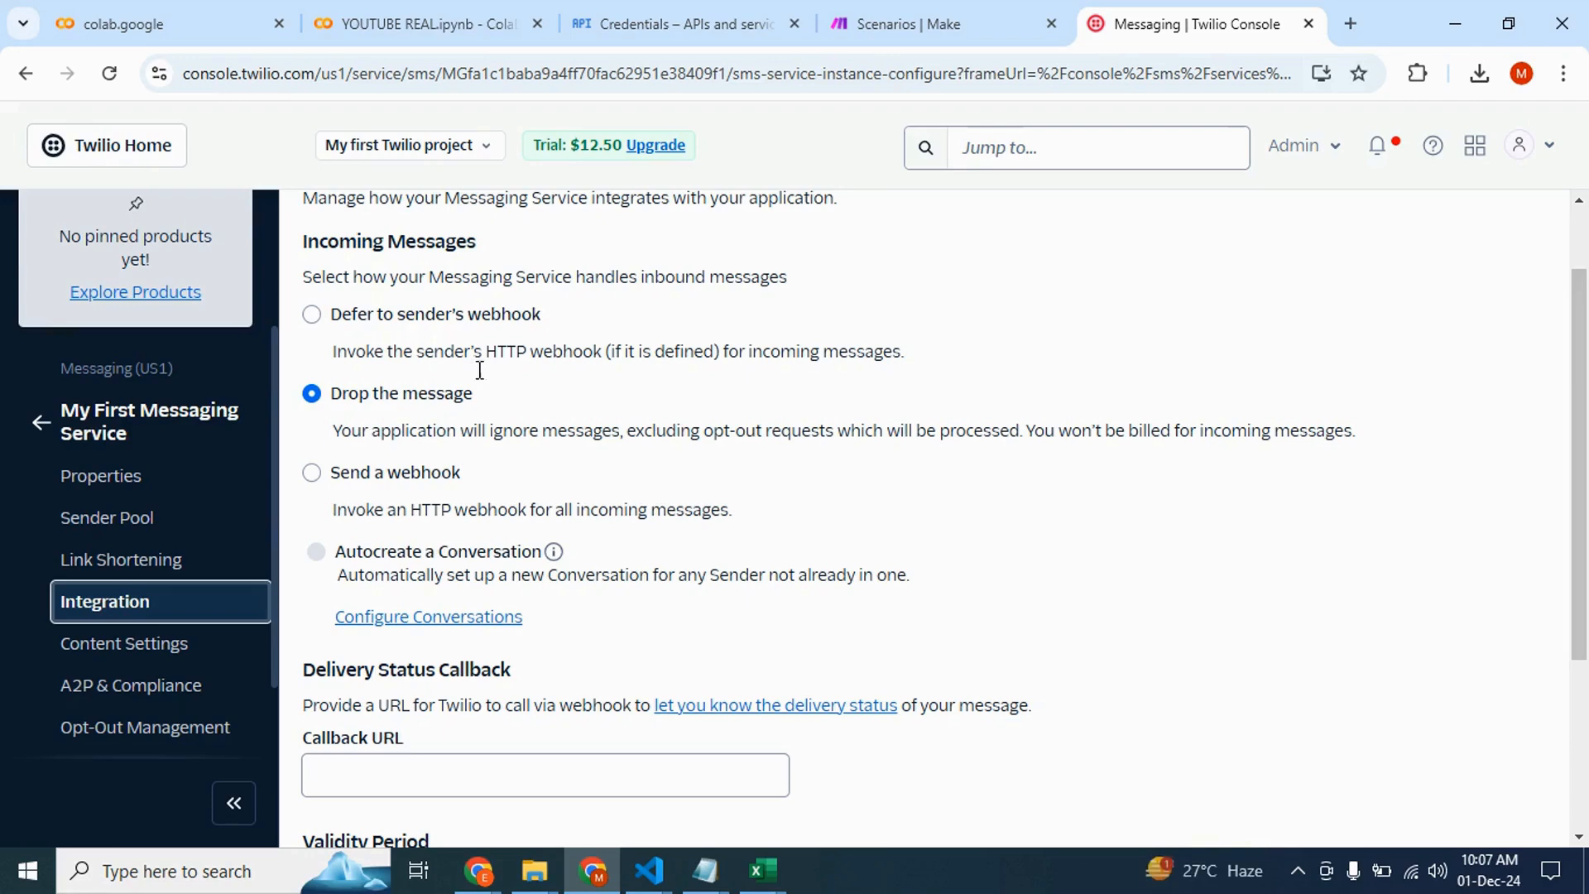
# In Make, start a new scenario with a Webhooks Custom webhook trigger
pyautogui.click(879, 13)
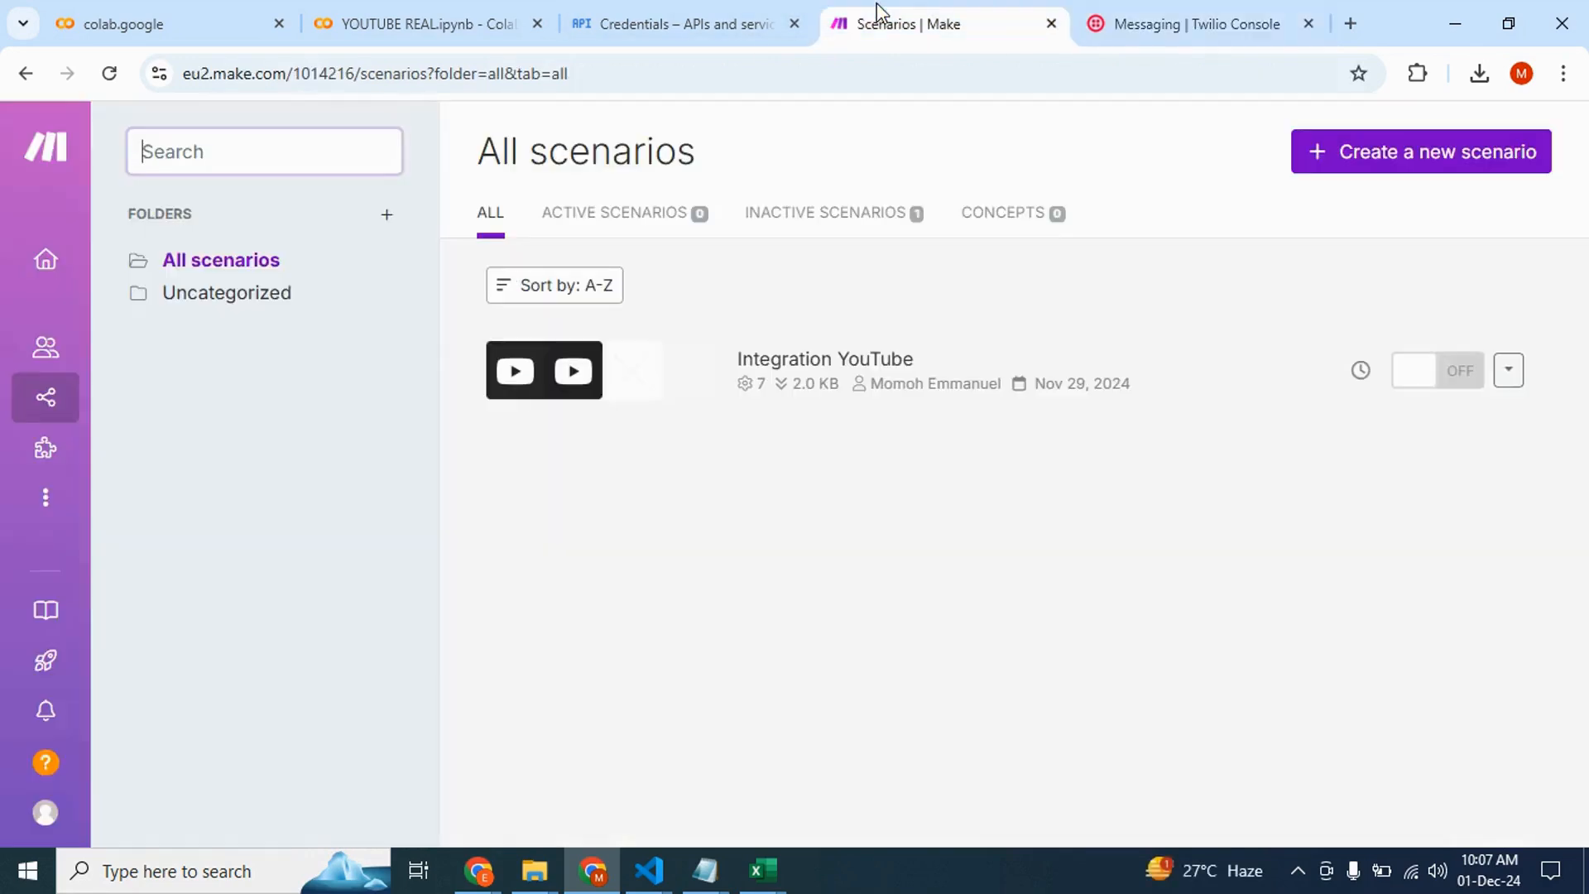
pyautogui.click(1340, 159)
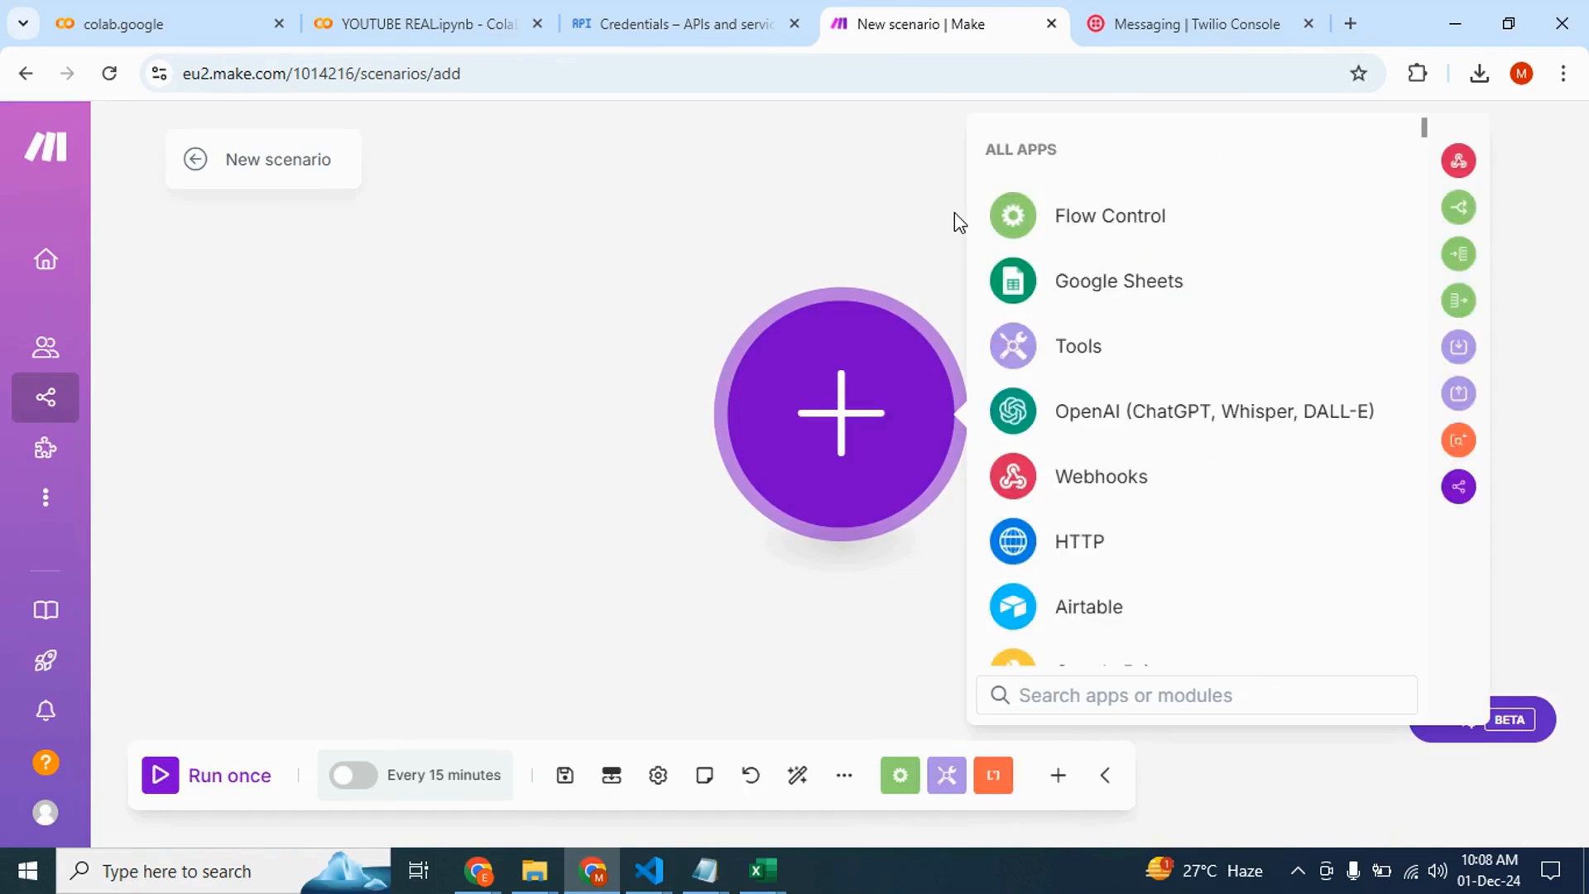
pyautogui.click(1078, 488)
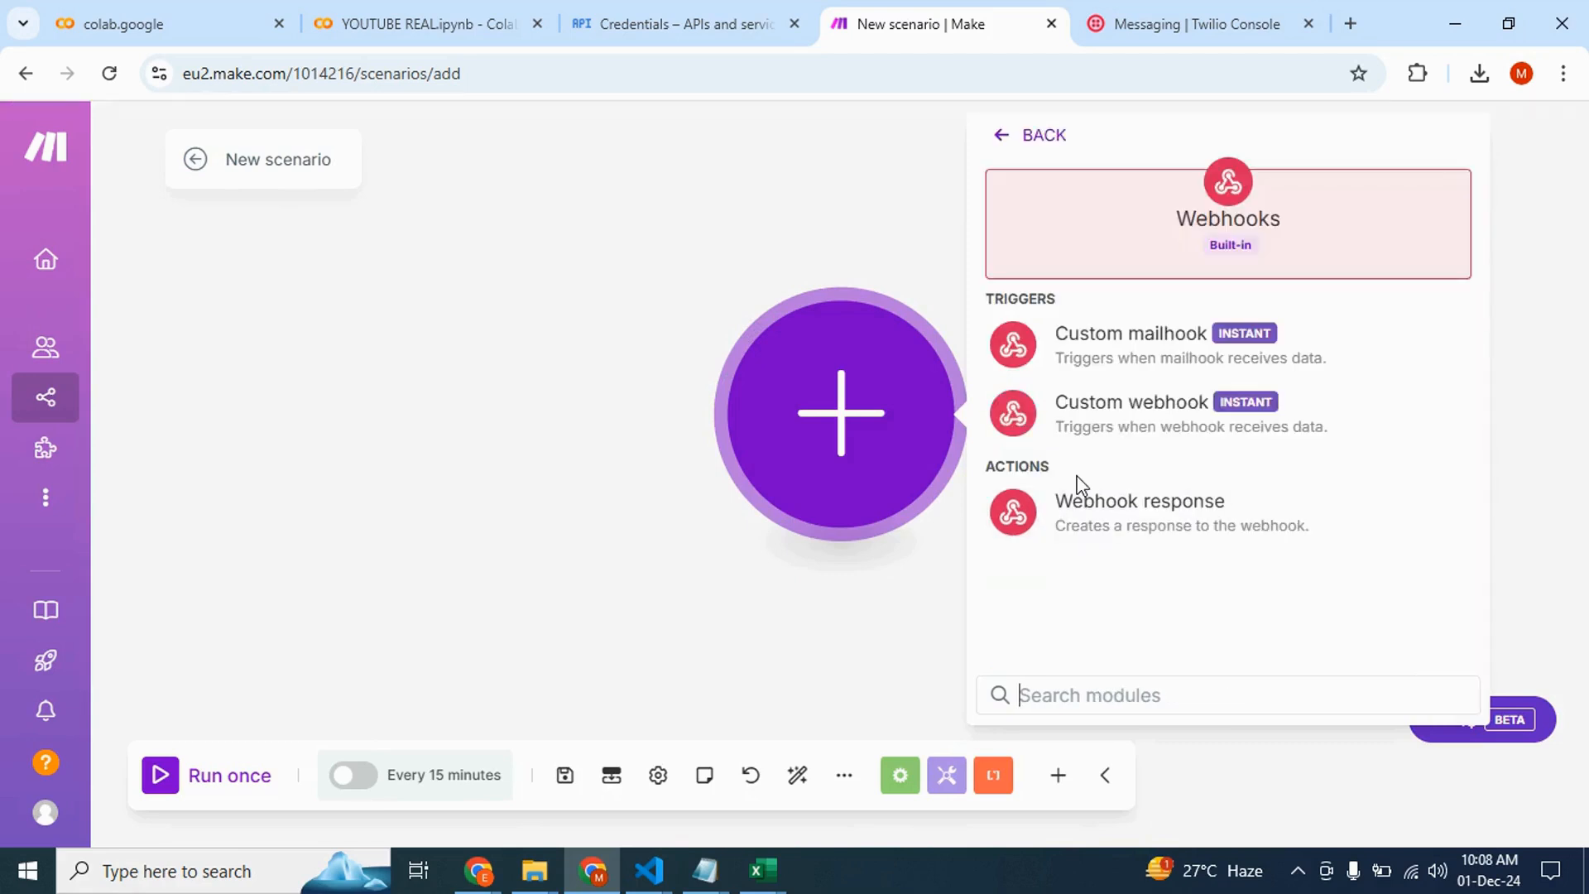
pyautogui.click(1133, 426)
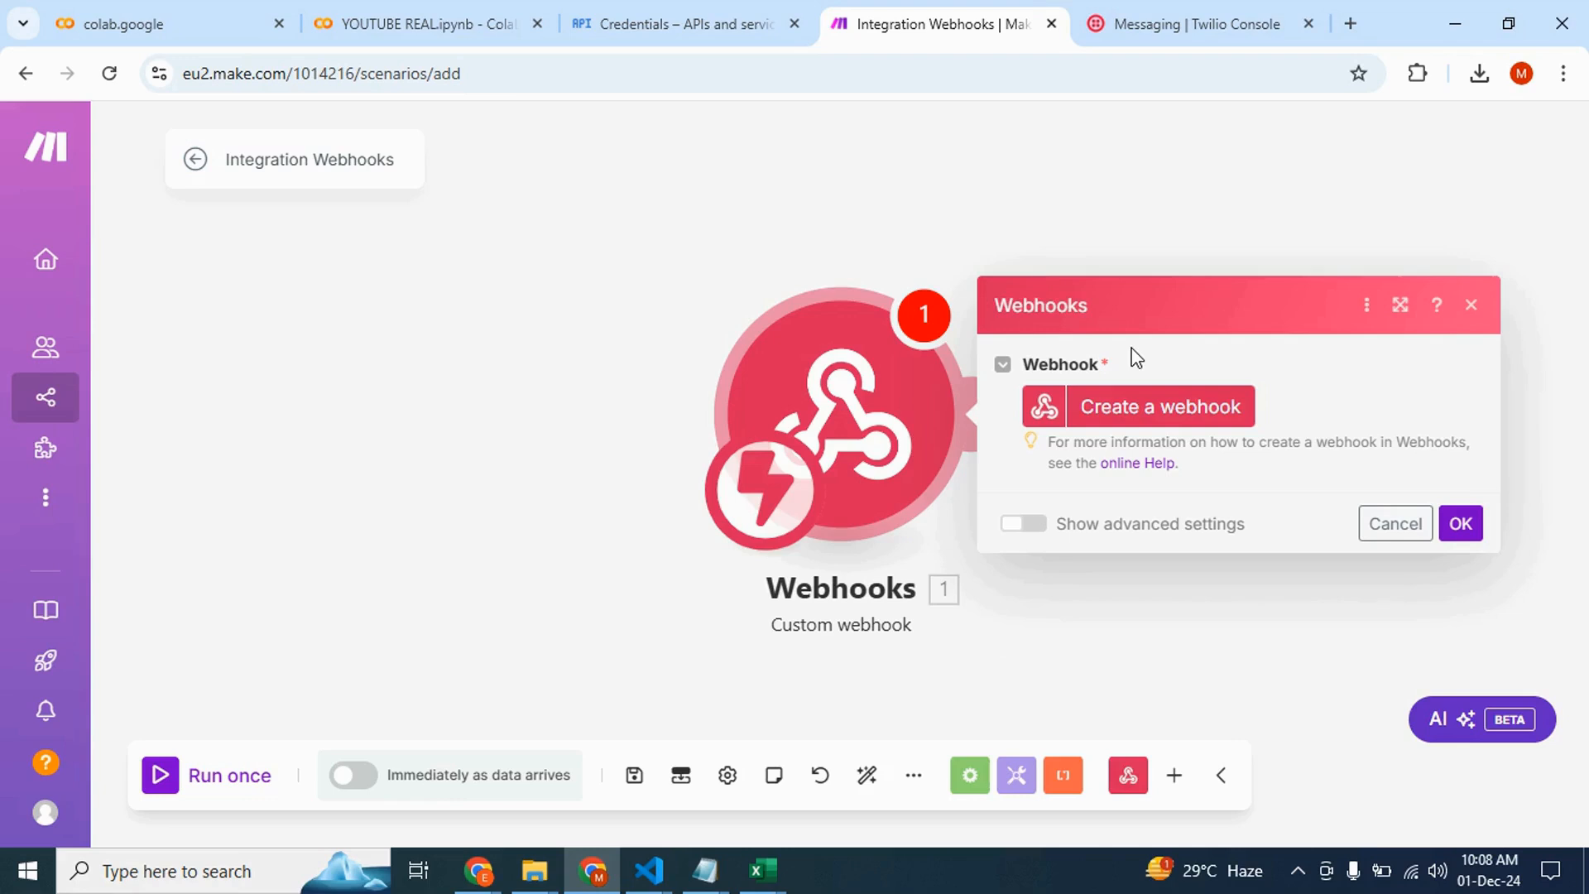
# Create a webhook named "Twilio Webhook" and copy its address to the clipboard
pyautogui.click(1165, 406)
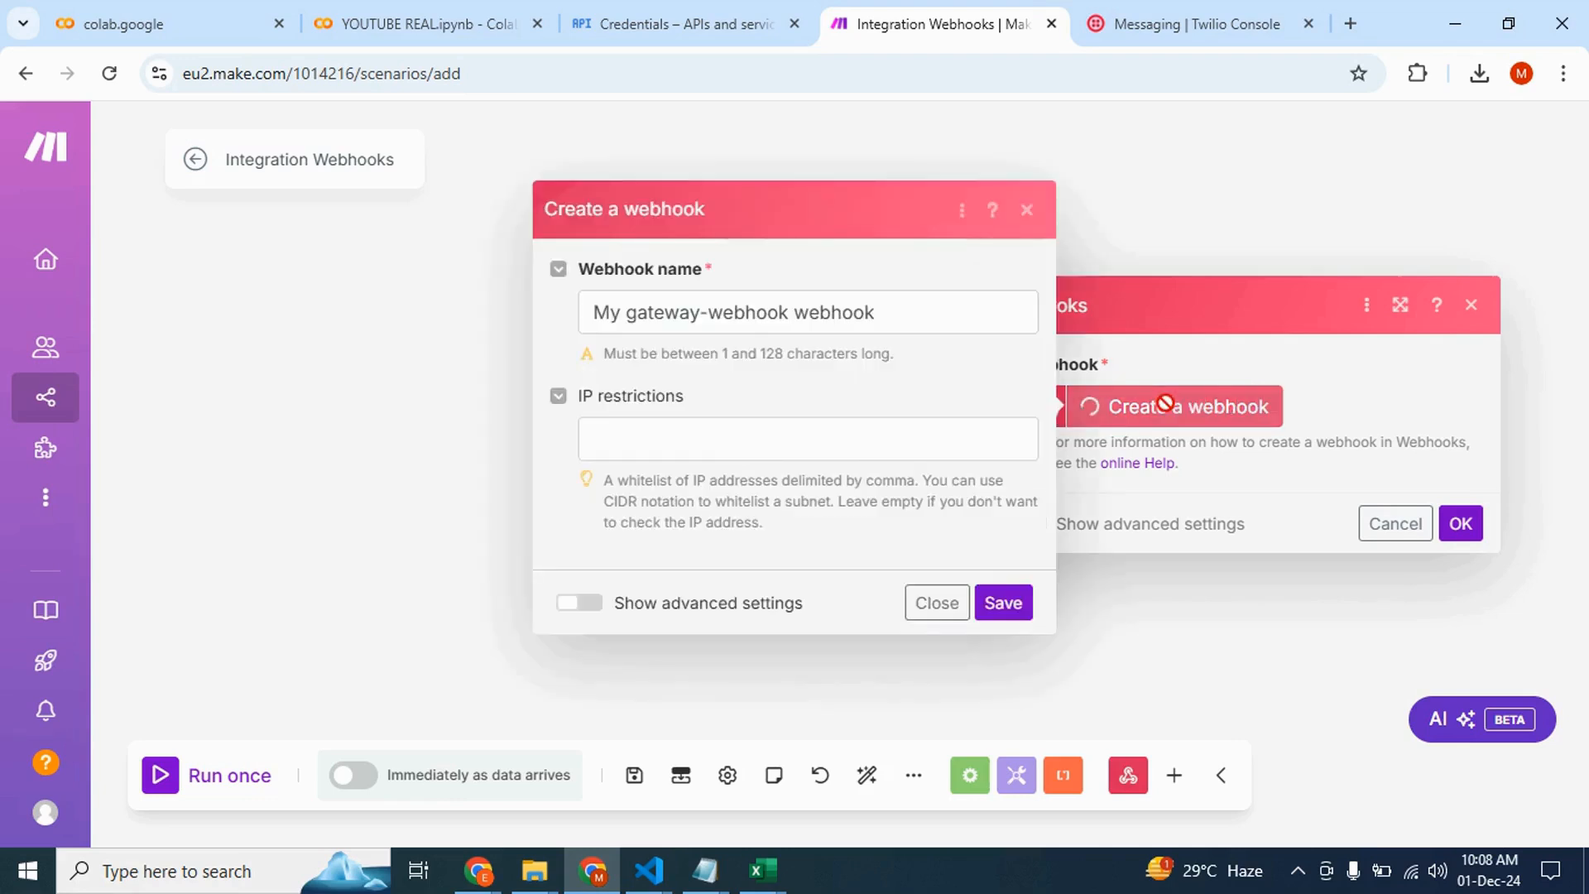
pyautogui.moveTo(887, 315); pyautogui.dragTo(561, 328)
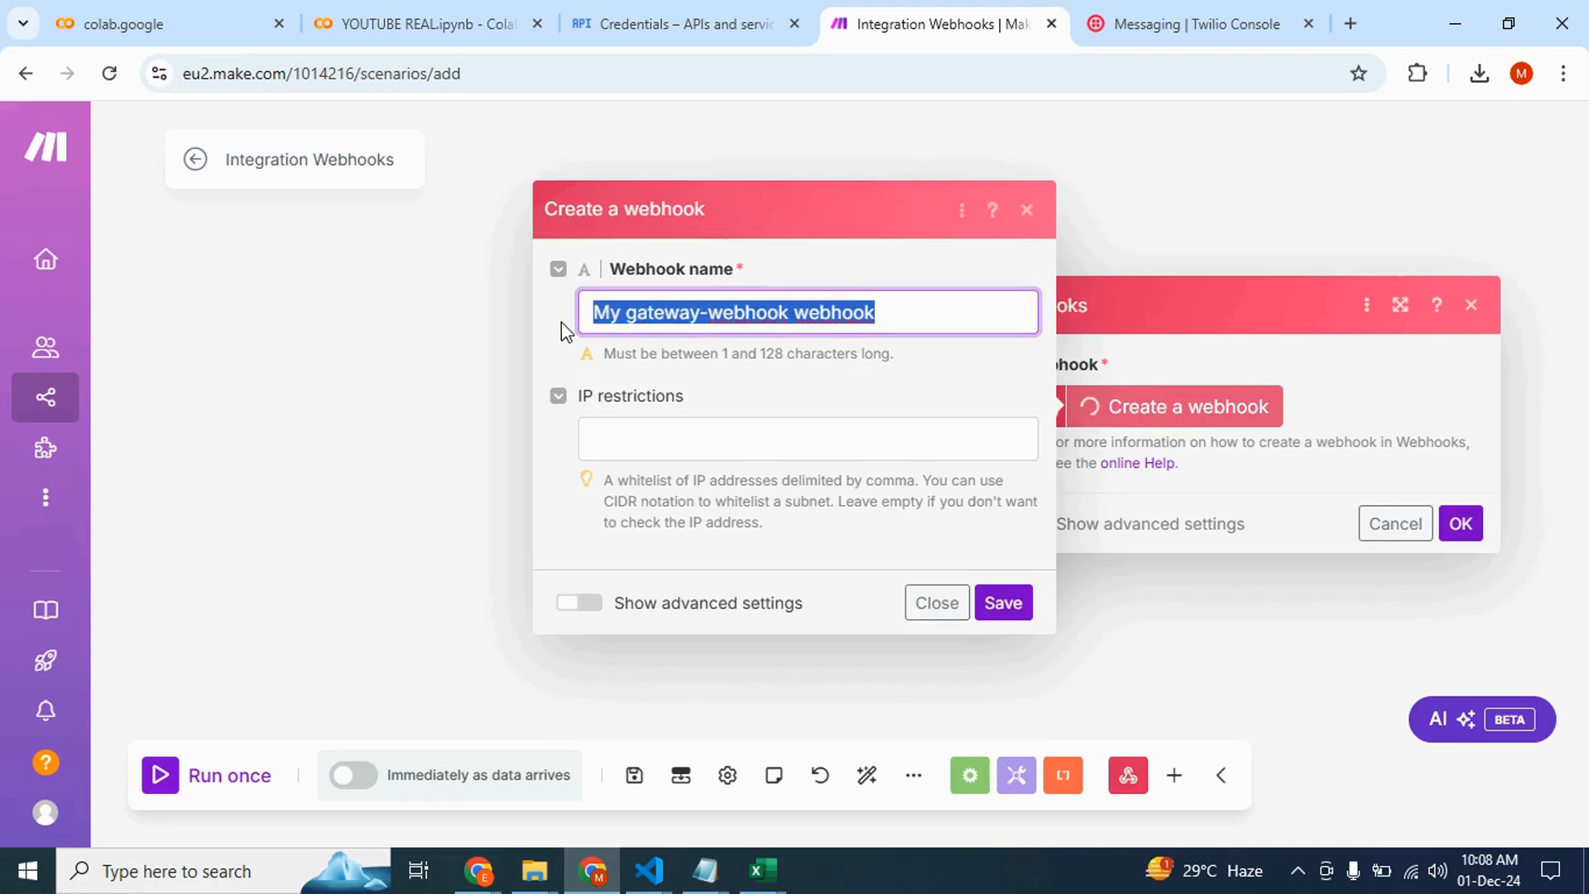
pyautogui.write('Twilio')
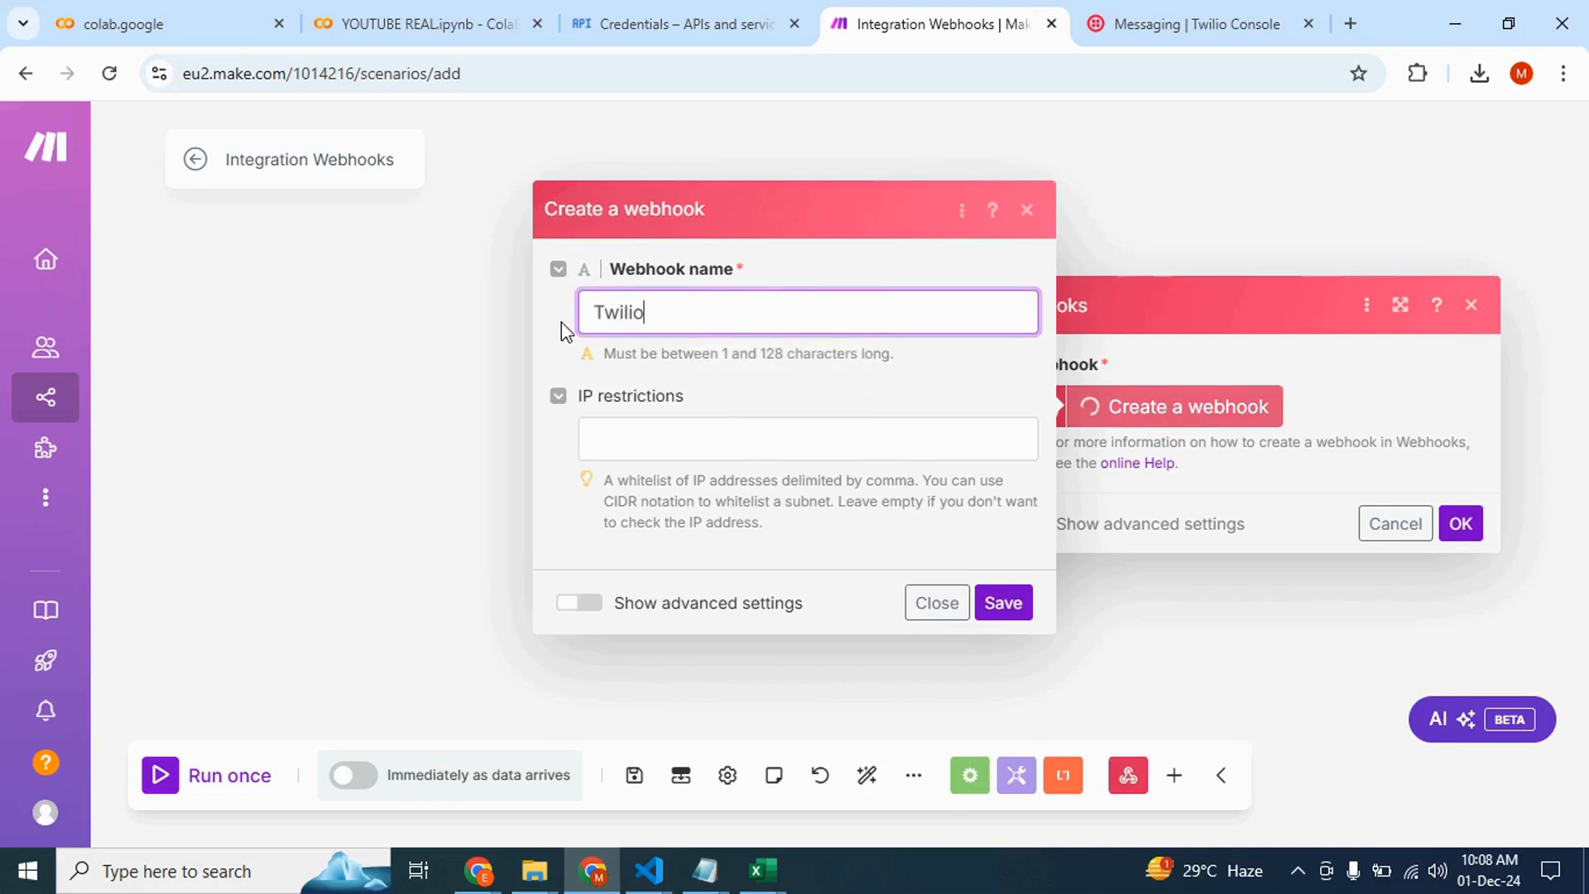
pyautogui.write(' Webj')
pyautogui.write('hook')
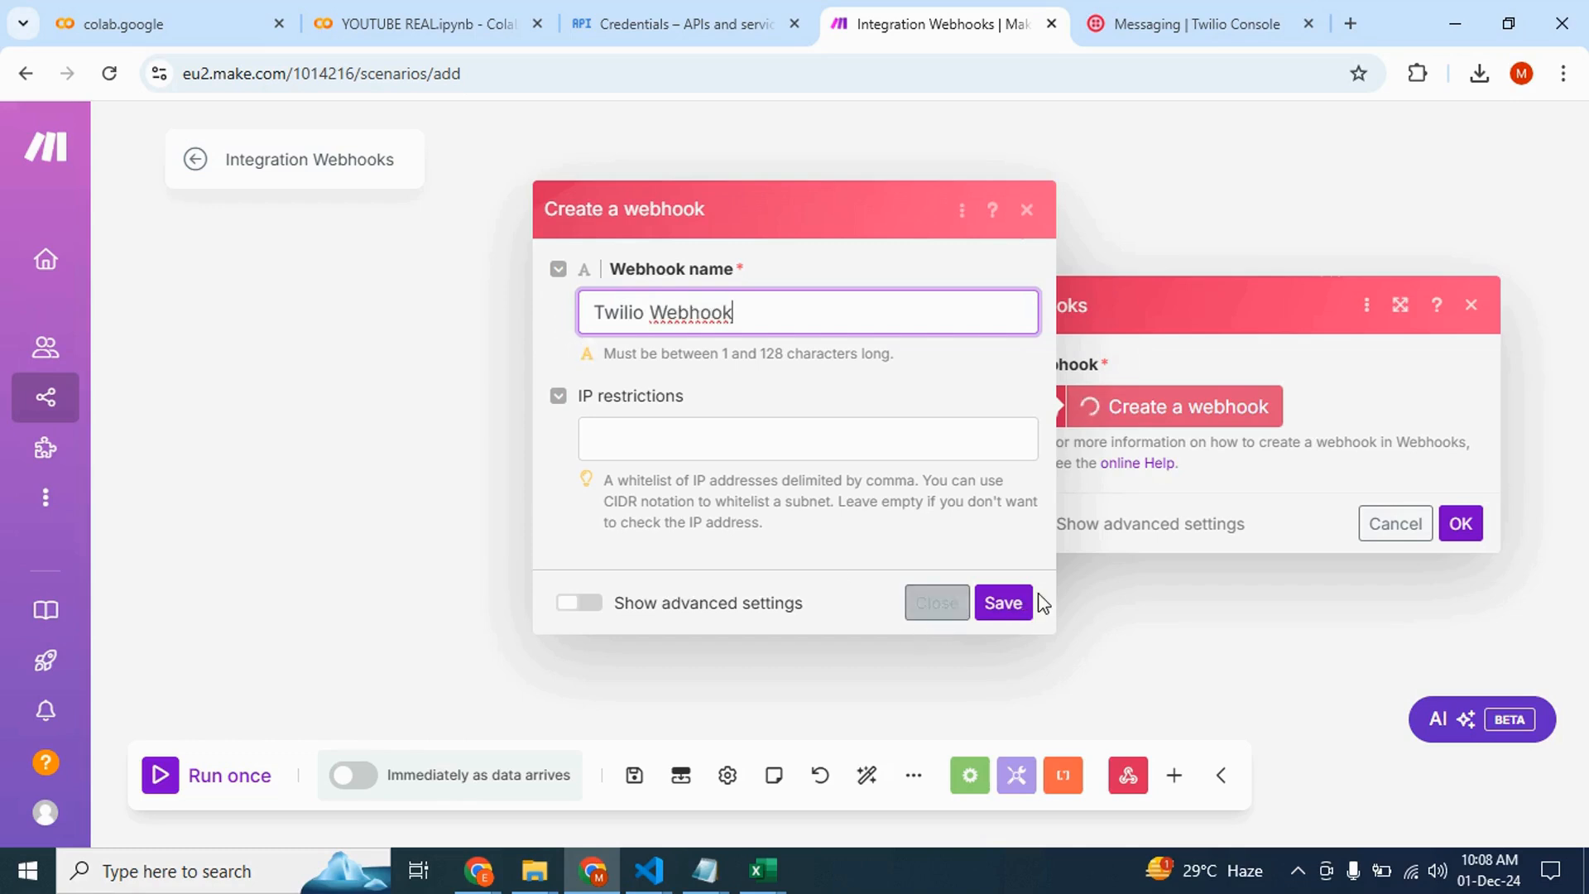
pyautogui.click(1003, 603)
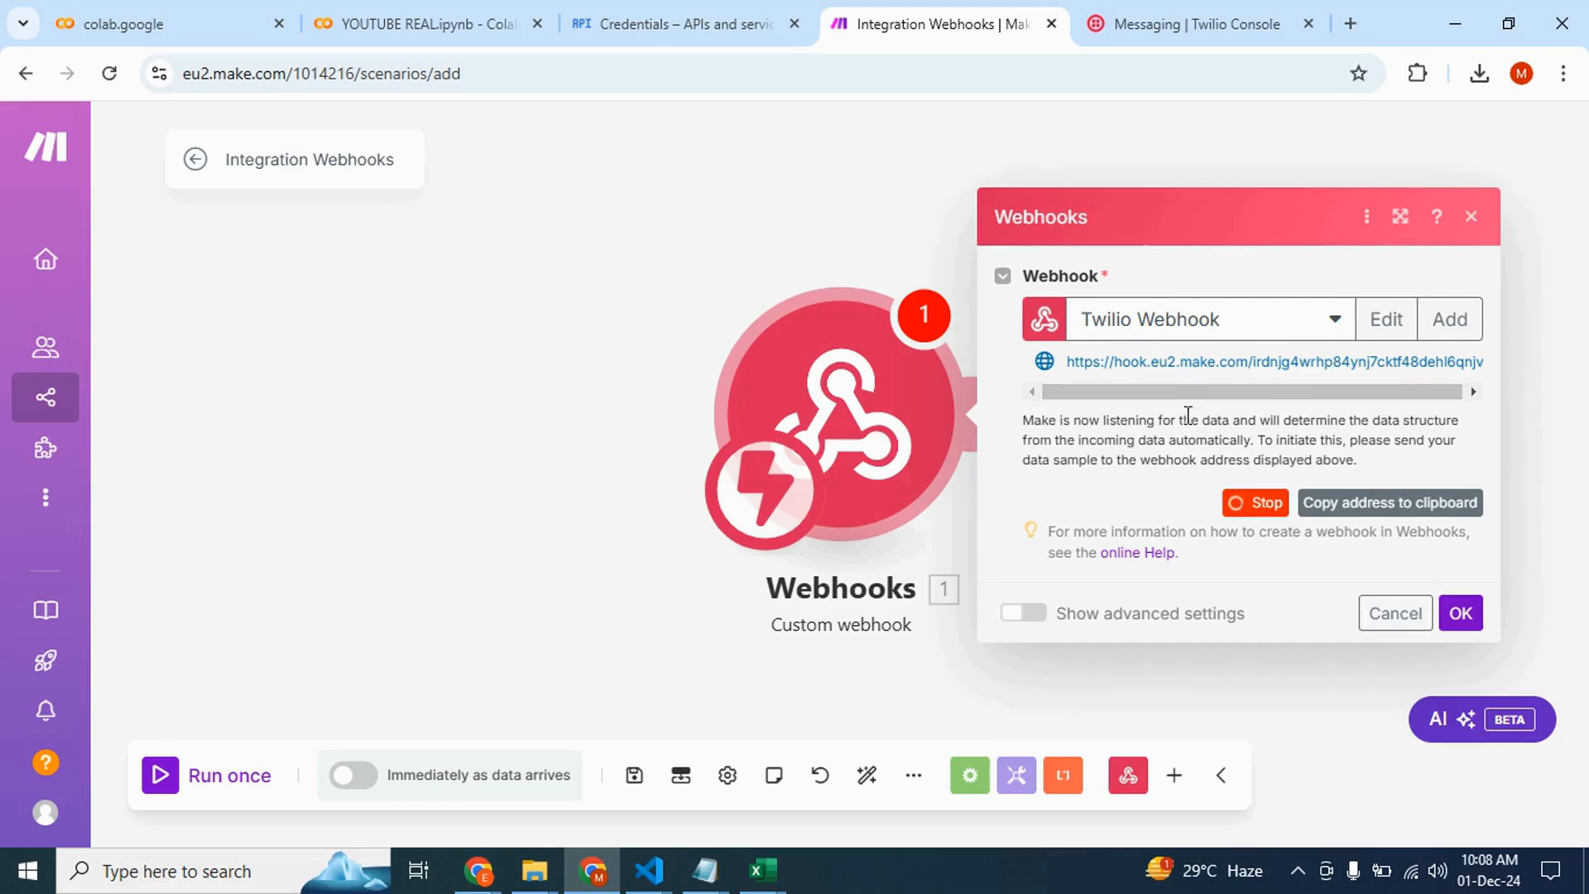
pyautogui.click(1368, 517)
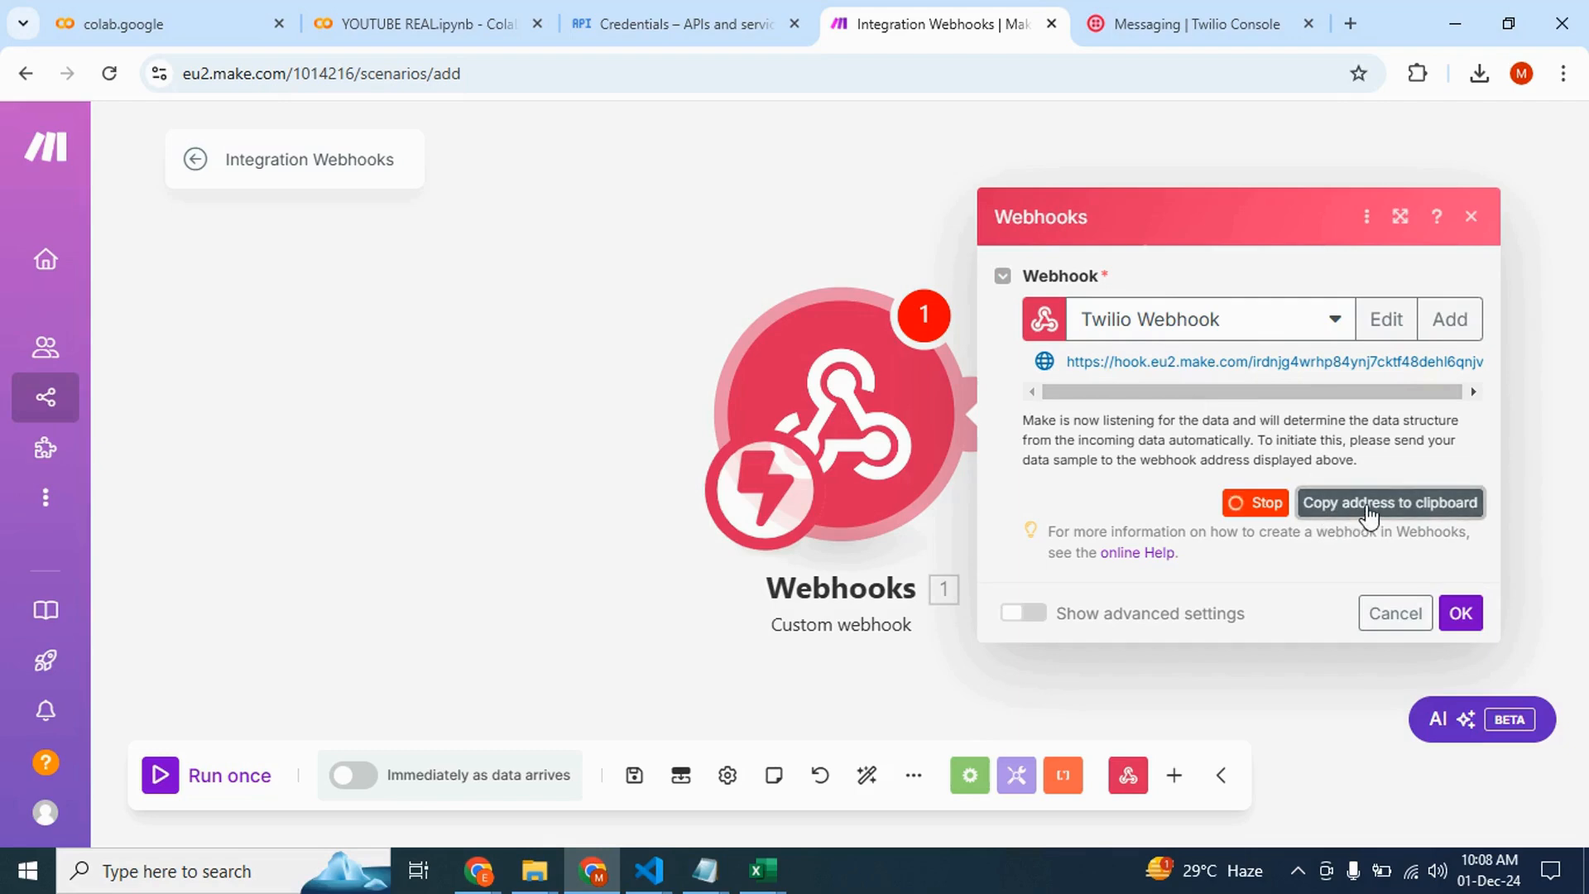
# Back in Twilio, choose Send a webhook for incoming messages and paste the webhook address as the Request URL
pyautogui.click(1140, 30)
pyautogui.scroll(2, 694, 447)
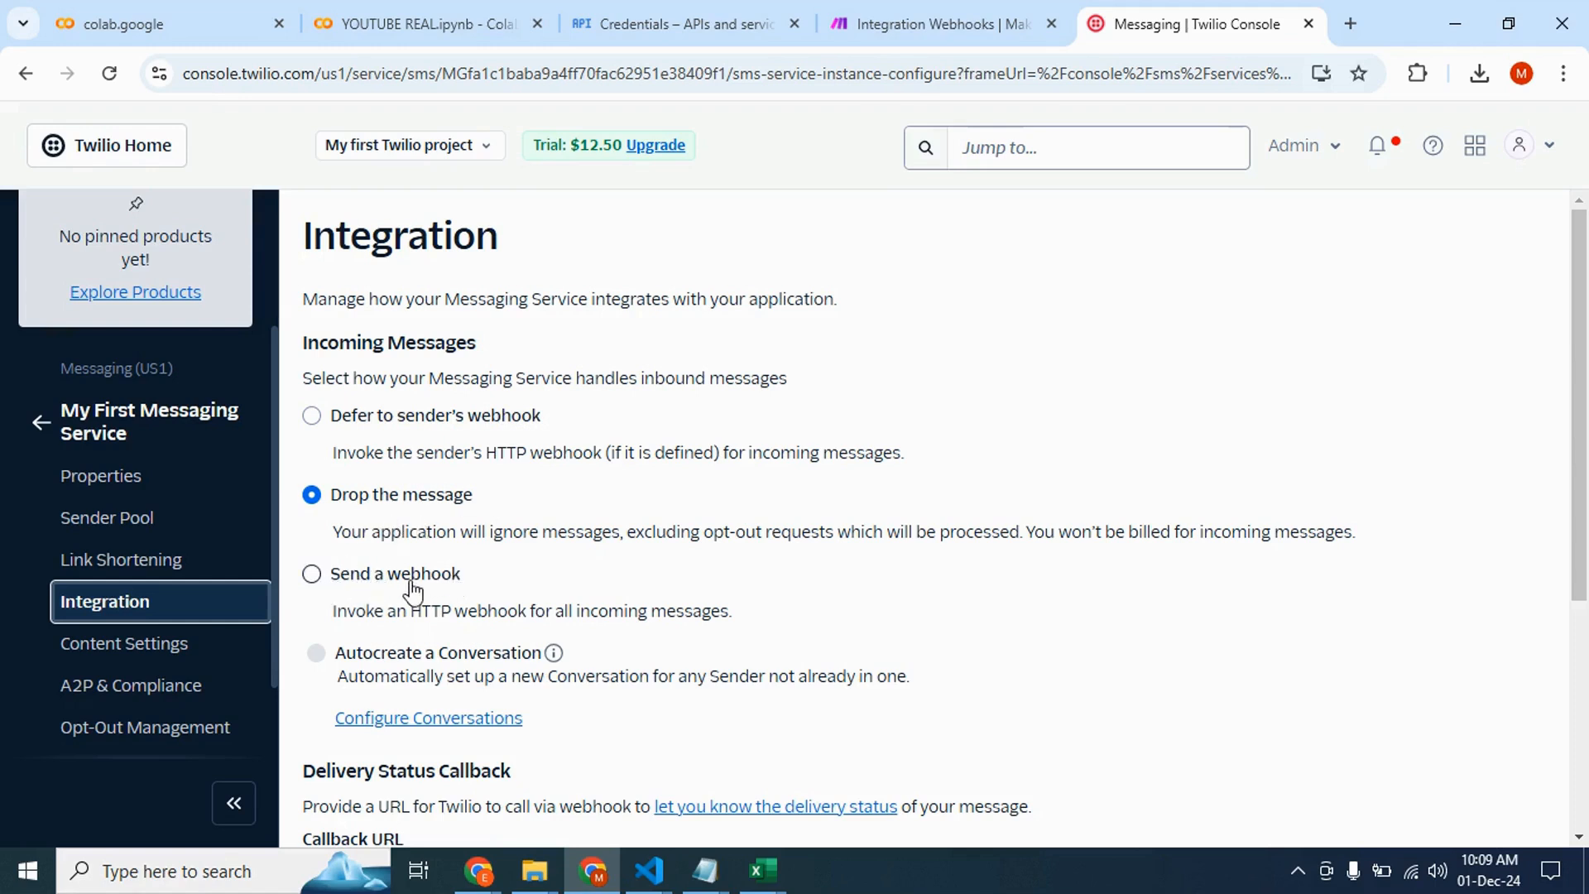
pyautogui.click(313, 574)
pyautogui.scroll(-2, 478, 605)
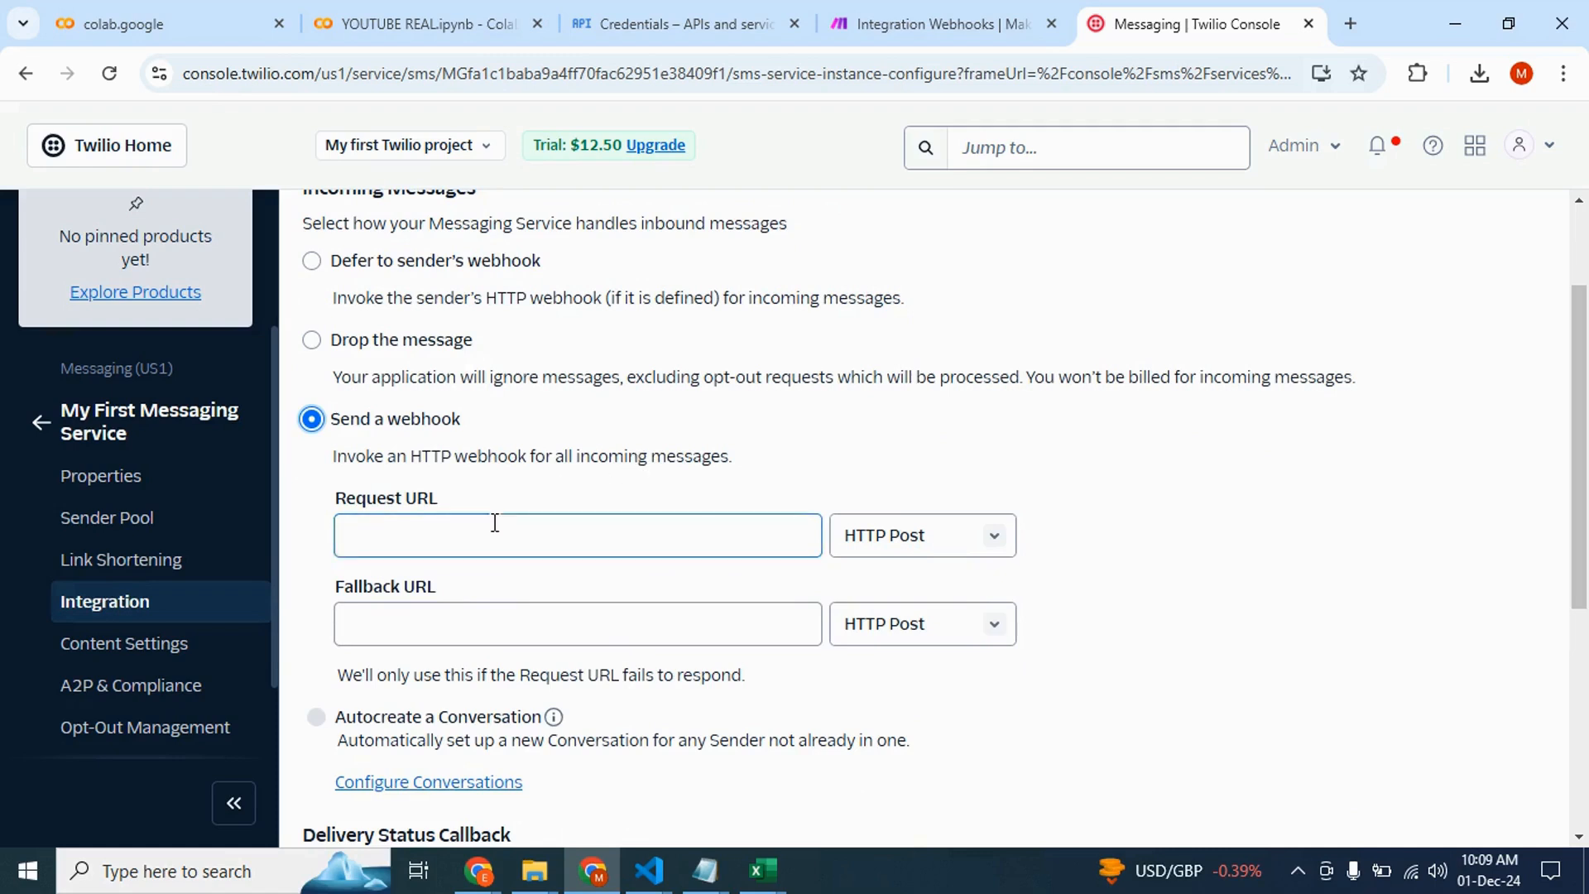
pyautogui.click(372, 541)
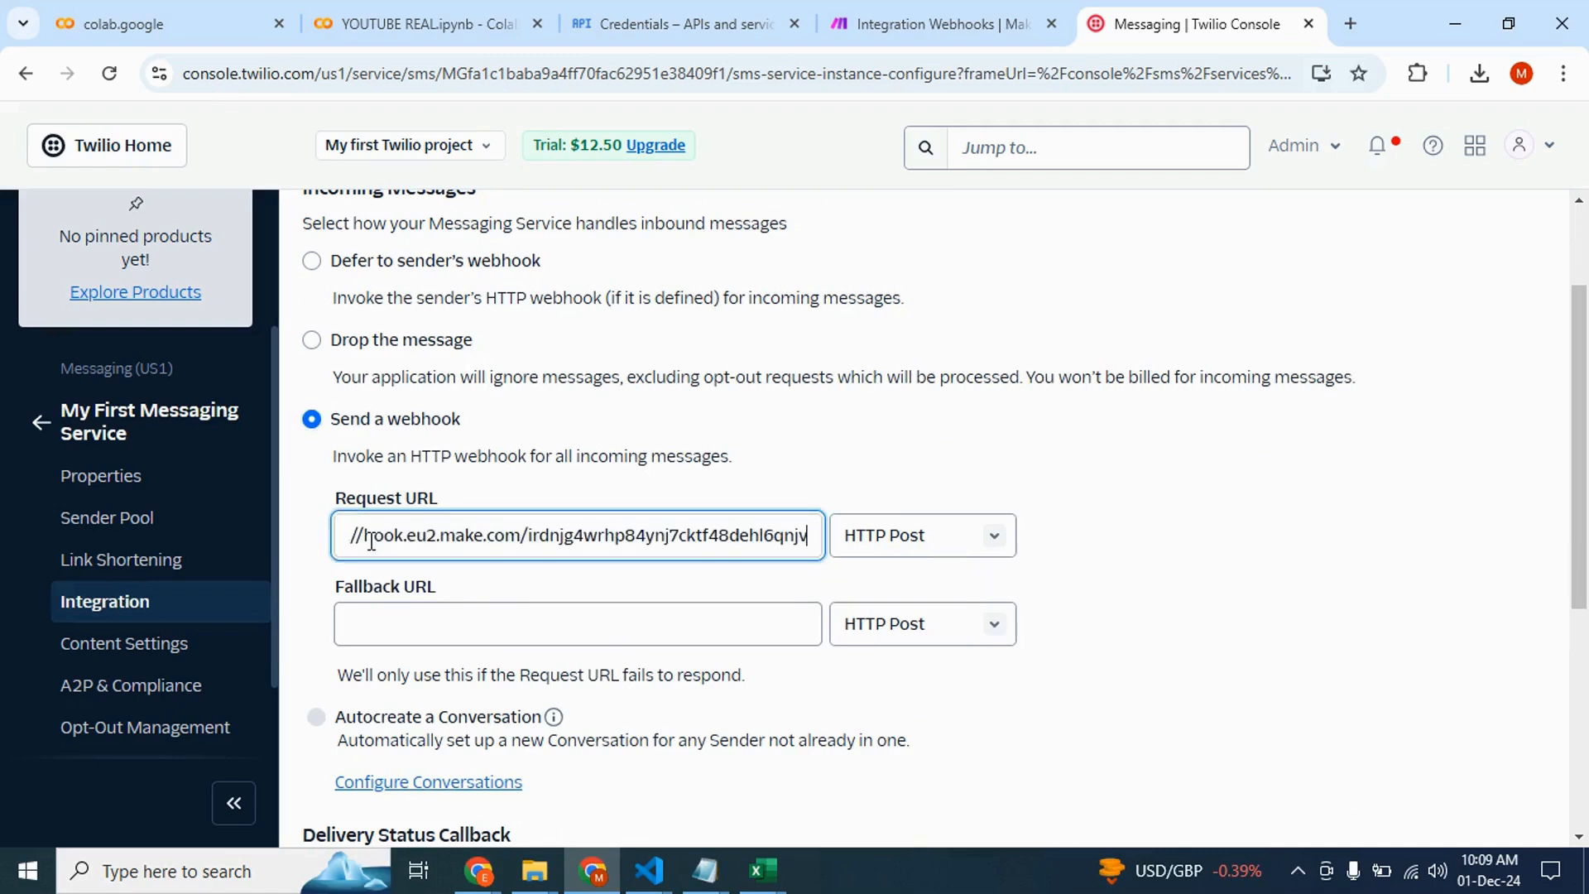
pyautogui.press('Home')
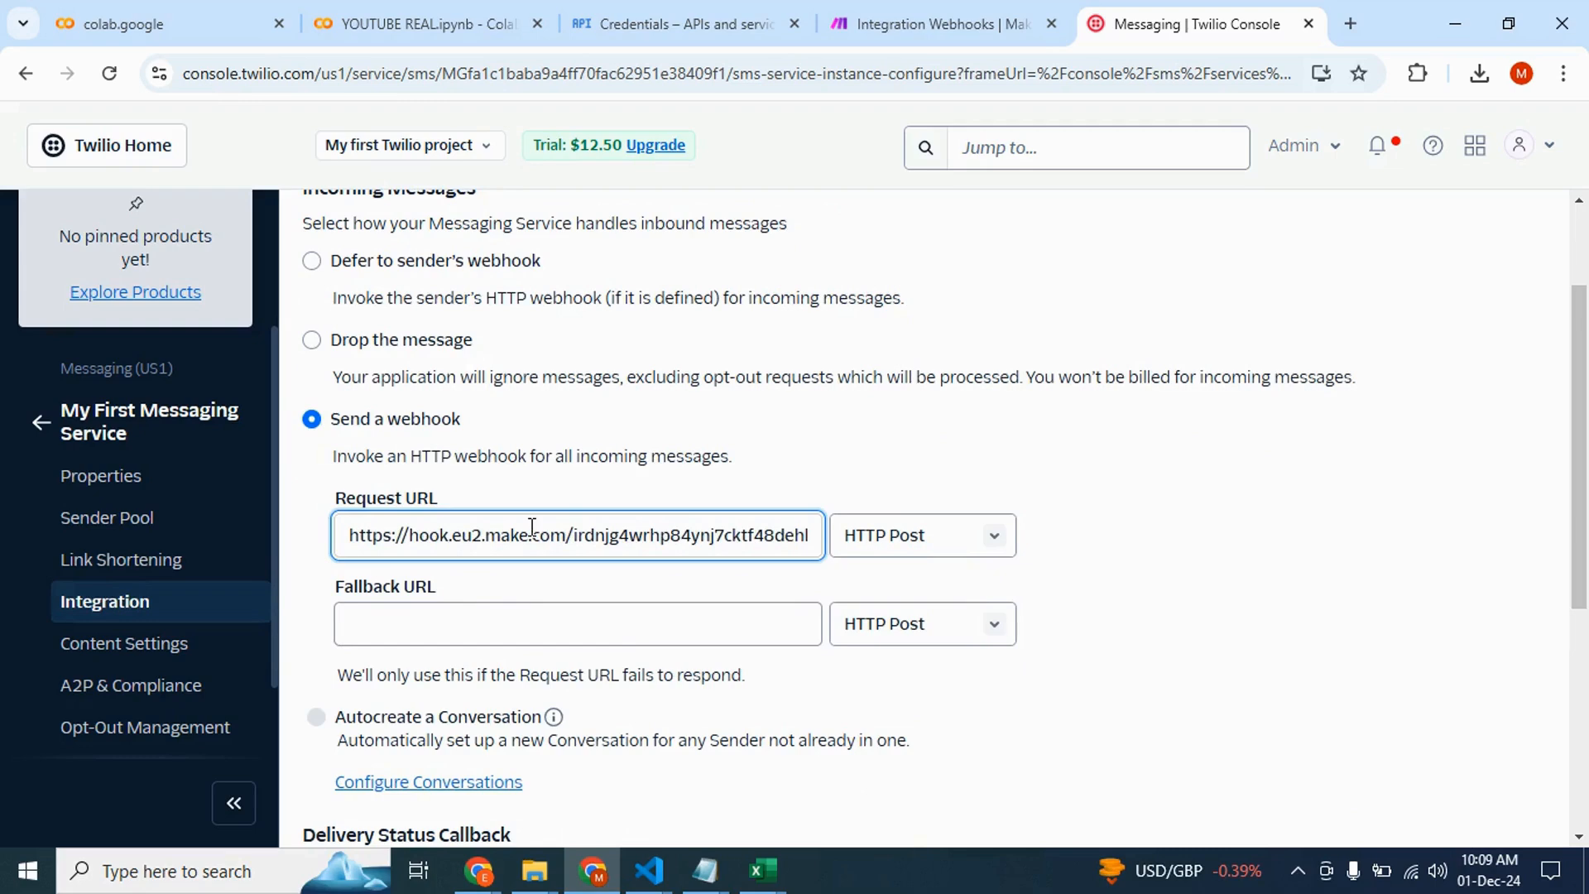
# Paste the webhook address into the Fallback URL and Callback URL fields and save the integration settings
pyautogui.click(403, 623)
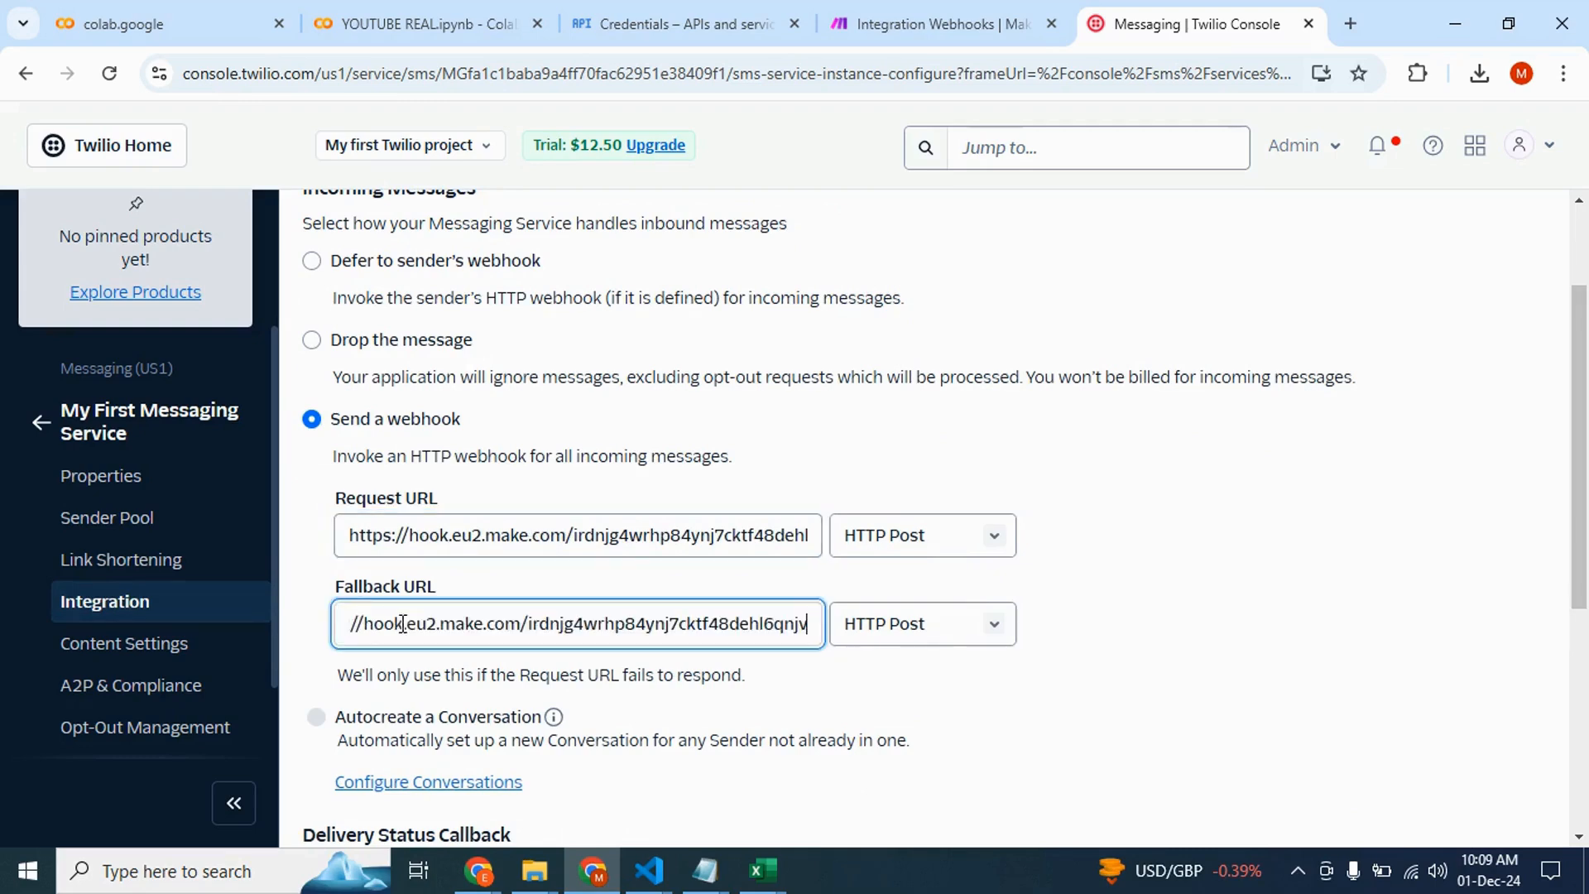
pyautogui.scroll(-5, 488, 571)
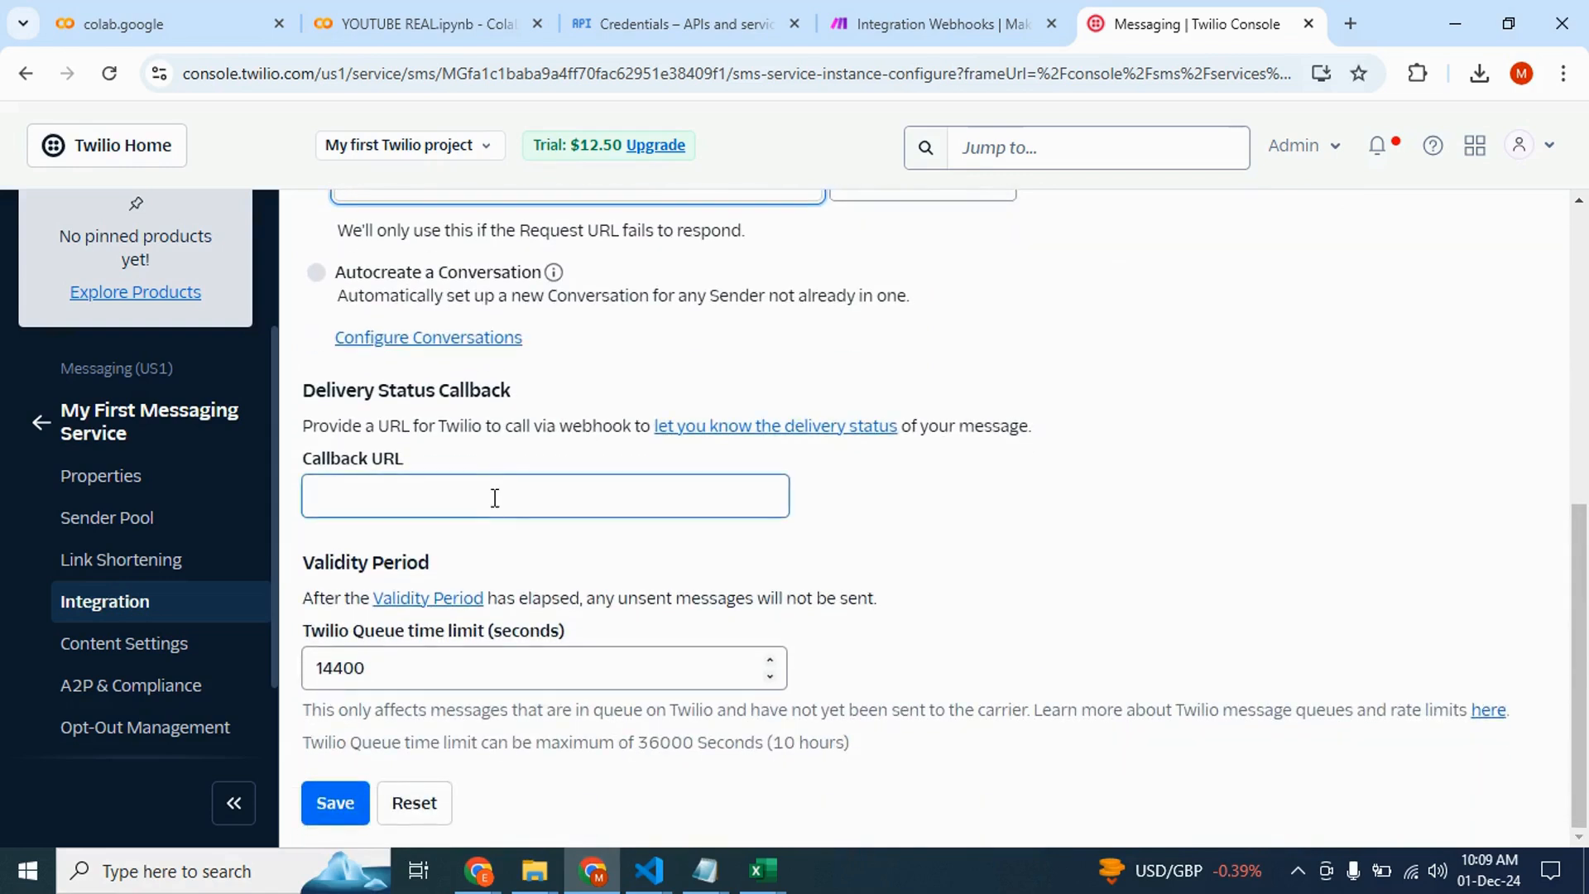
pyautogui.click(469, 494)
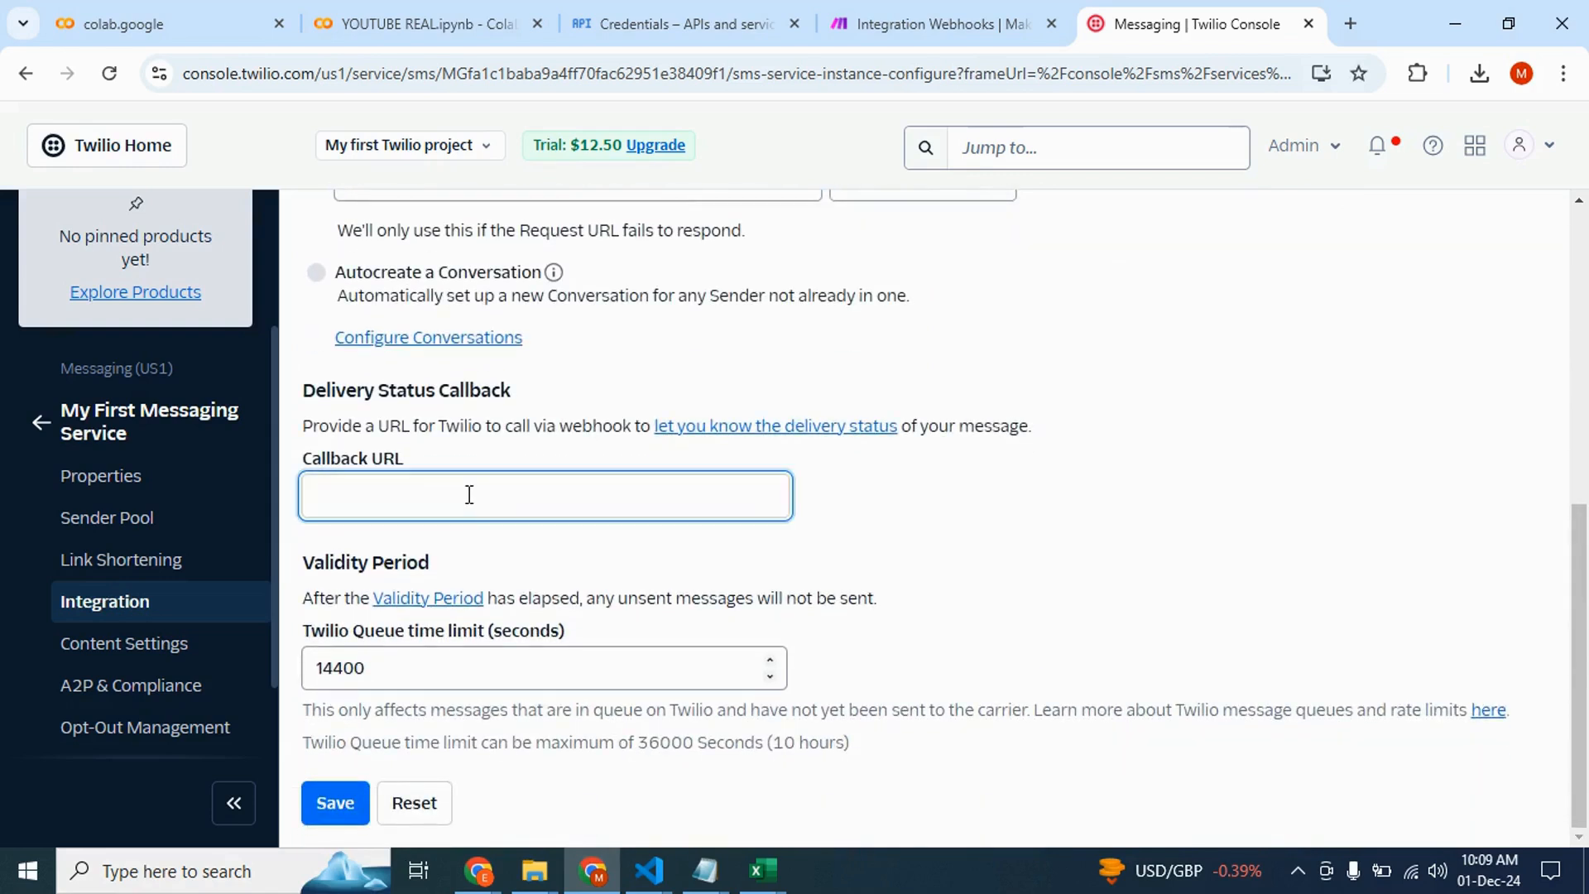
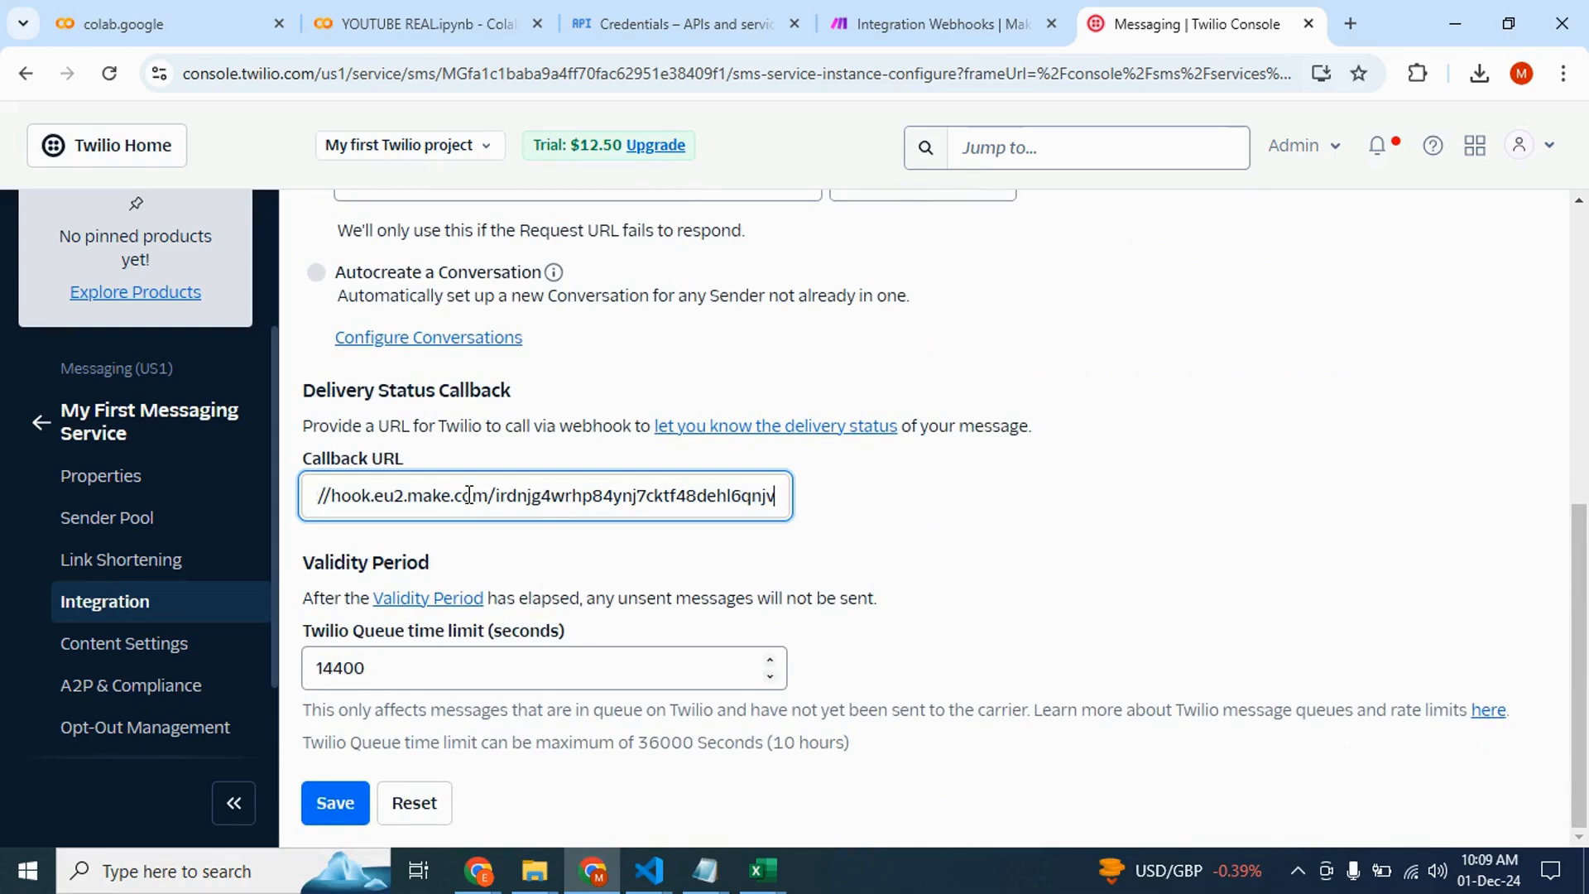
pyautogui.click(341, 806)
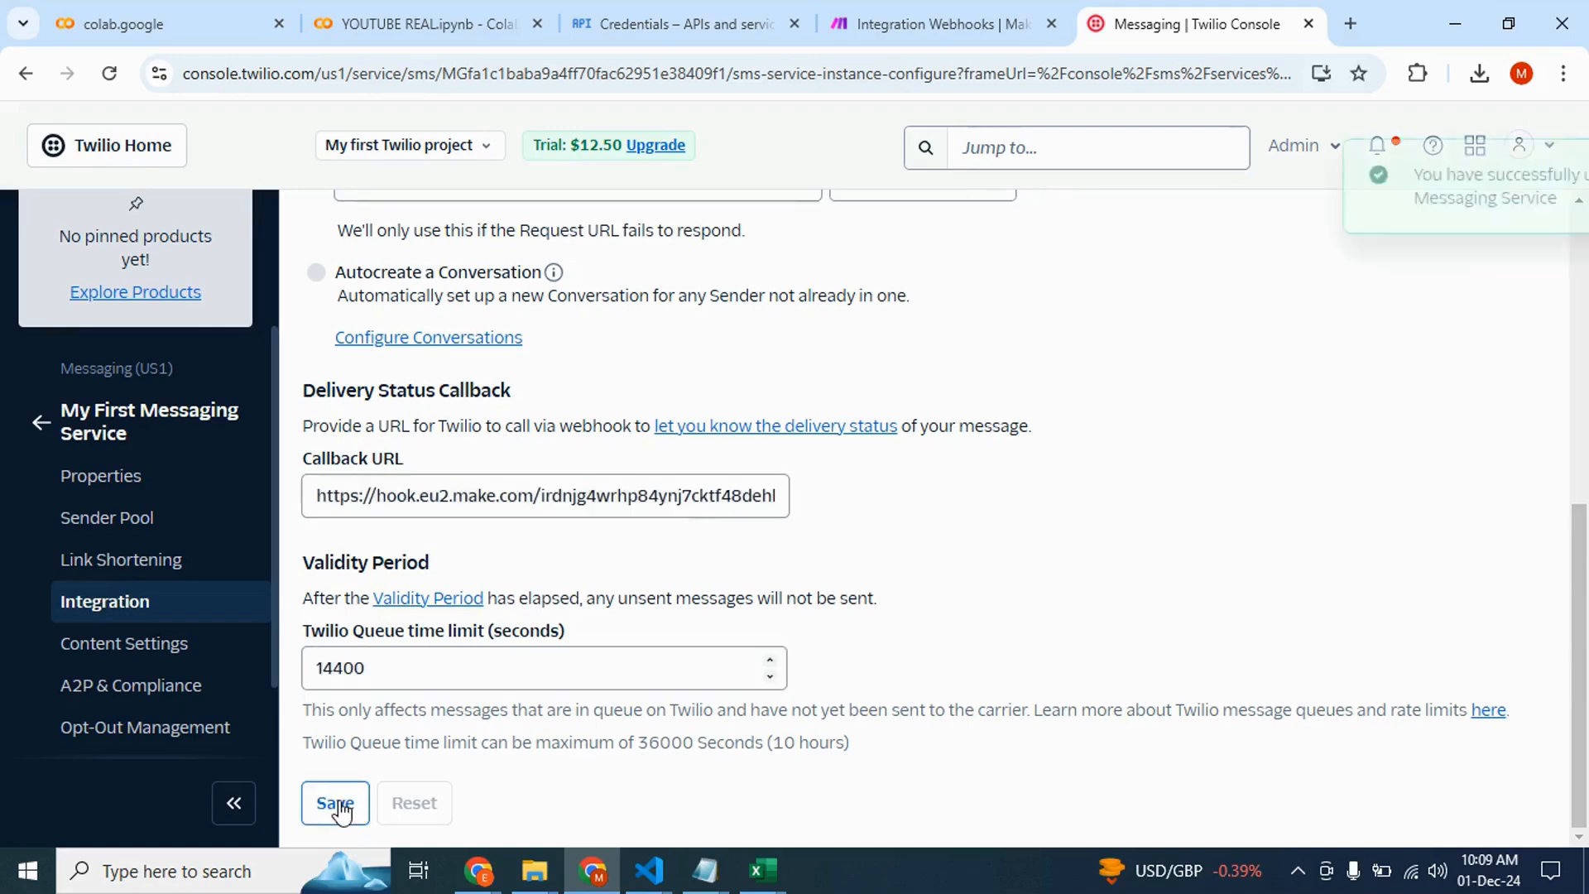
pyautogui.scroll(7, 403, 775)
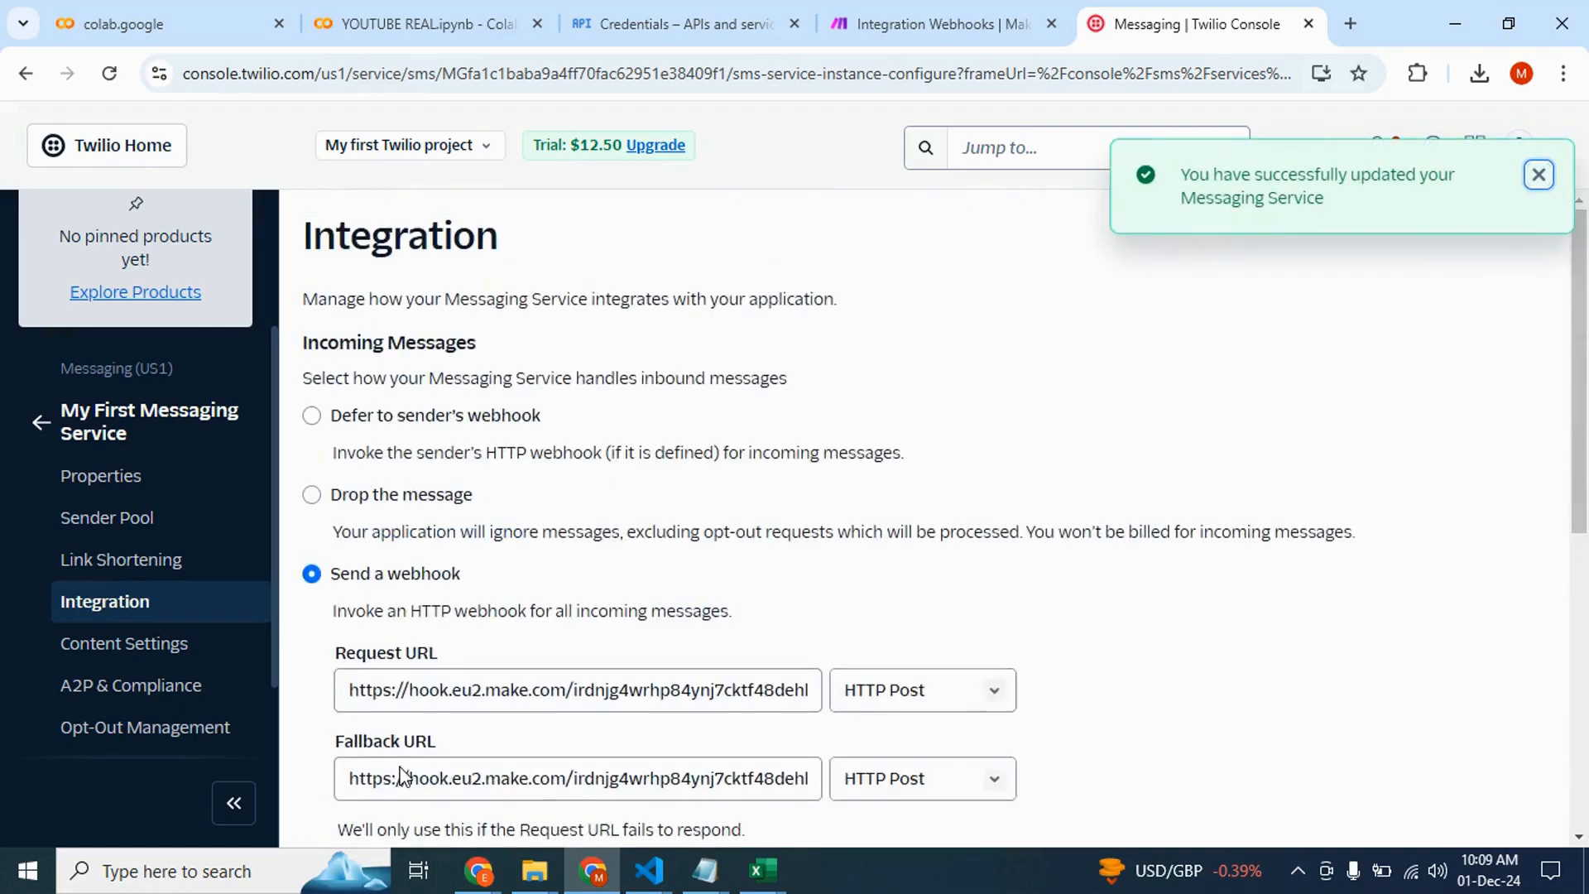
pyautogui.scroll(2, 230, 562)
pyautogui.scroll(-1, 162, 594)
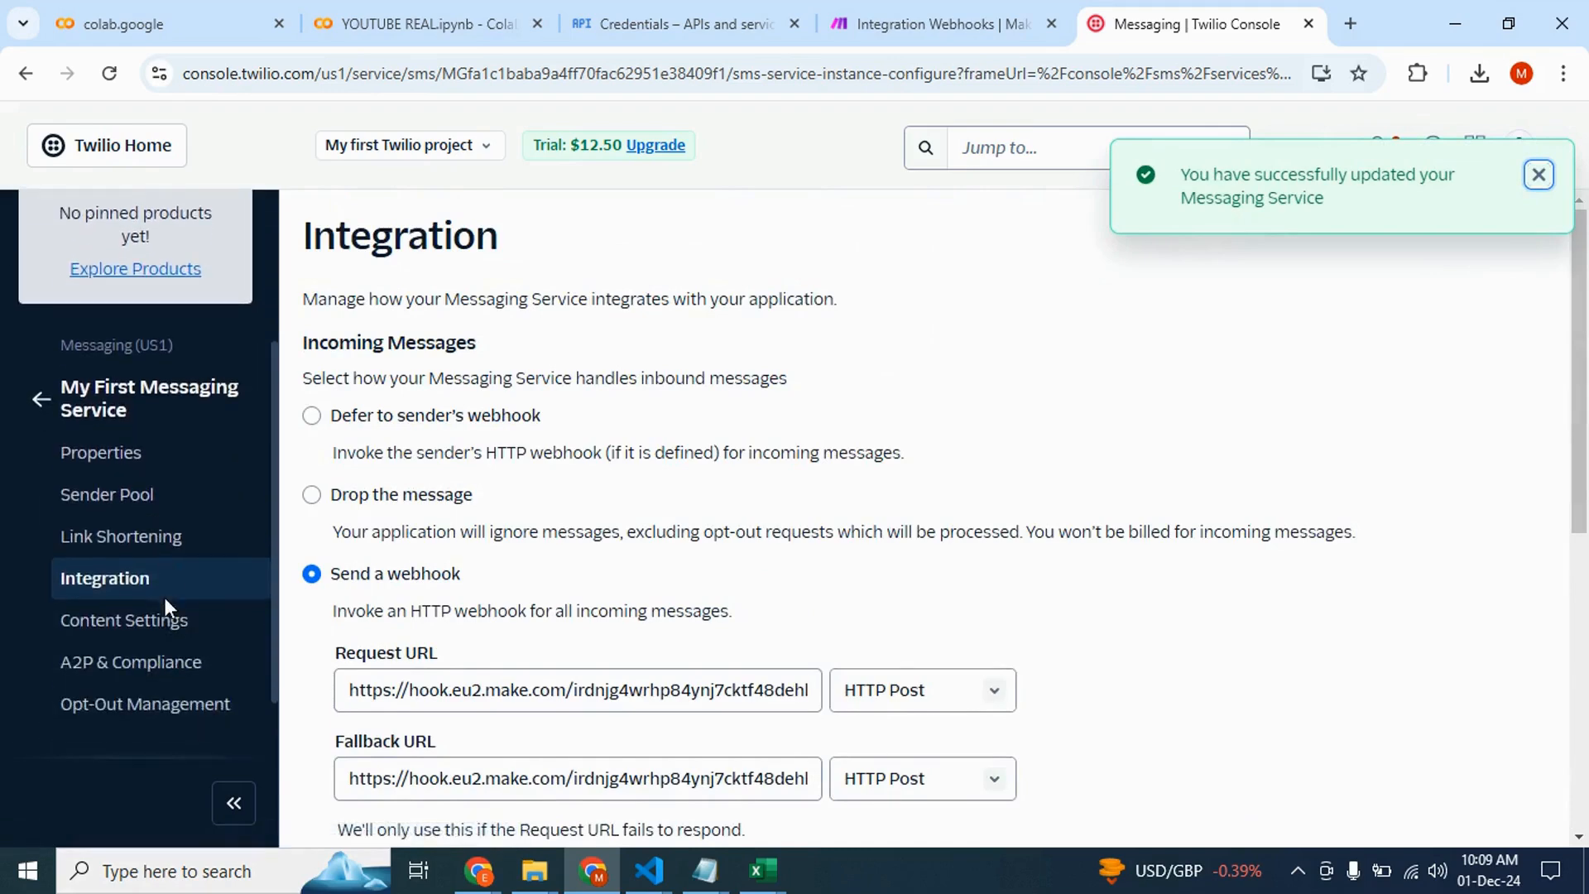
pyautogui.scroll(2, 91, 505)
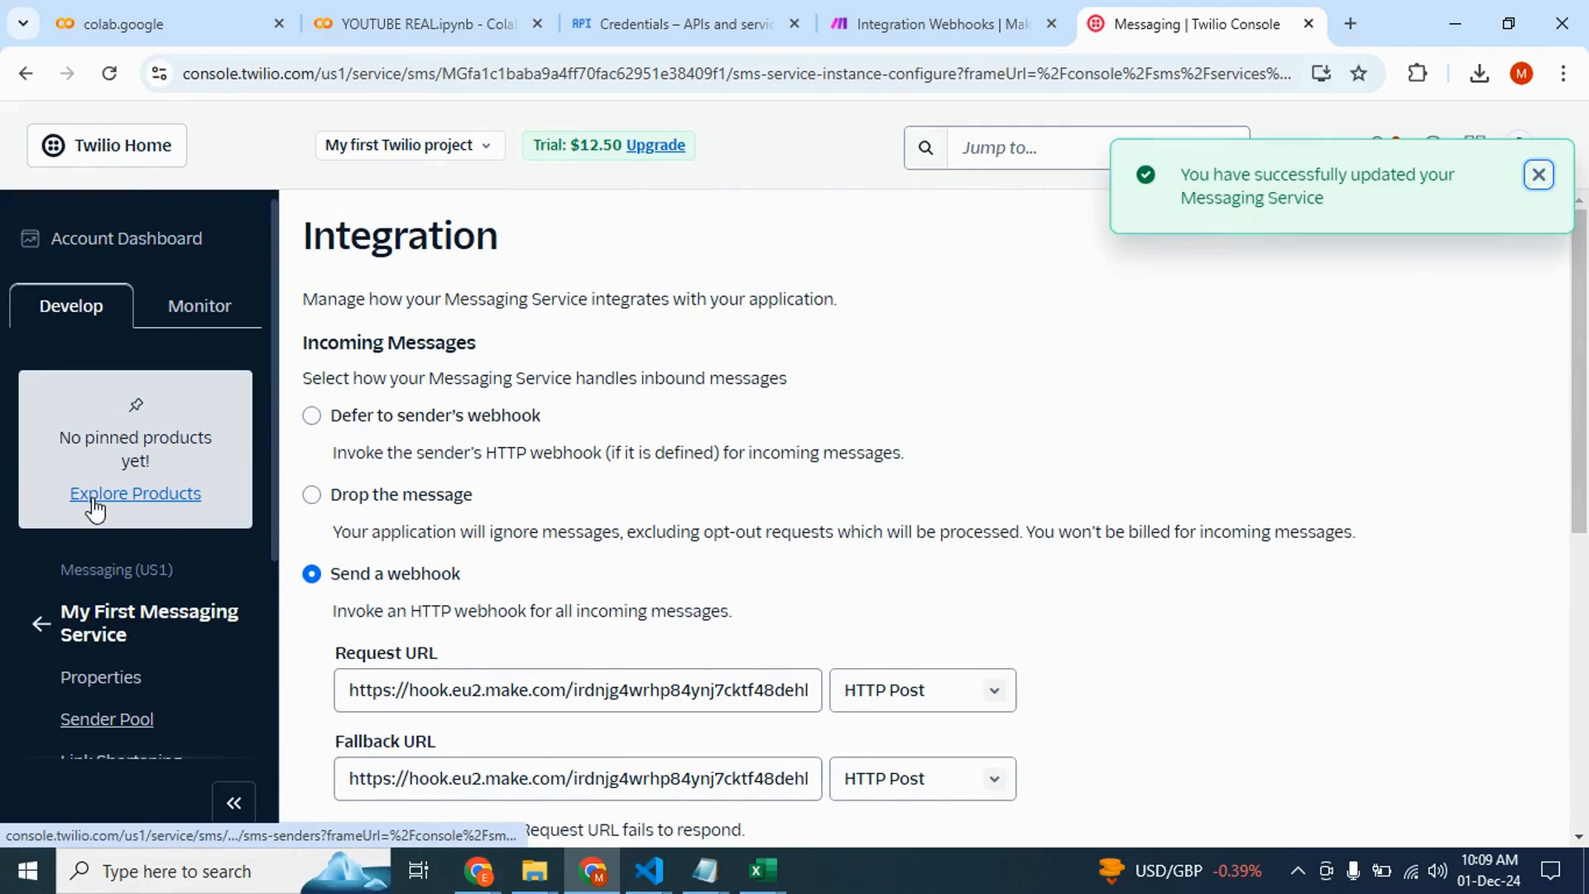
pyautogui.scroll(-3, 139, 617)
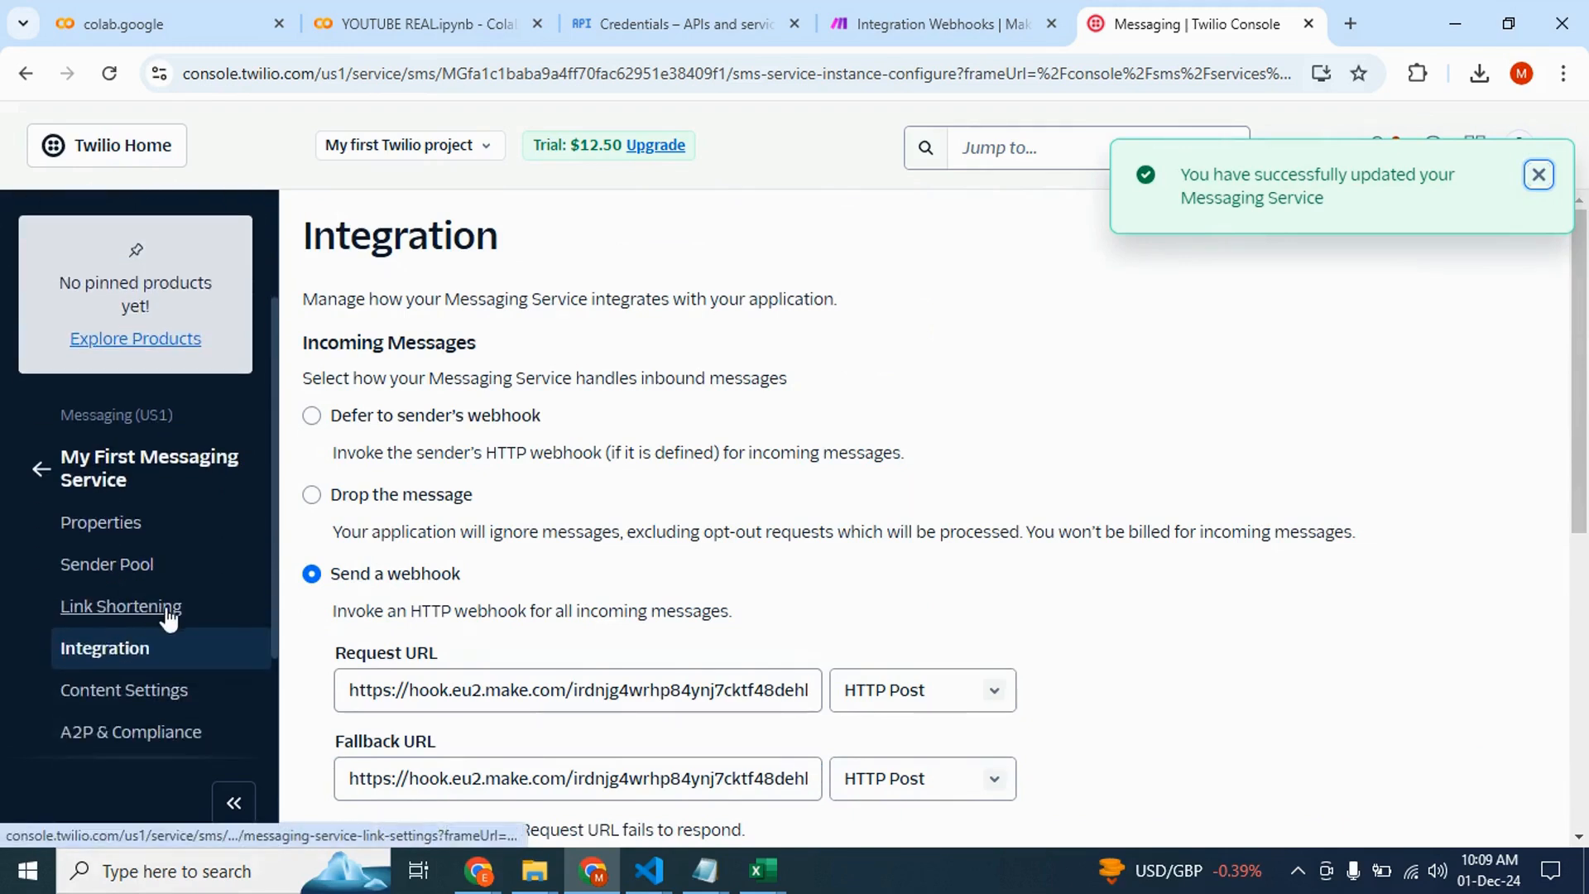
pyautogui.scroll(2, 168, 616)
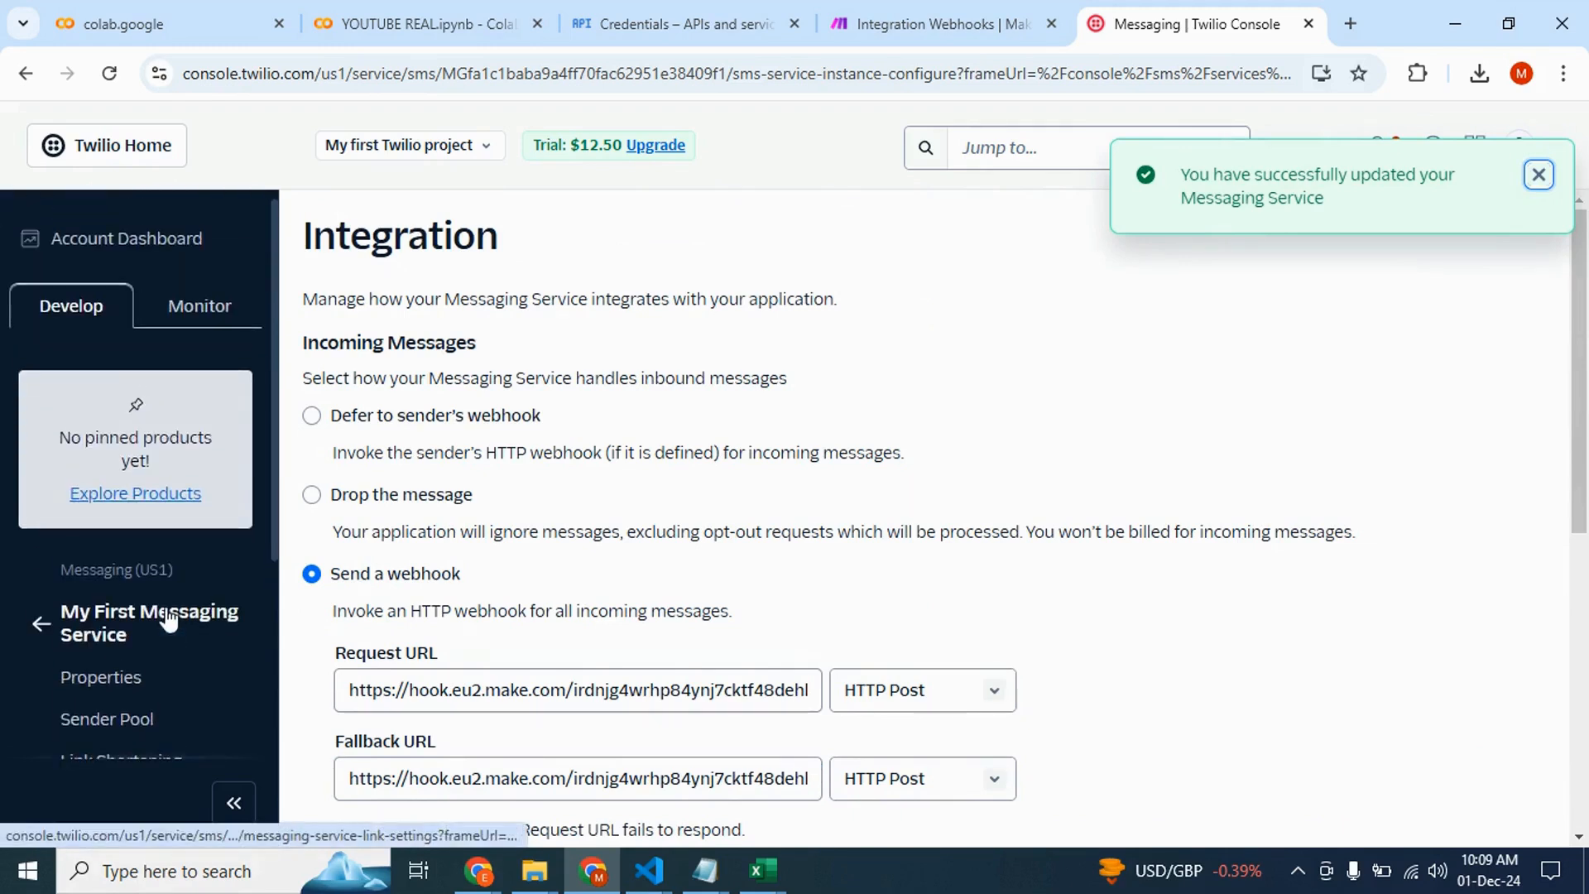
# Return to the Twilio home, open the My first Twilio project console and get a trial phone number
pyautogui.click(146, 159)
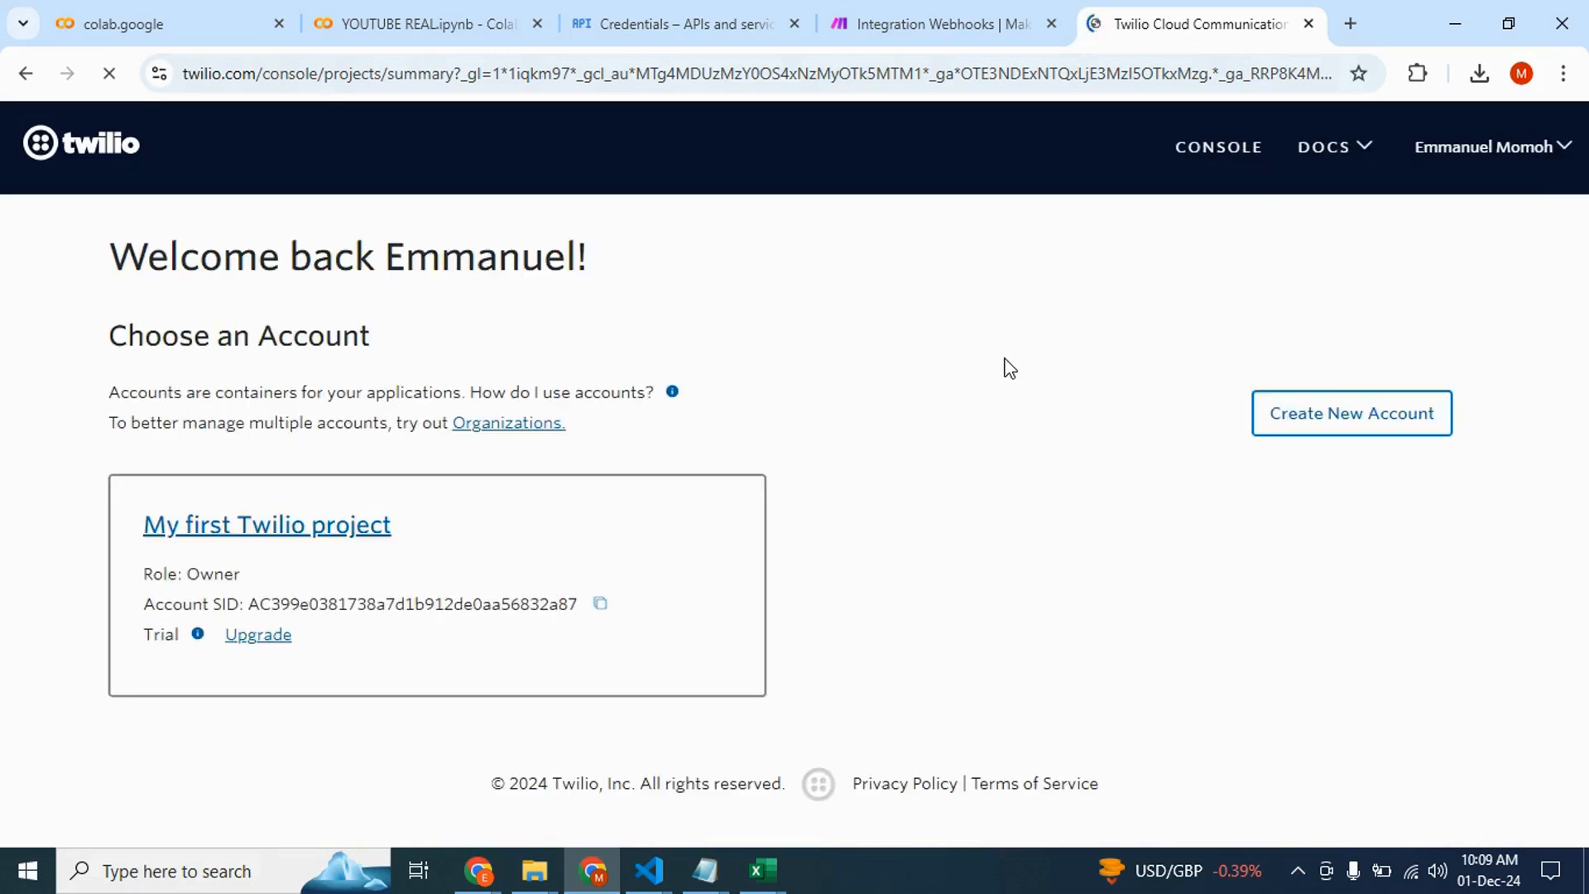
pyautogui.click(317, 539)
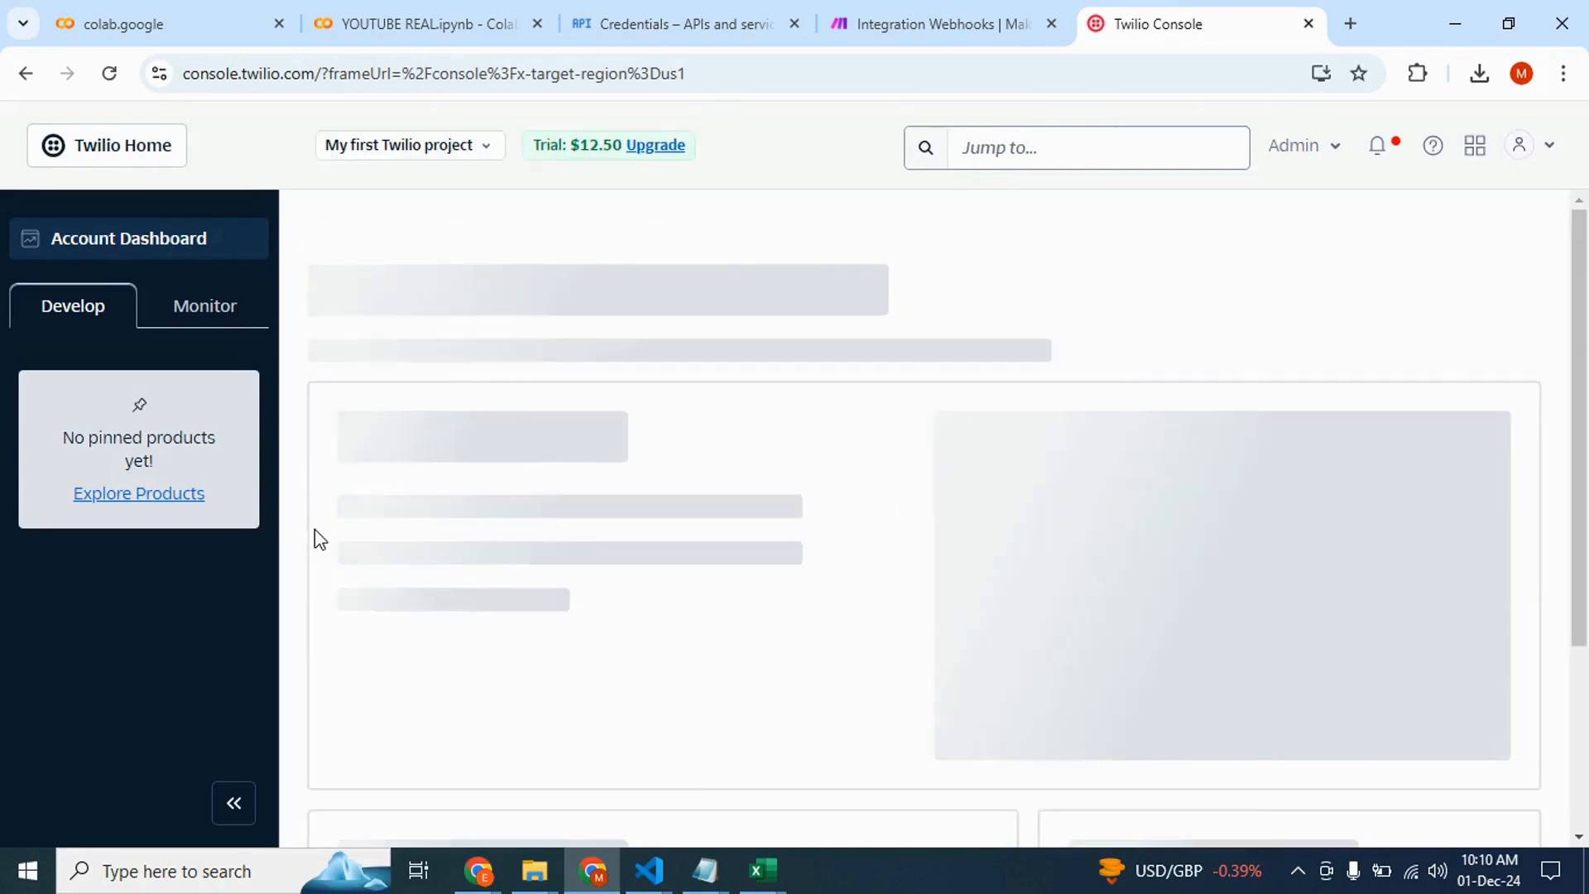
pyautogui.scroll(-2, 712, 575)
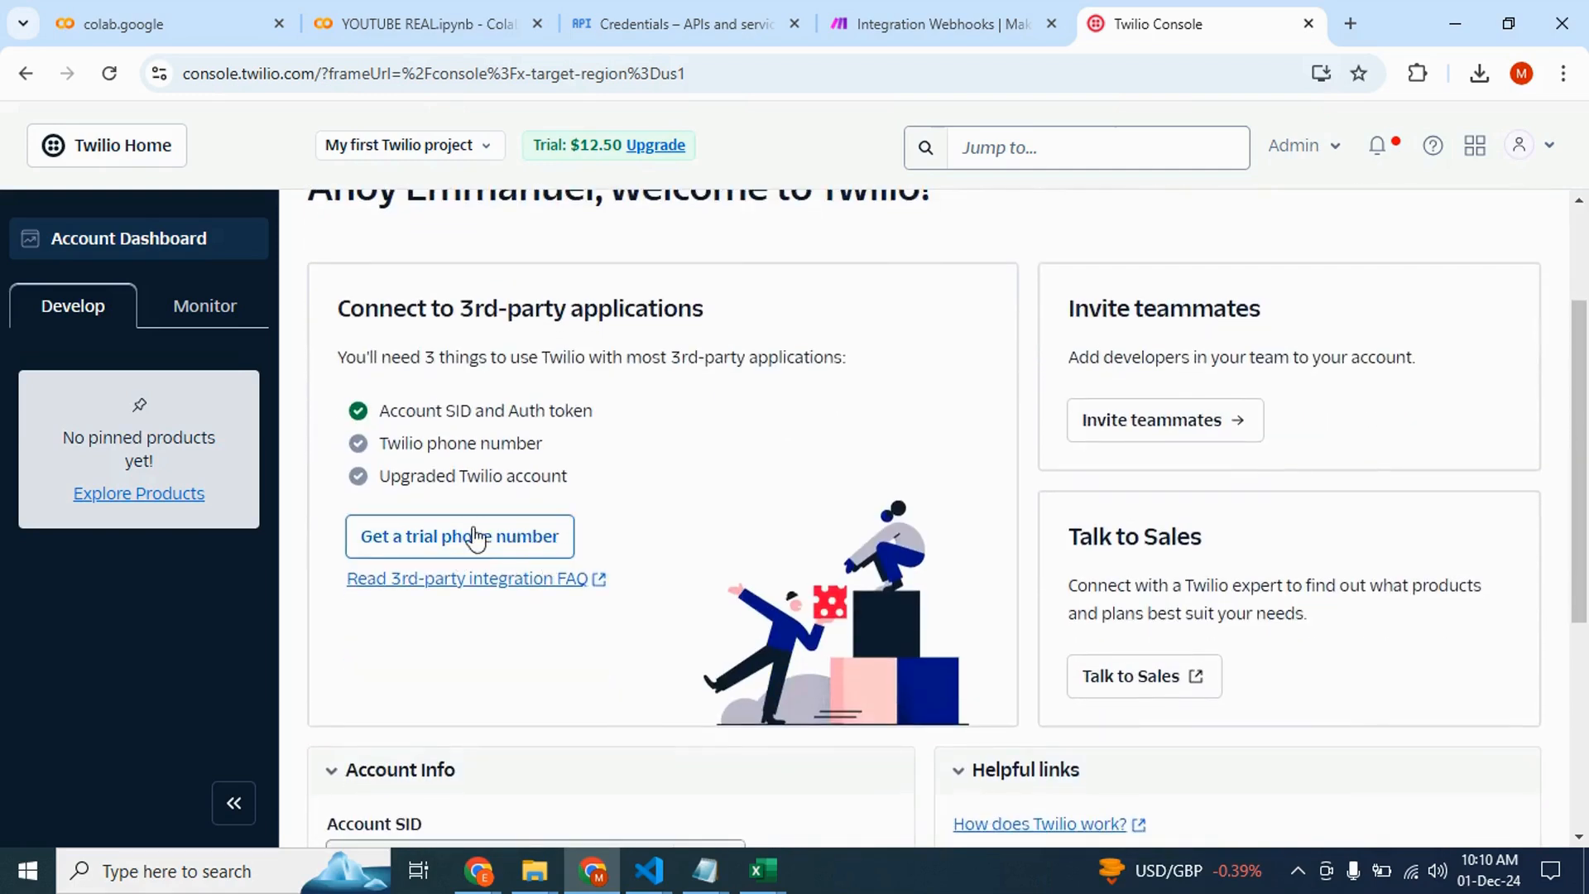
pyautogui.click(478, 548)
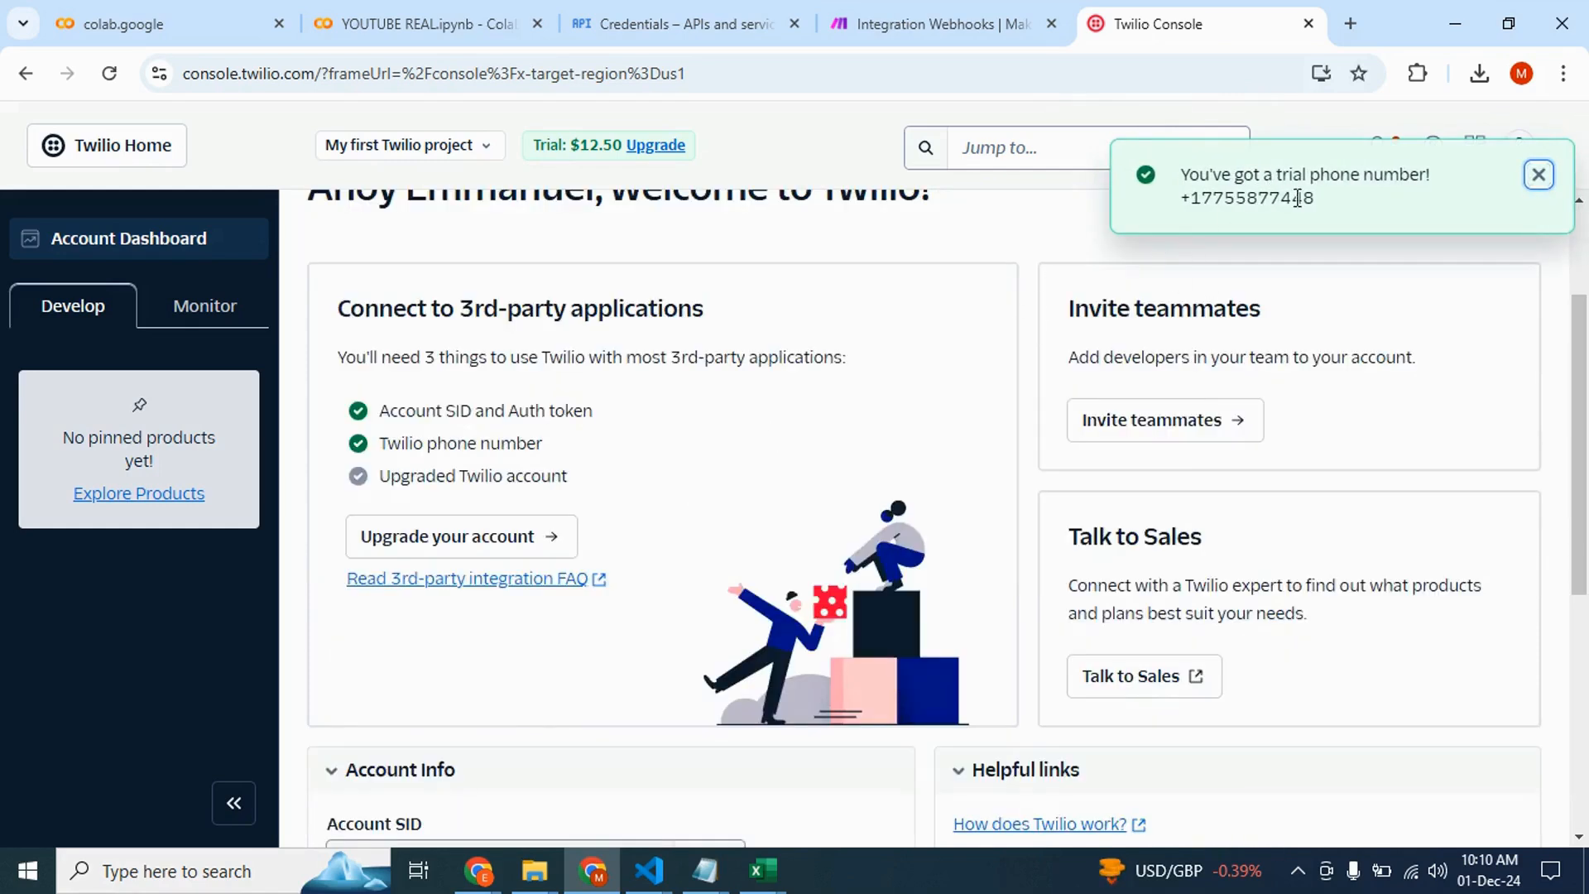
# Review the Account Info section with the Account SID, Auth Token and Twilio phone number
pyautogui.scroll(-3, 699, 483)
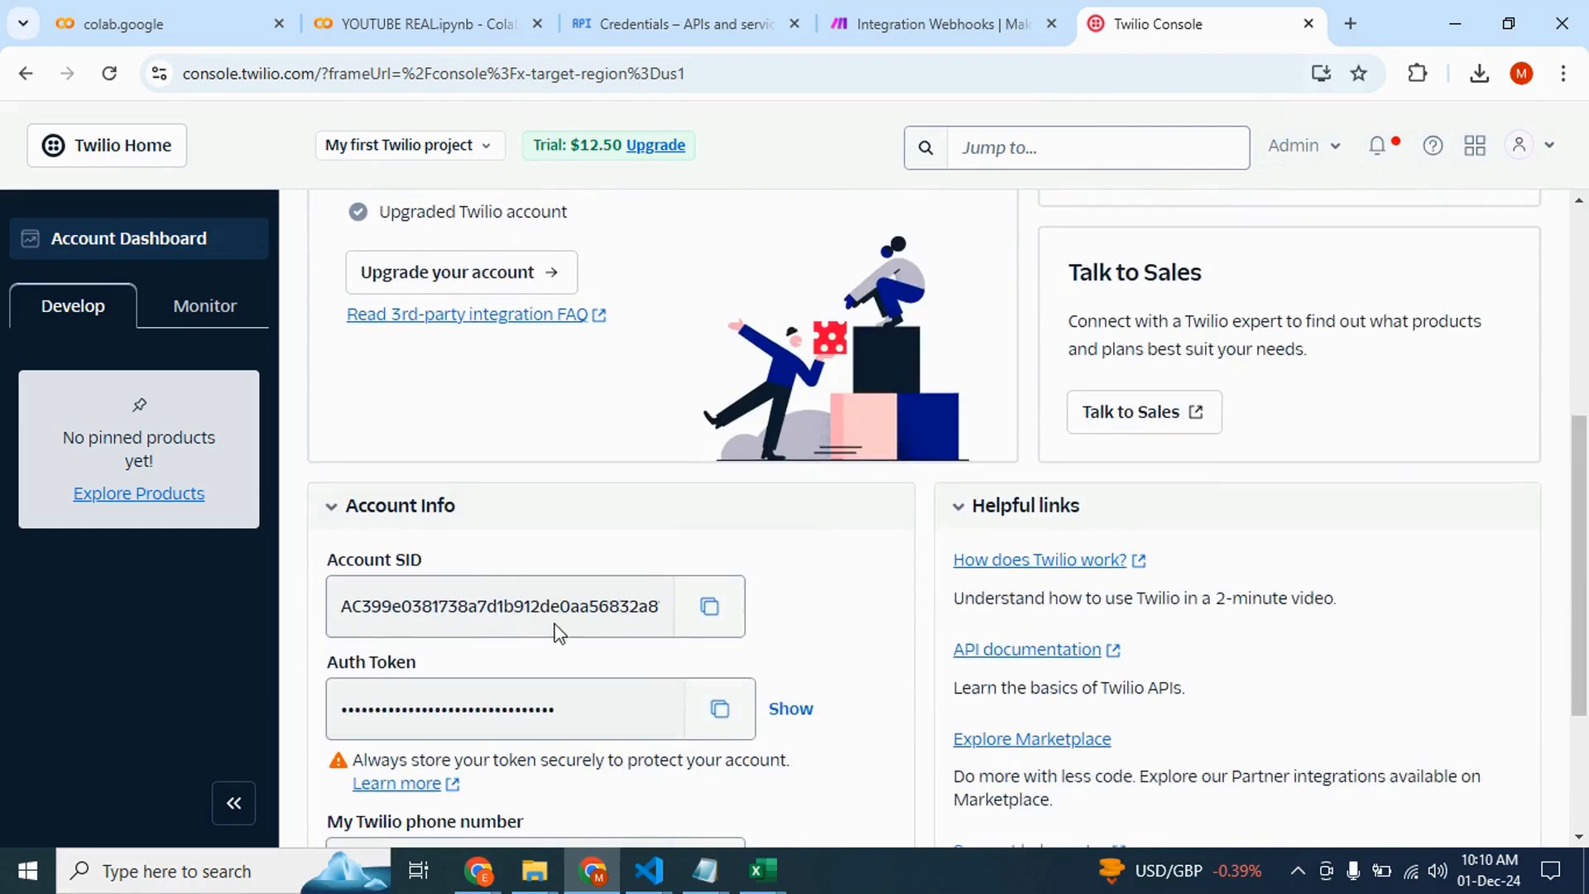
pyautogui.scroll(-1, 577, 610)
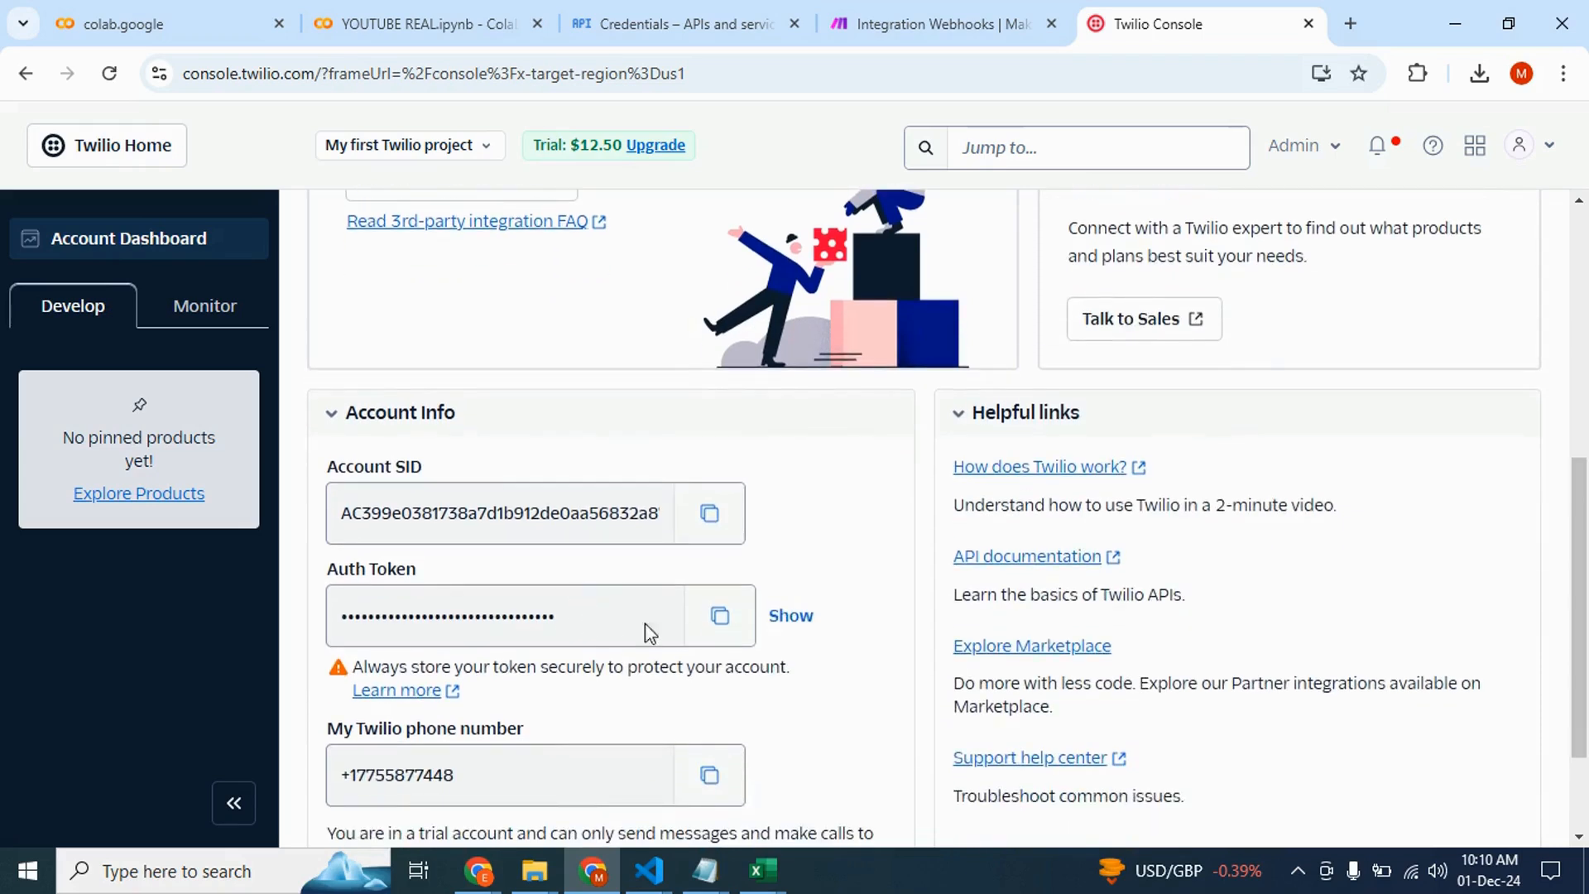
pyautogui.scroll(-2, 802, 517)
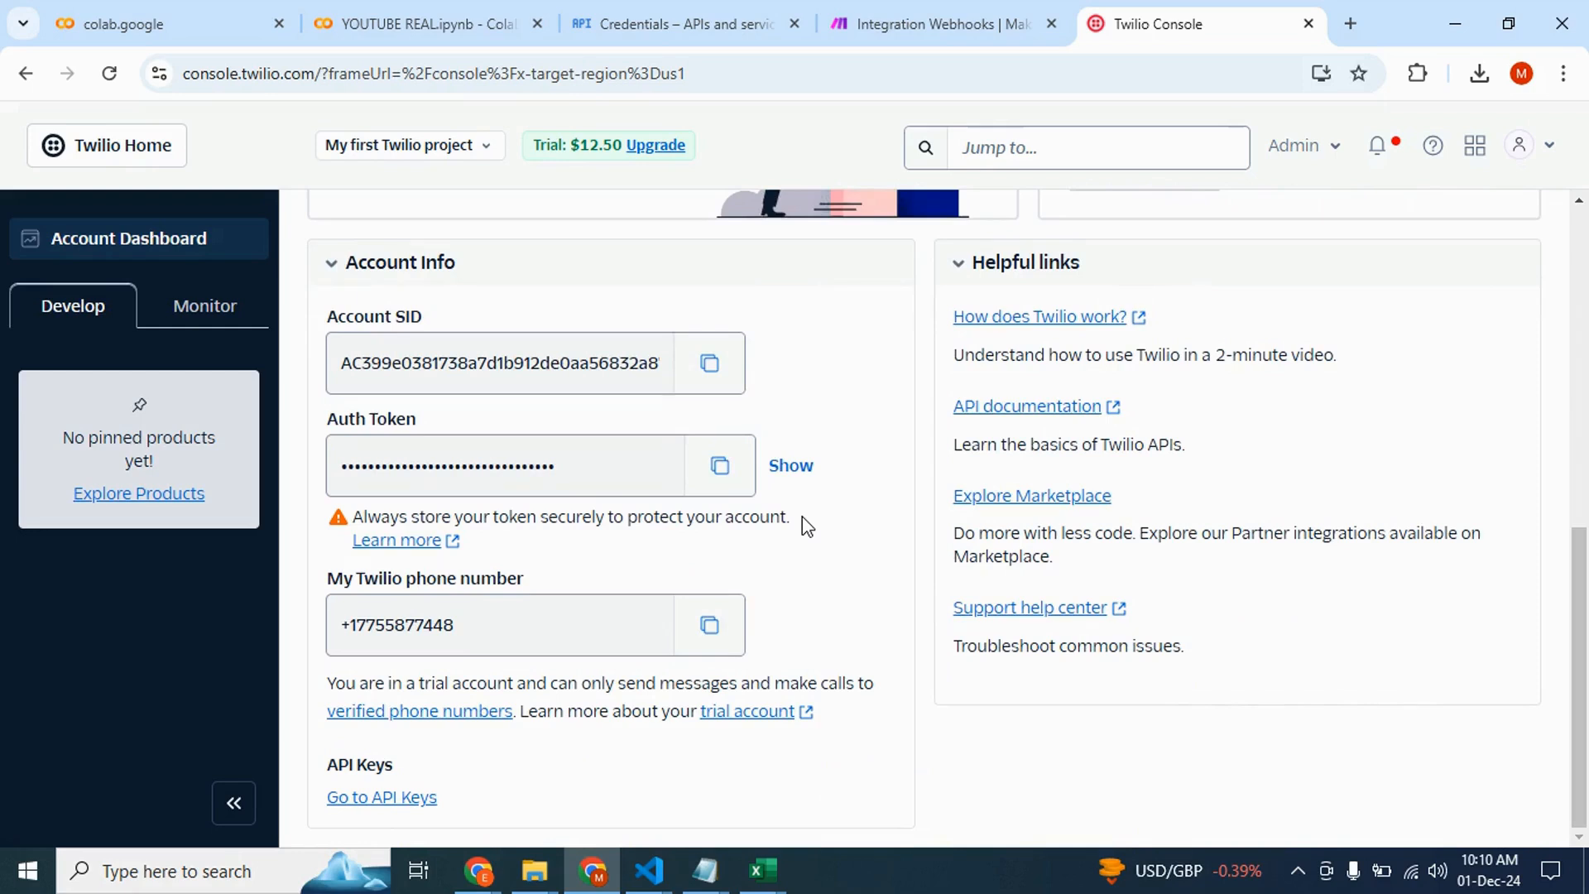
pyautogui.scroll(2, 802, 516)
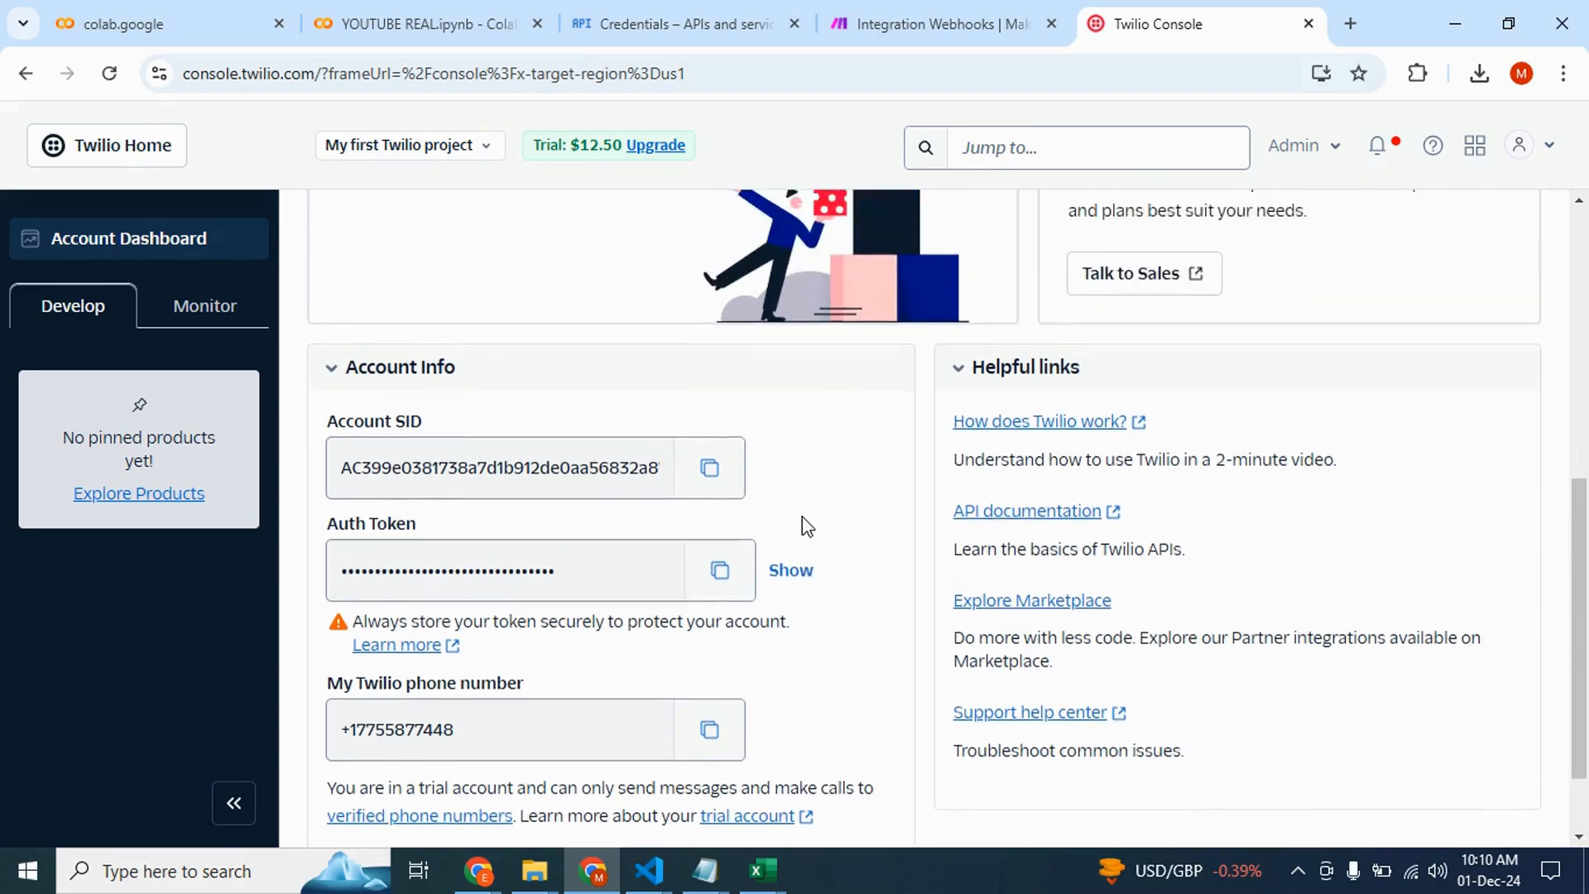
pyautogui.click(930, 12)
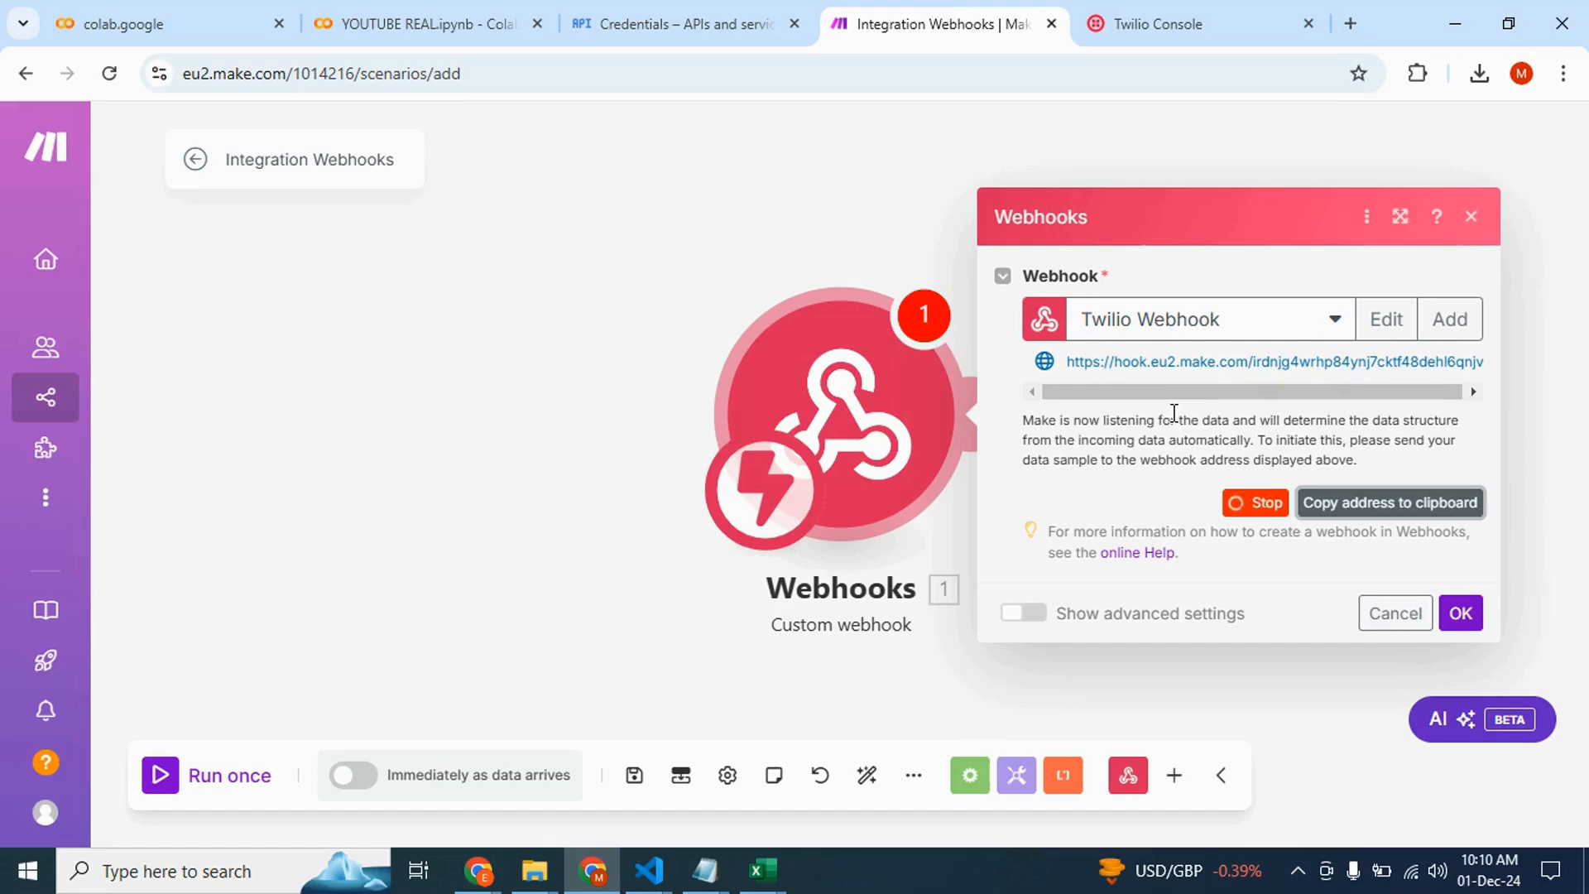
pyautogui.click(1164, 15)
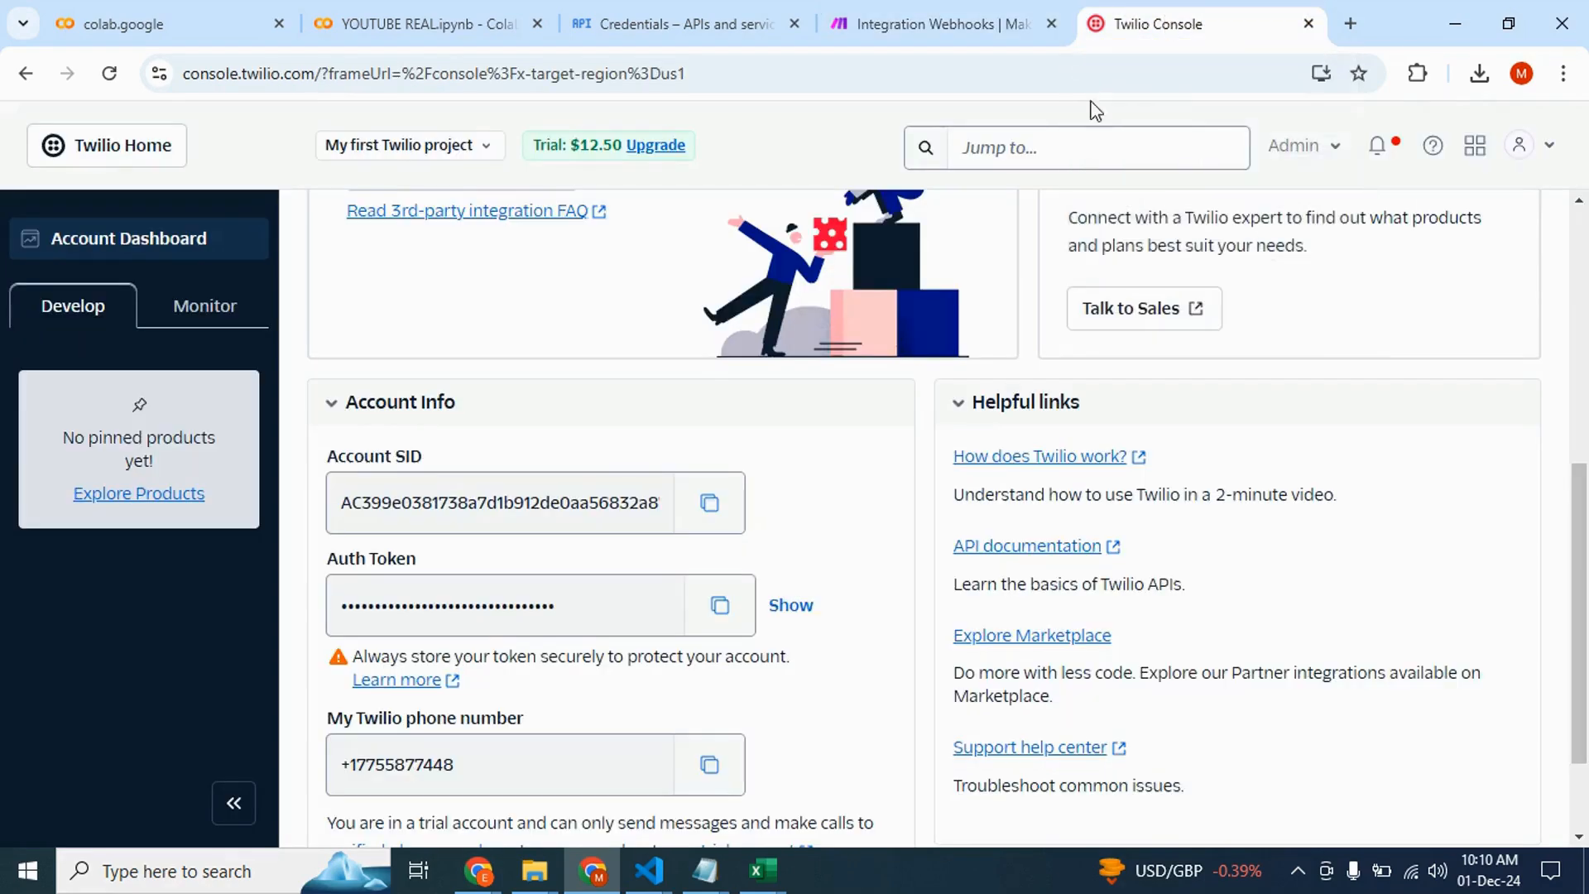
pyautogui.scroll(5, 622, 477)
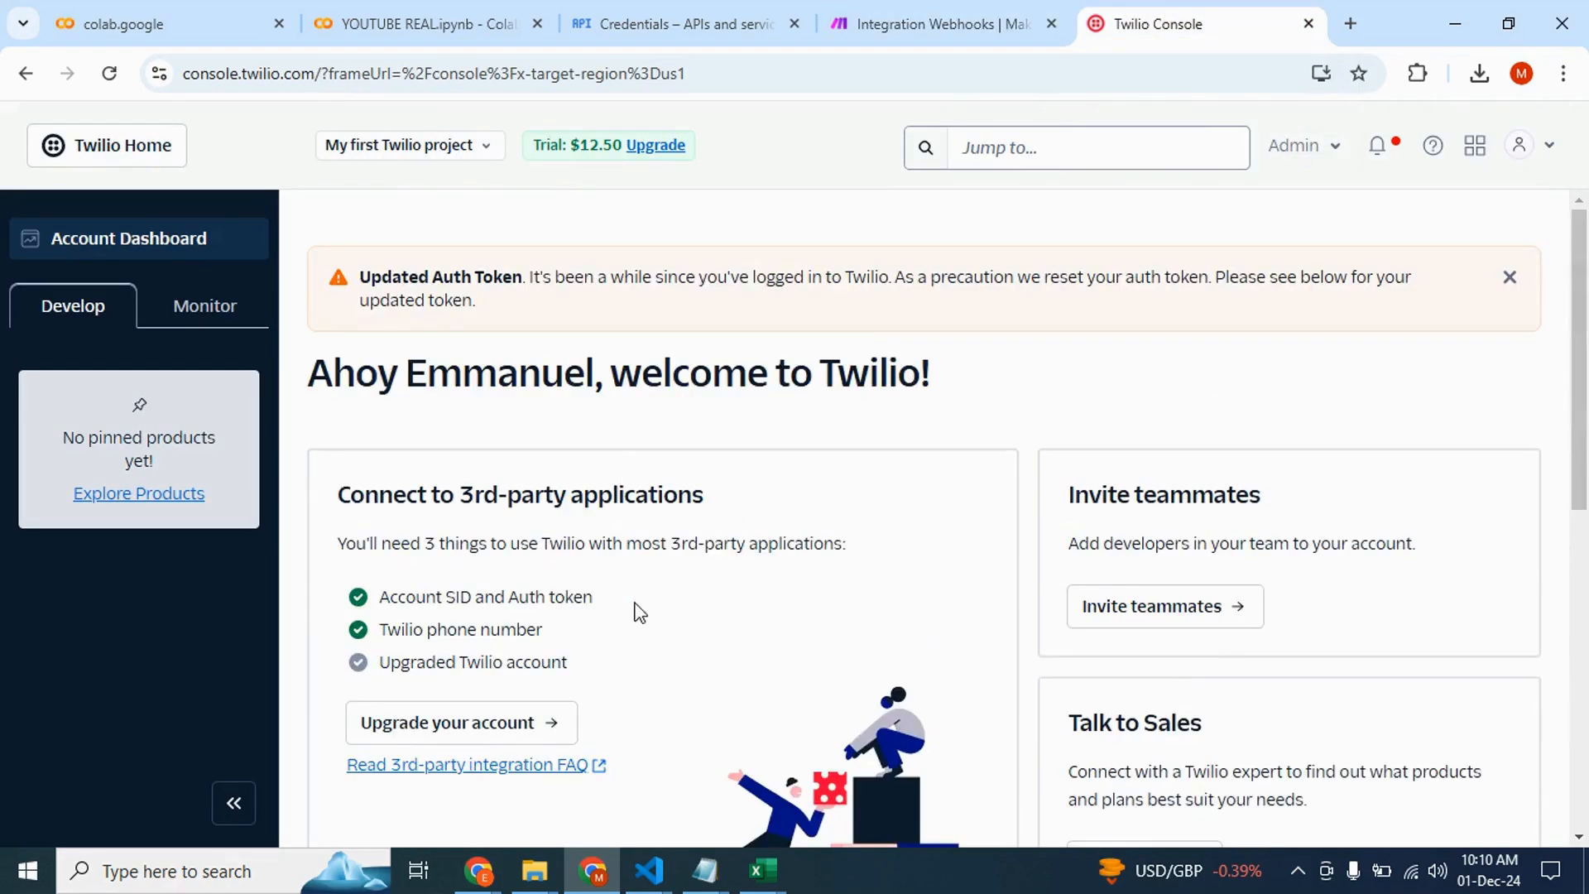
pyautogui.scroll(-2, 639, 613)
pyautogui.scroll(-5, 518, 646)
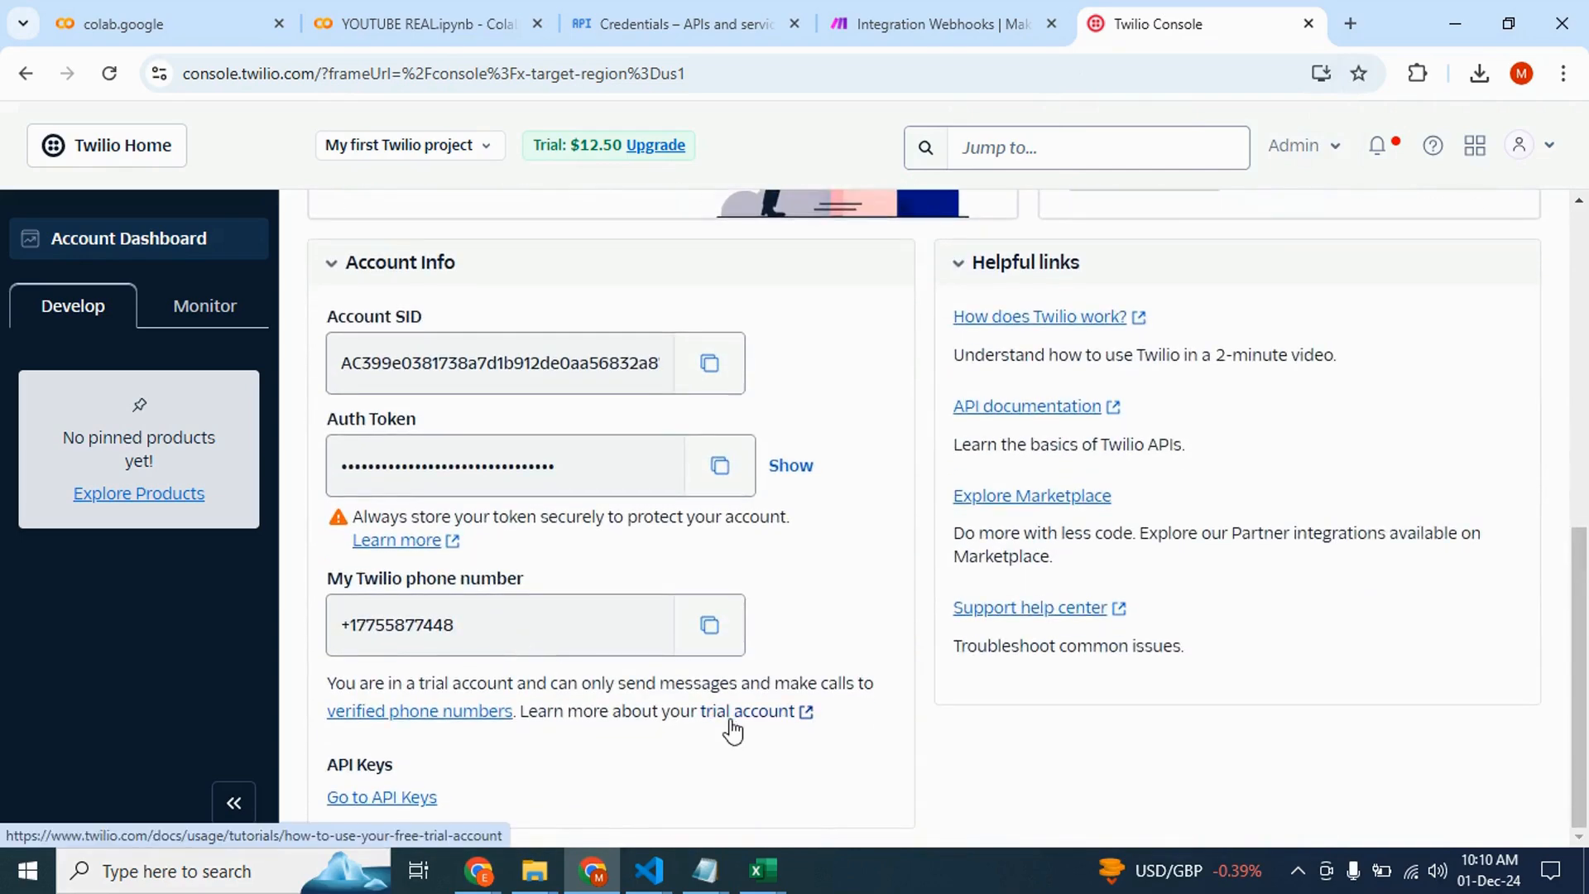
pyautogui.scroll(4, 733, 727)
pyautogui.scroll(-1, 727, 731)
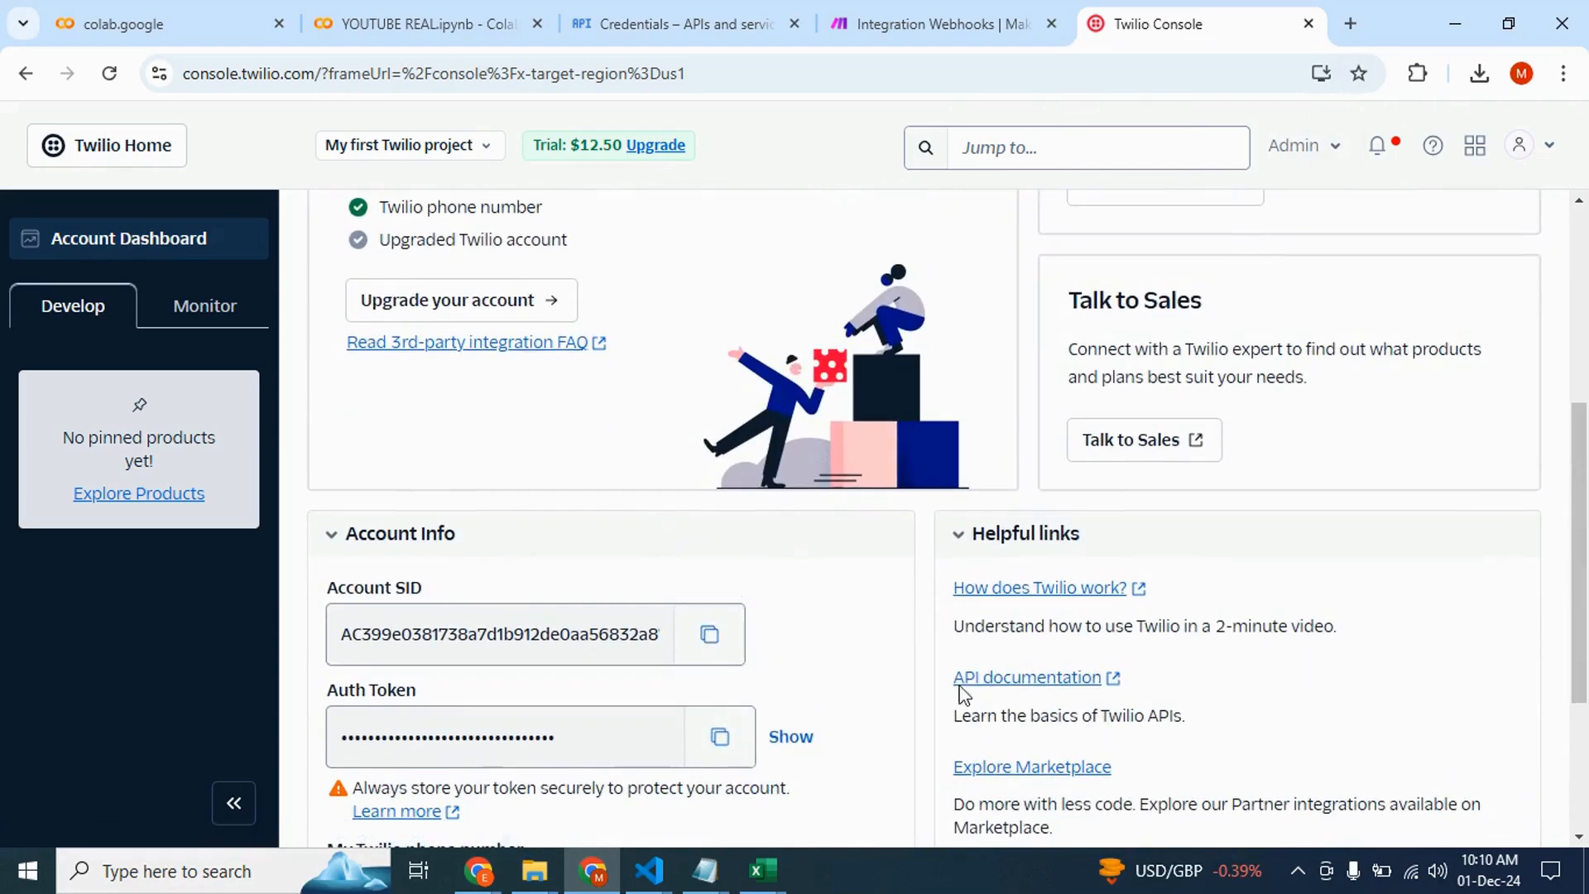
# Open the Twilio API documentation and go to its Messaging section
pyautogui.click(1057, 684)
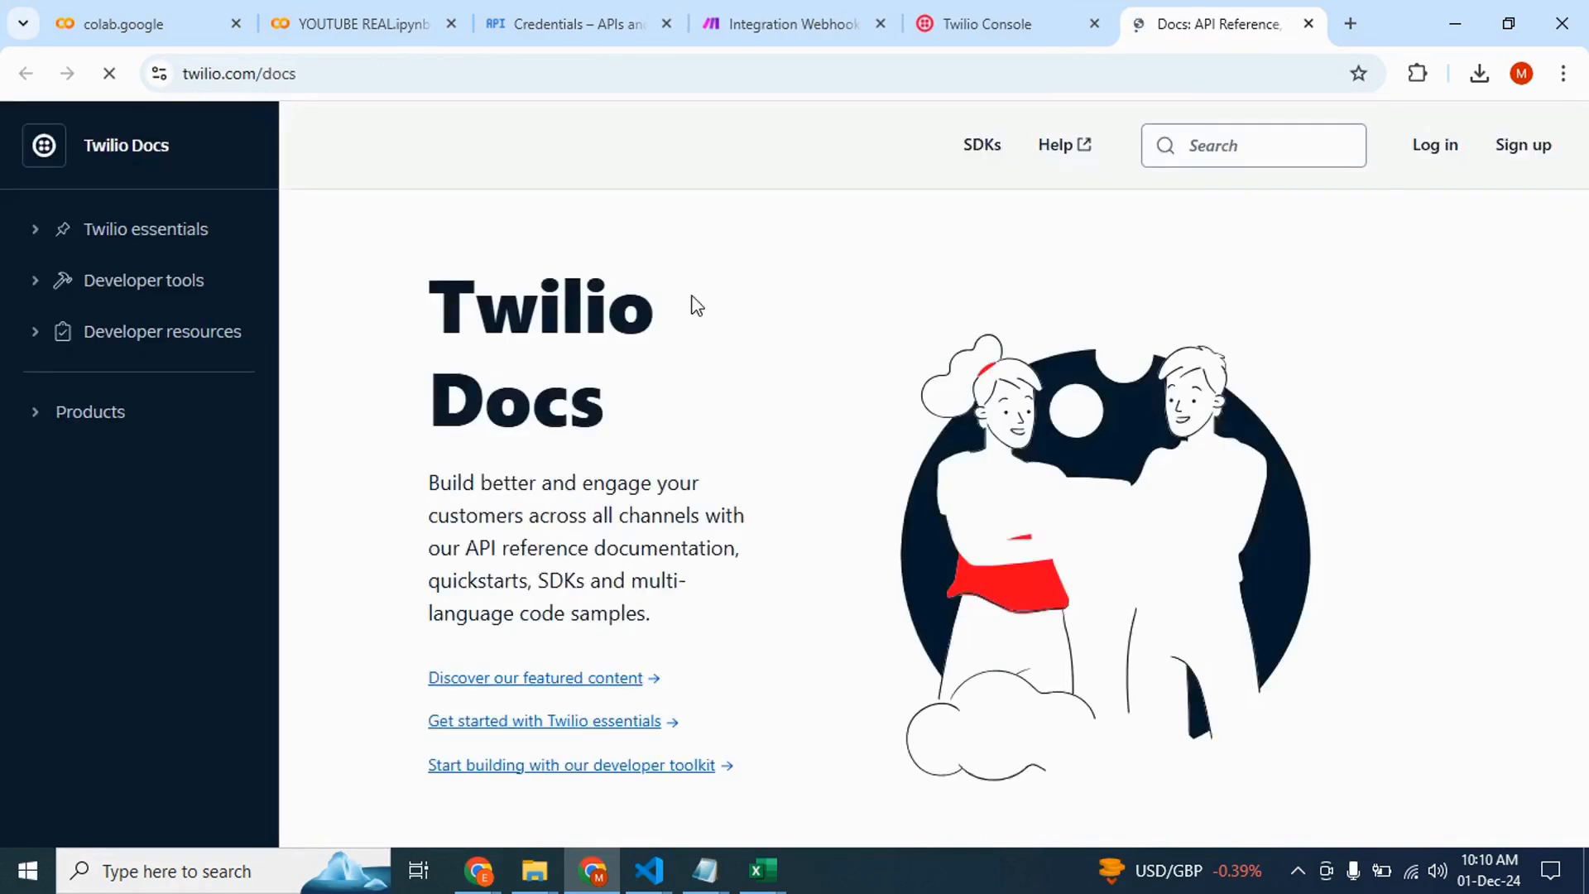
pyautogui.scroll(-3, 550, 513)
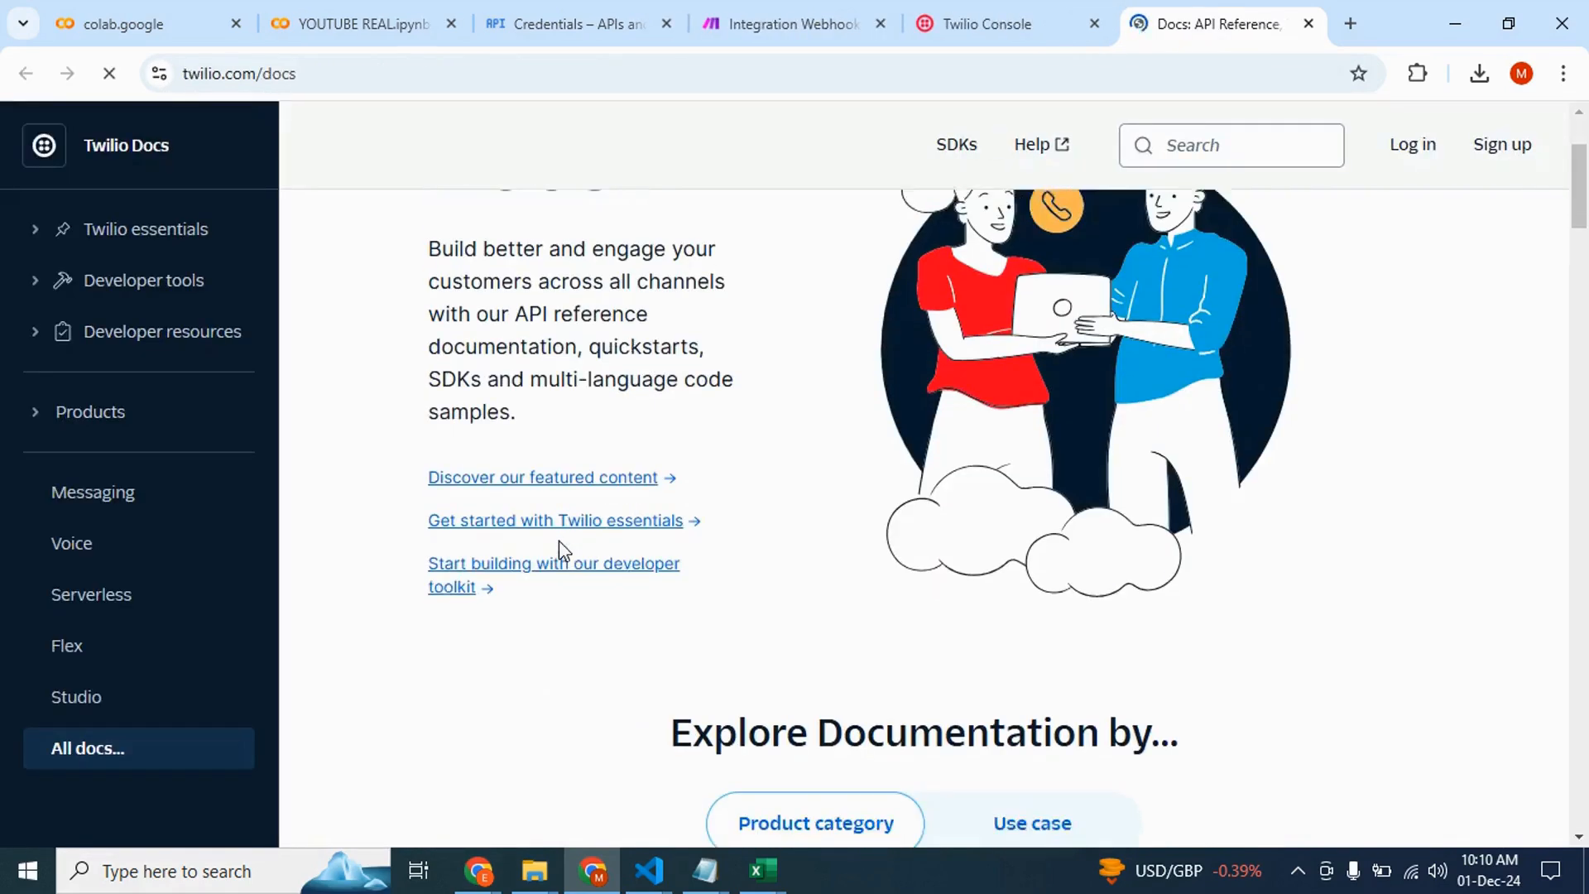
pyautogui.click(128, 503)
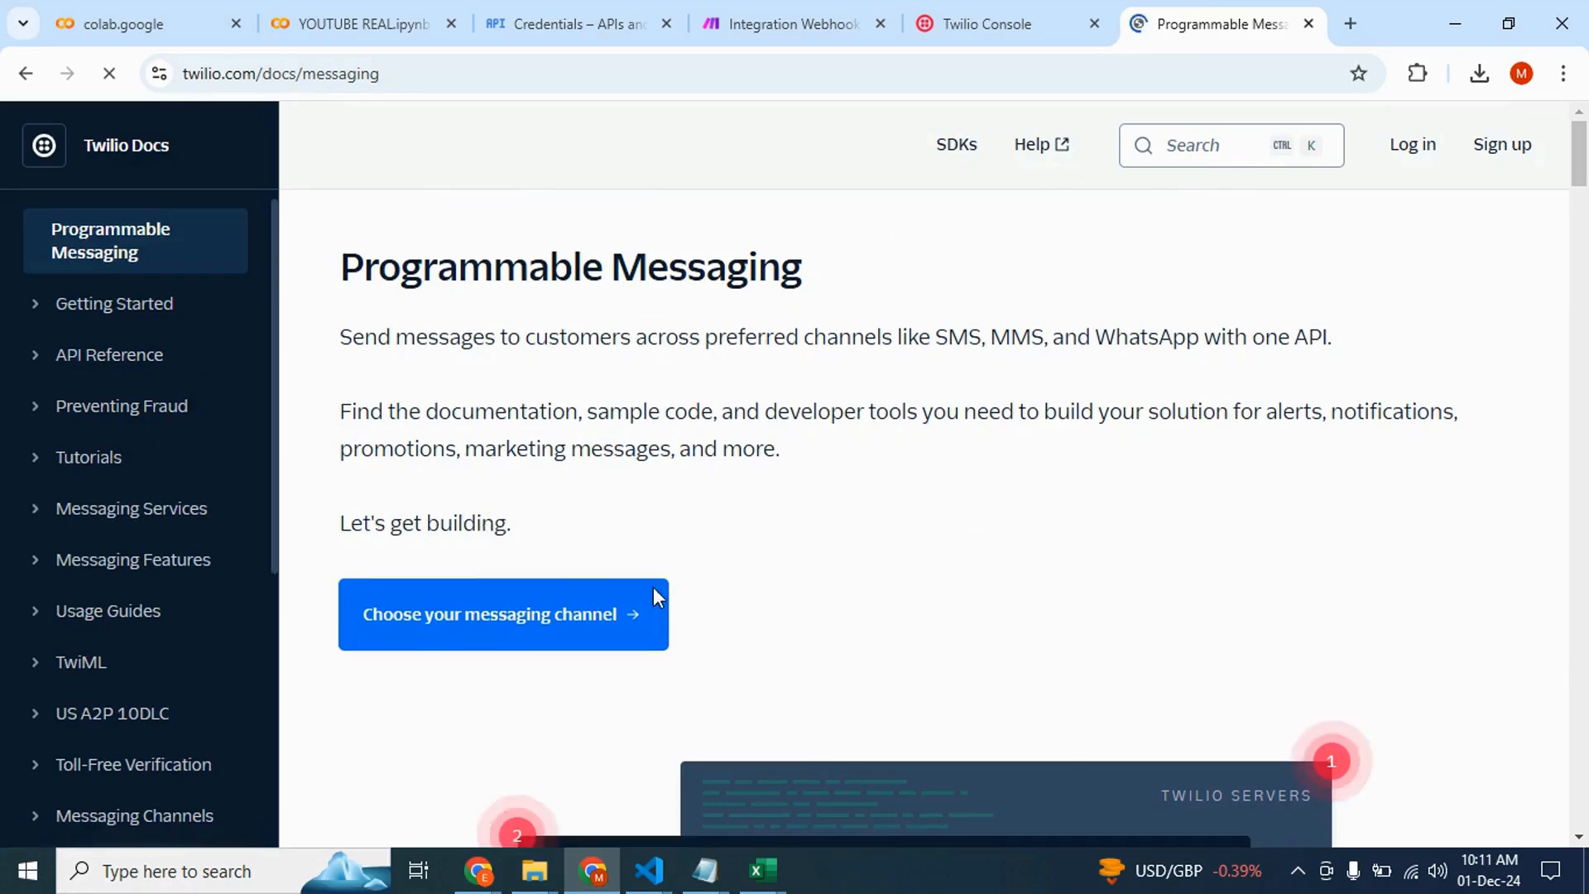
# Read through the Programmable Messaging documentation page and its send-message code samples
pyautogui.scroll(-5, 657, 594)
pyautogui.scroll(-1, 656, 588)
pyautogui.scroll(6, 655, 587)
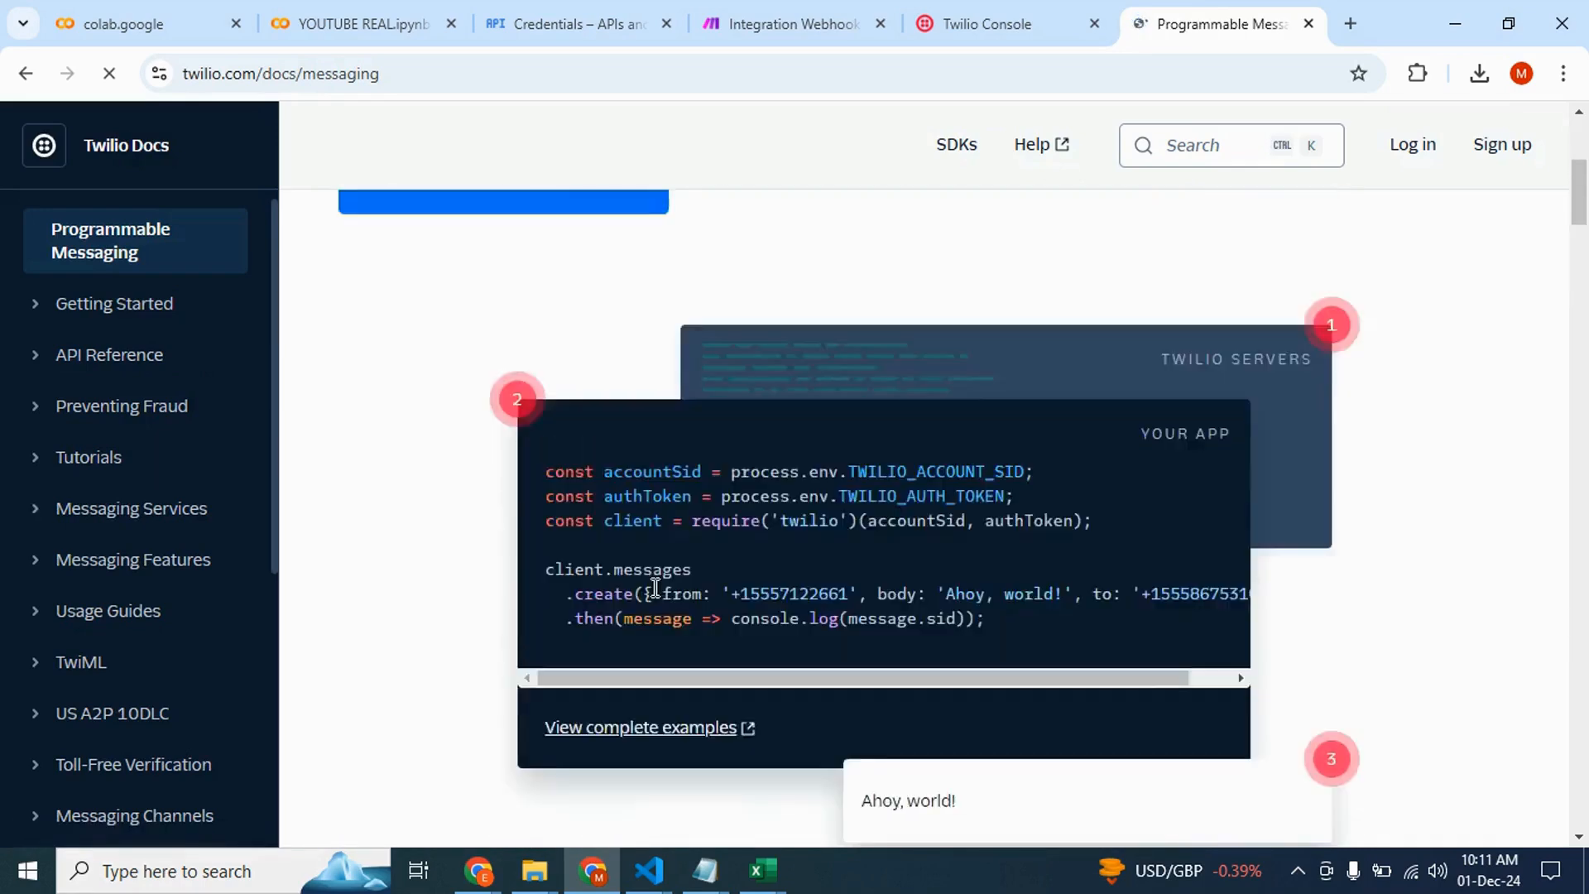
pyautogui.scroll(-5, 655, 587)
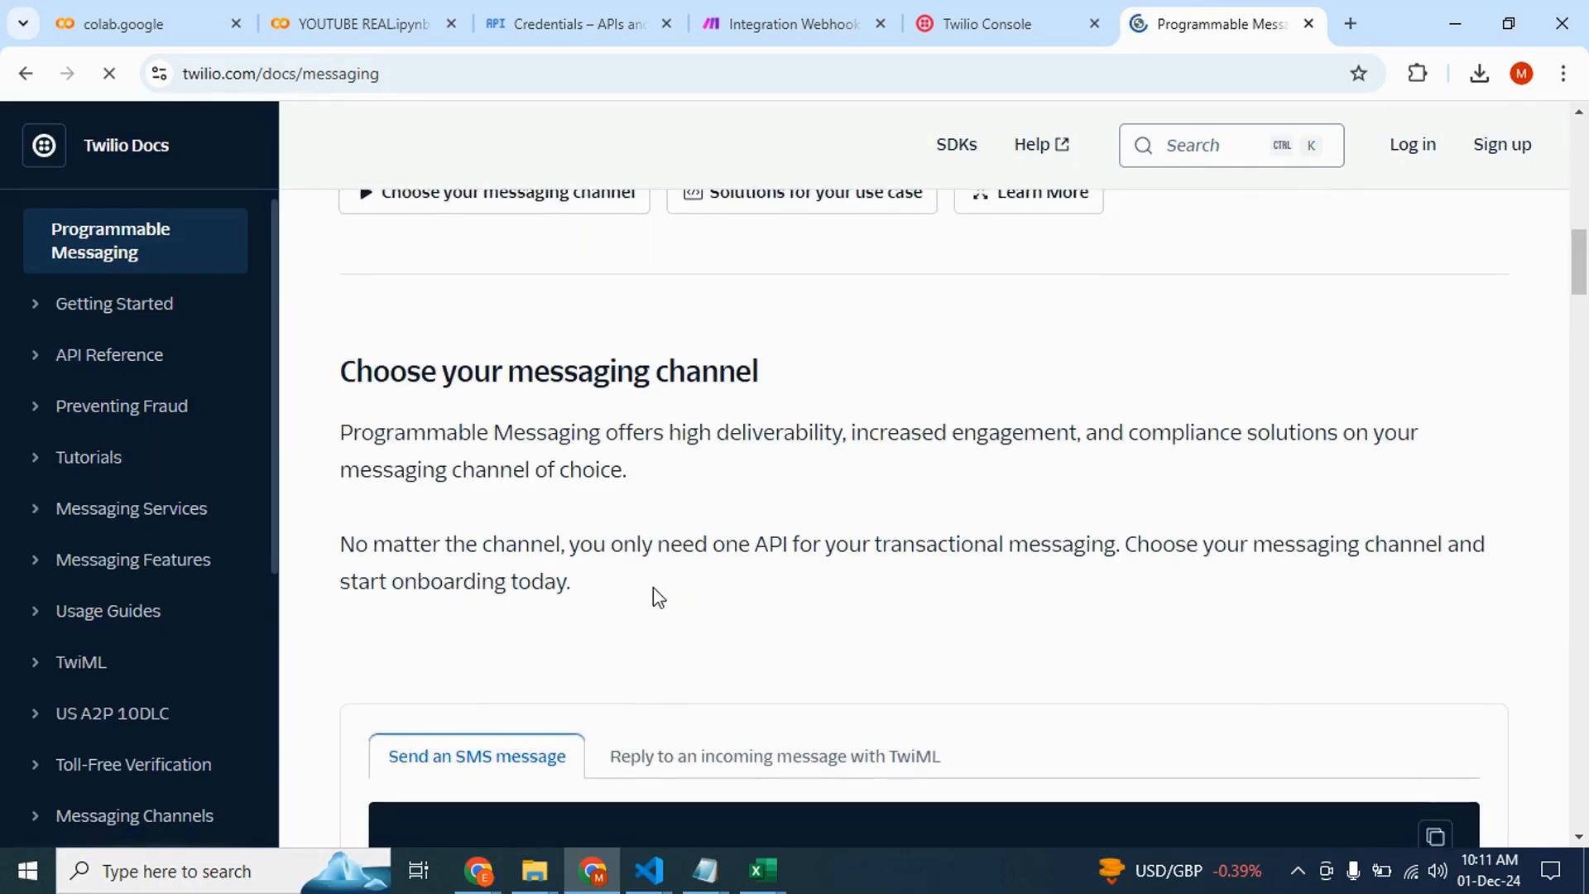
pyautogui.scroll(-3, 655, 588)
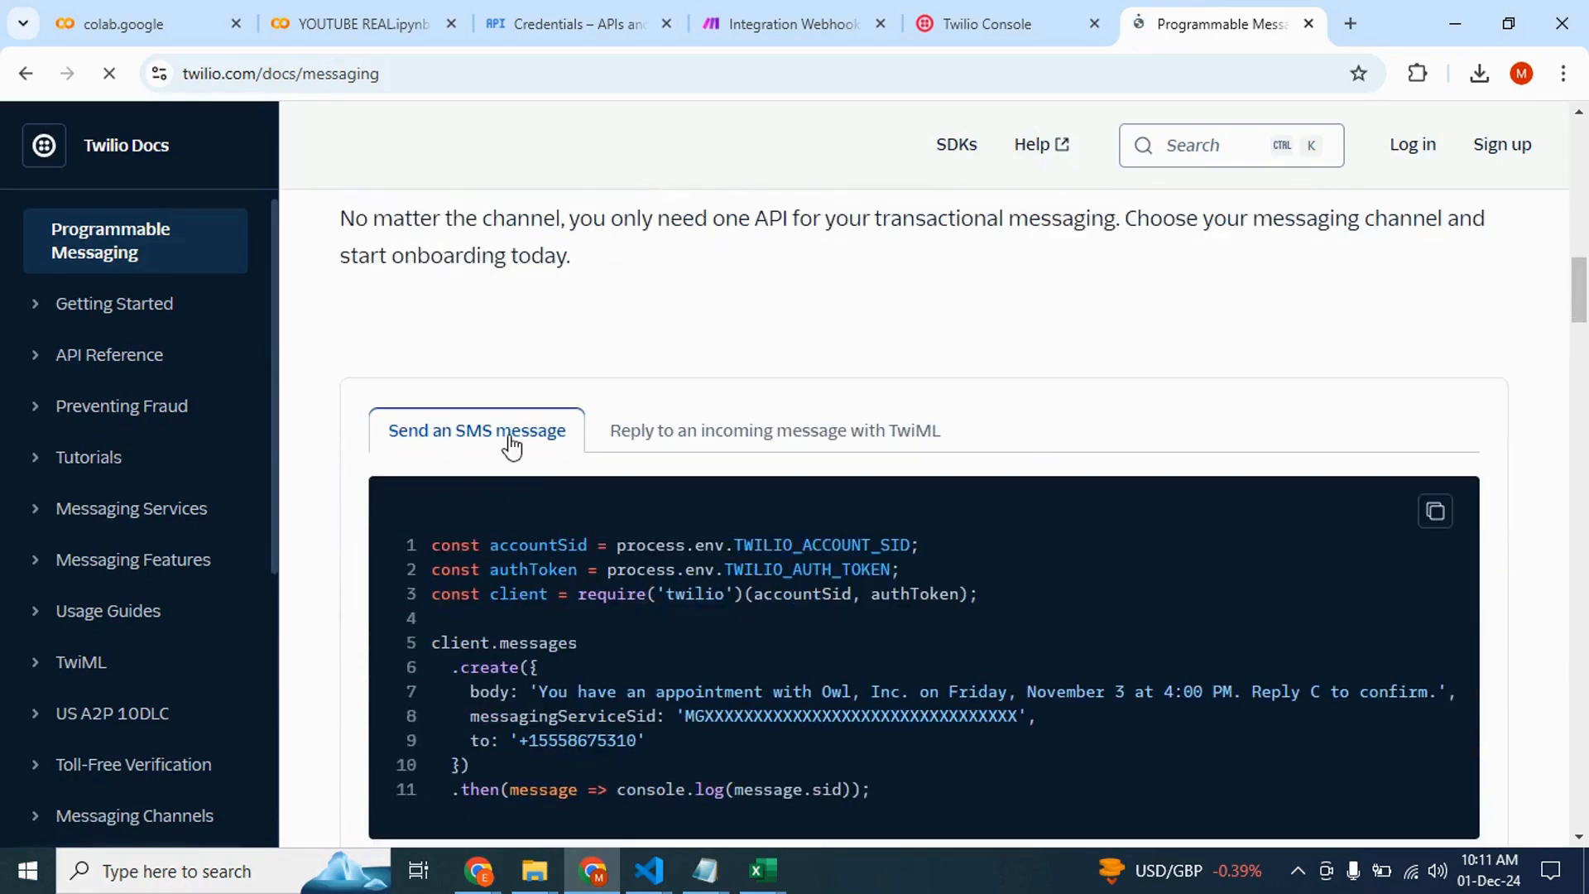
pyautogui.scroll(-2, 570, 547)
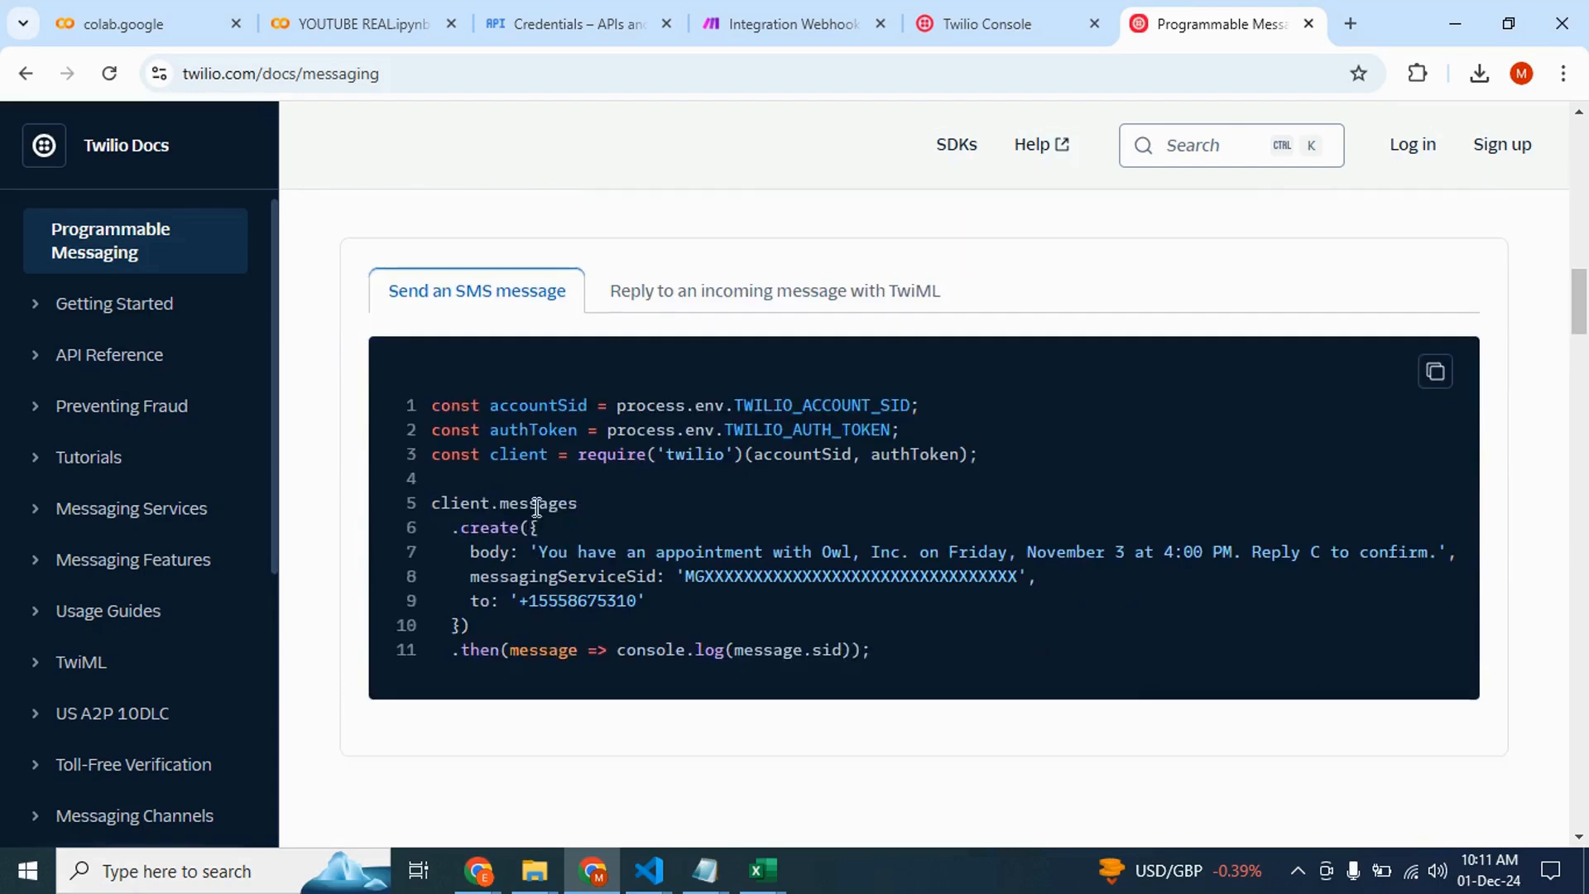
pyautogui.scroll(-6, 533, 579)
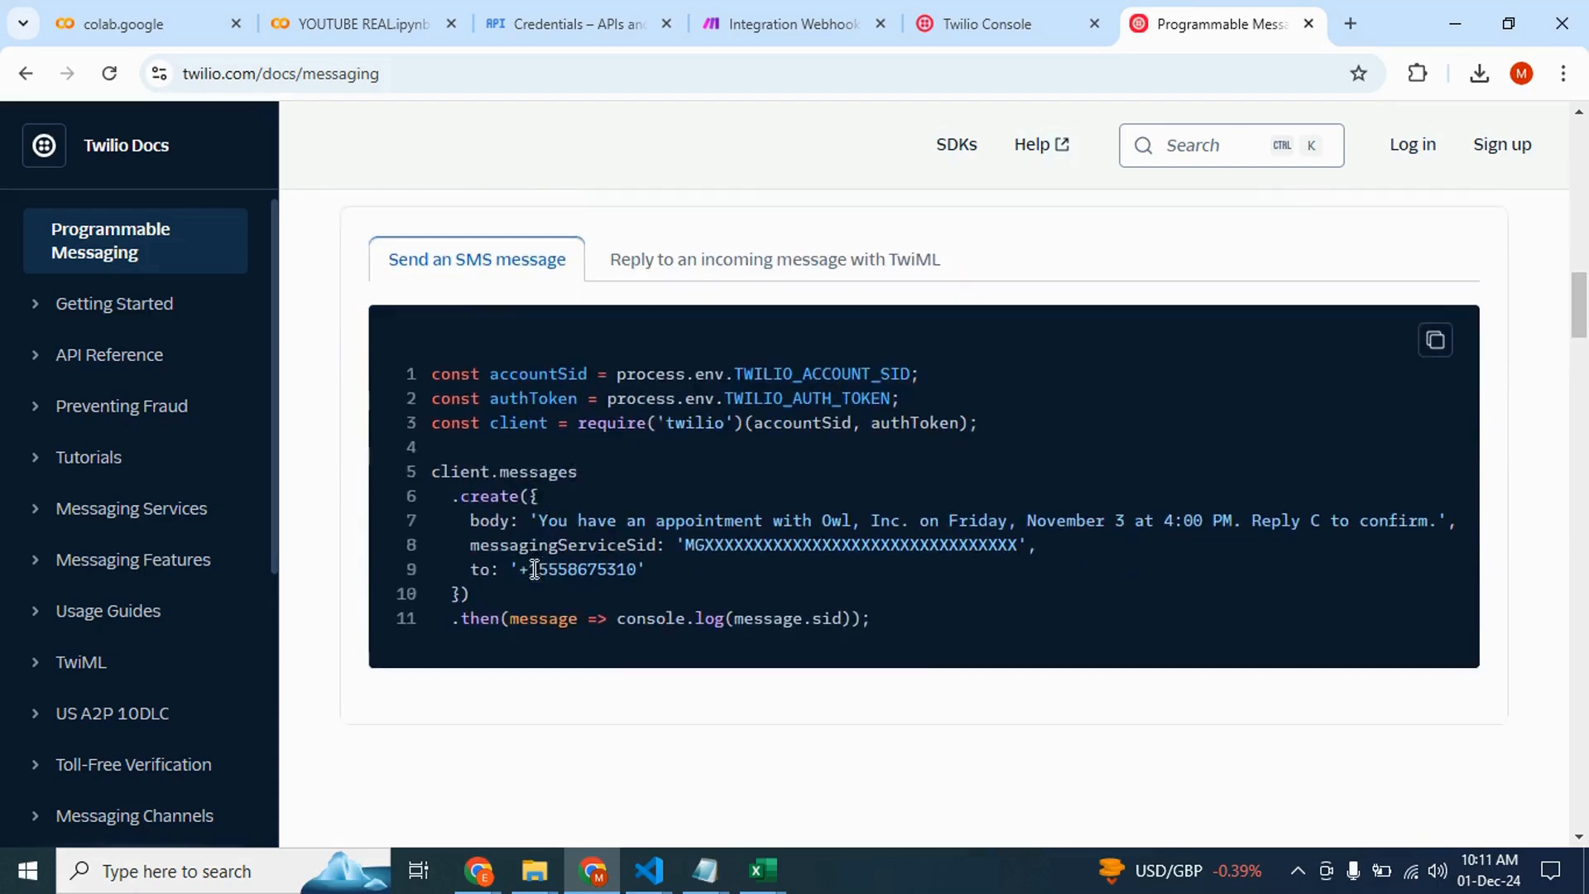
pyautogui.scroll(-1, 688, 629)
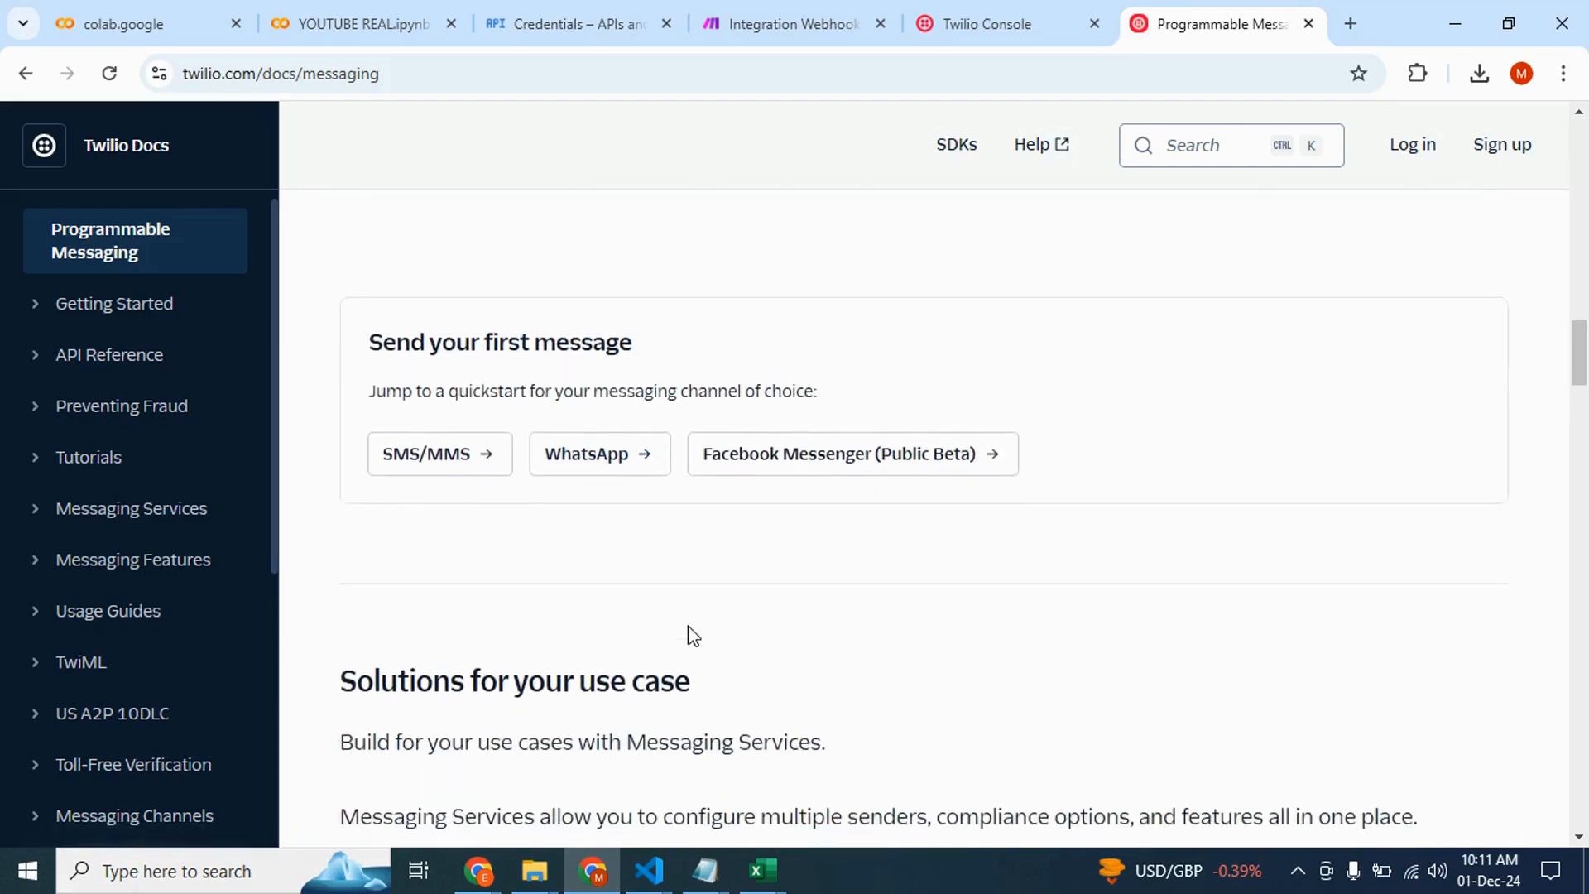
pyautogui.scroll(6, 688, 629)
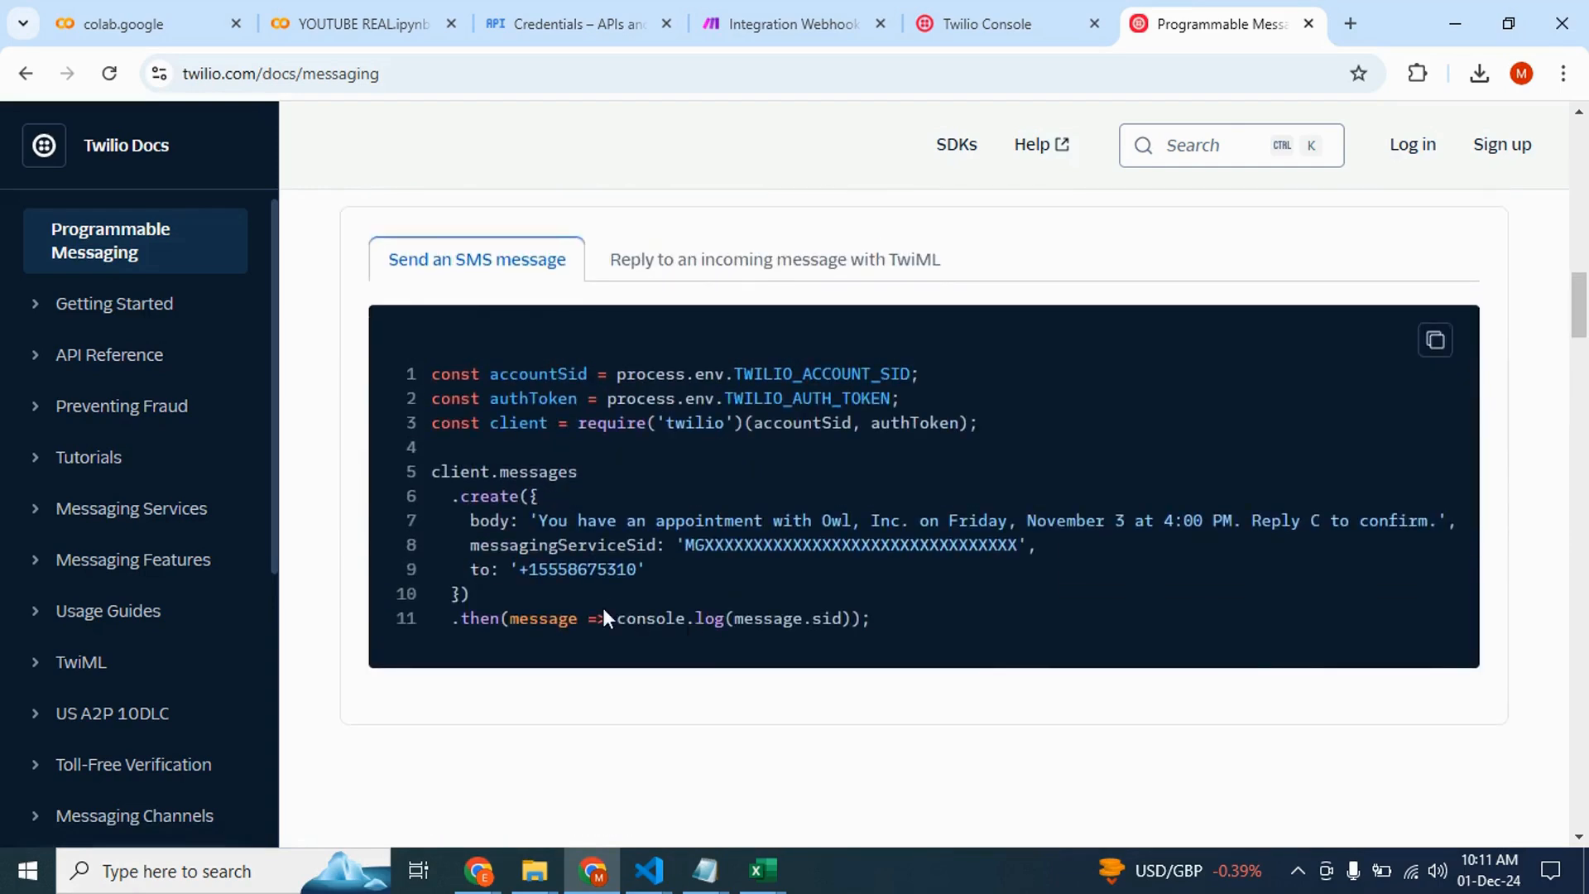
pyautogui.scroll(-1, 520, 602)
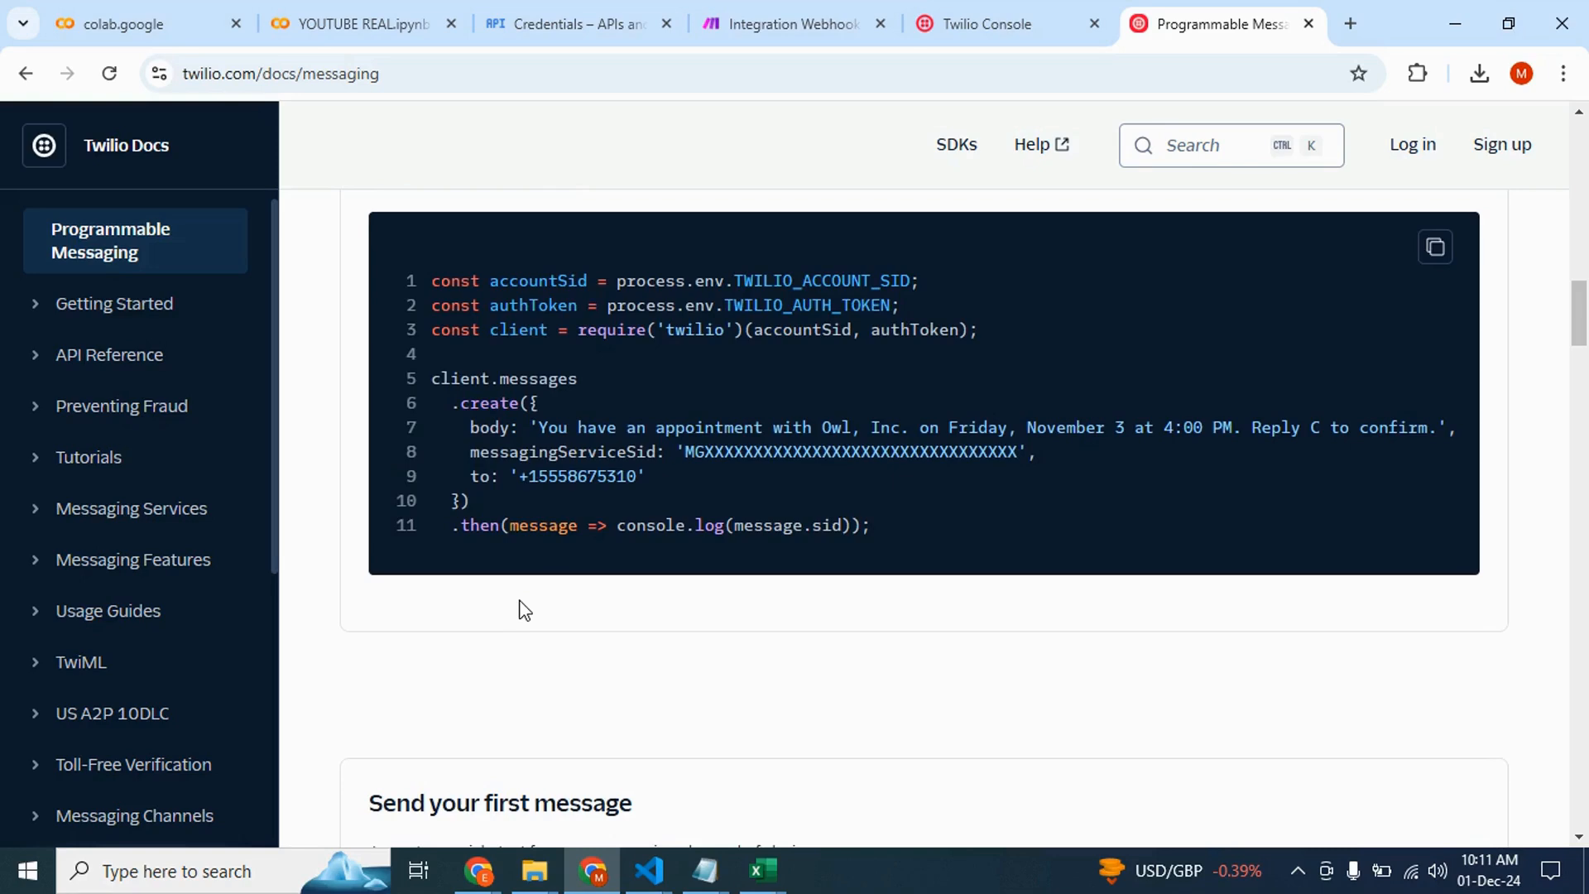
pyautogui.scroll(-20, 525, 611)
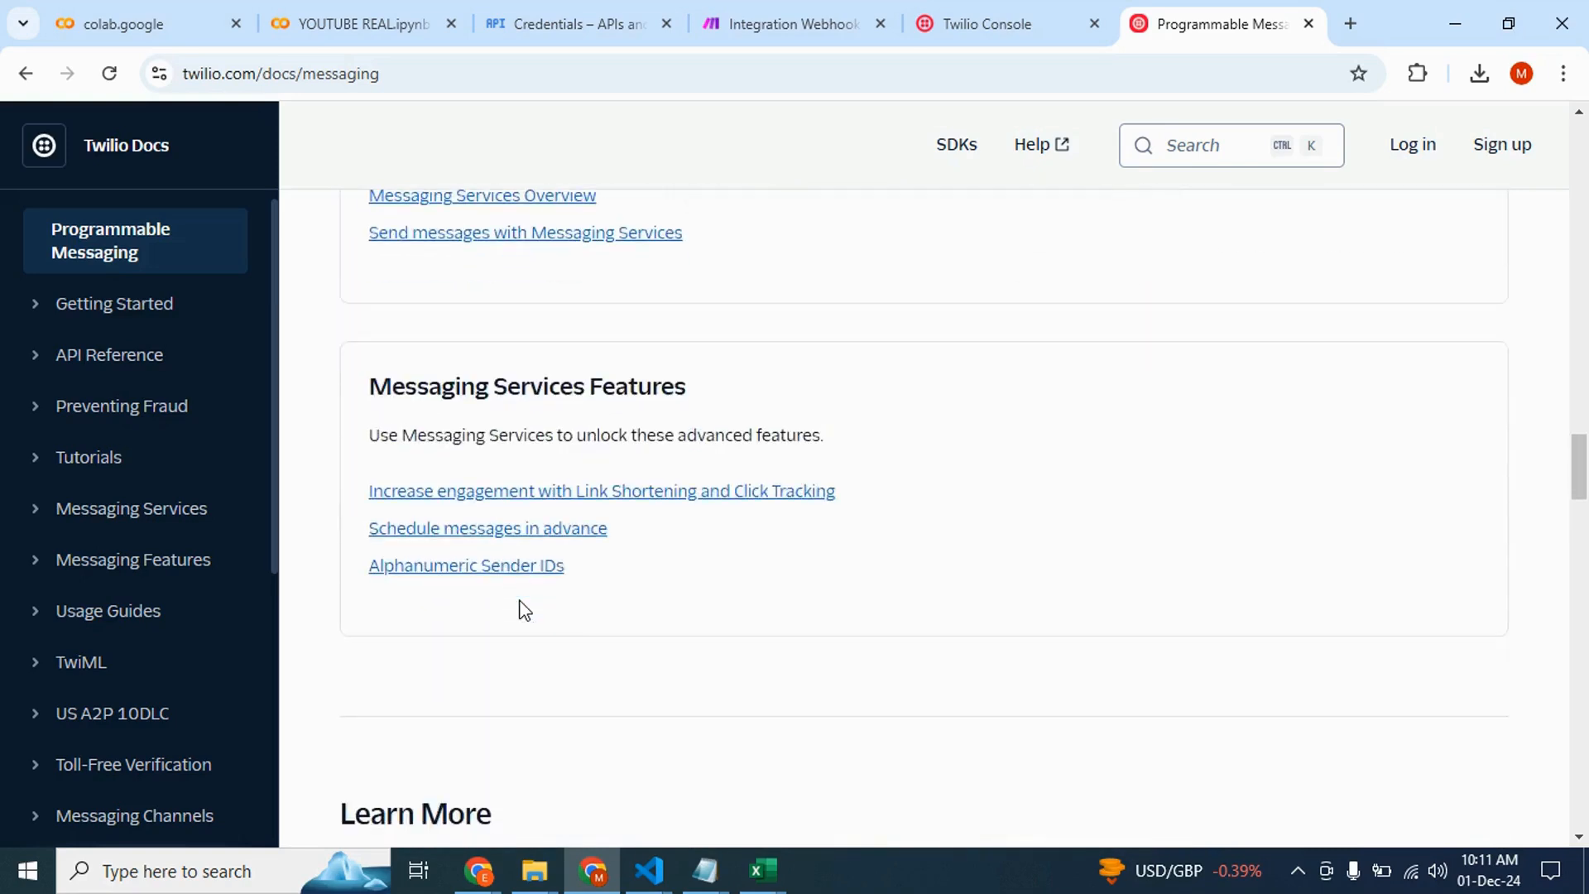
pyautogui.scroll(-9, 524, 611)
pyautogui.scroll(20, 525, 611)
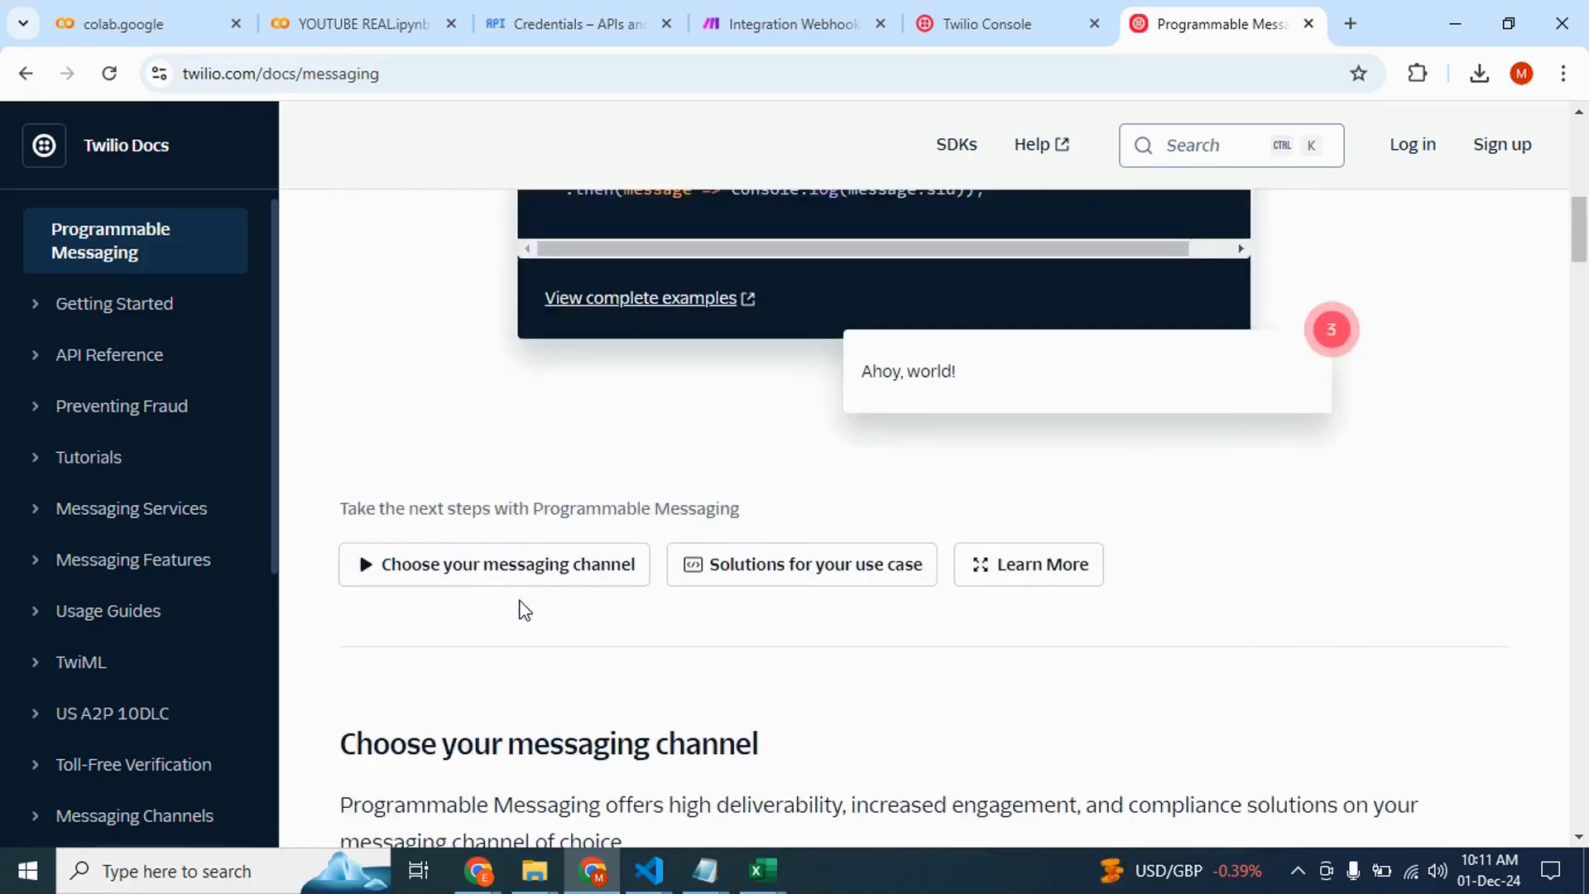
pyautogui.scroll(10, 521, 608)
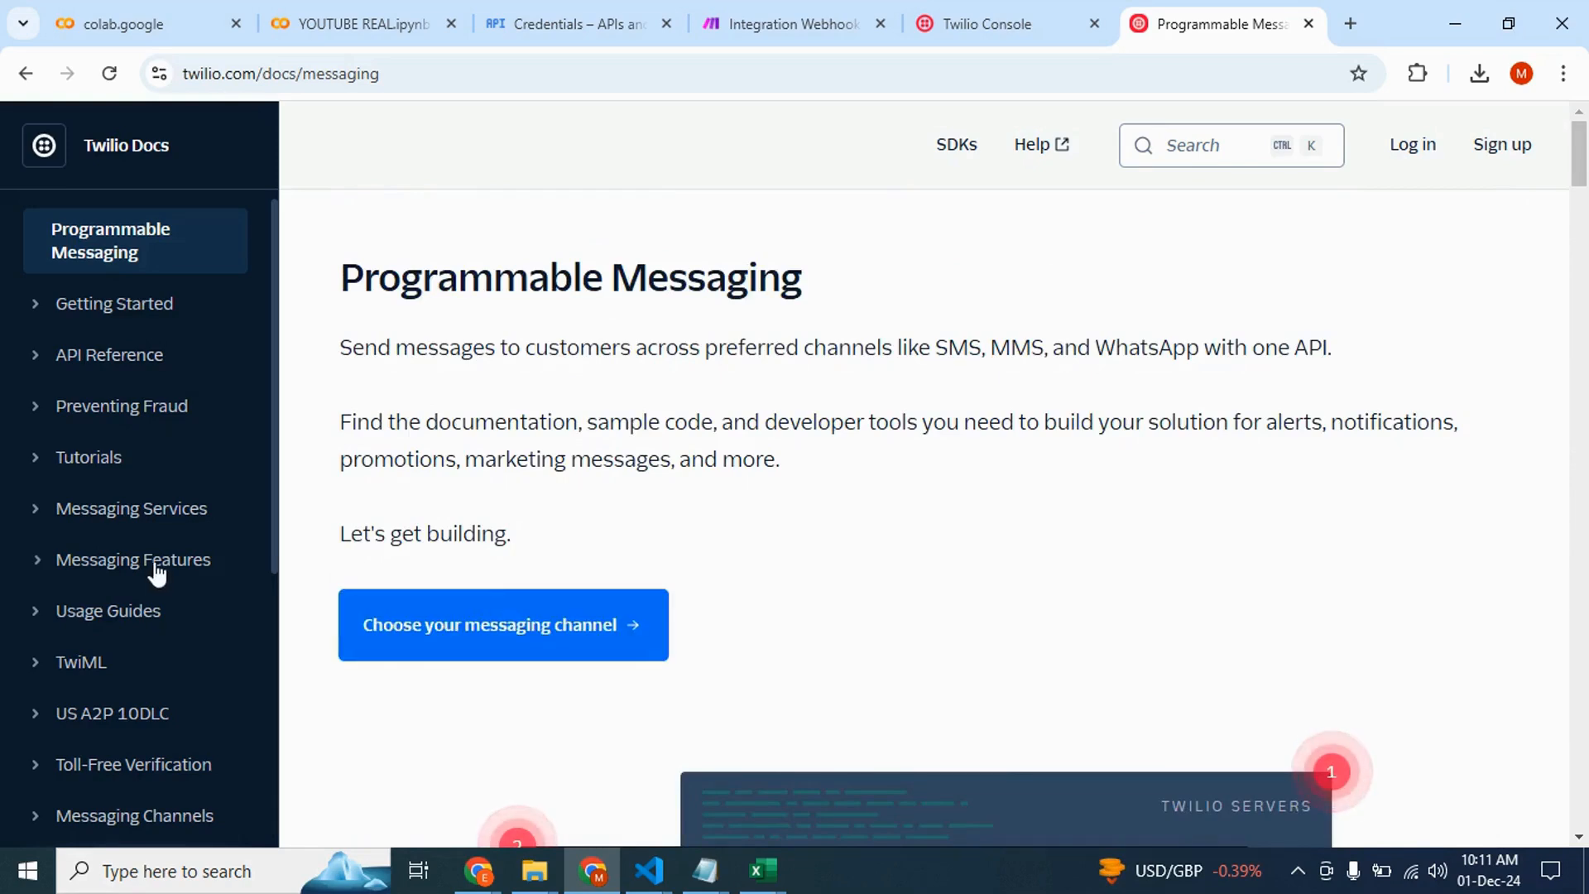
pyautogui.scroll(-5, 156, 571)
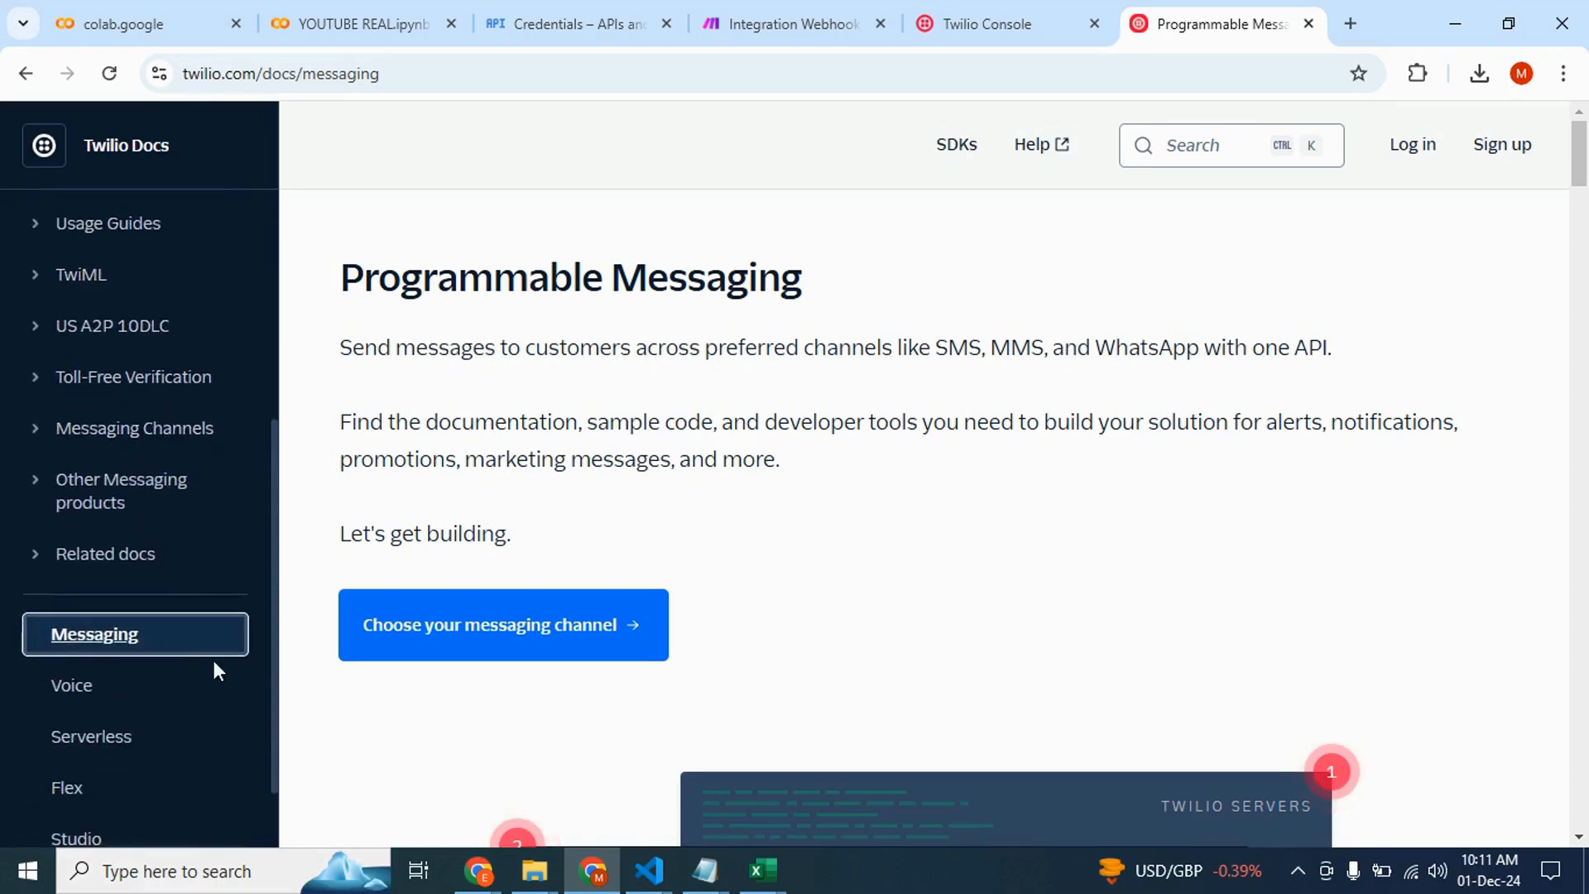
pyautogui.scroll(-2, 113, 755)
pyautogui.scroll(-7, 492, 716)
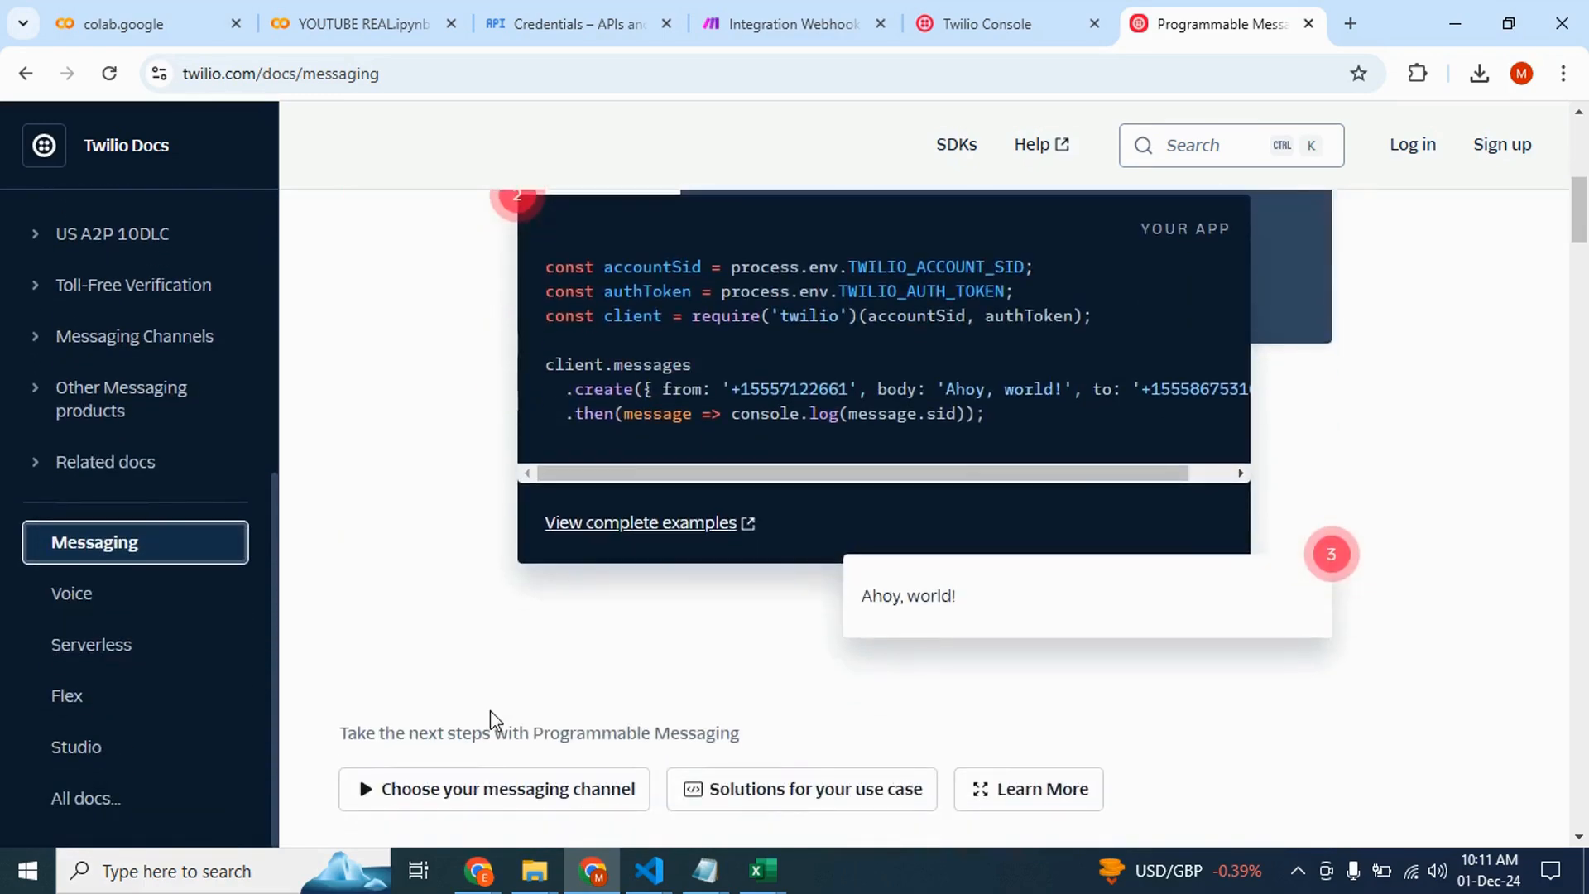
pyautogui.scroll(3, 658, 645)
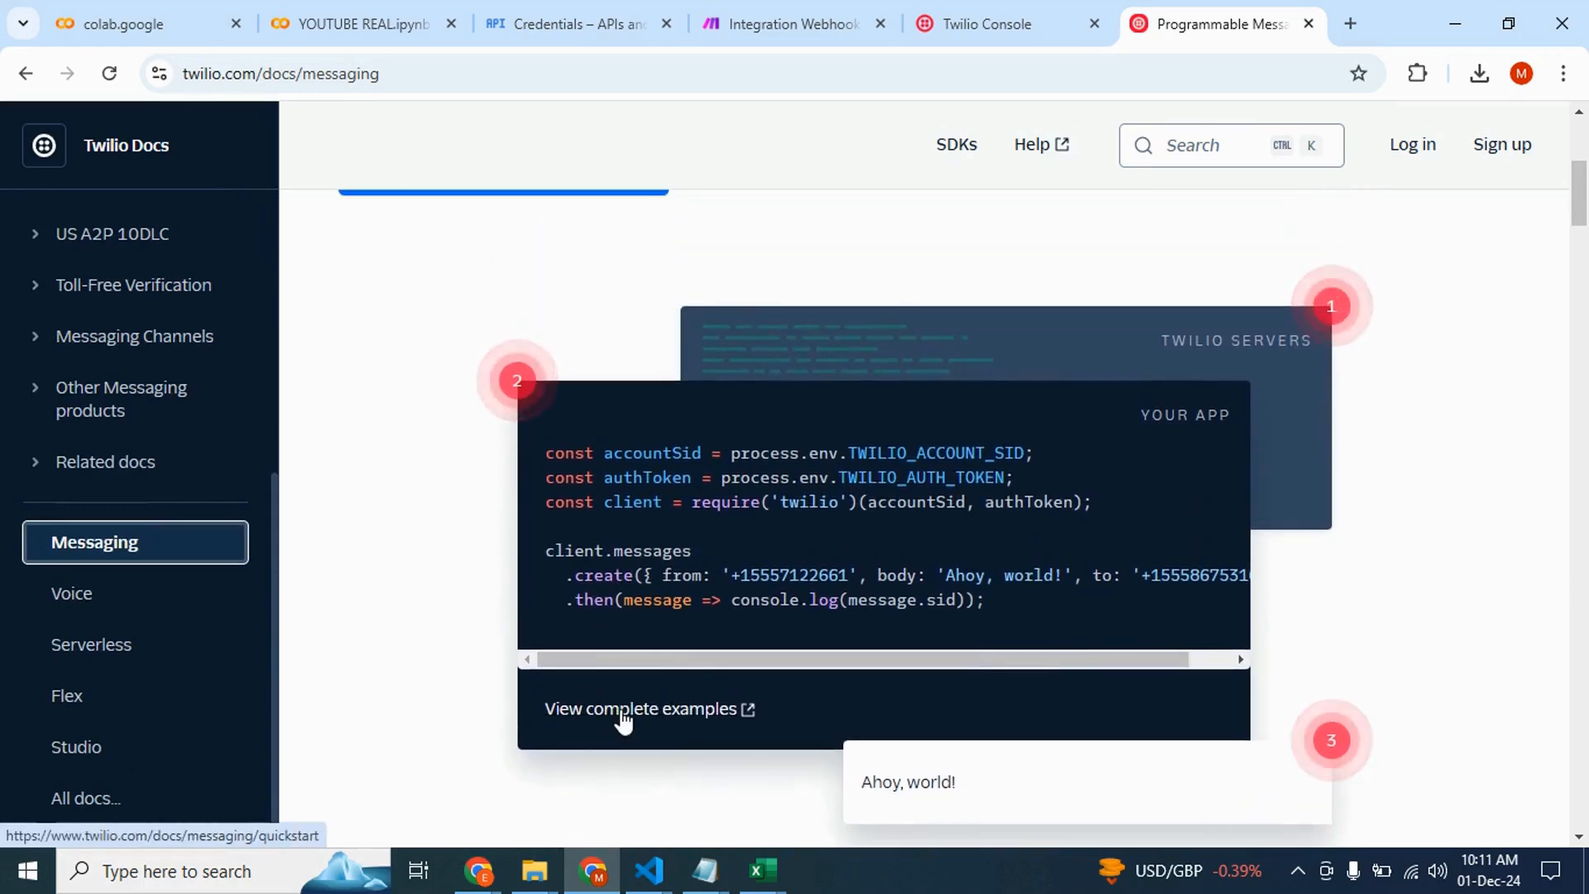
# Open the complete Programmable Messaging quickstart examples and choose the Python quickstart
pyautogui.click(623, 712)
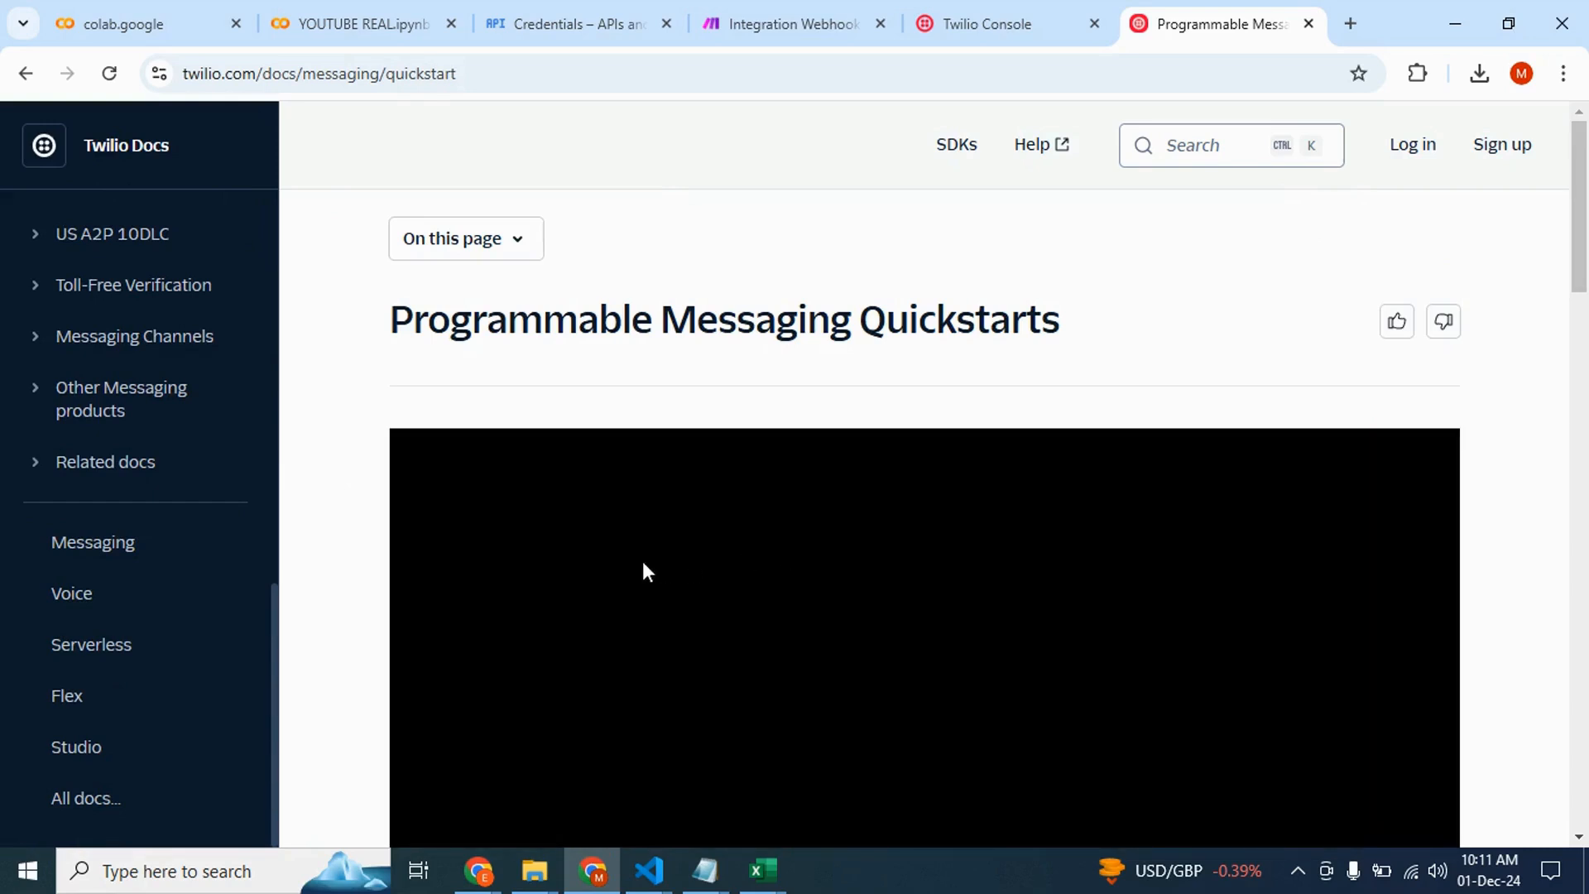
pyautogui.scroll(-1, 643, 561)
pyautogui.scroll(-10, 646, 571)
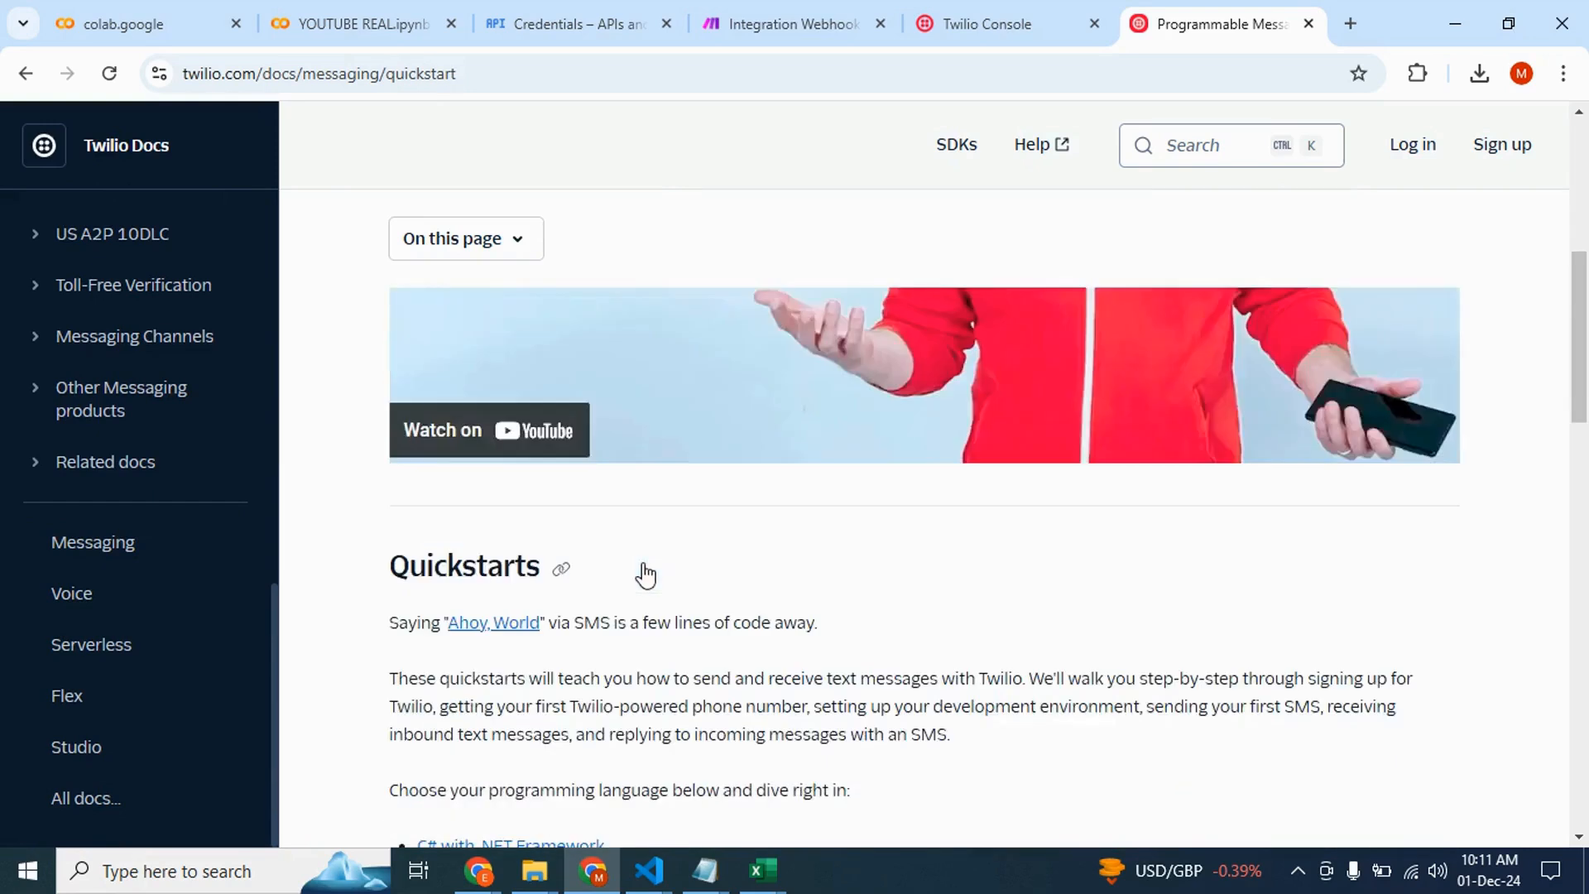
pyautogui.scroll(1, 647, 571)
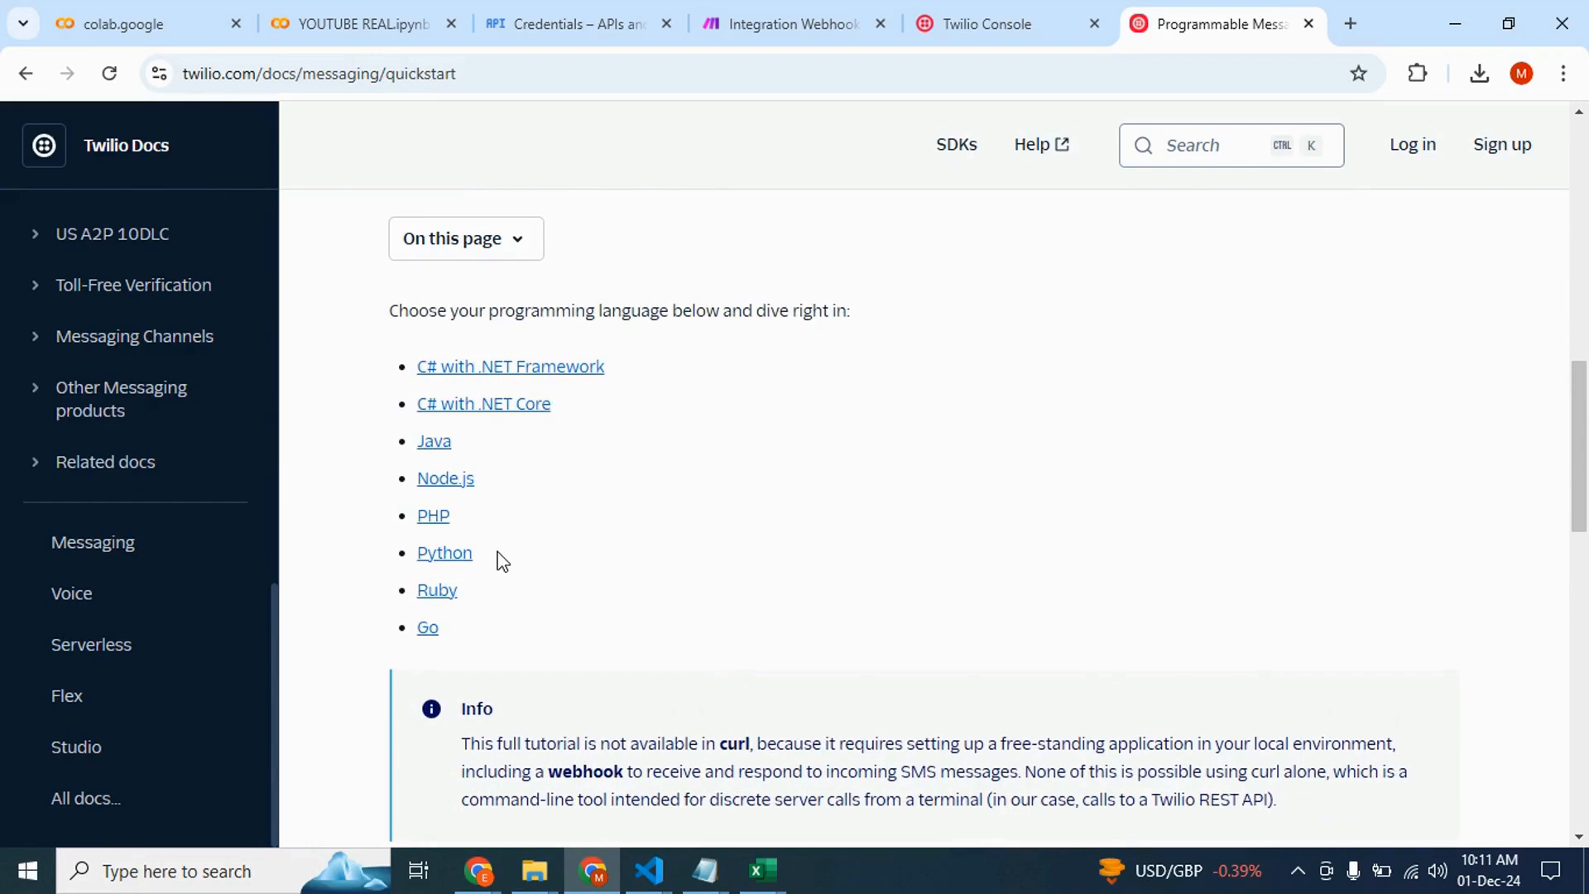
pyautogui.click(454, 565)
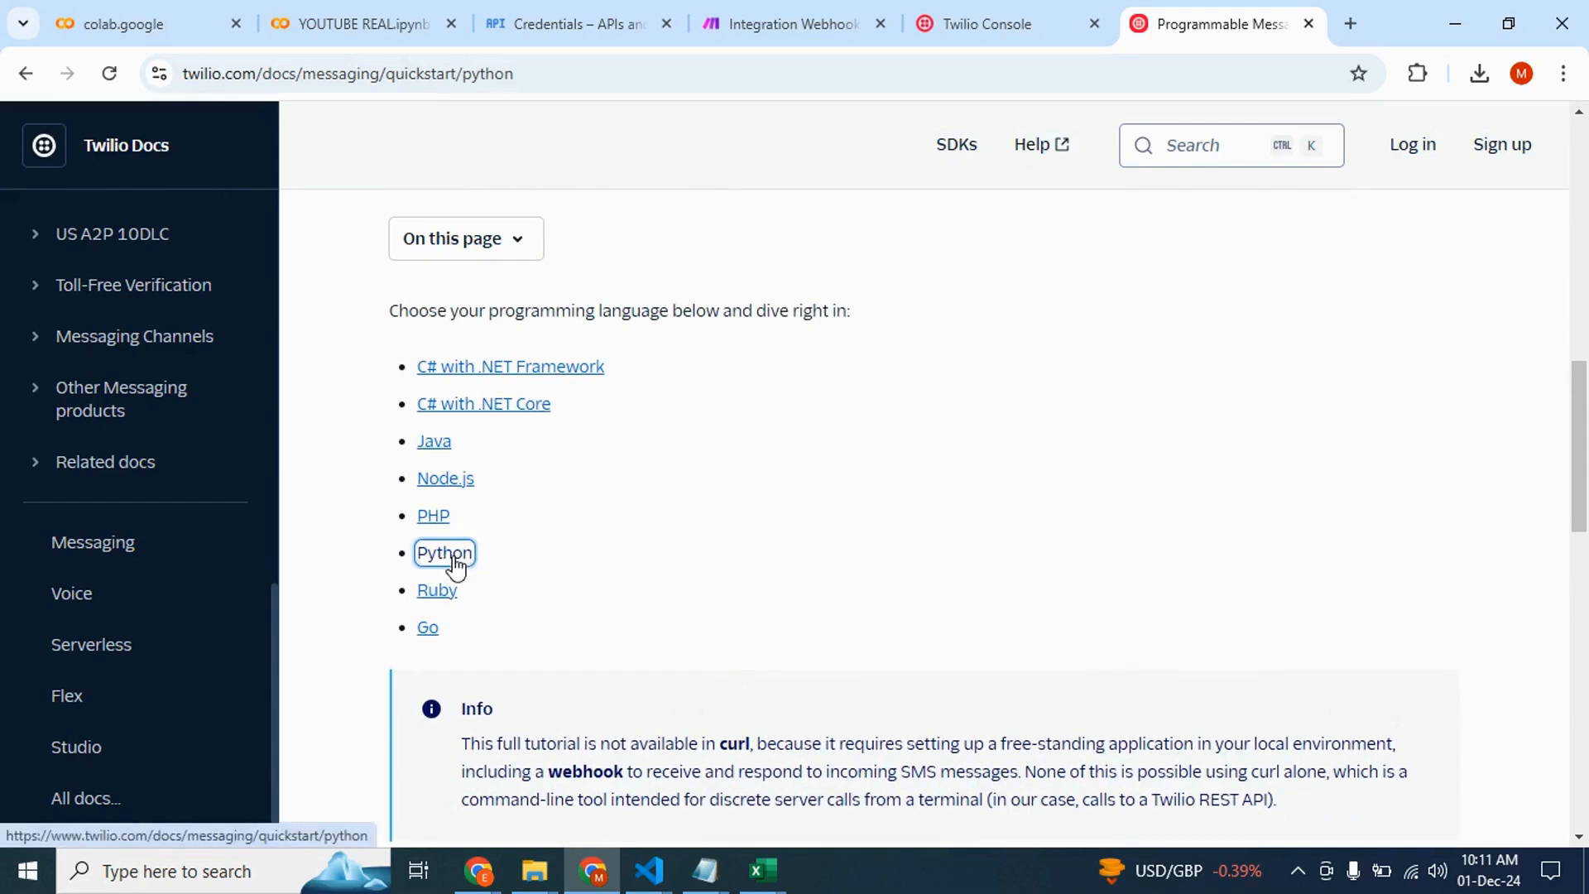
# Read through the Python quickstart, including the Windows CLI install steps, down to the send-SMS code sample
pyautogui.scroll(-1, 645, 551)
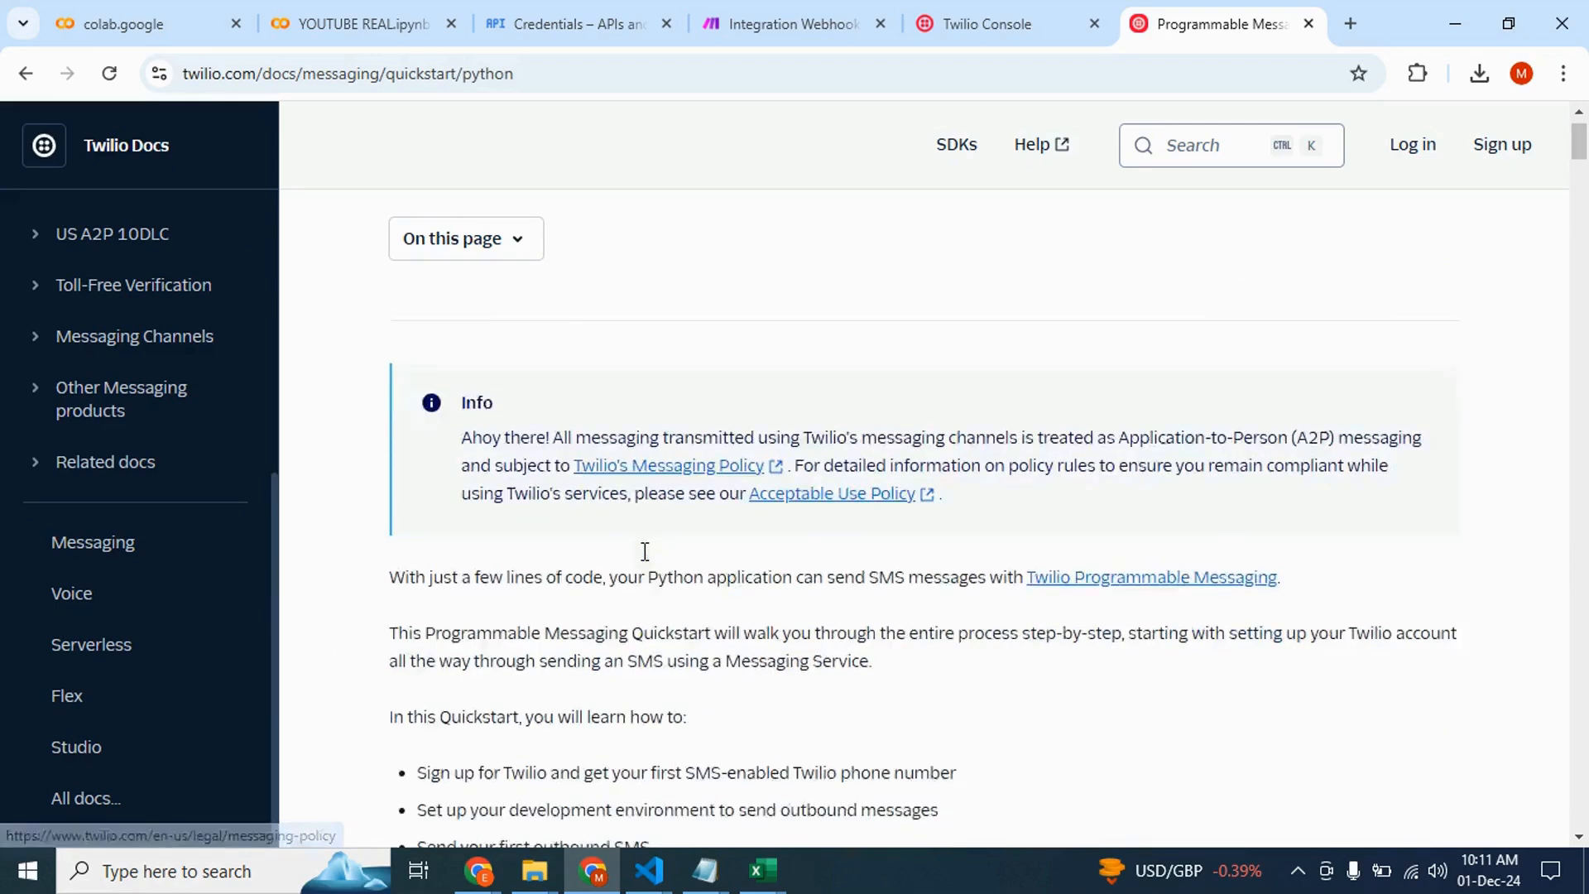
pyautogui.scroll(-12, 645, 551)
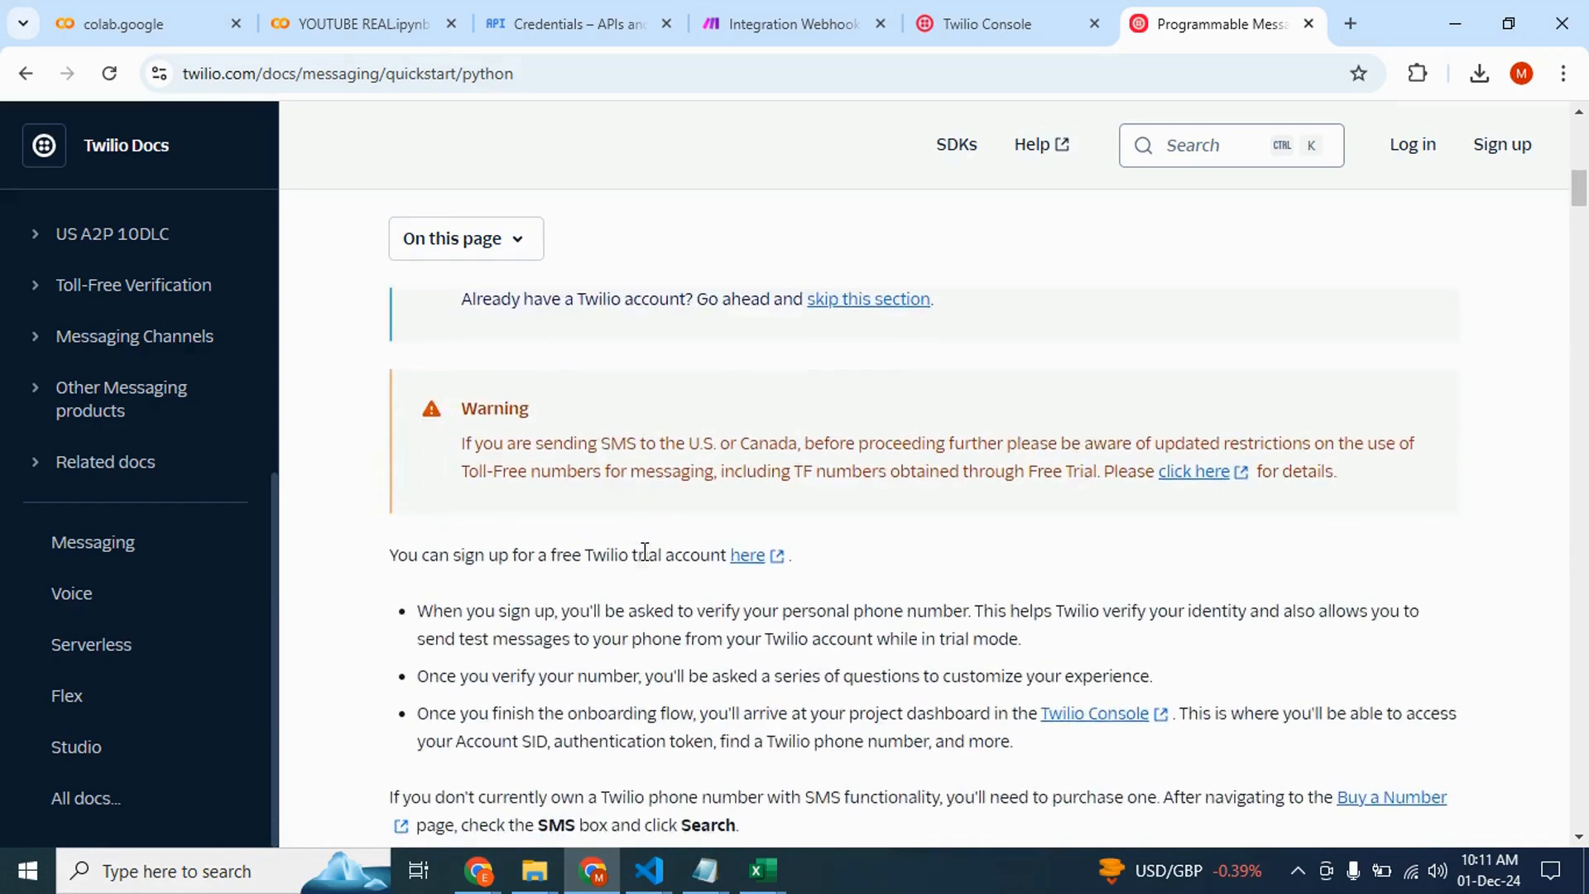
pyautogui.scroll(-7, 644, 551)
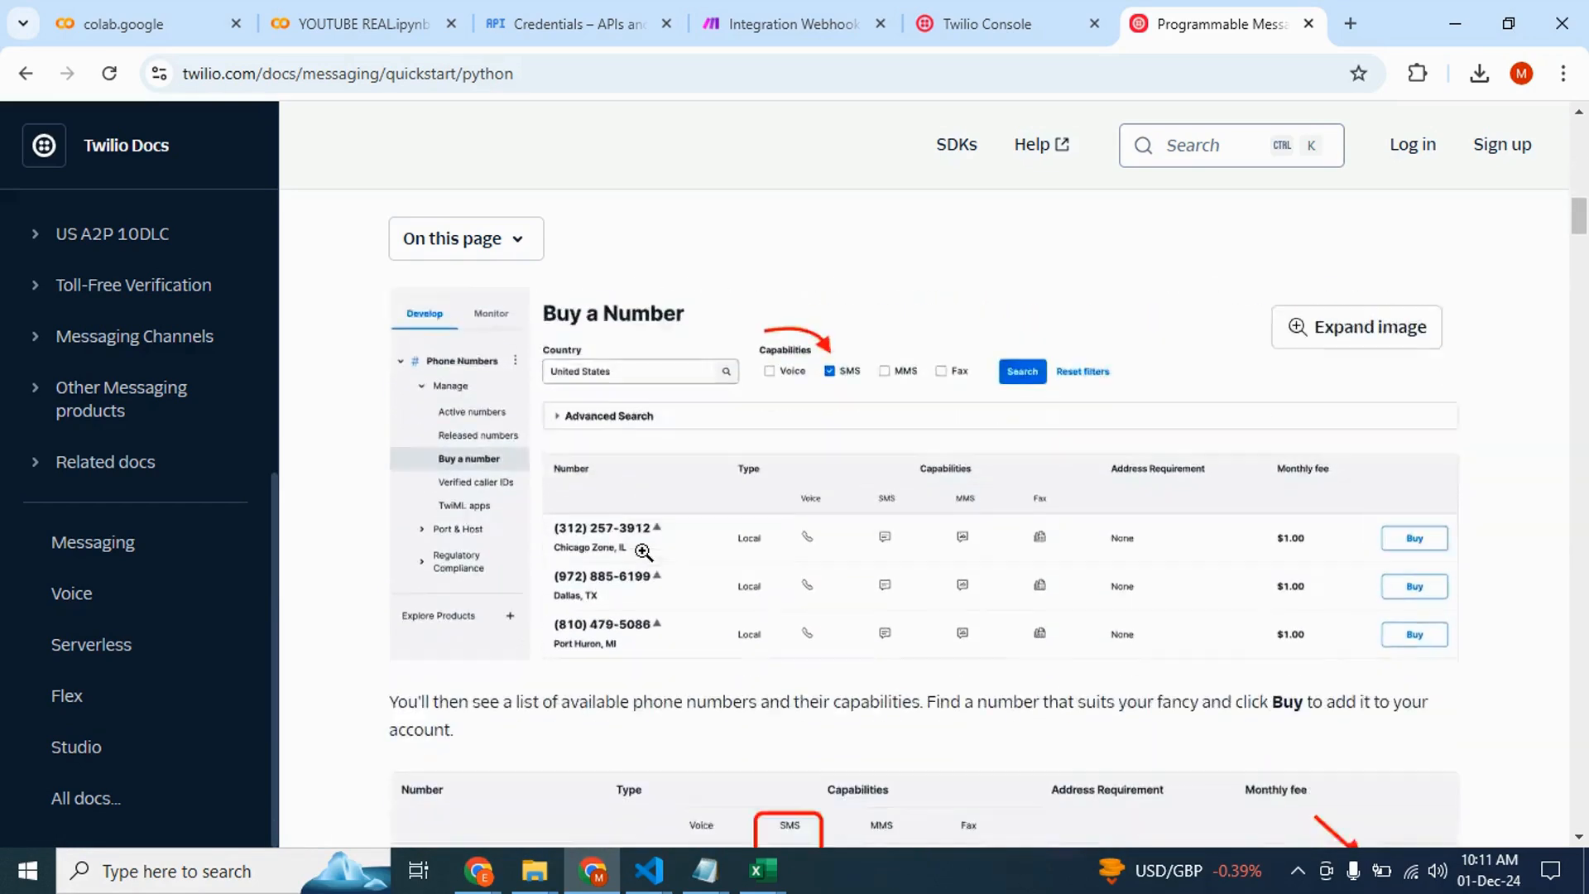
pyautogui.scroll(-11, 645, 551)
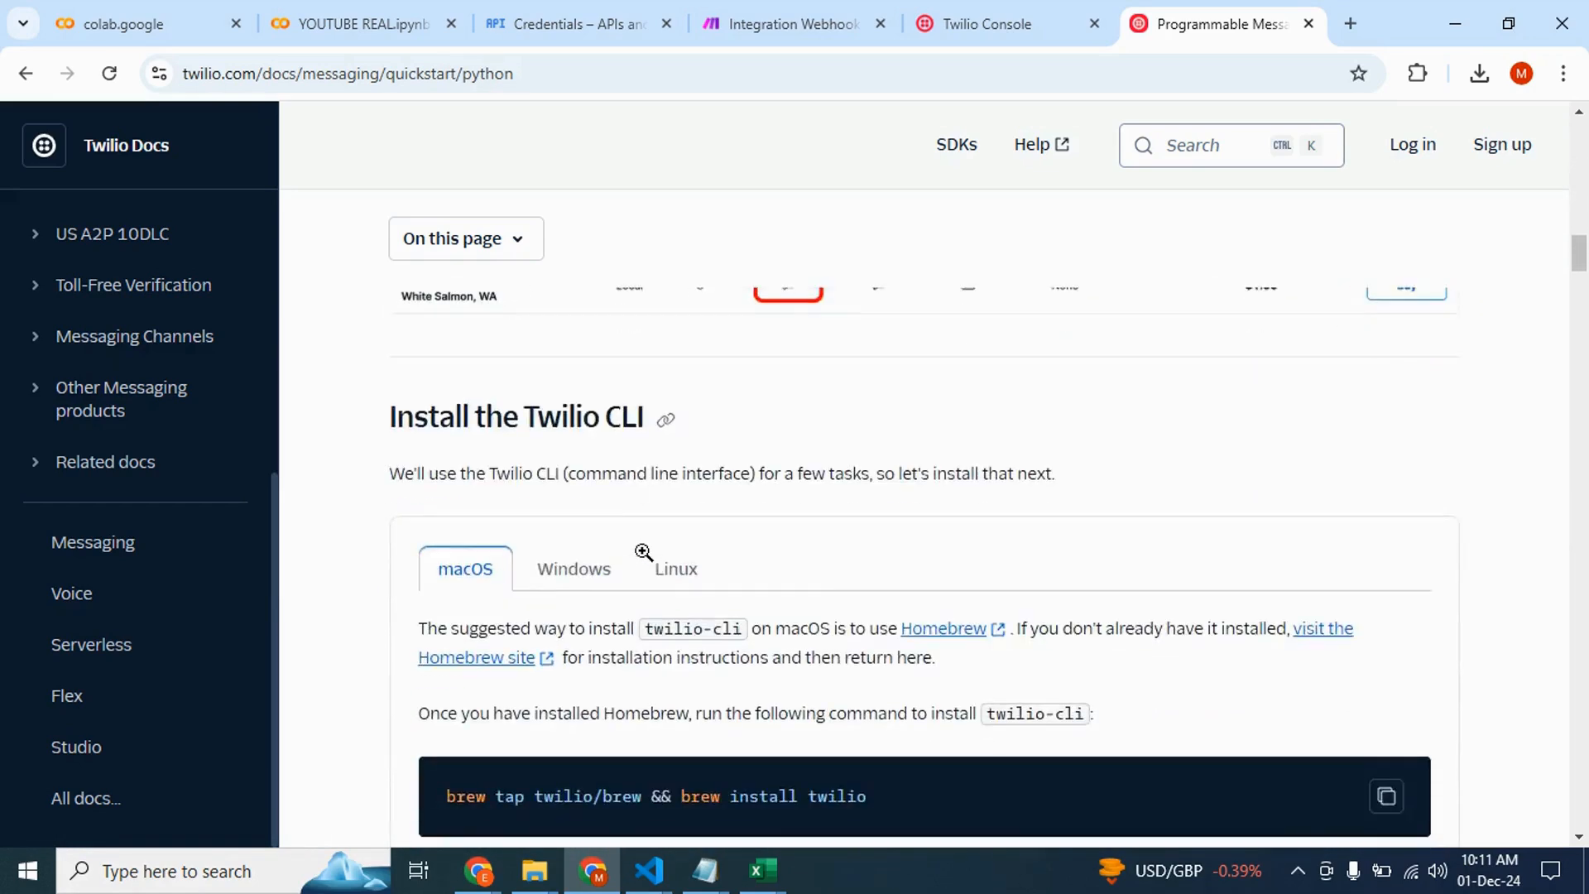
pyautogui.scroll(-1, 645, 551)
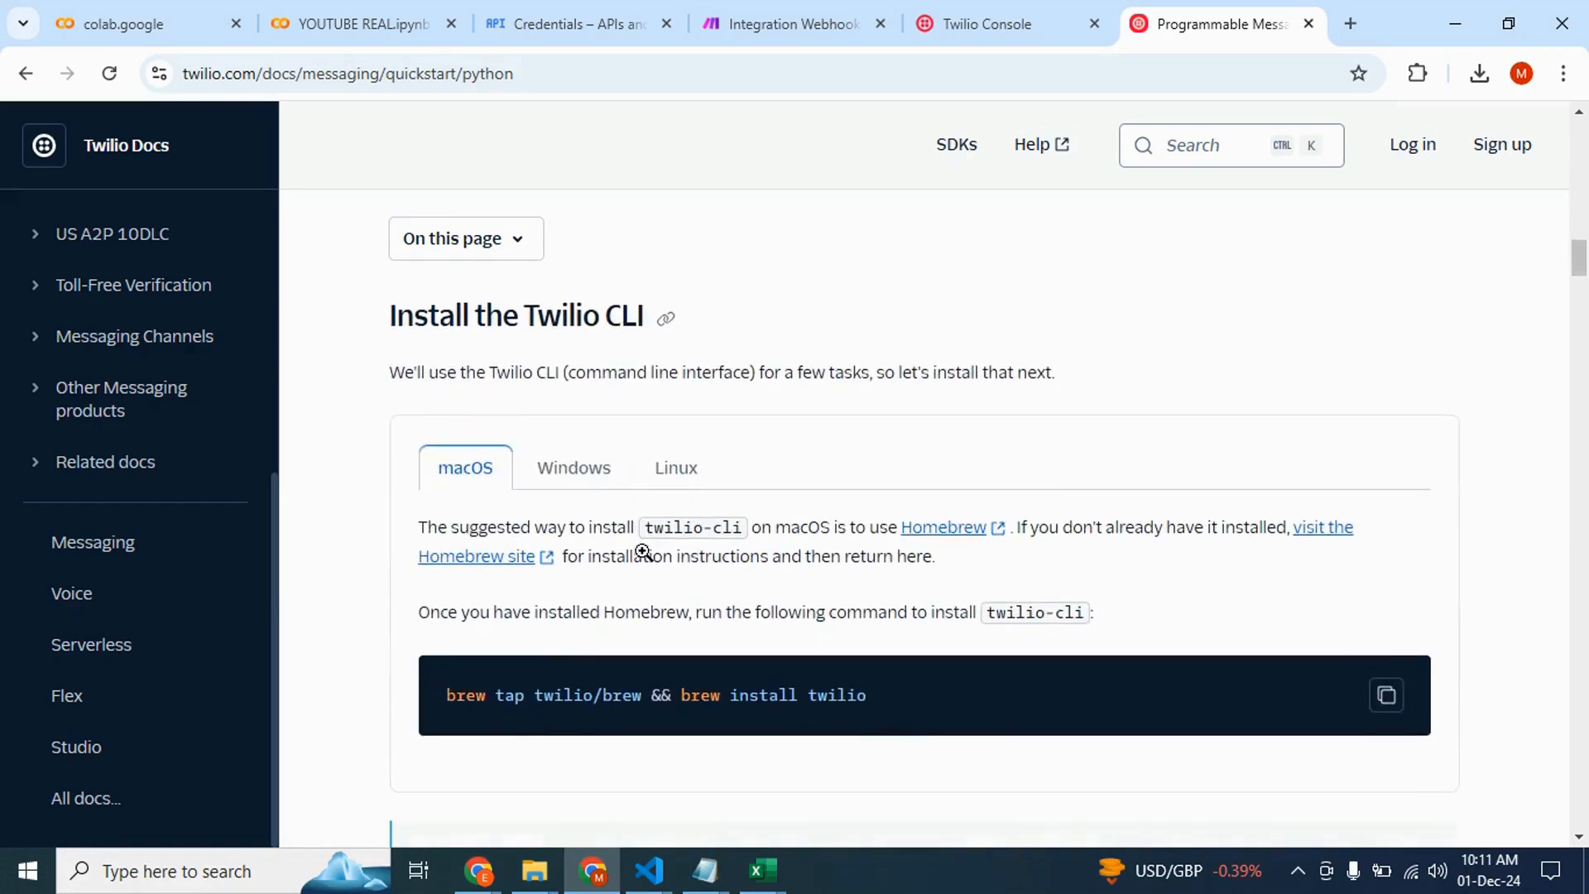
pyautogui.click(549, 468)
pyautogui.scroll(-5, 666, 592)
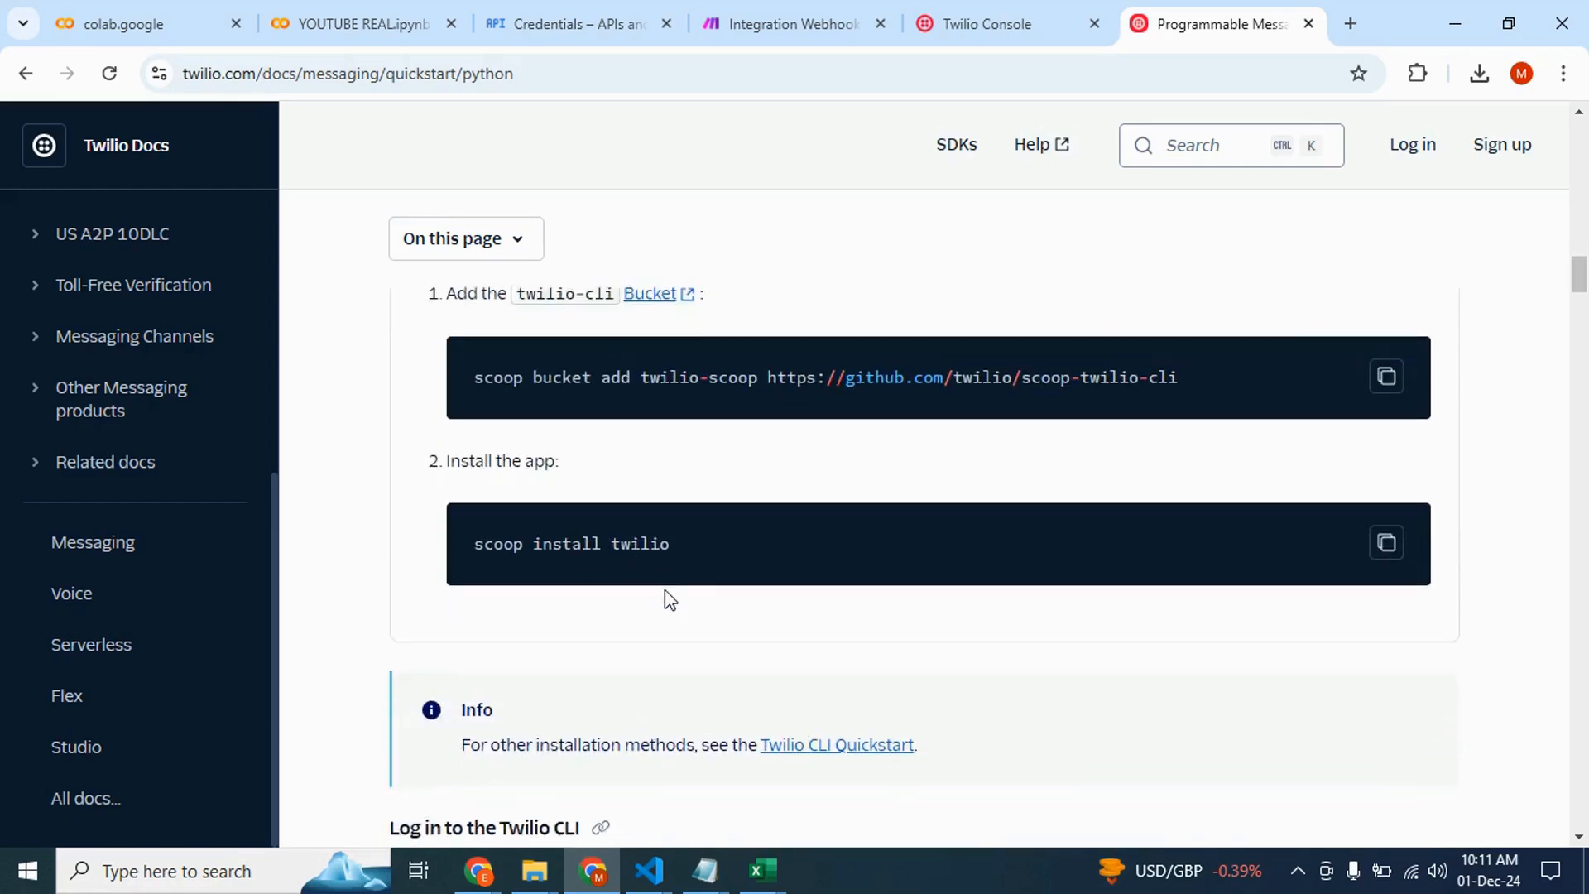
pyautogui.scroll(-9, 669, 597)
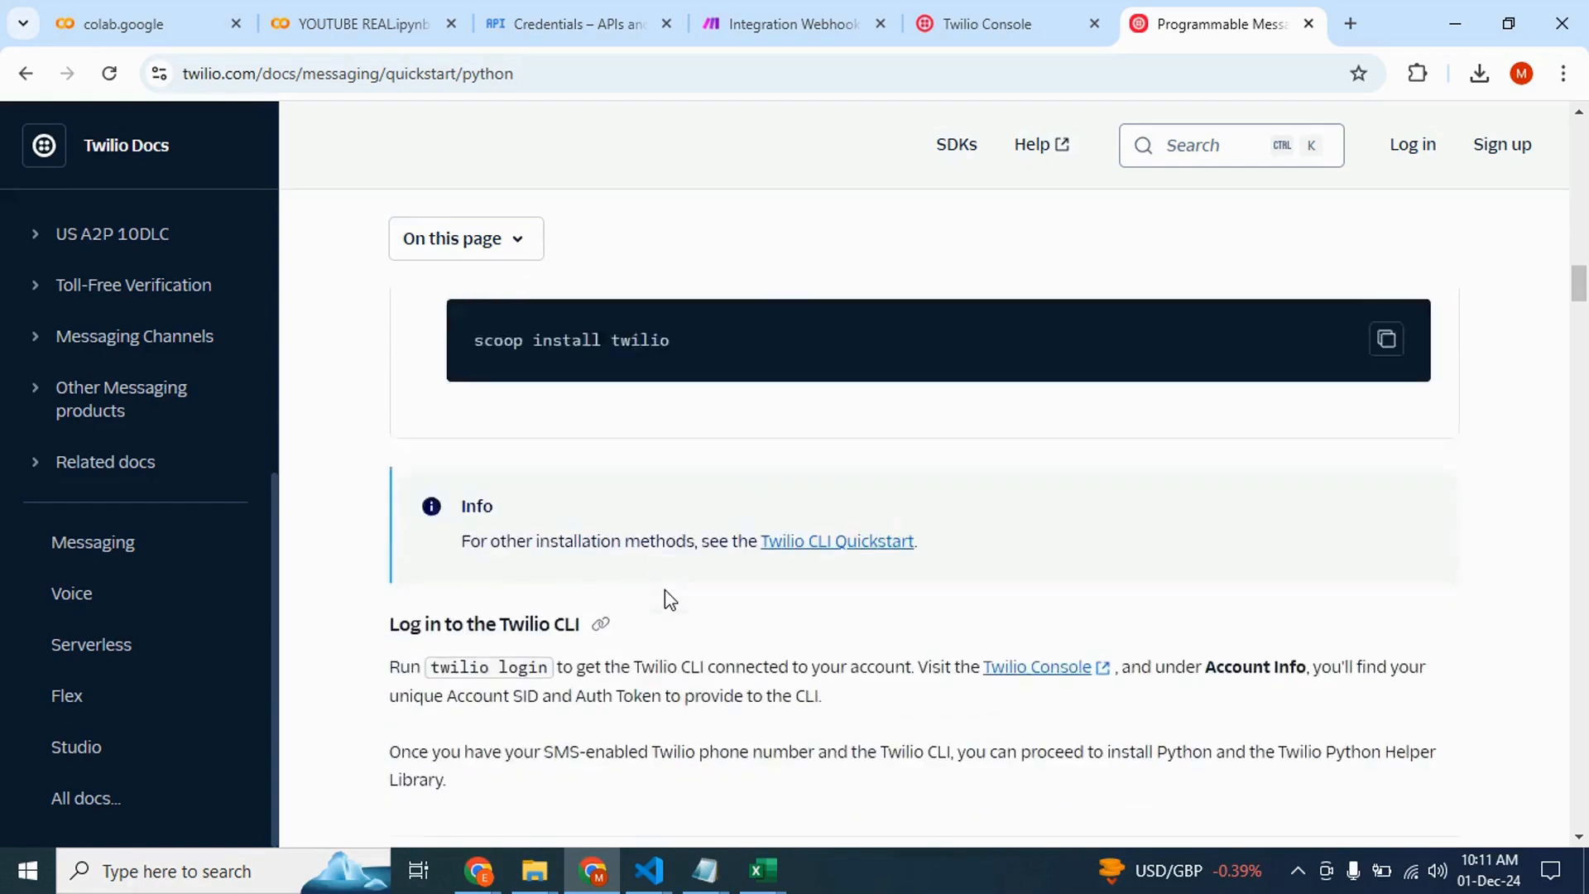
pyautogui.scroll(-11, 664, 590)
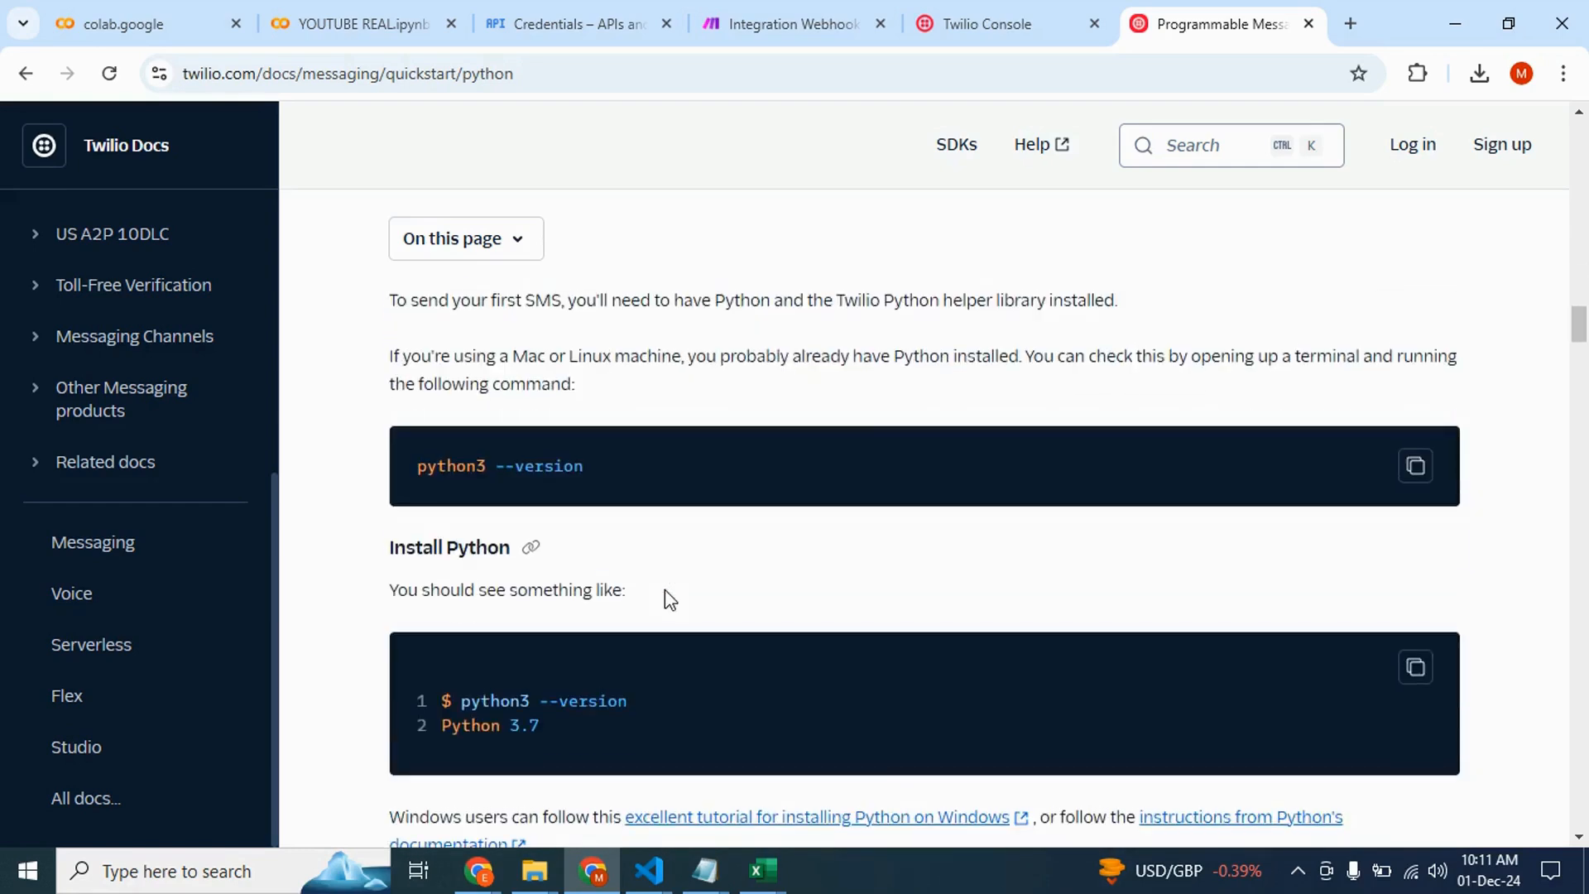
pyautogui.scroll(-15, 587, 602)
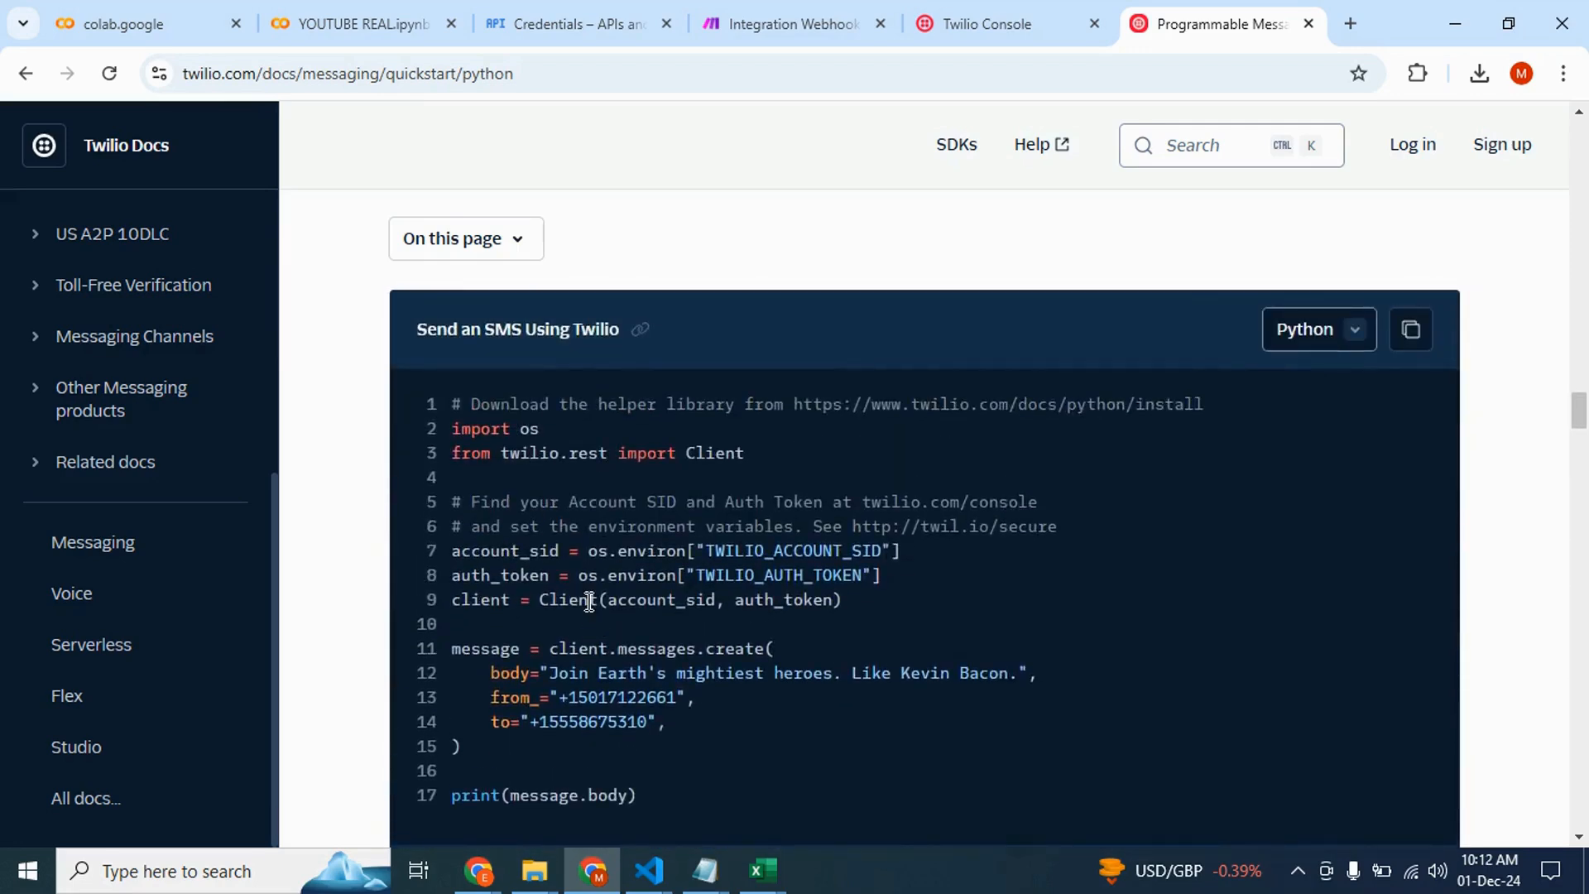
pyautogui.scroll(-4, 588, 602)
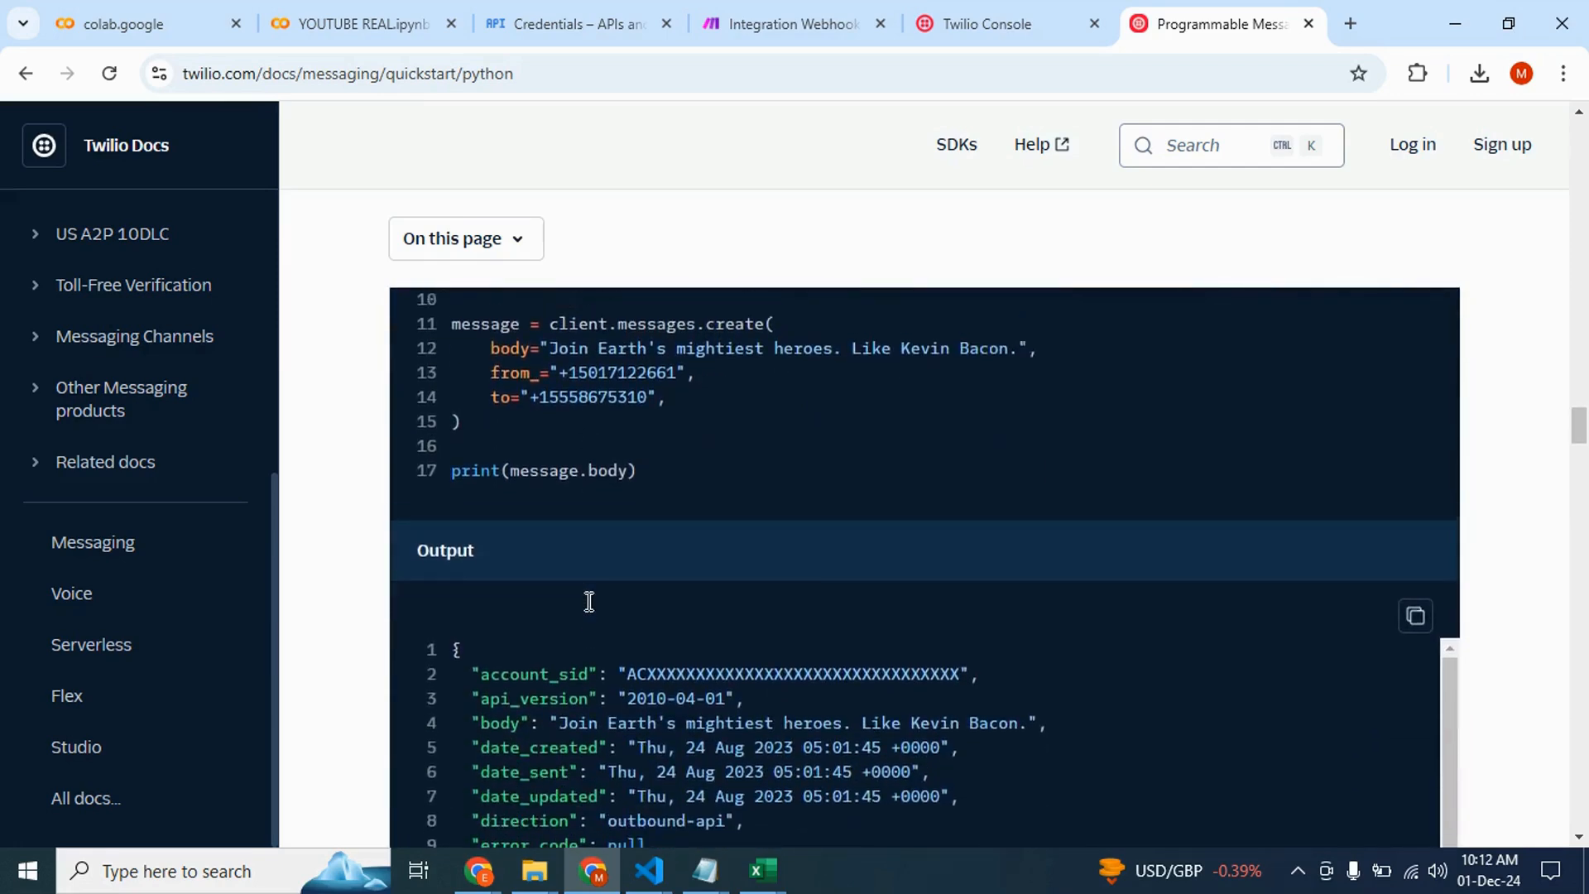
pyautogui.scroll(6, 588, 602)
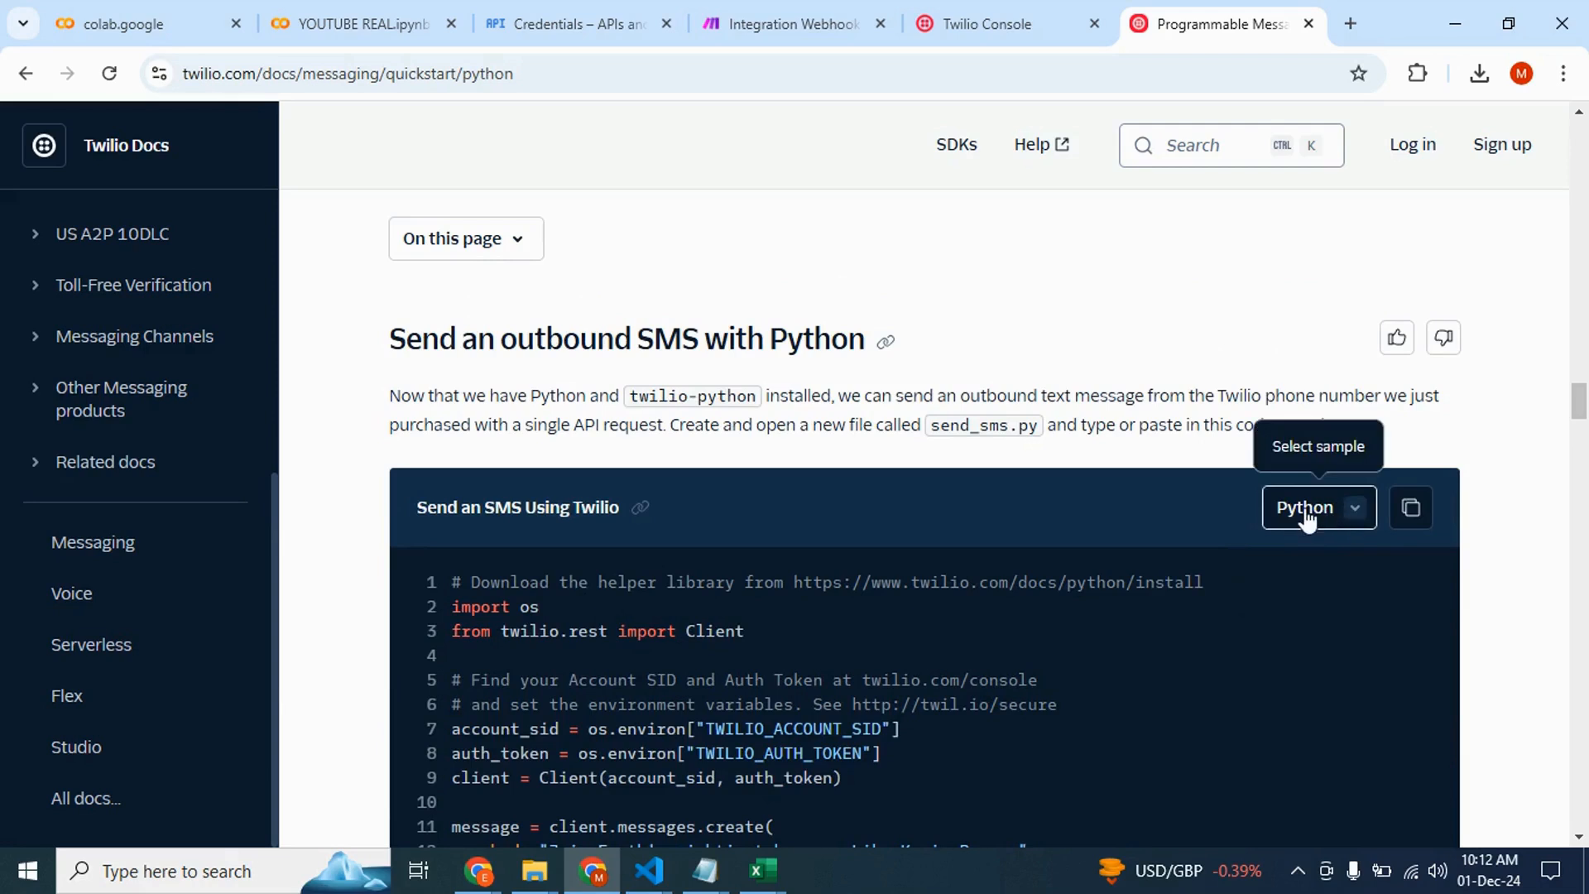
# Copy the Python code sample for sending an SMS using Twilio
pyautogui.click(1307, 518)
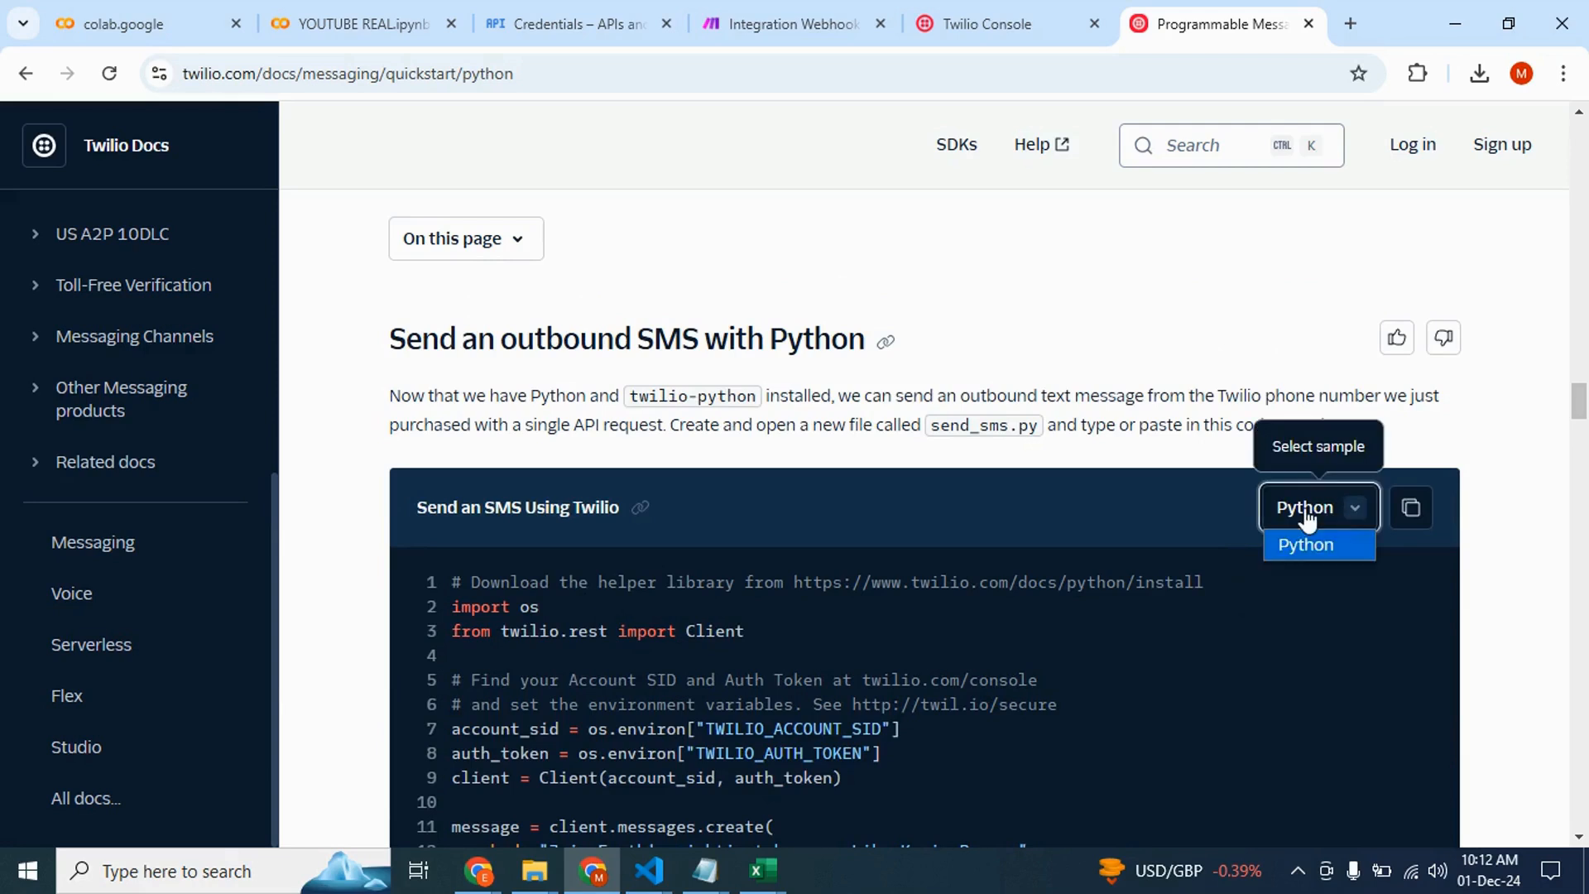
pyautogui.click(1410, 508)
pyautogui.scroll(-3, 1018, 627)
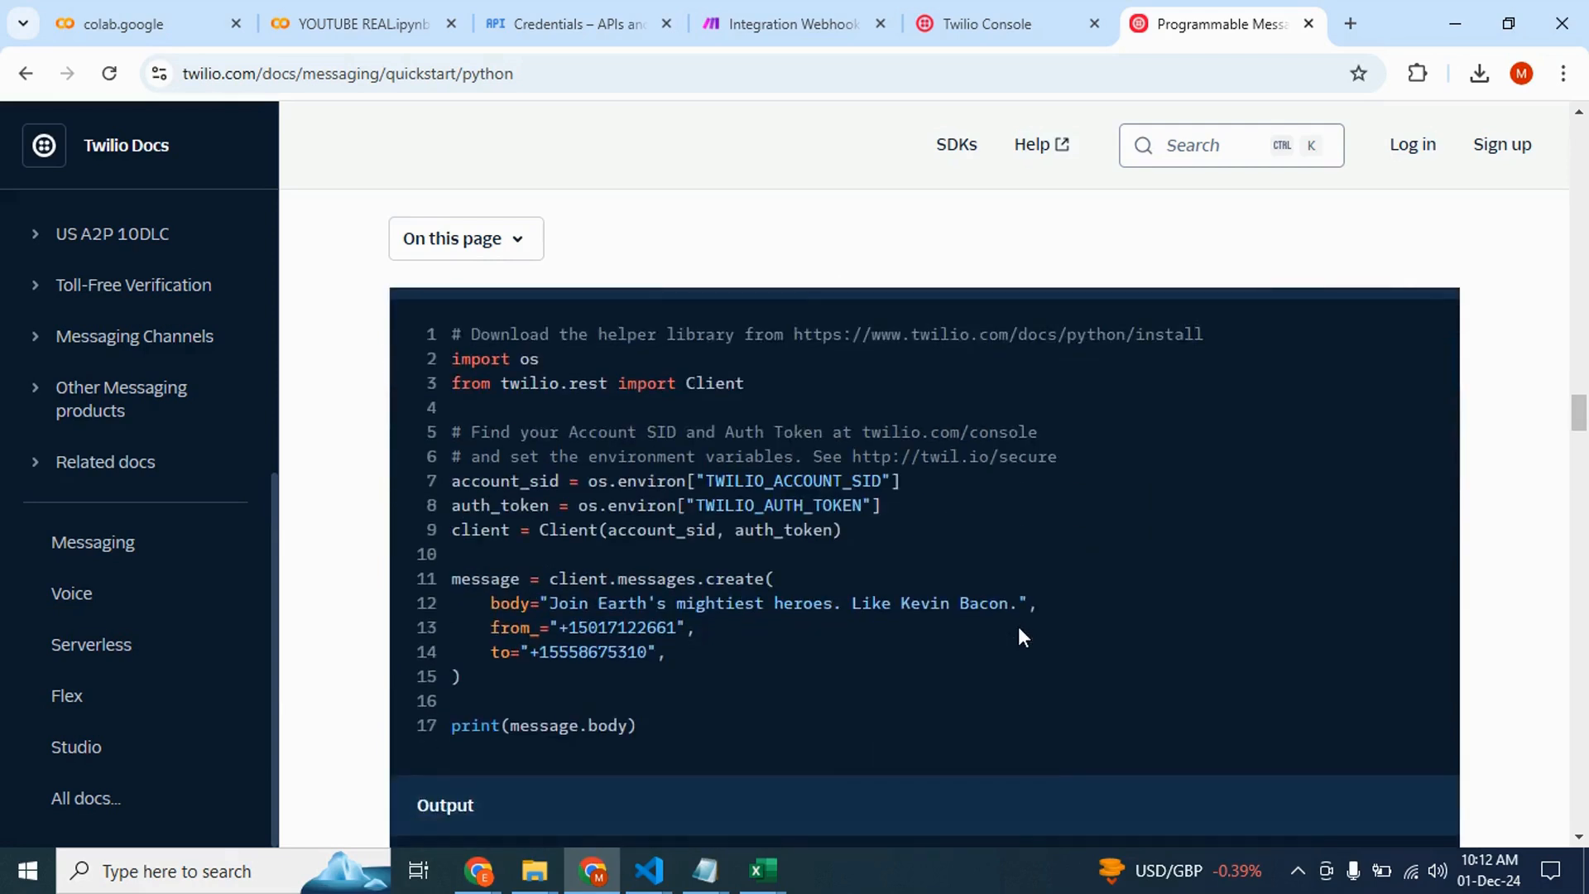
# Switch to Google Colab, create a new notebook and paste the SMS code sample into its first cell
pyautogui.click(166, 12)
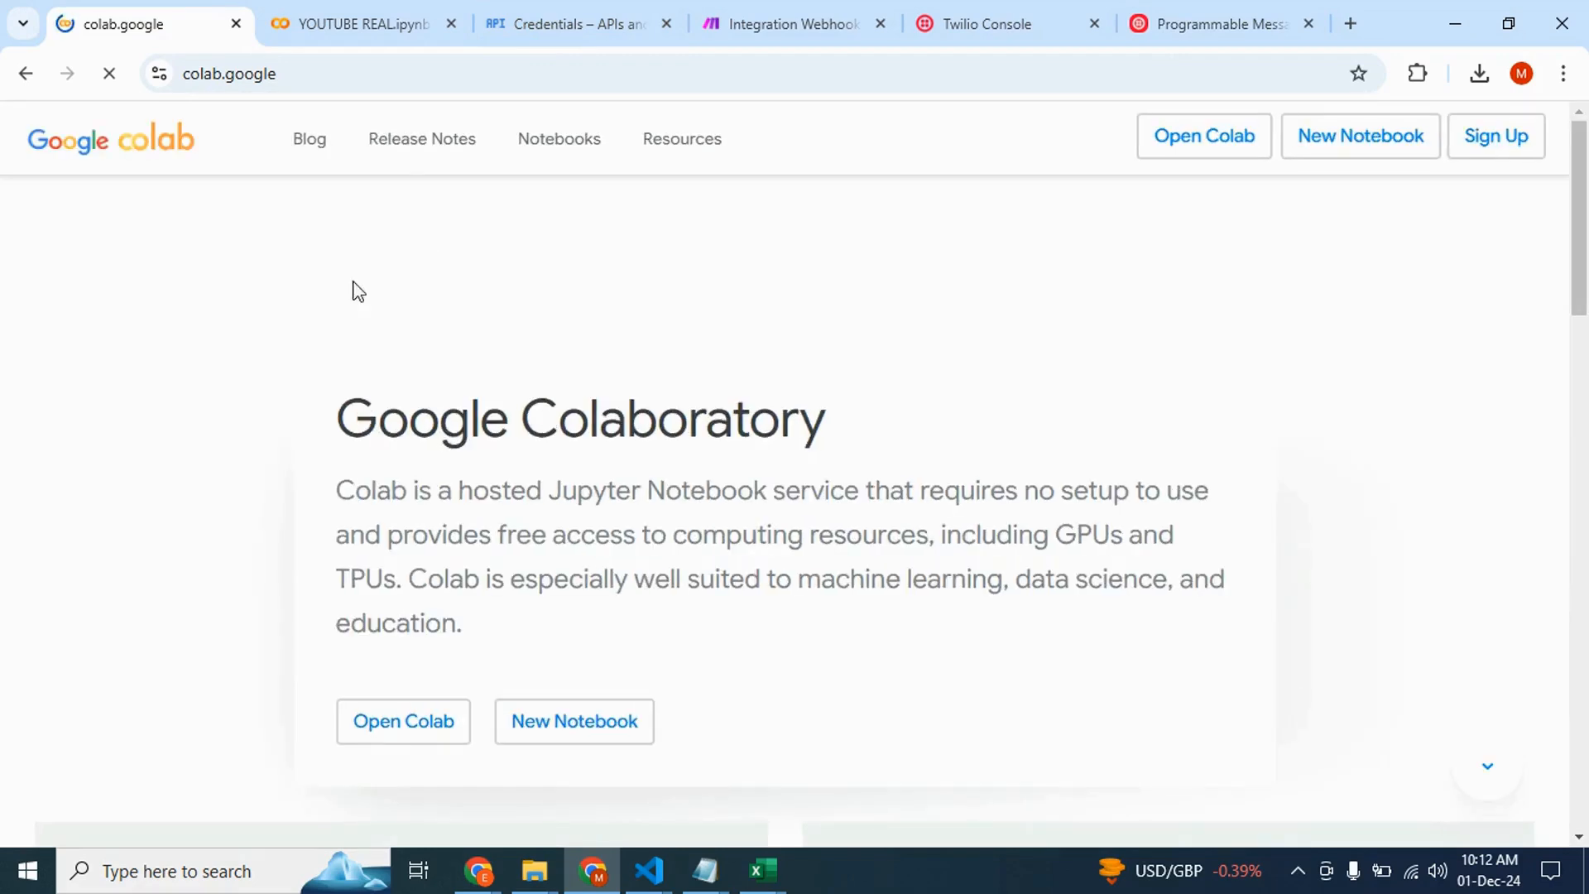
pyautogui.click(538, 730)
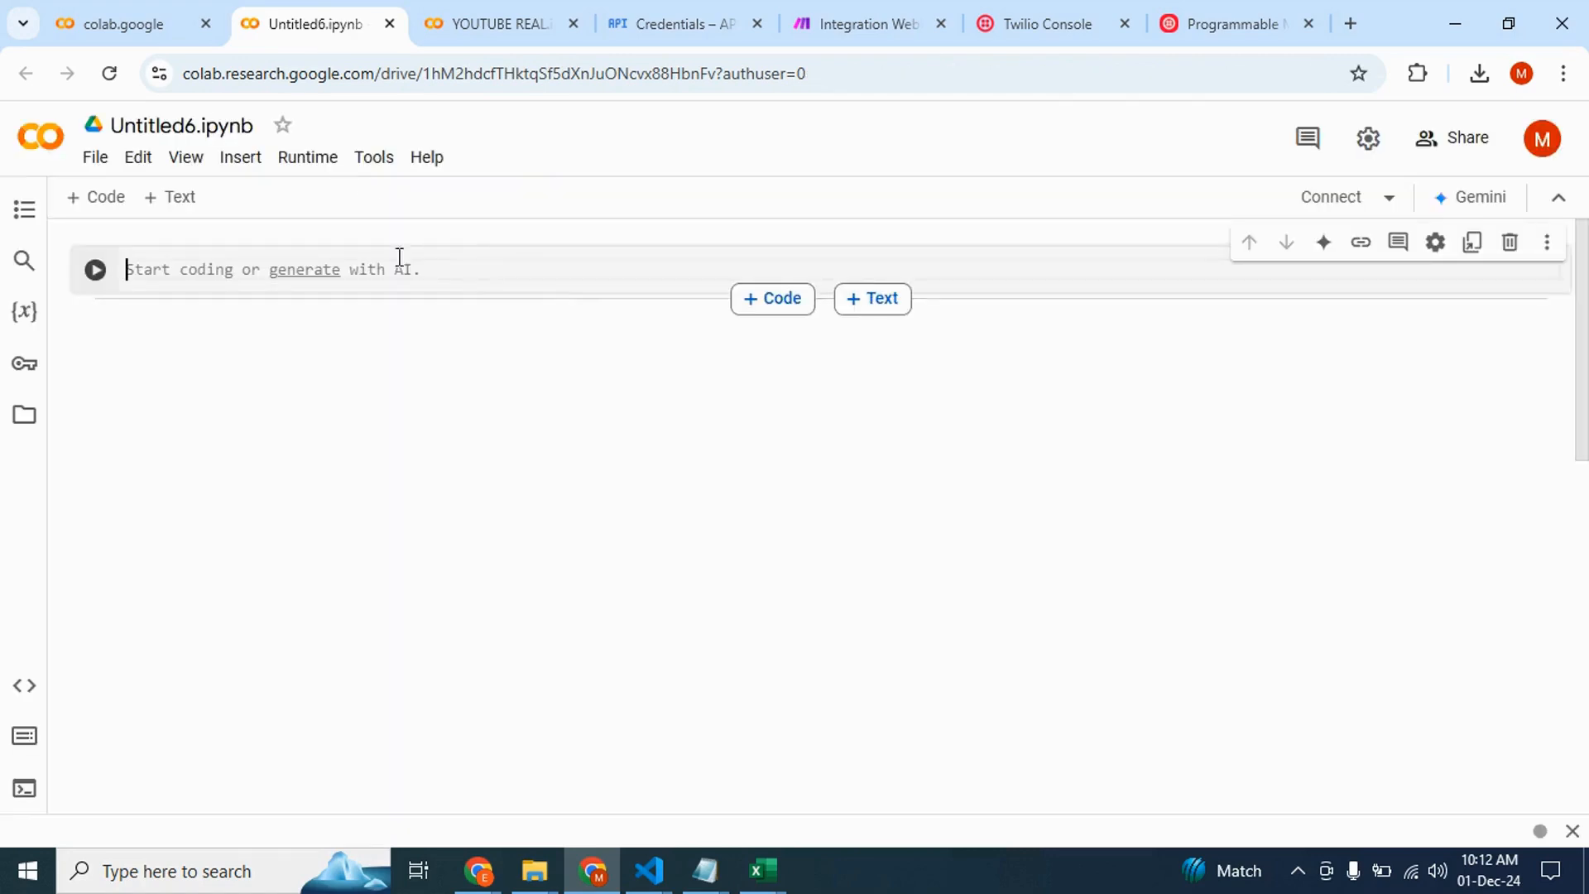
pyautogui.hotkey('ctrl', 'v')
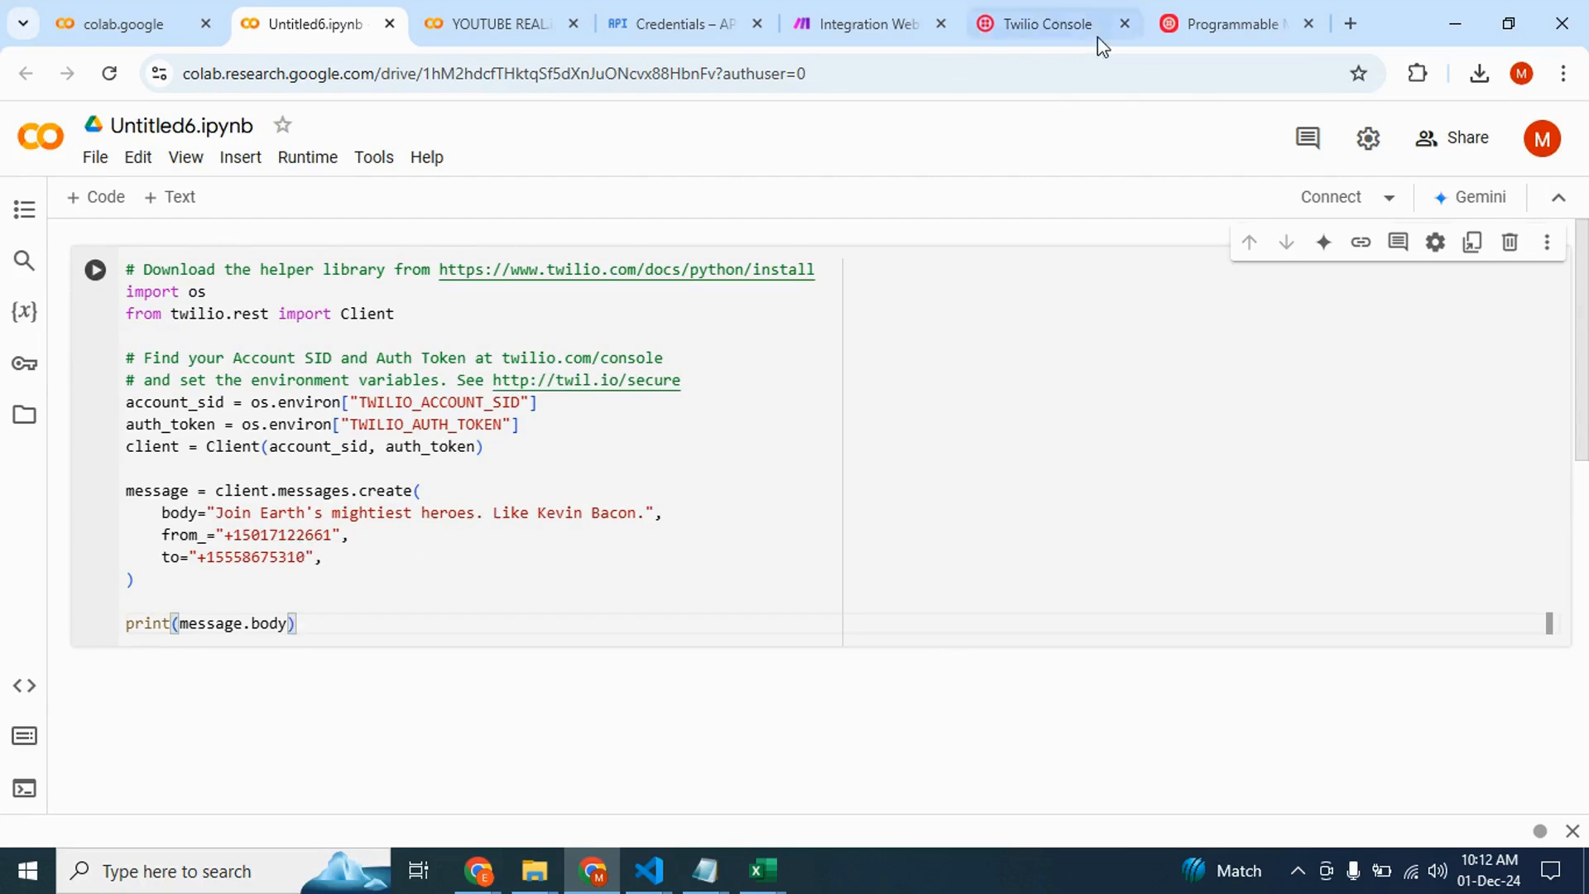
# Switch to the Twilio console and copy the Twilio phone number from Account Info
pyautogui.click(1020, 10)
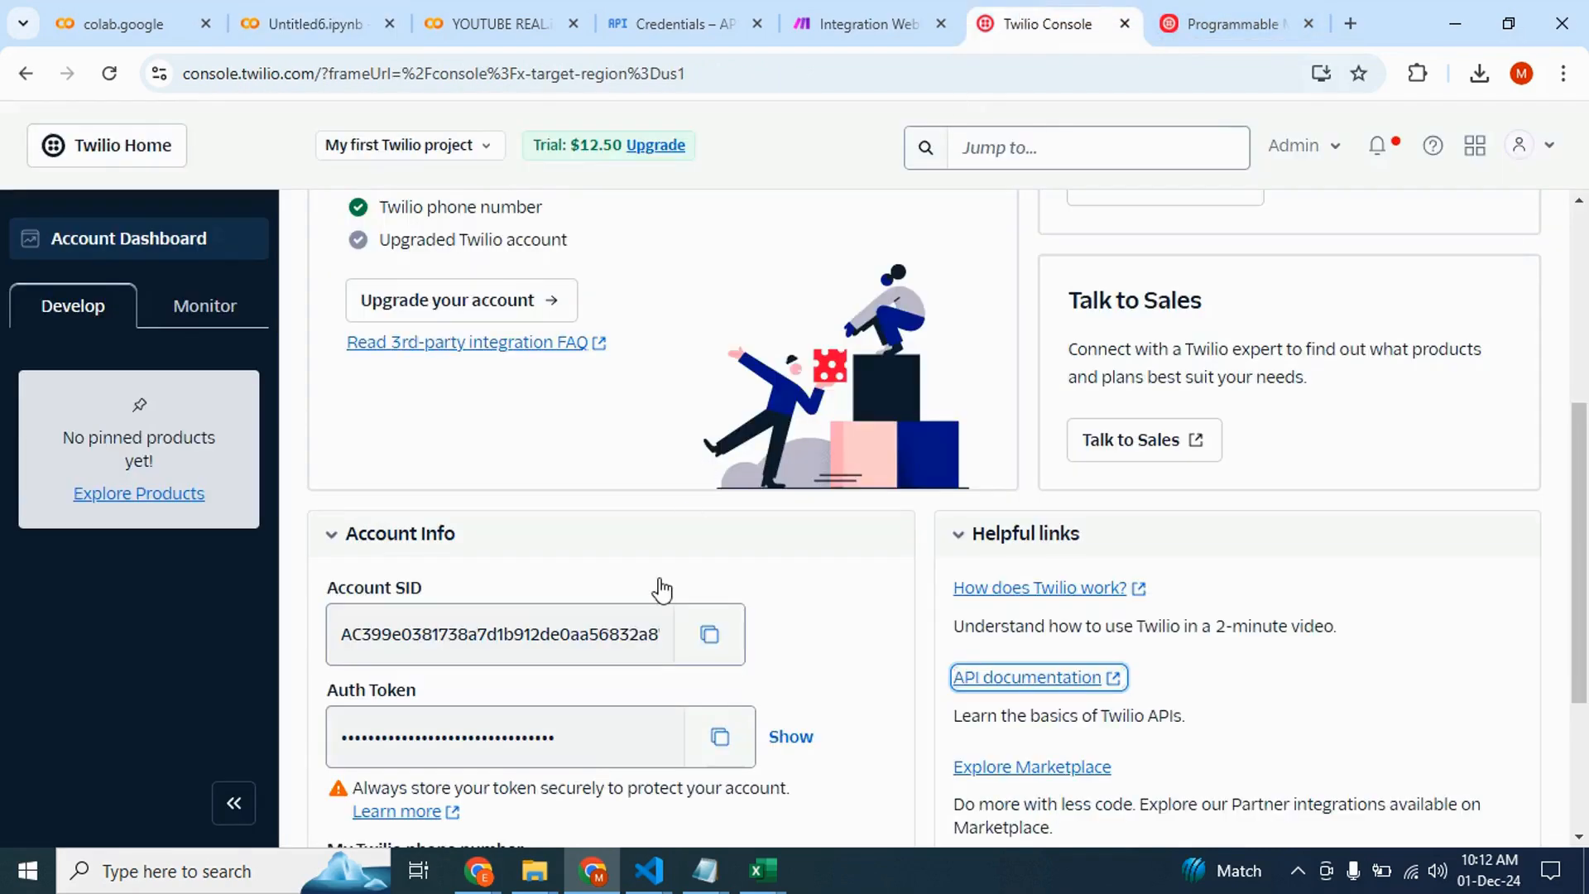
pyautogui.scroll(2, 658, 586)
pyautogui.scroll(-4, 662, 590)
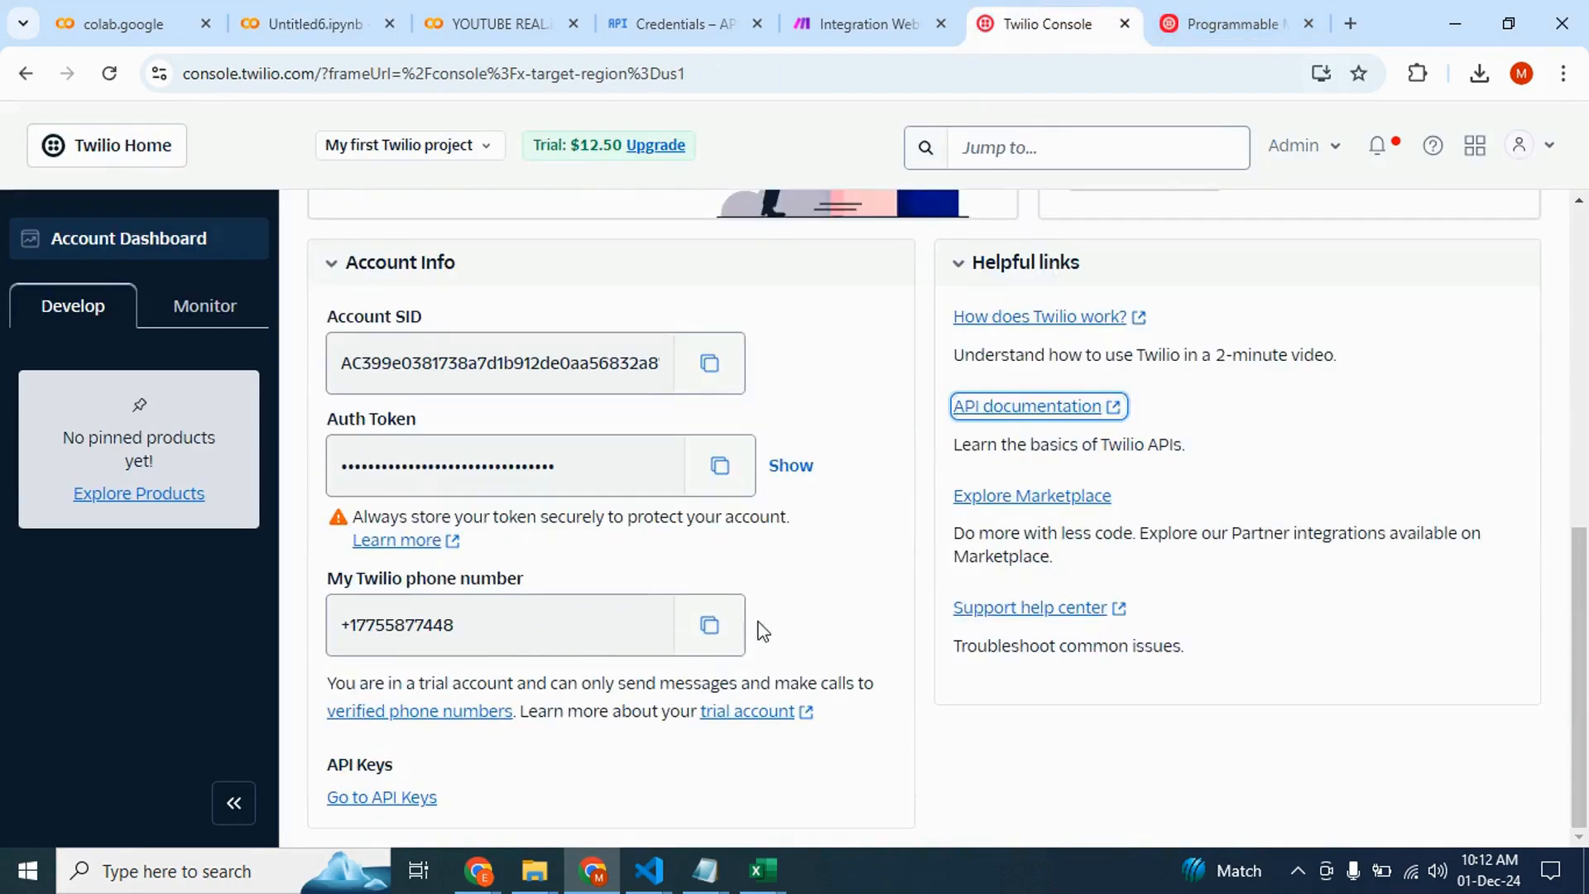
pyautogui.click(709, 629)
# Replace the from_ number in the notebook code with the copied Twilio phone number
pyautogui.click(331, 23)
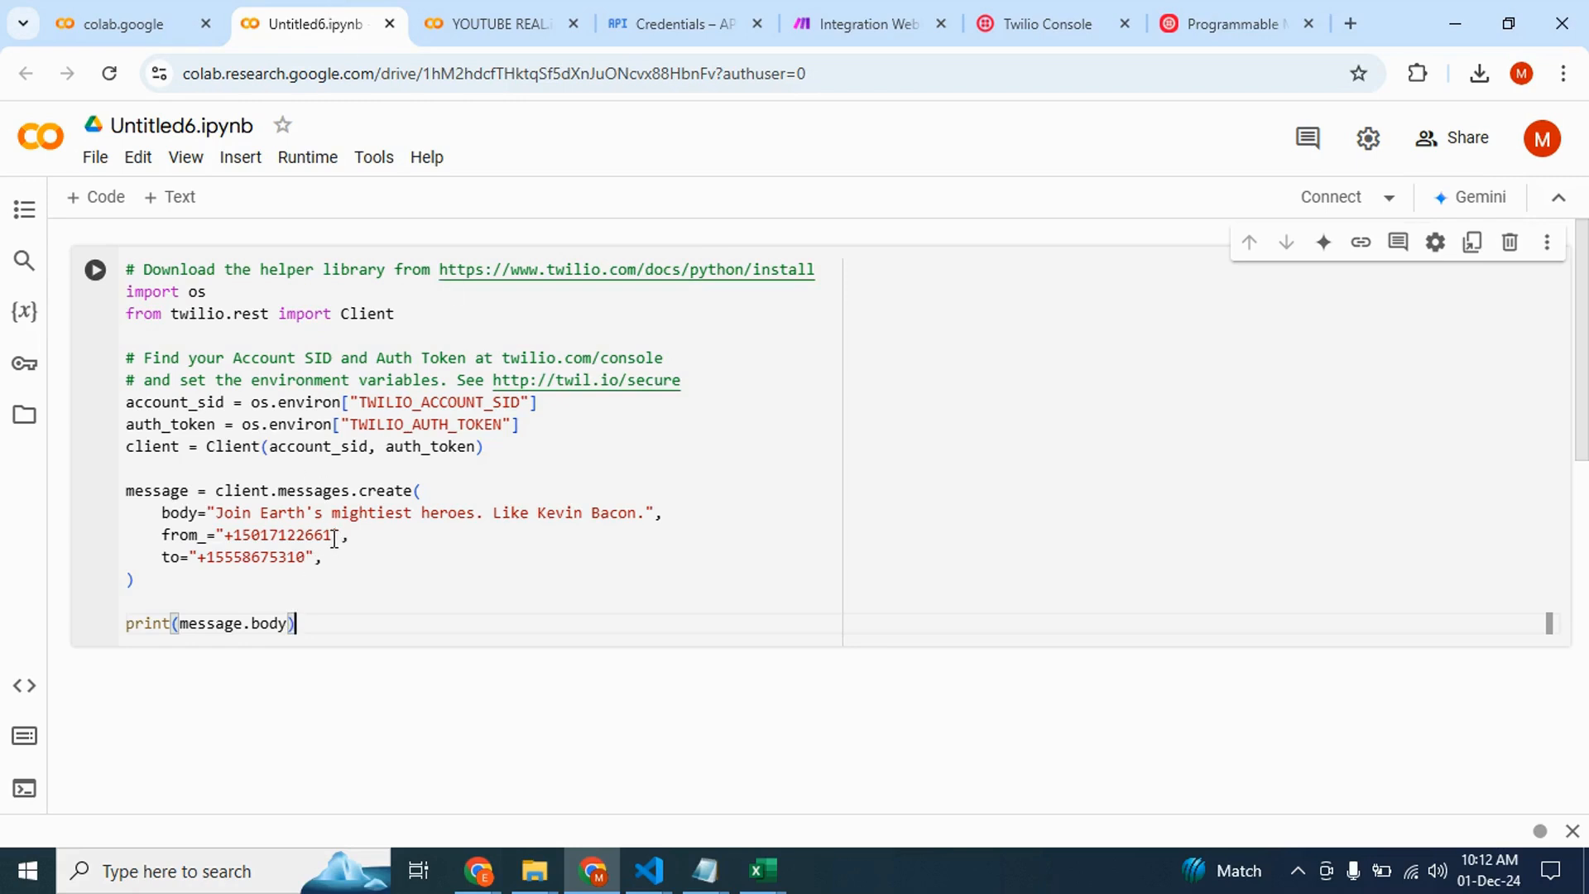
pyautogui.moveTo(333, 537); pyautogui.dragTo(230, 538)
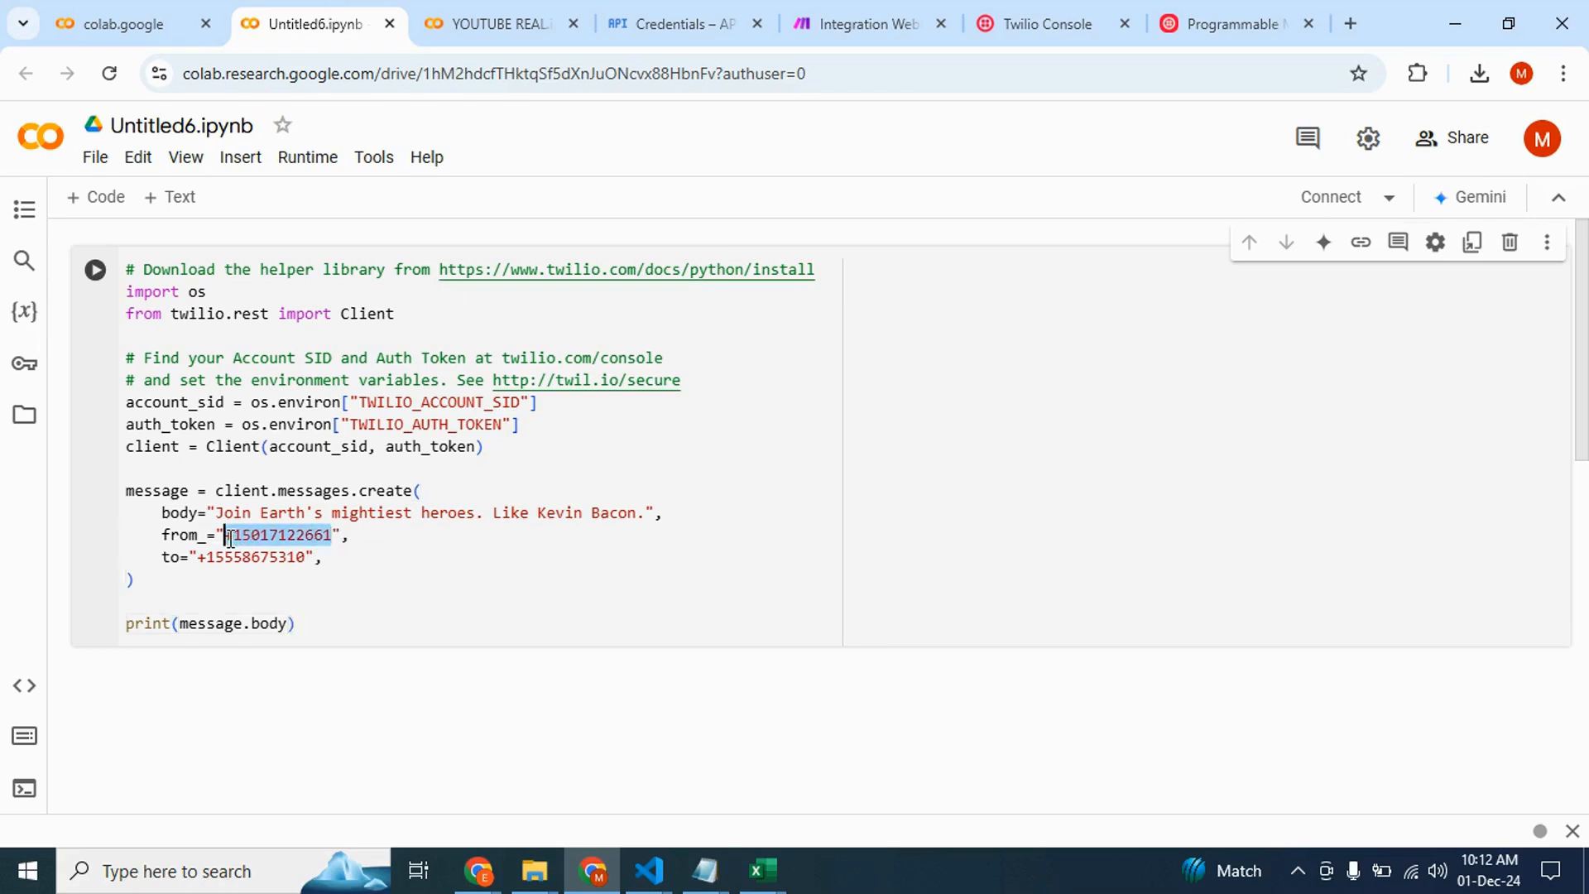
pyautogui.hotkey('ctrl', 'v')
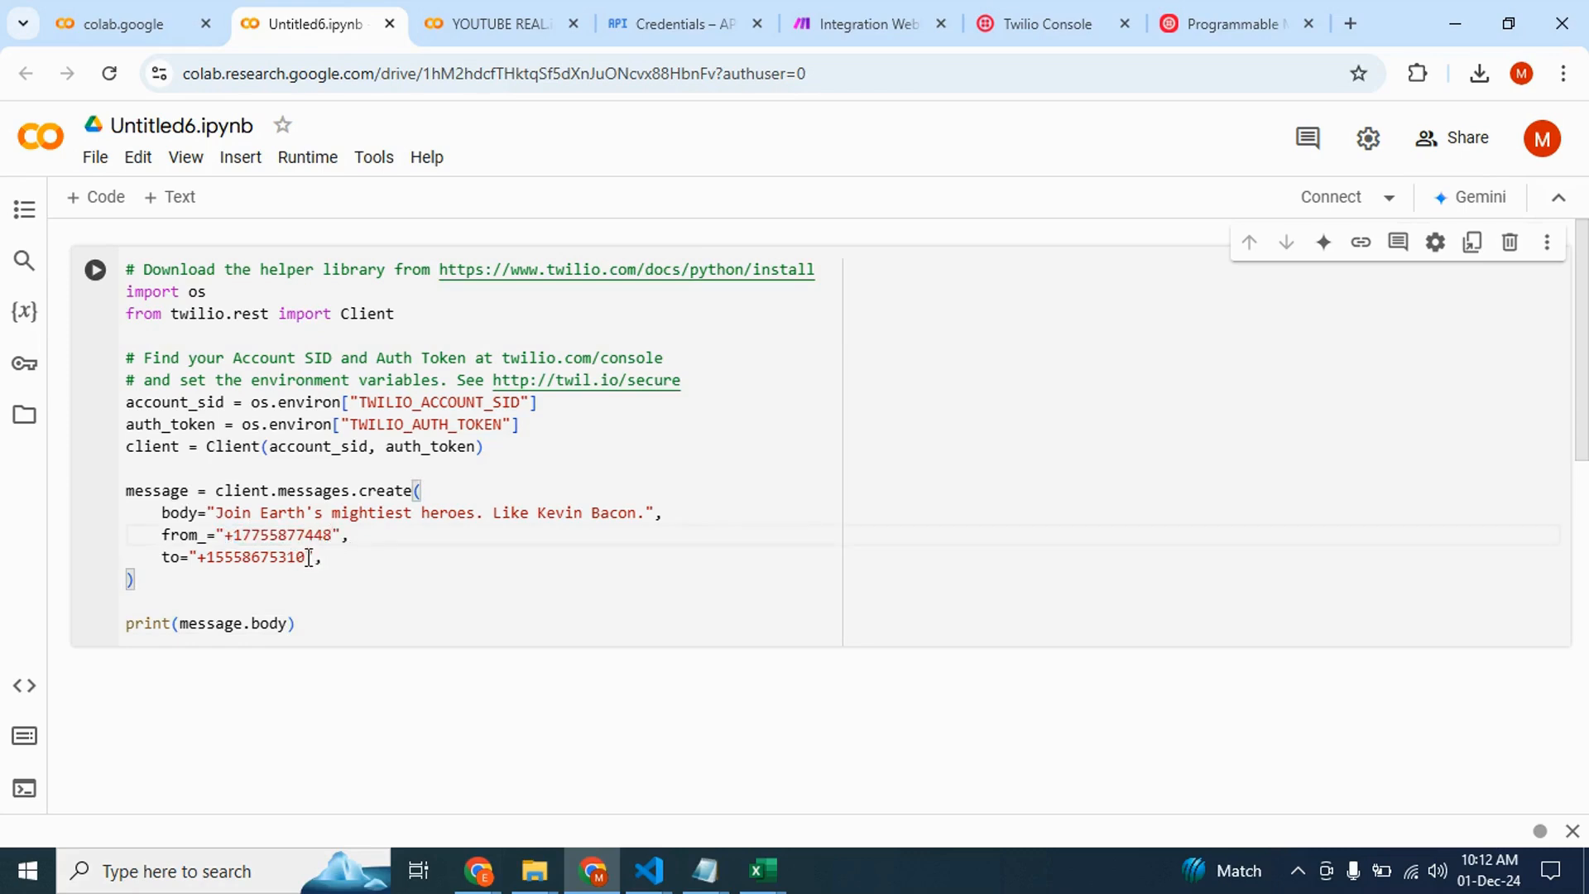
# Replace the to number in the code with the recipient's own phone number
pyautogui.moveTo(305, 556); pyautogui.dragTo(211, 556)
pyautogui.press('BackSpace')
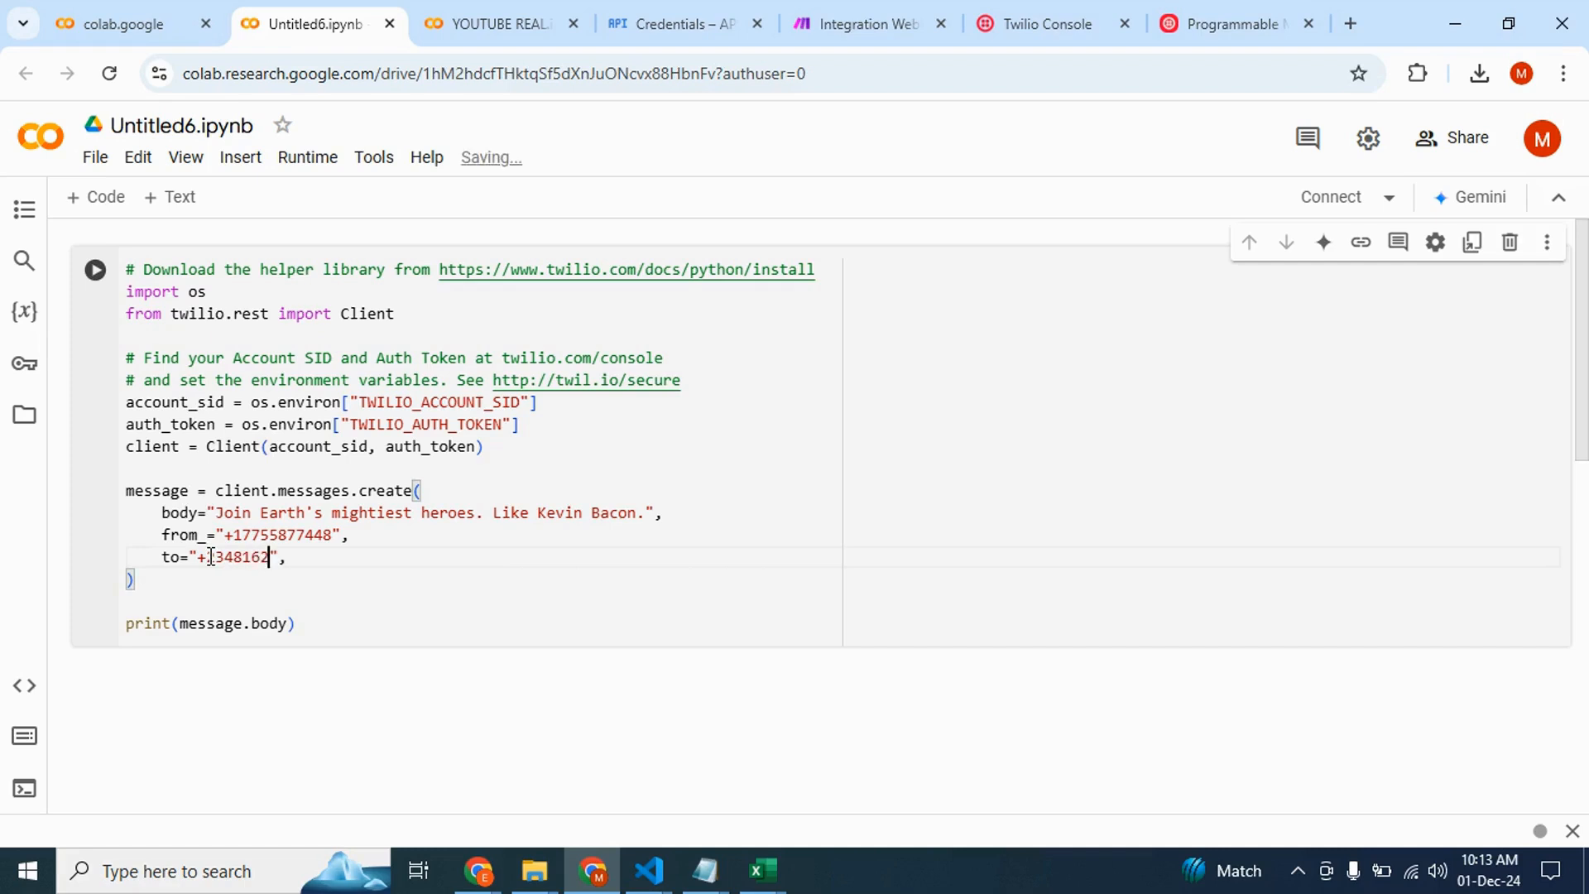
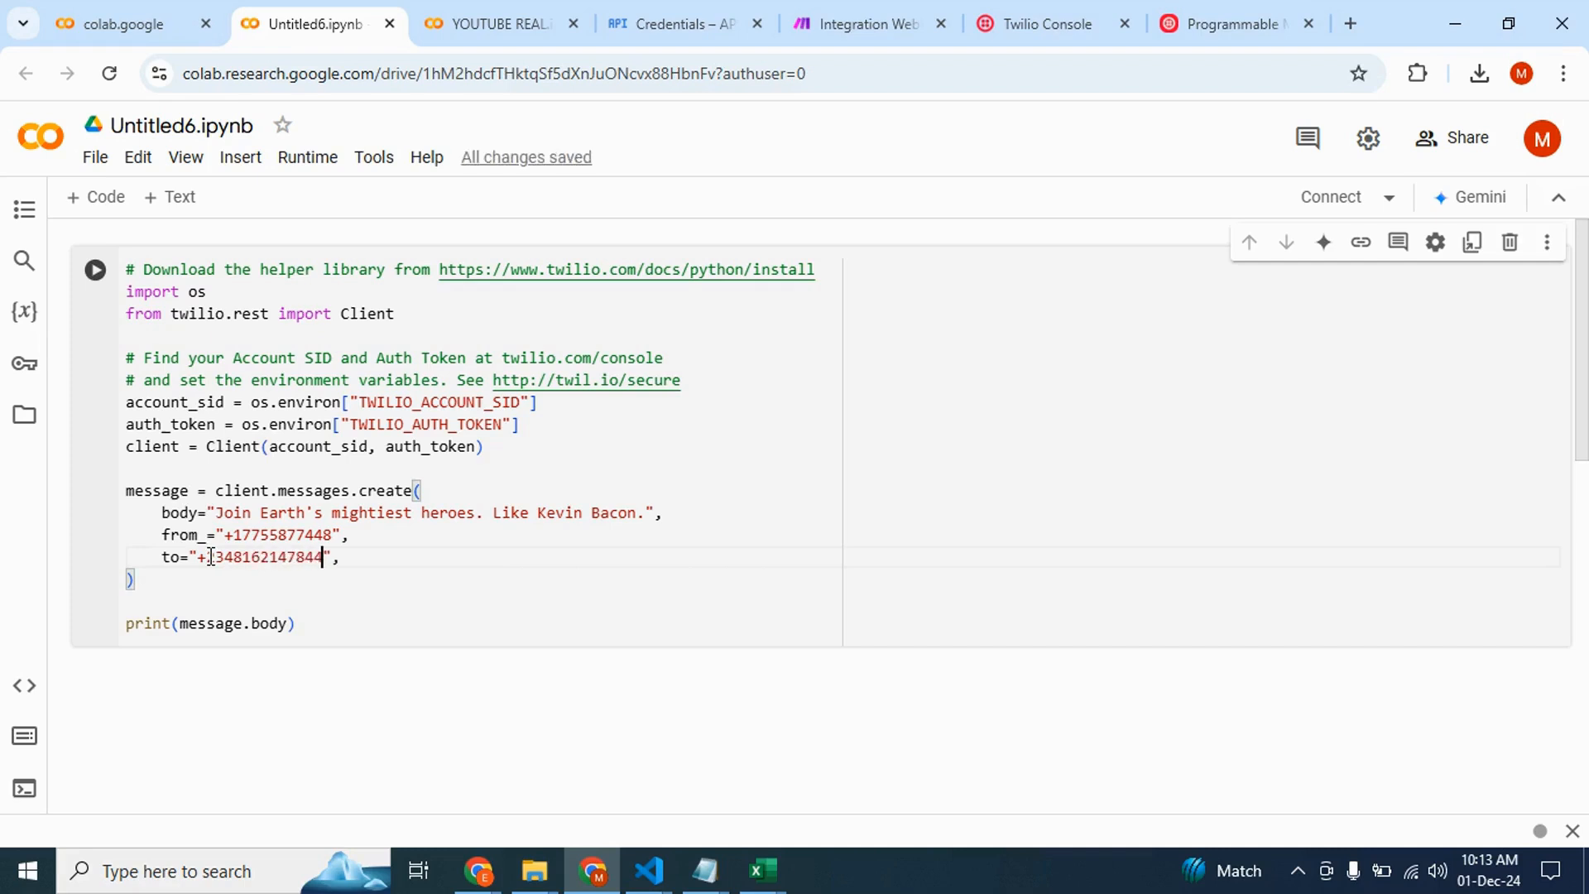
pyautogui.click(510, 449)
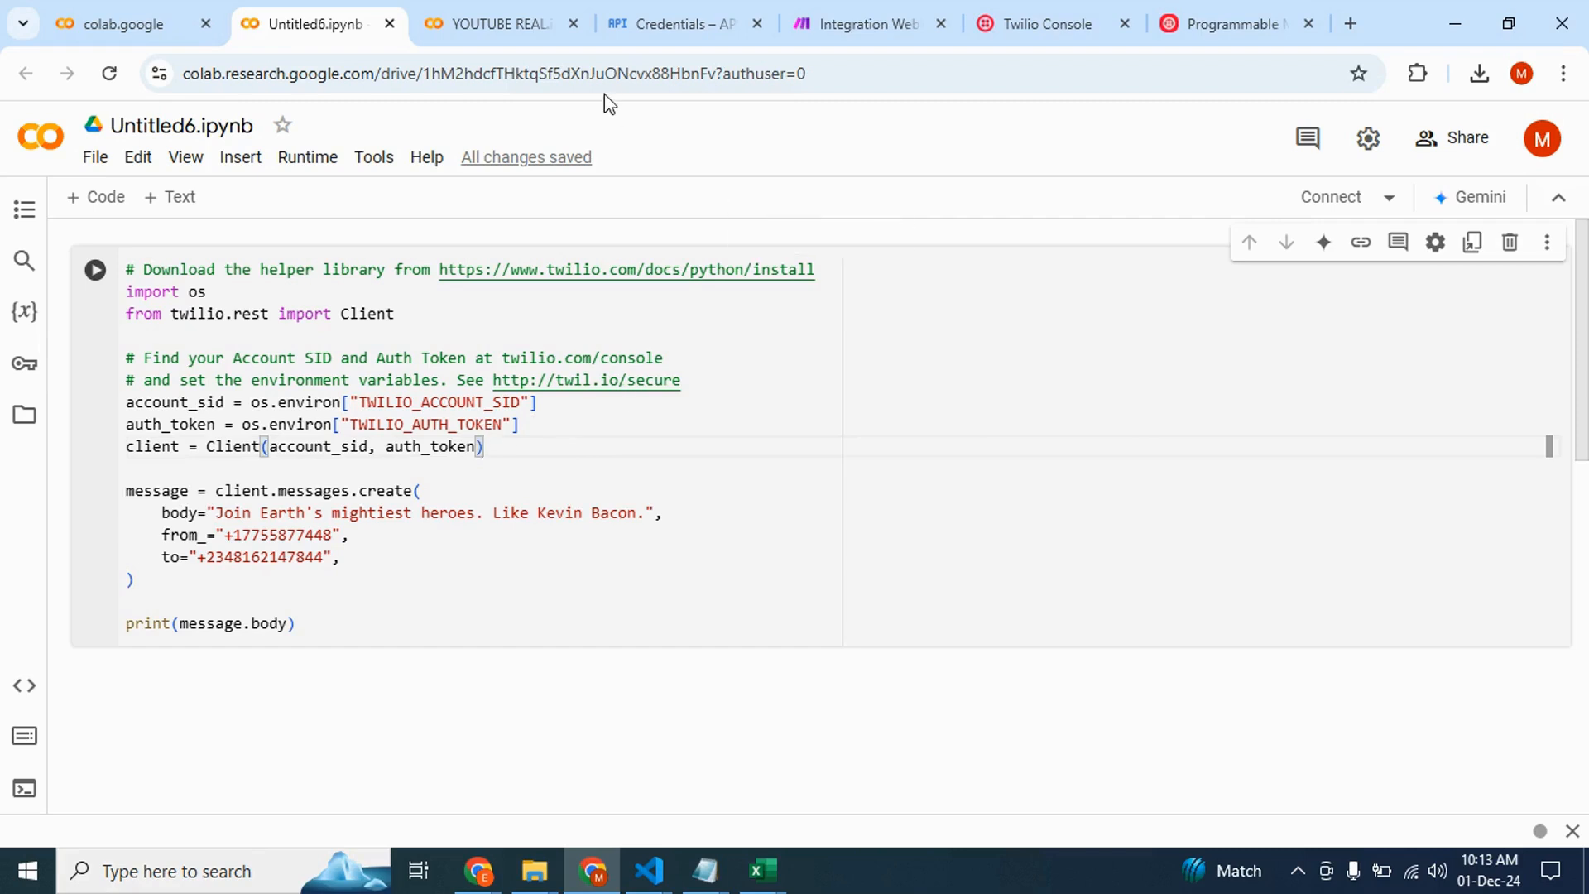
# Return to the Twilio console and copy the Account SID
pyautogui.click(1035, 23)
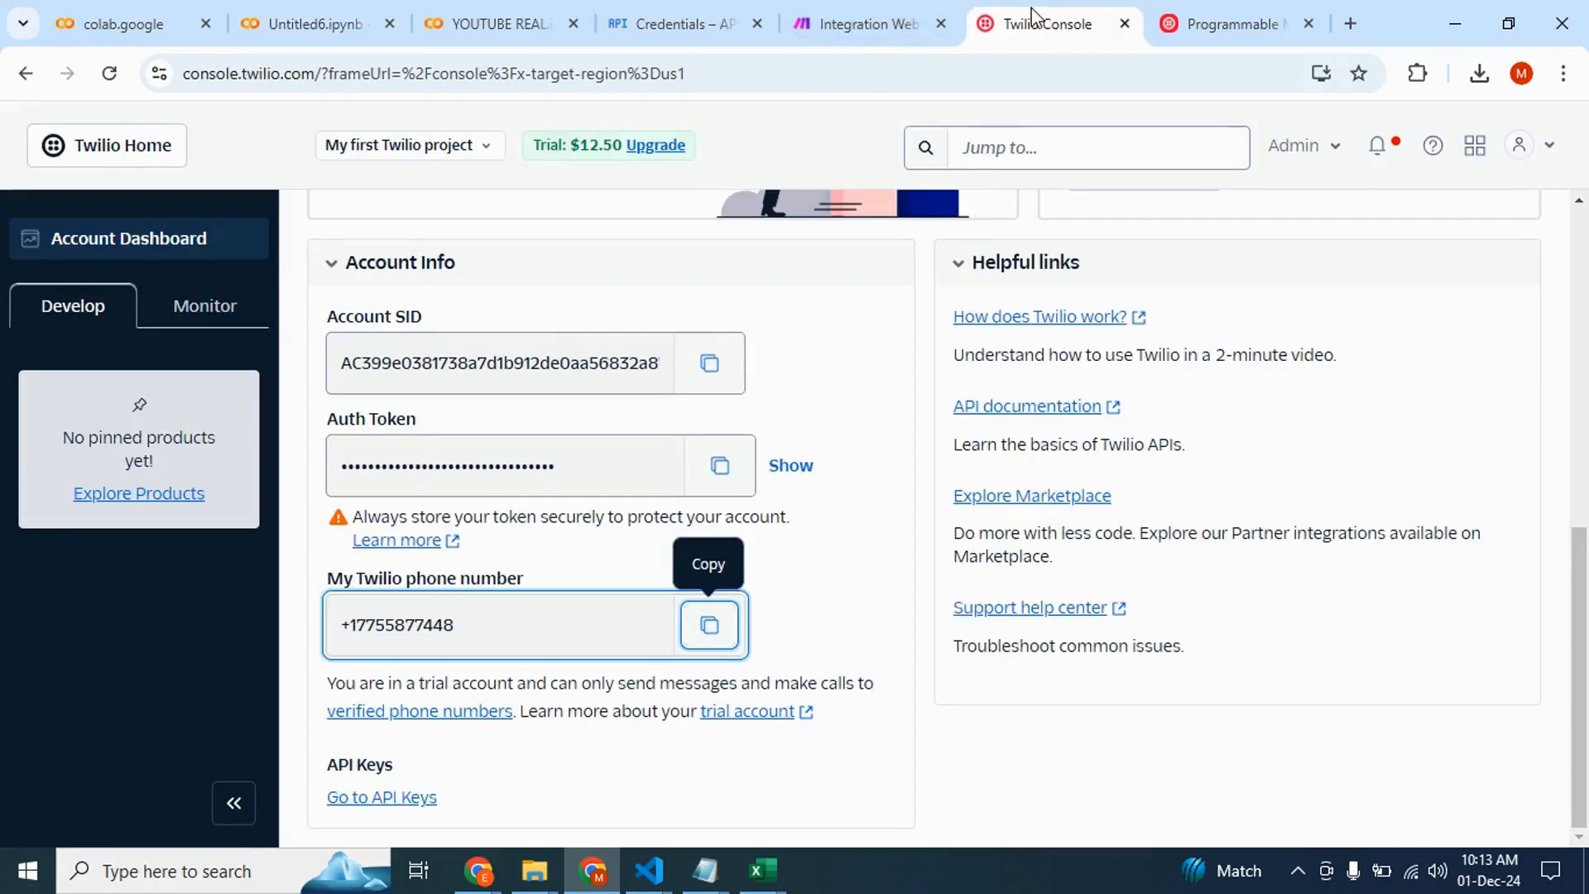
pyautogui.click(710, 363)
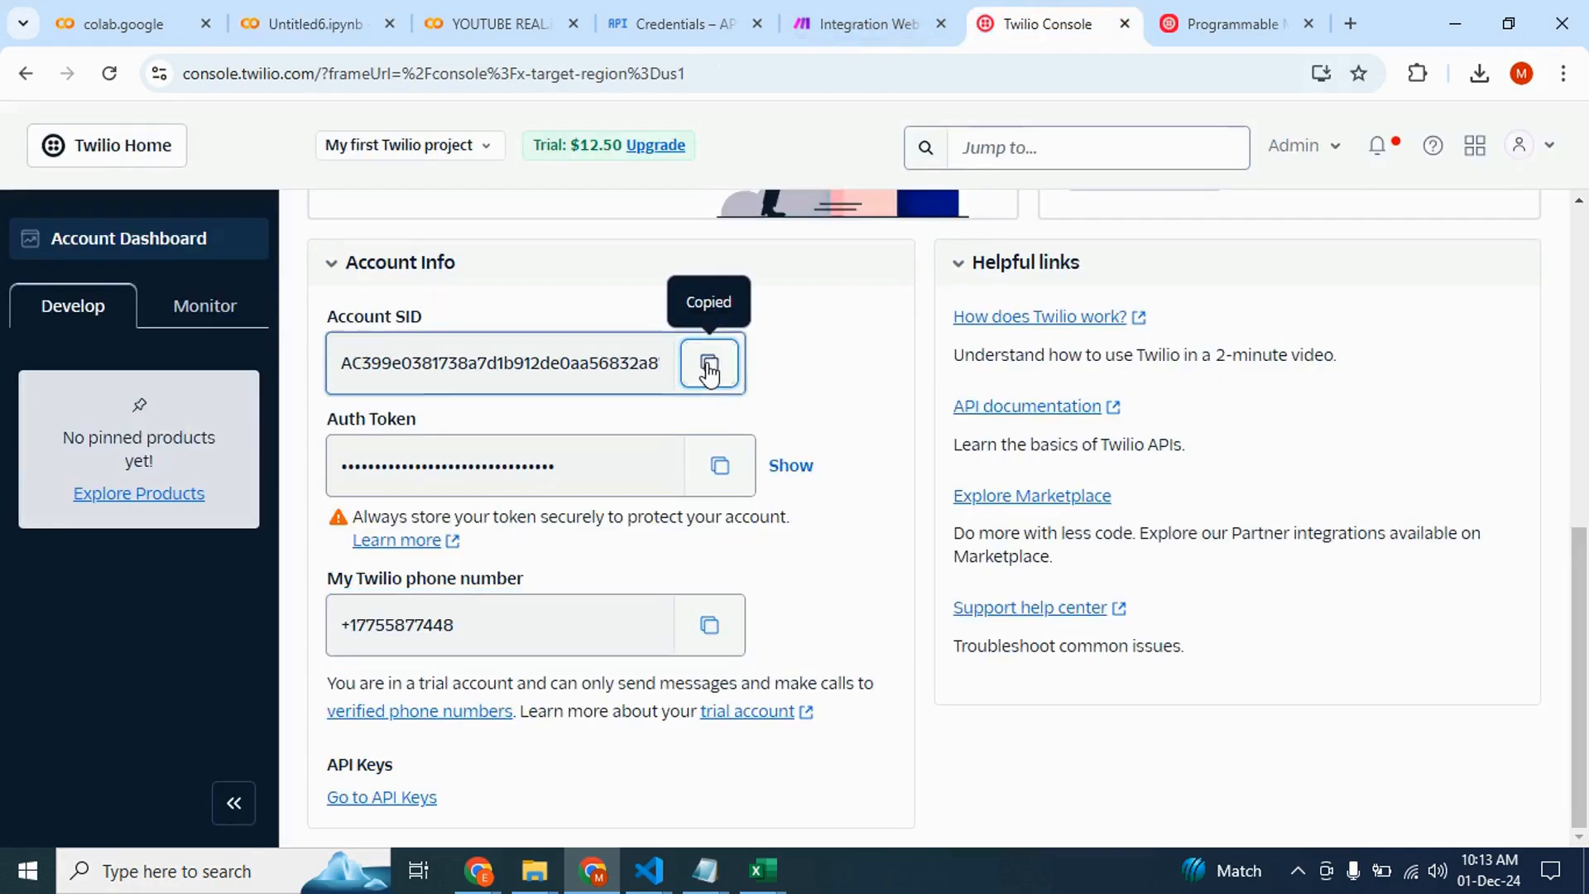
# Replace the account_sid environment lookup in the code with the pasted Account SID as a quoted string
pyautogui.click(315, 23)
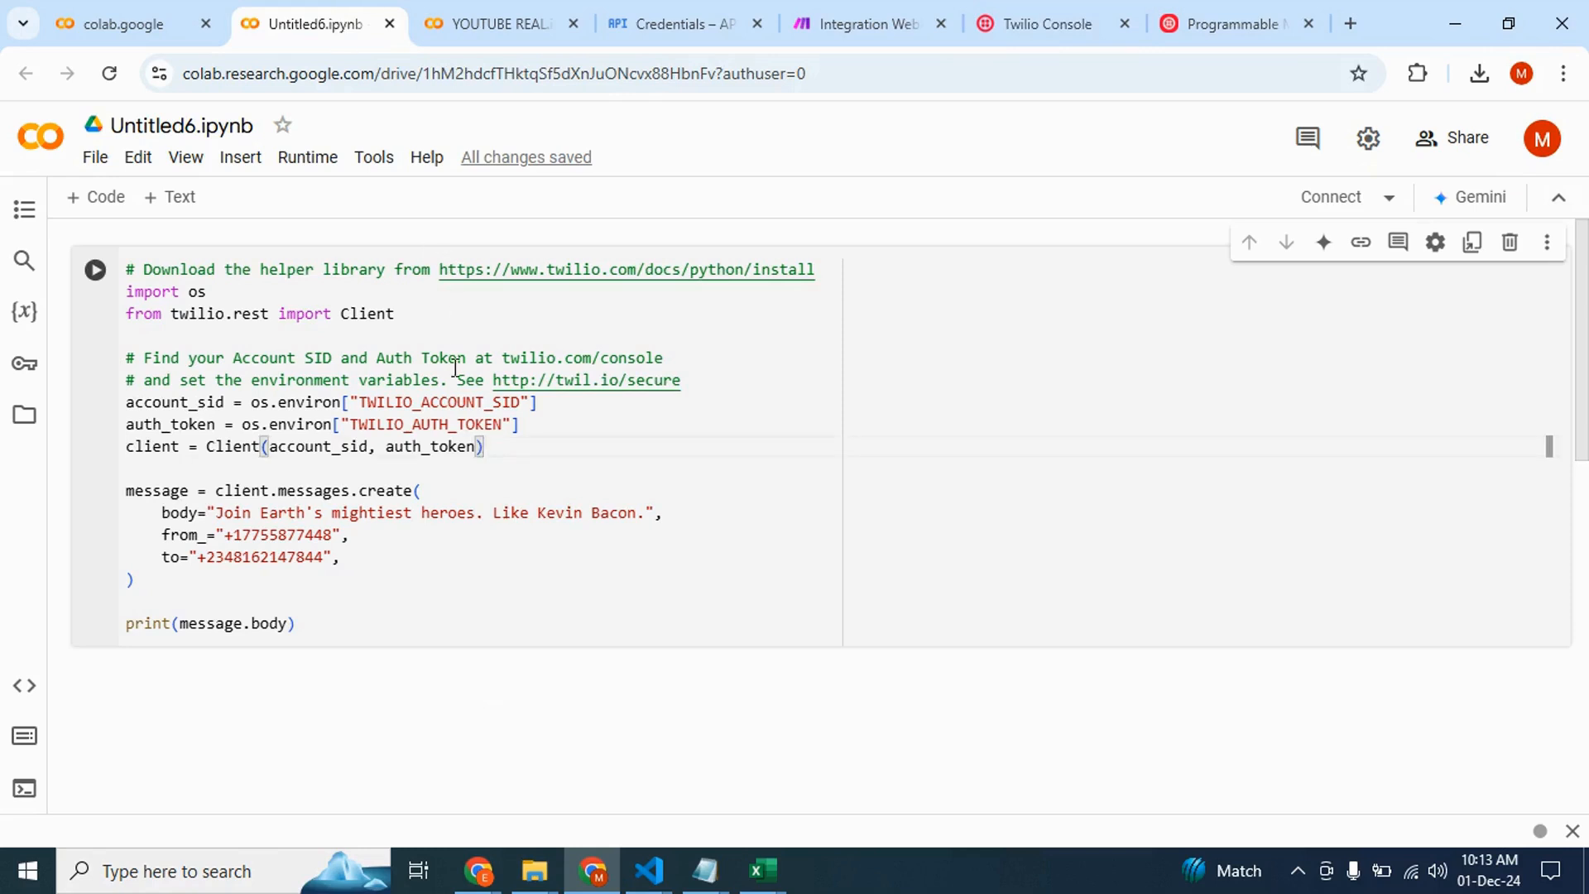
pyautogui.moveTo(552, 406); pyautogui.dragTo(250, 405)
pyautogui.write('"')
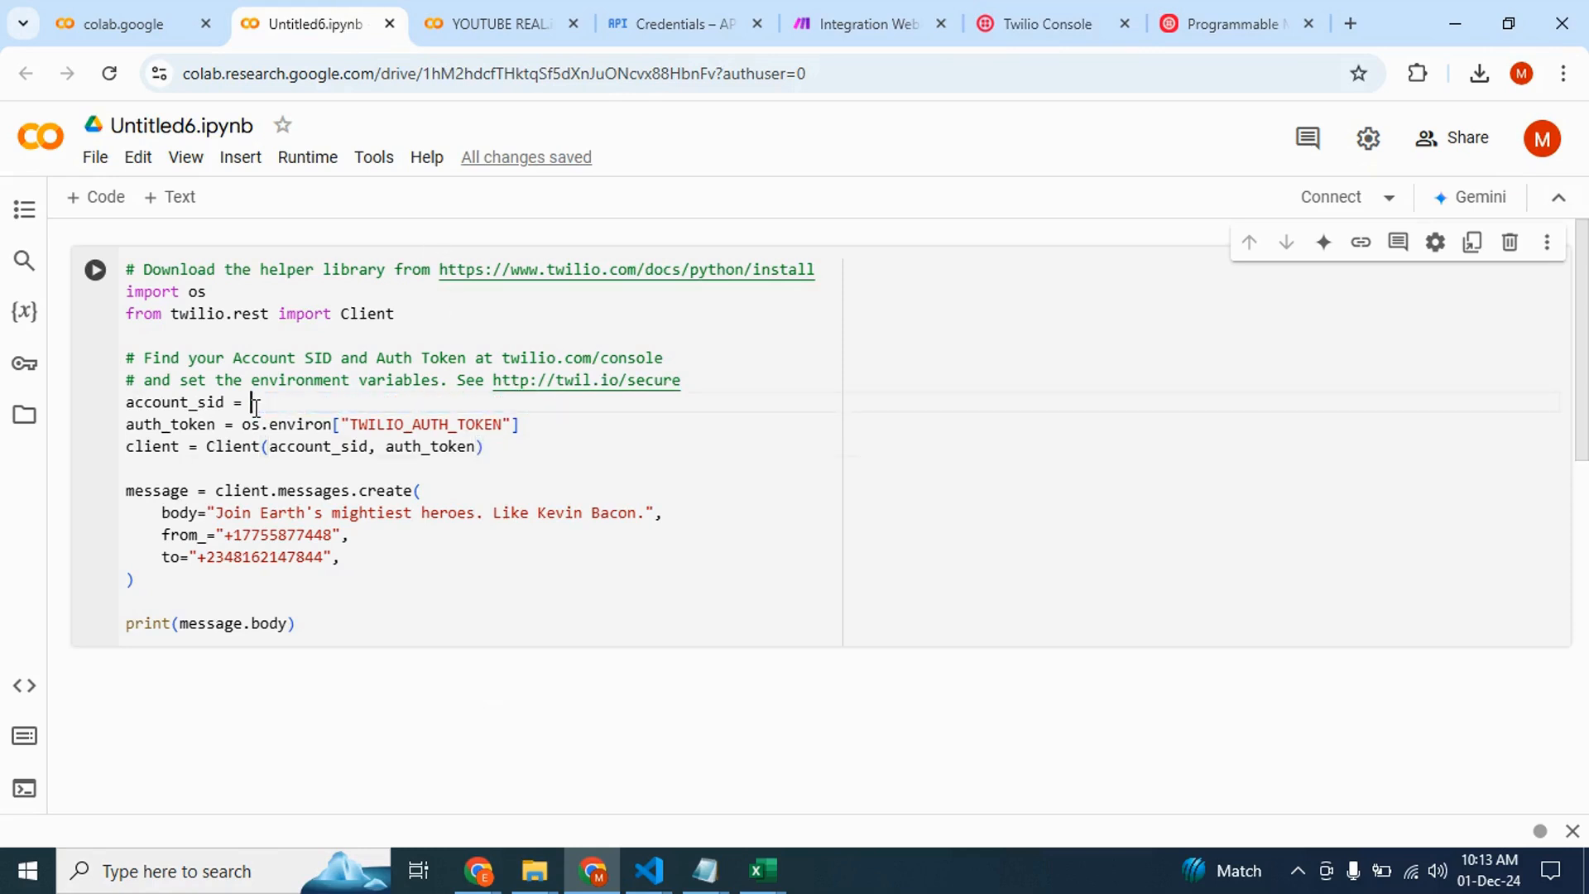
pyautogui.hotkey('ctrl', 'v')
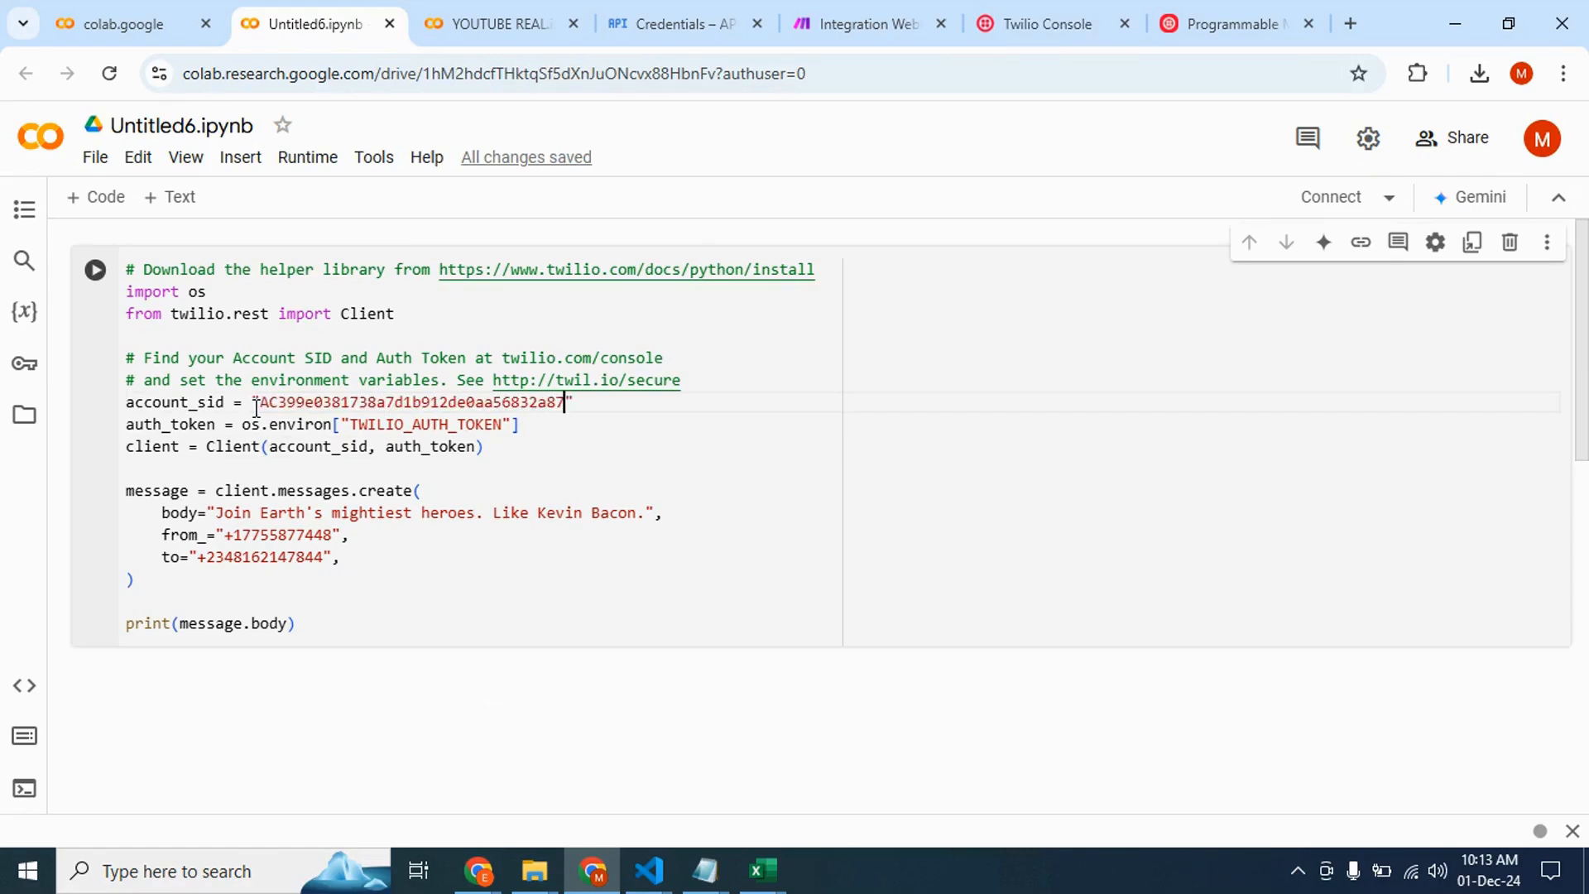
# Copy the Auth Token from the Twilio console and paste it as a quoted string in place of the auth_token environment lookup
pyautogui.click(891, 27)
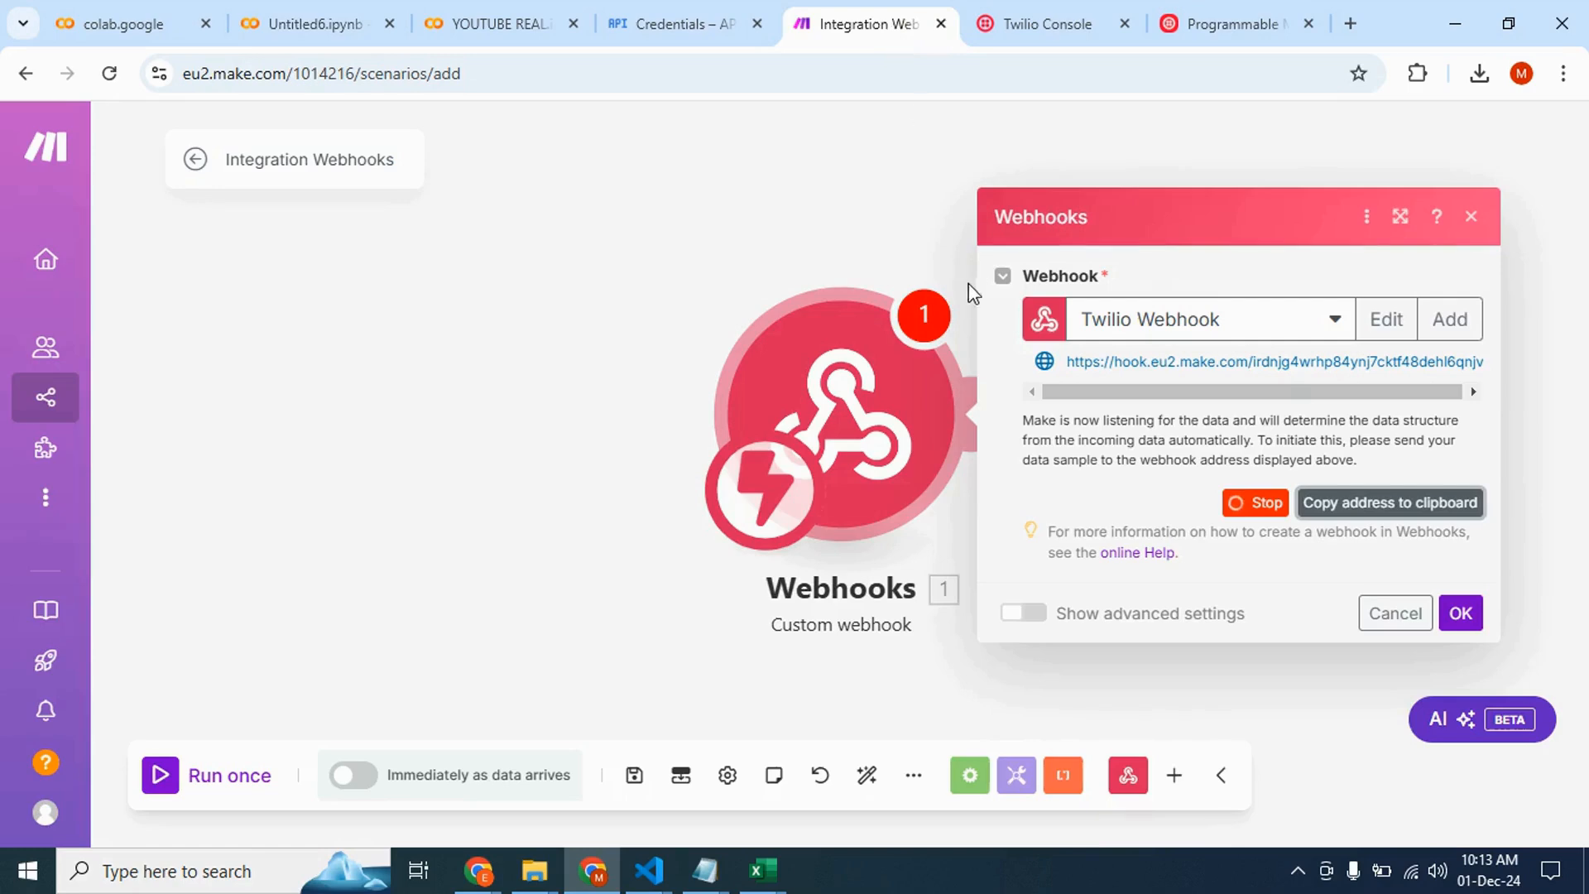
pyautogui.click(1059, 26)
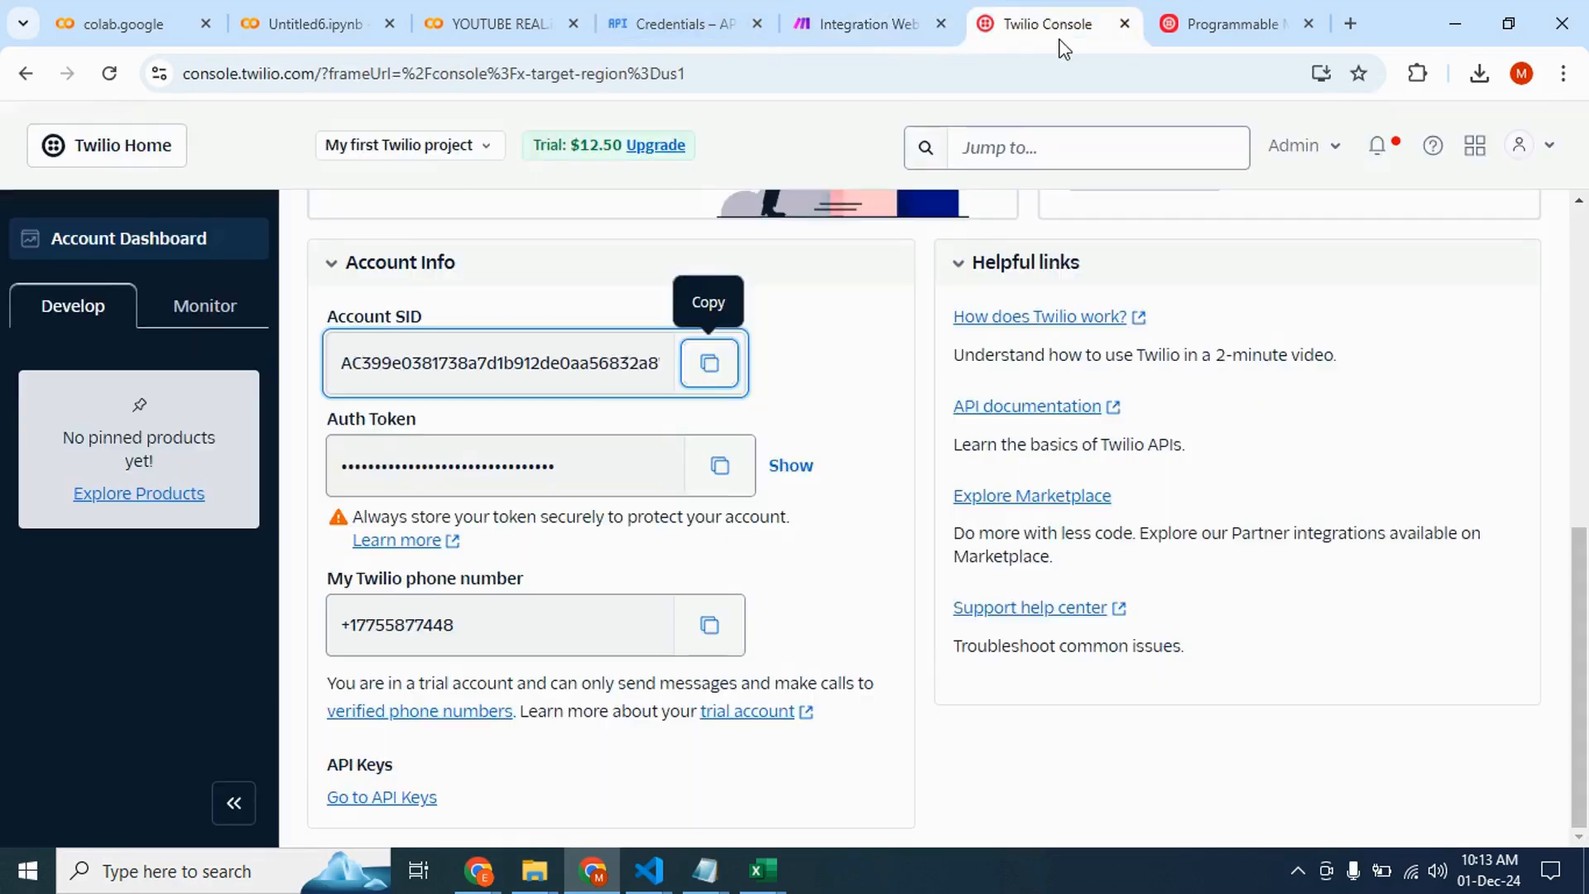
pyautogui.click(725, 484)
pyautogui.click(365, 12)
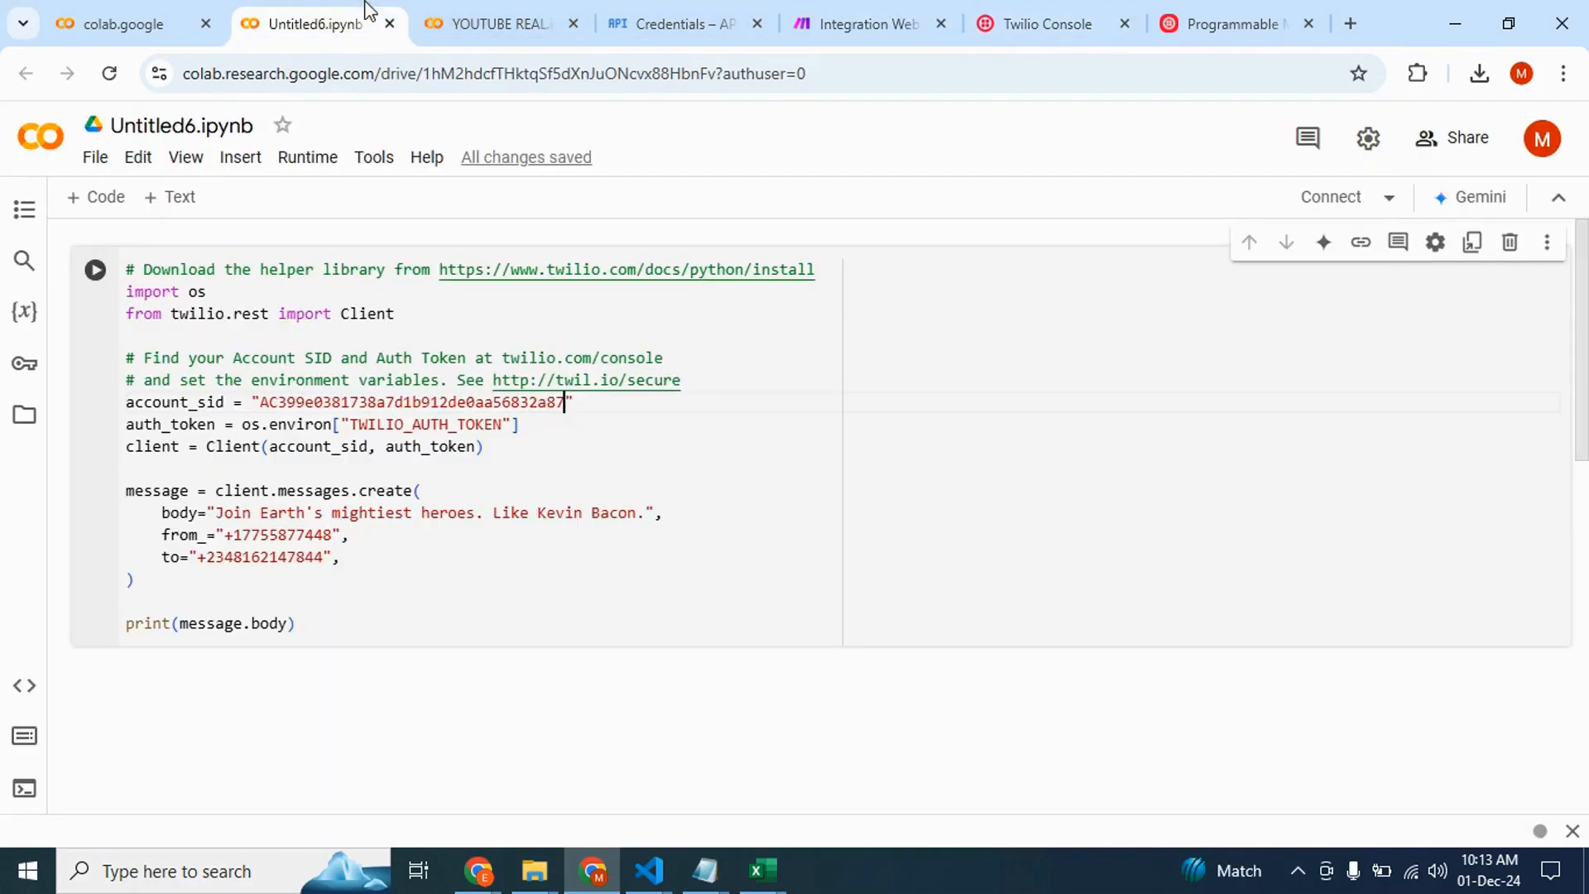
pyautogui.moveTo(538, 423); pyautogui.dragTo(247, 424)
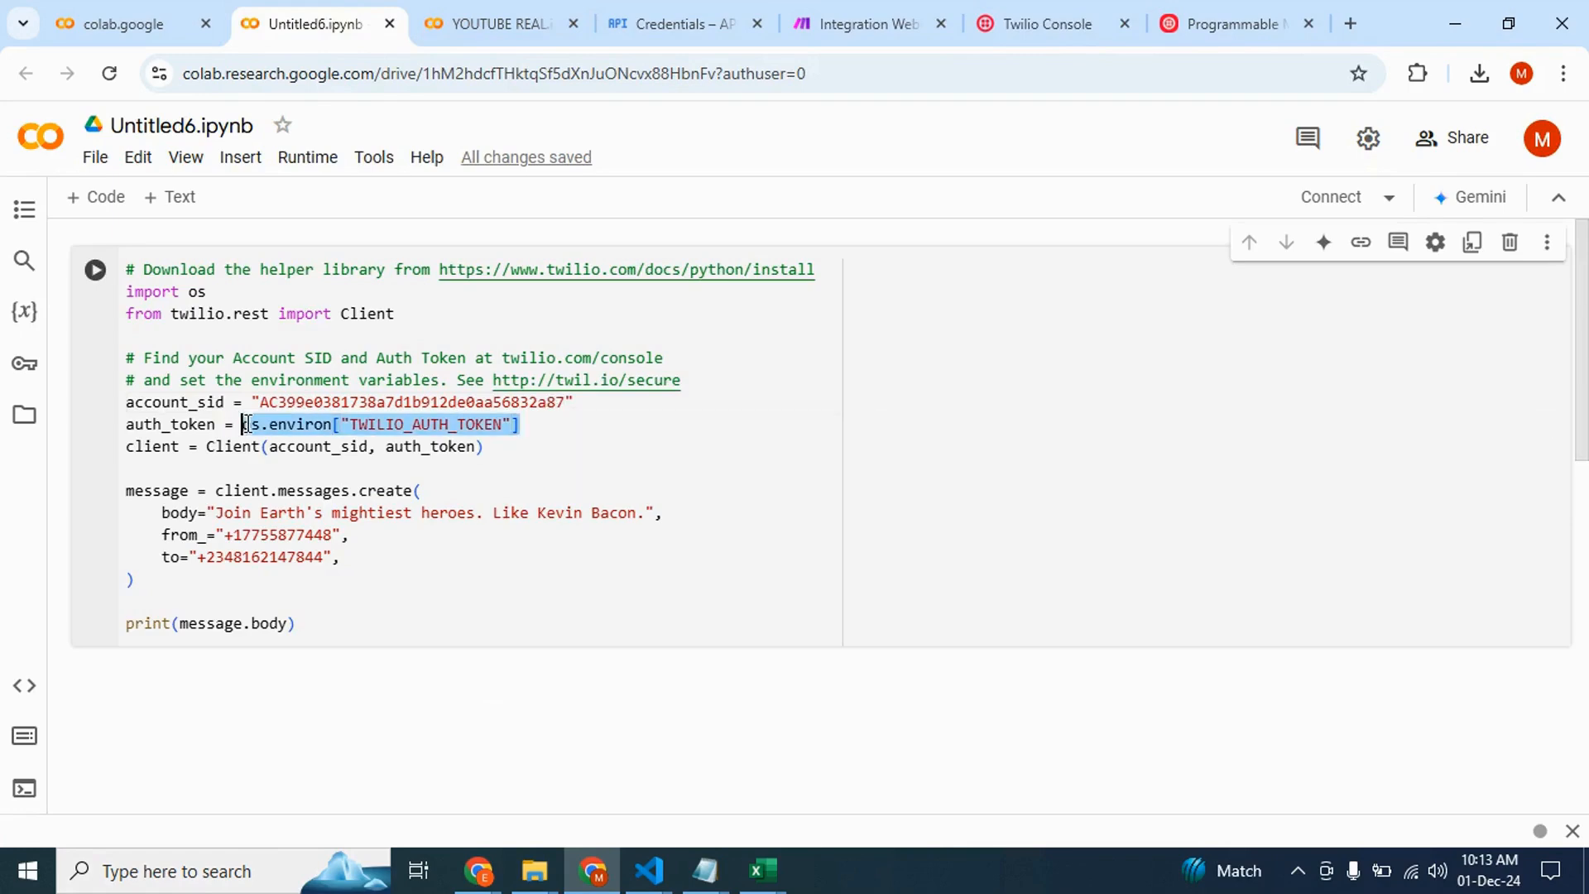
pyautogui.press('BackSpace')
pyautogui.write('"')
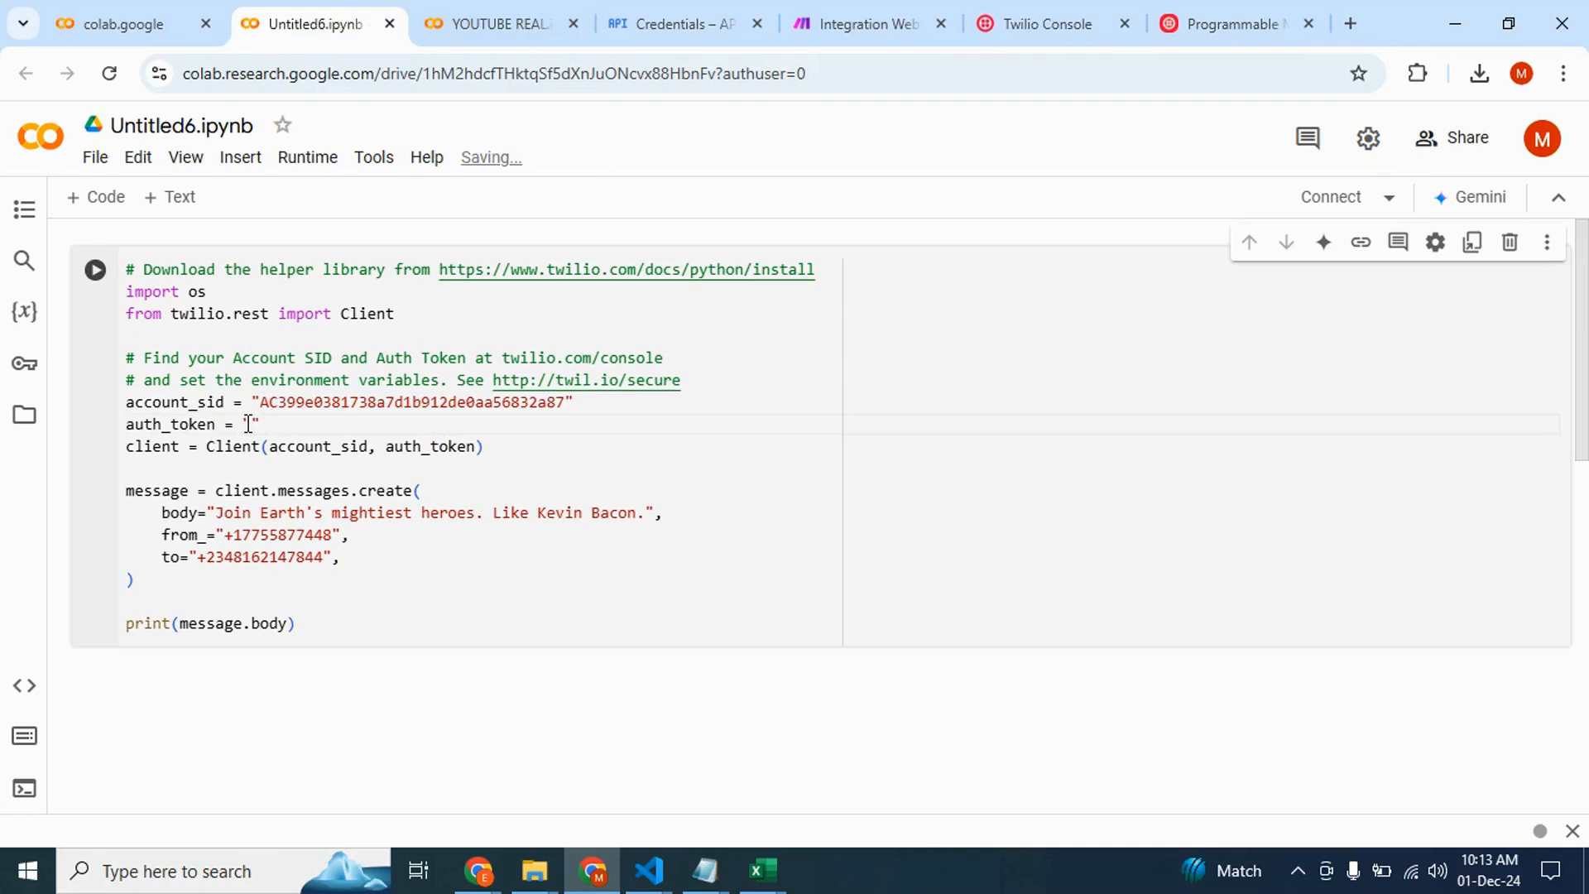
pyautogui.hotkey('ctrl', 'v')
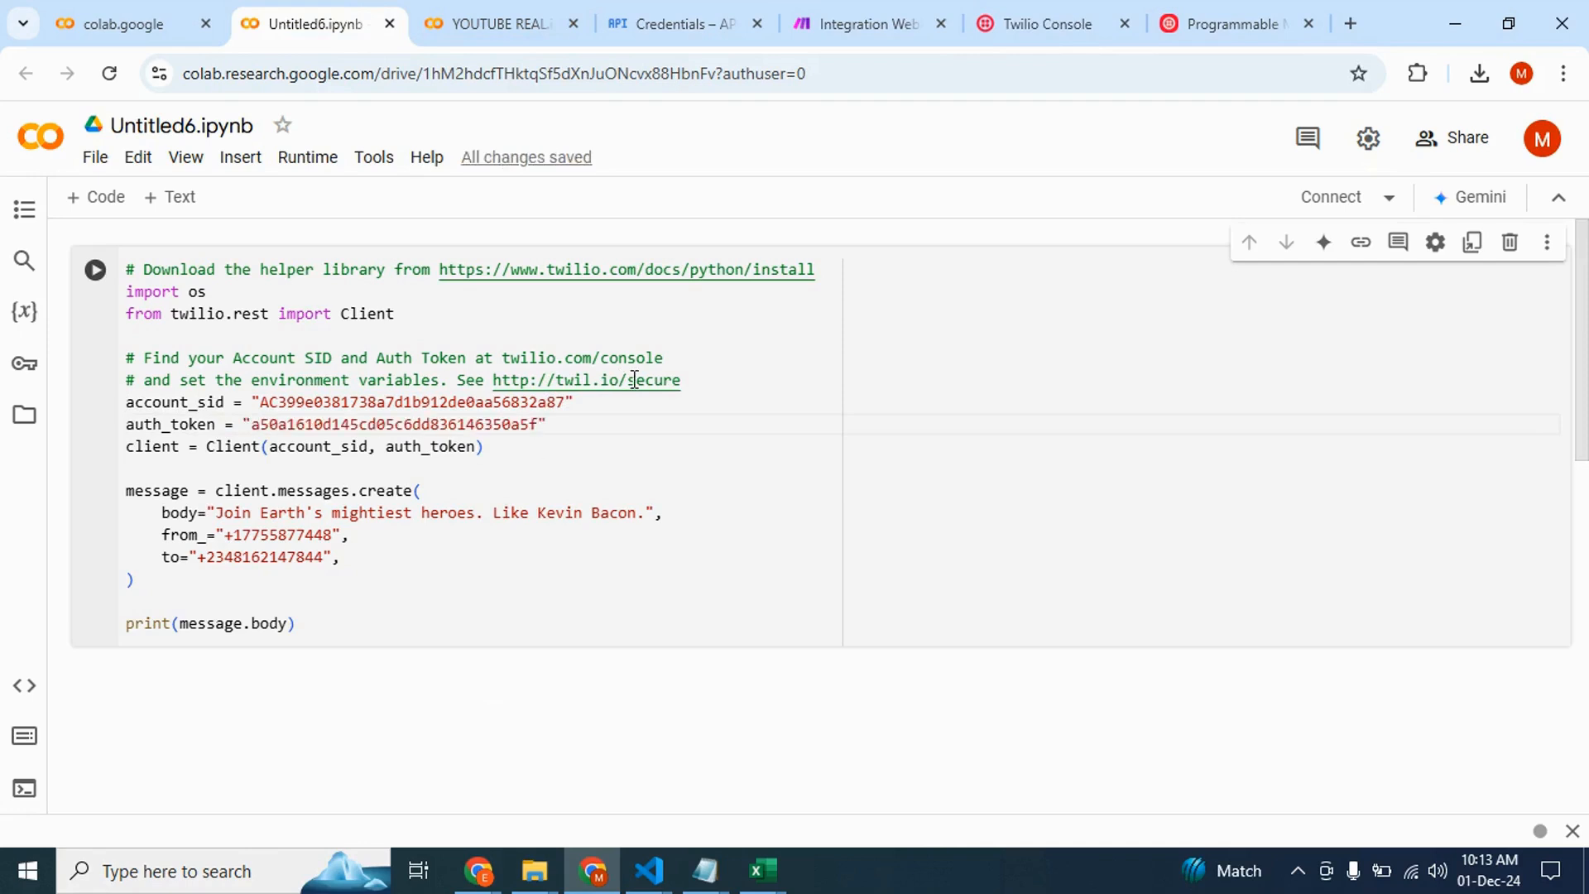
# Delete the two comment lines about finding the Account SID and Auth Token
pyautogui.moveTo(680, 380); pyautogui.dragTo(77, 345)
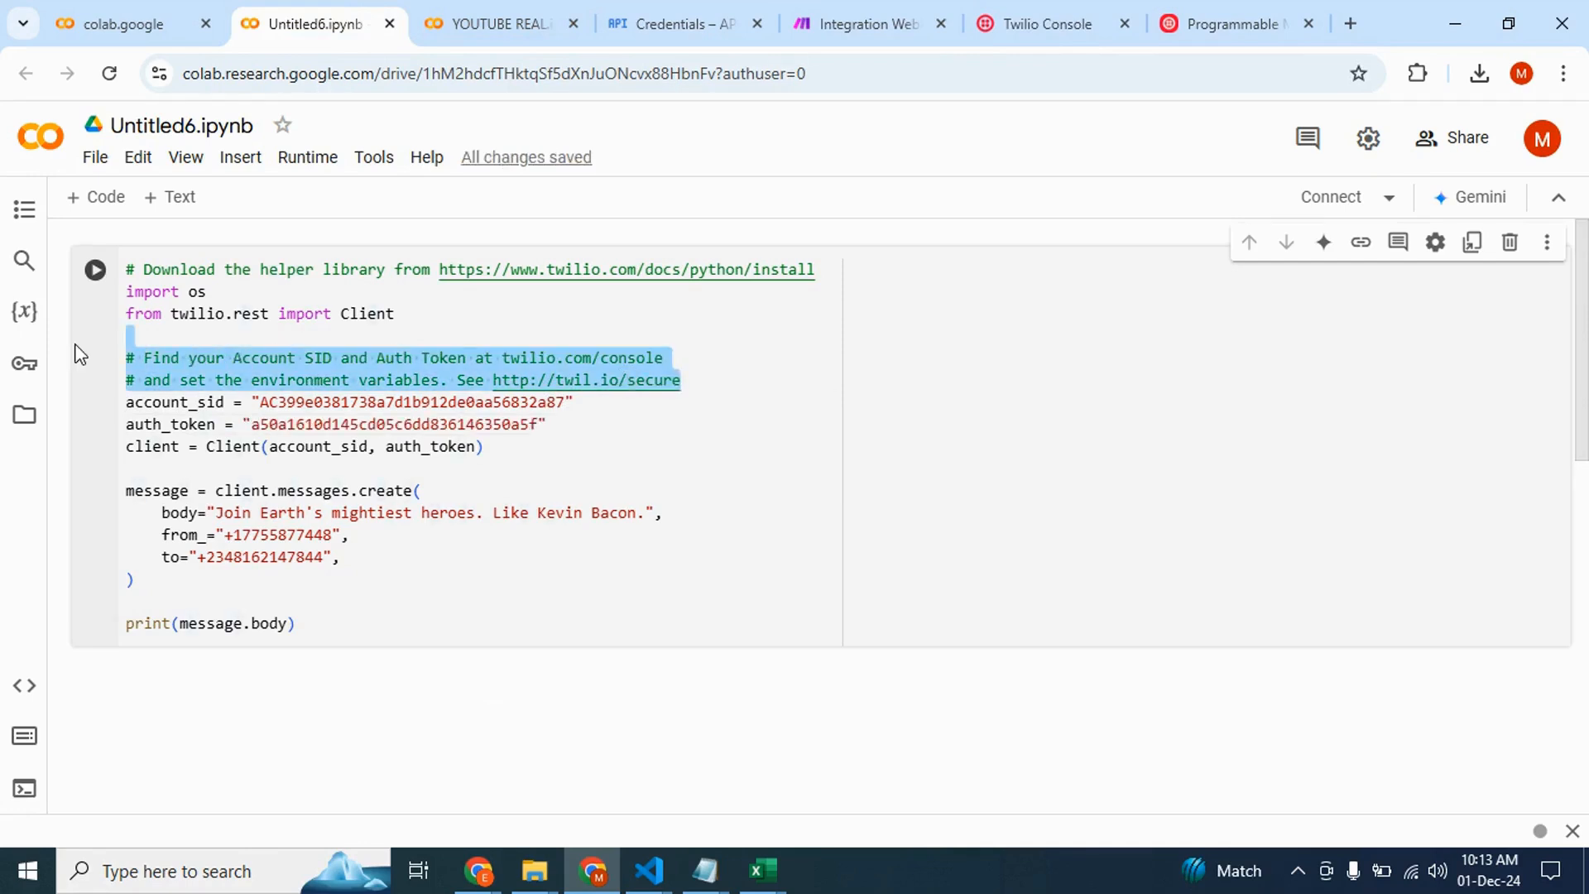
pyautogui.press('BackSpace')
pyautogui.click(483, 552)
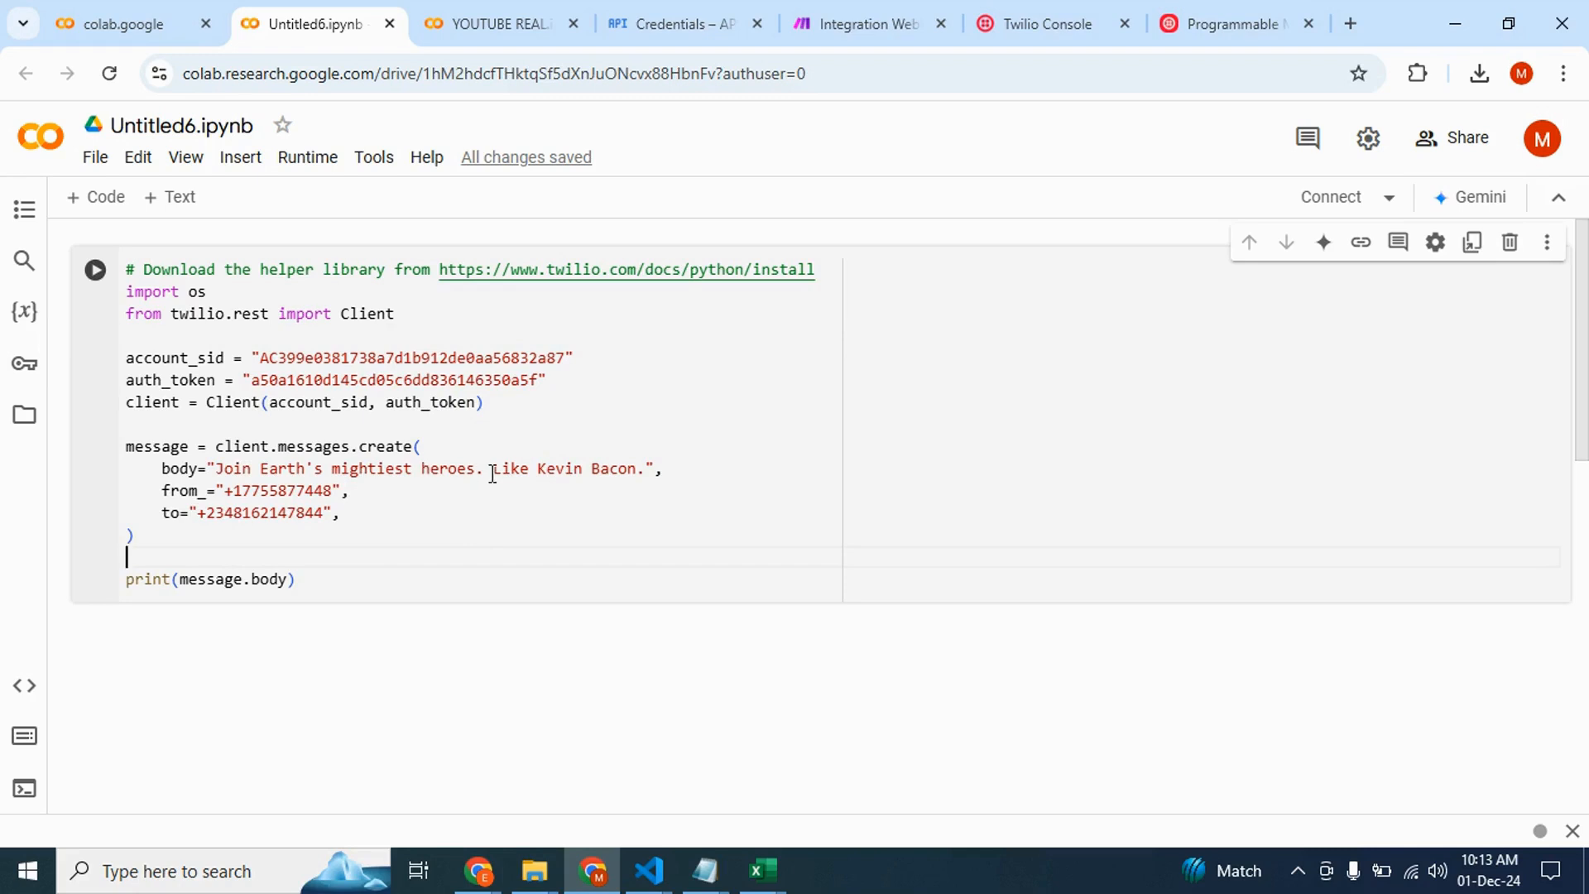
# Run the Twilio code cell and review the error output
pyautogui.click(362, 527)
pyautogui.hotkey('shift', 'Return')
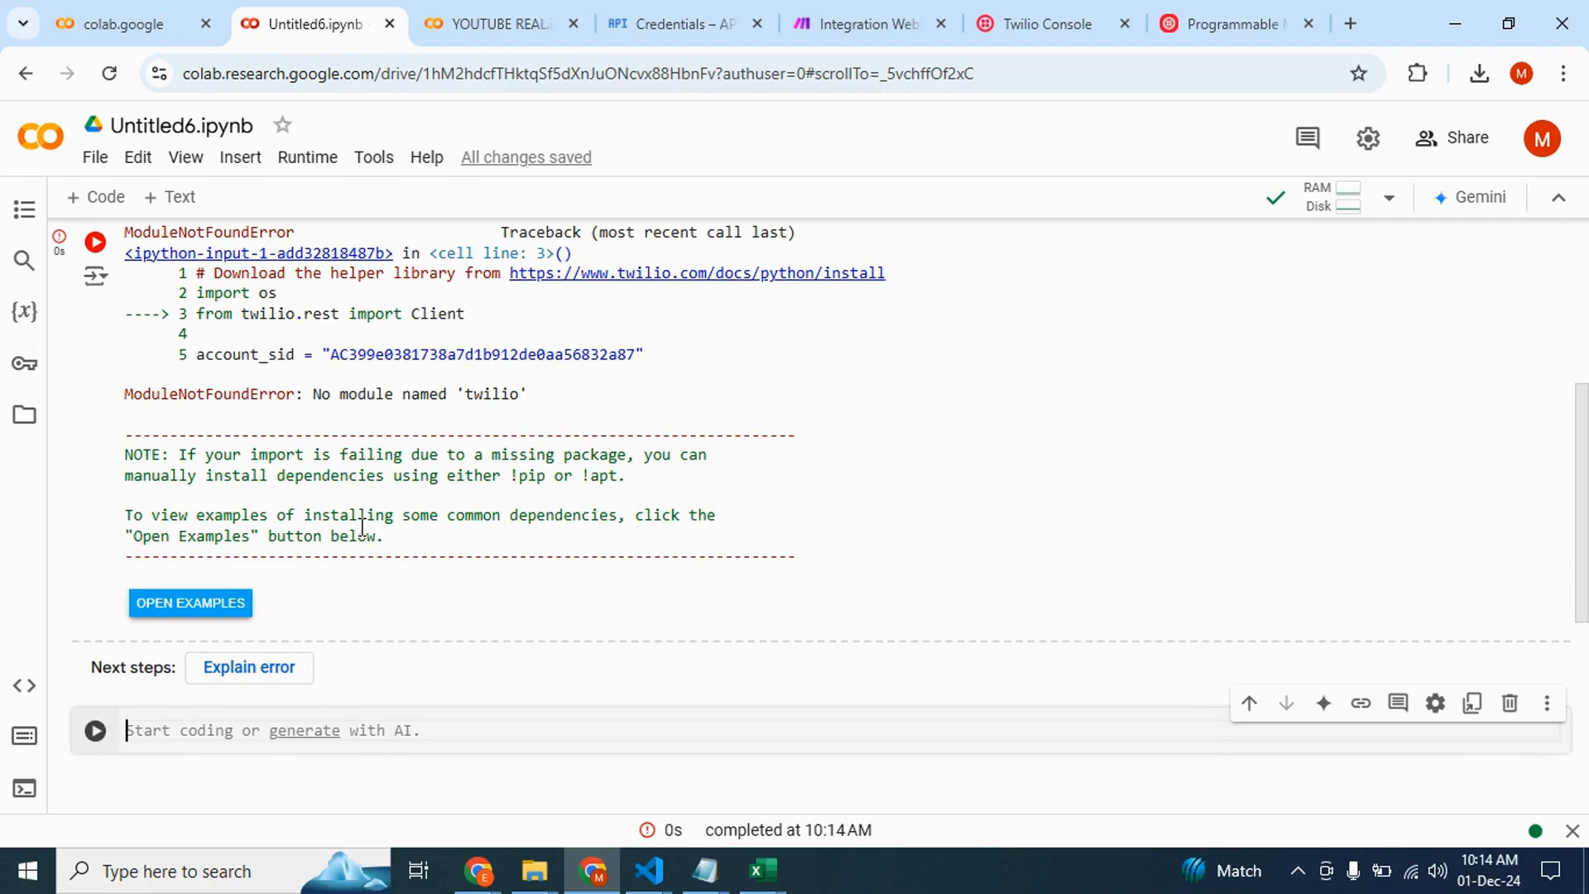
pyautogui.scroll(3, 436, 592)
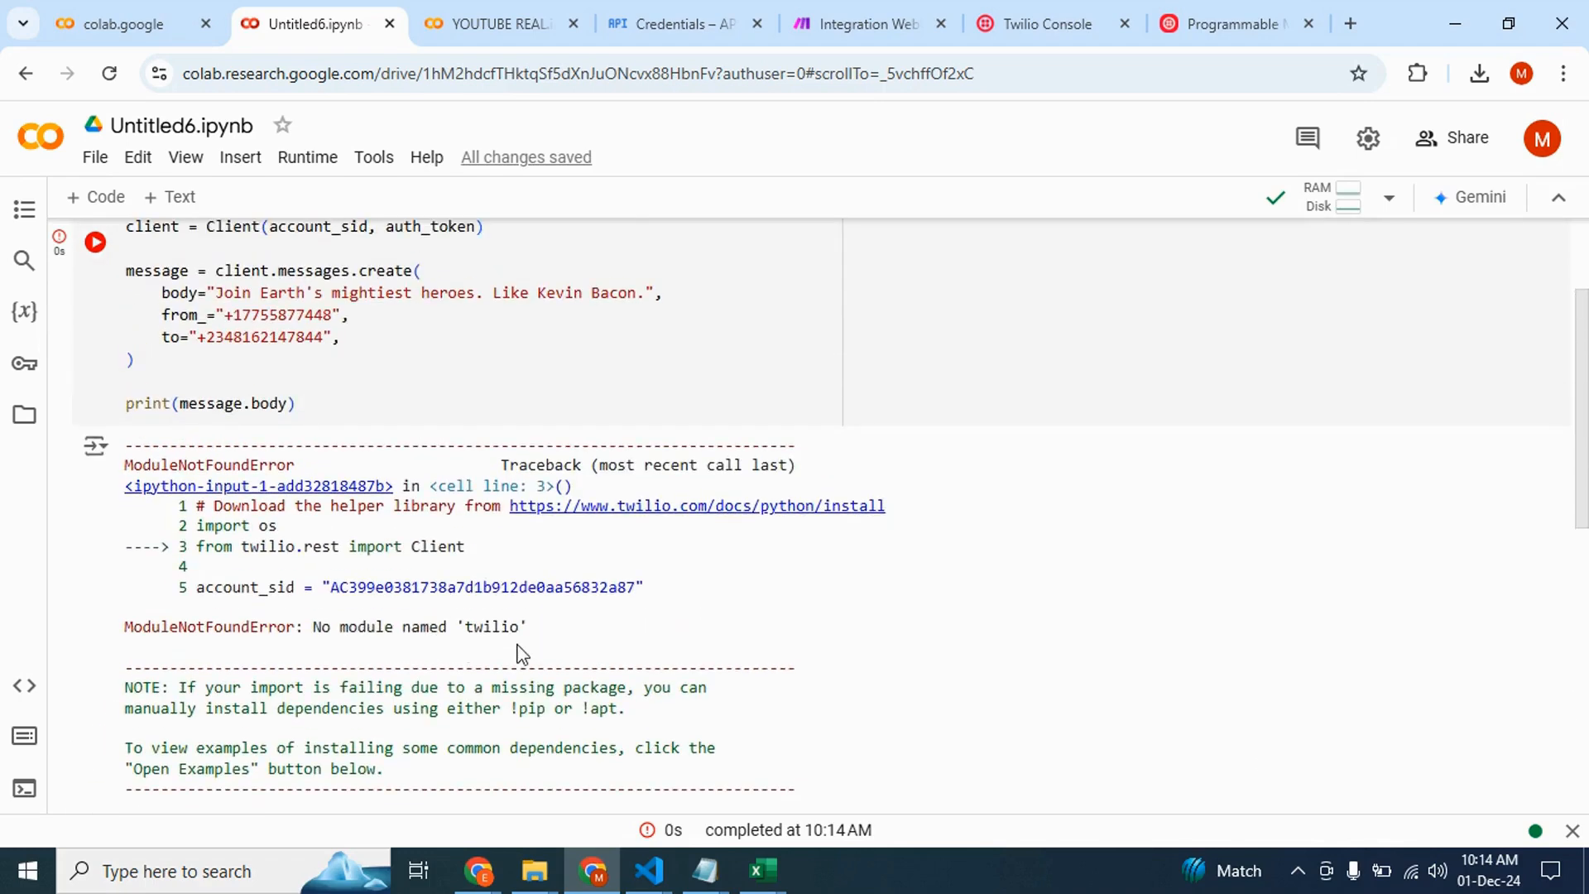
pyautogui.click(519, 629)
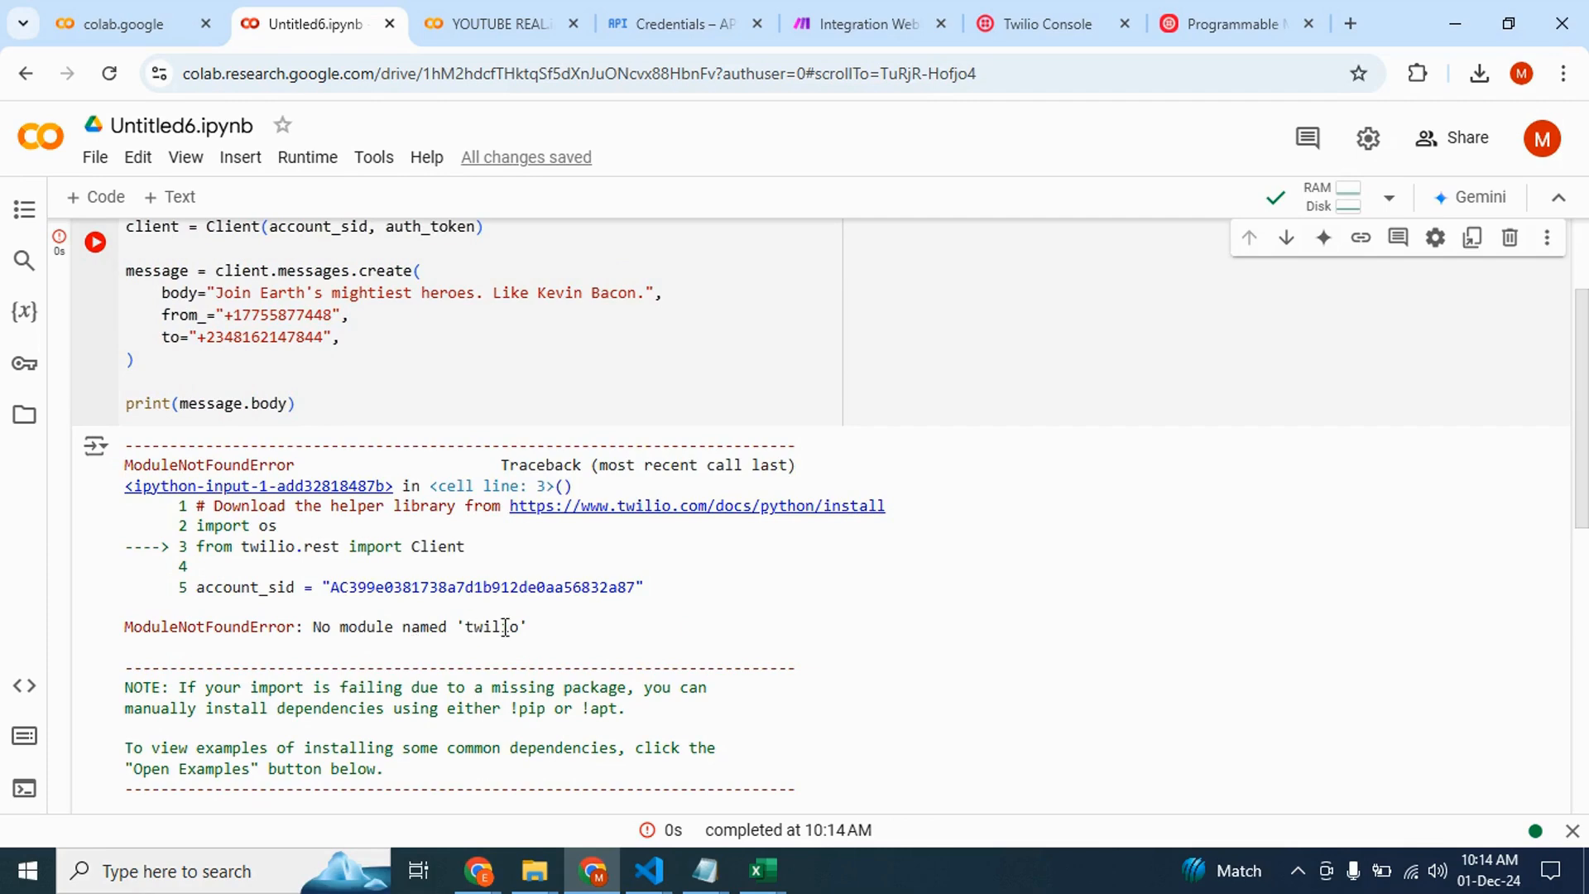
pyautogui.scroll(2, 518, 591)
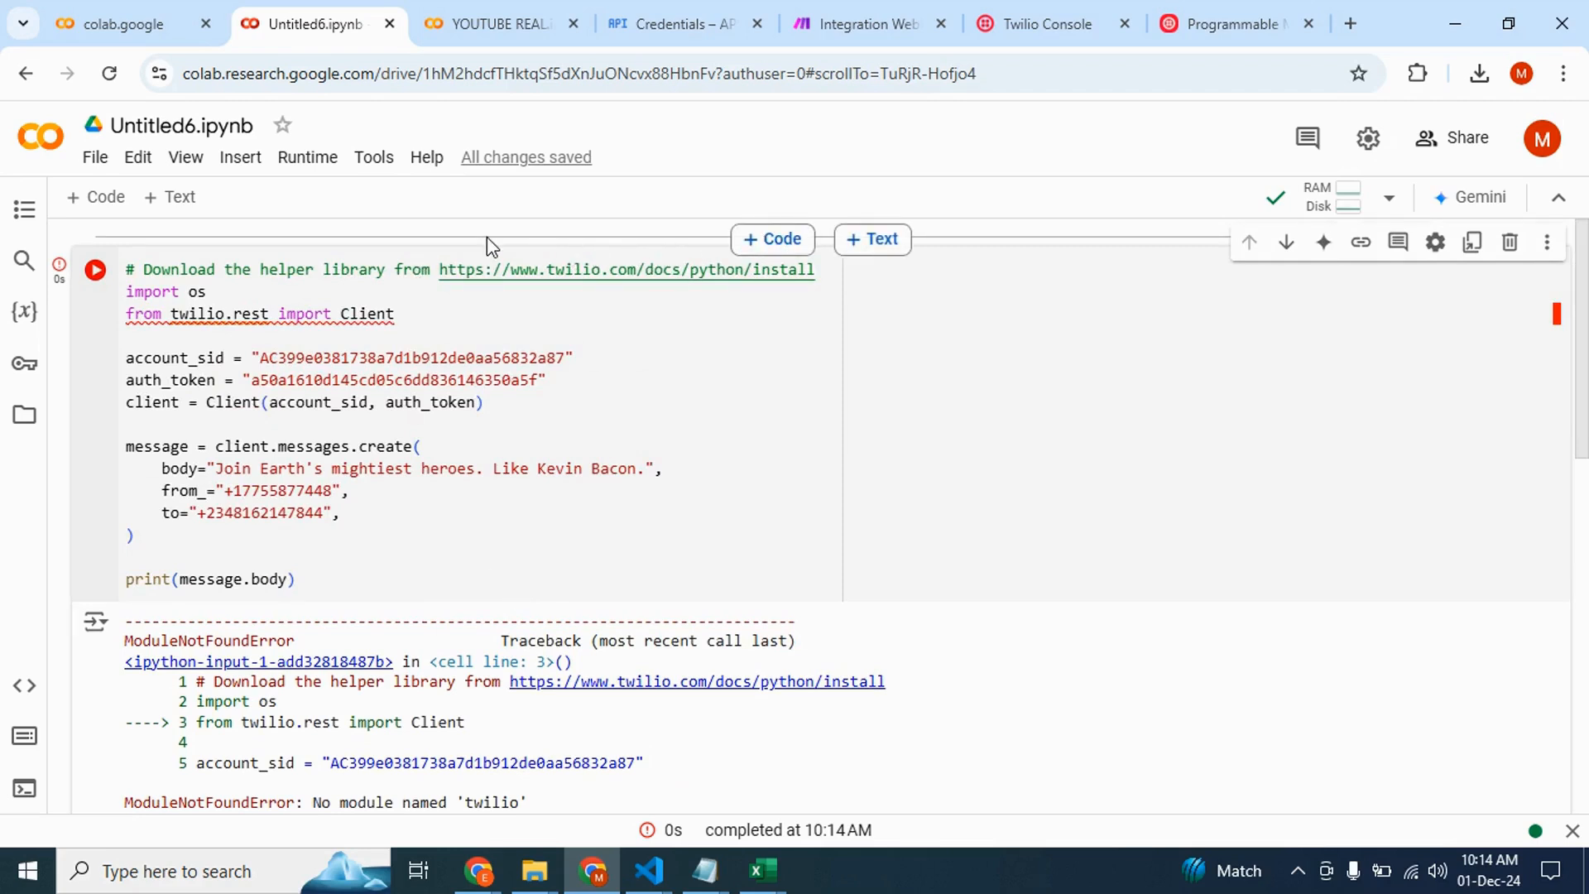
# Insert a new code cell above and run !pip install twilio
pyautogui.click(772, 238)
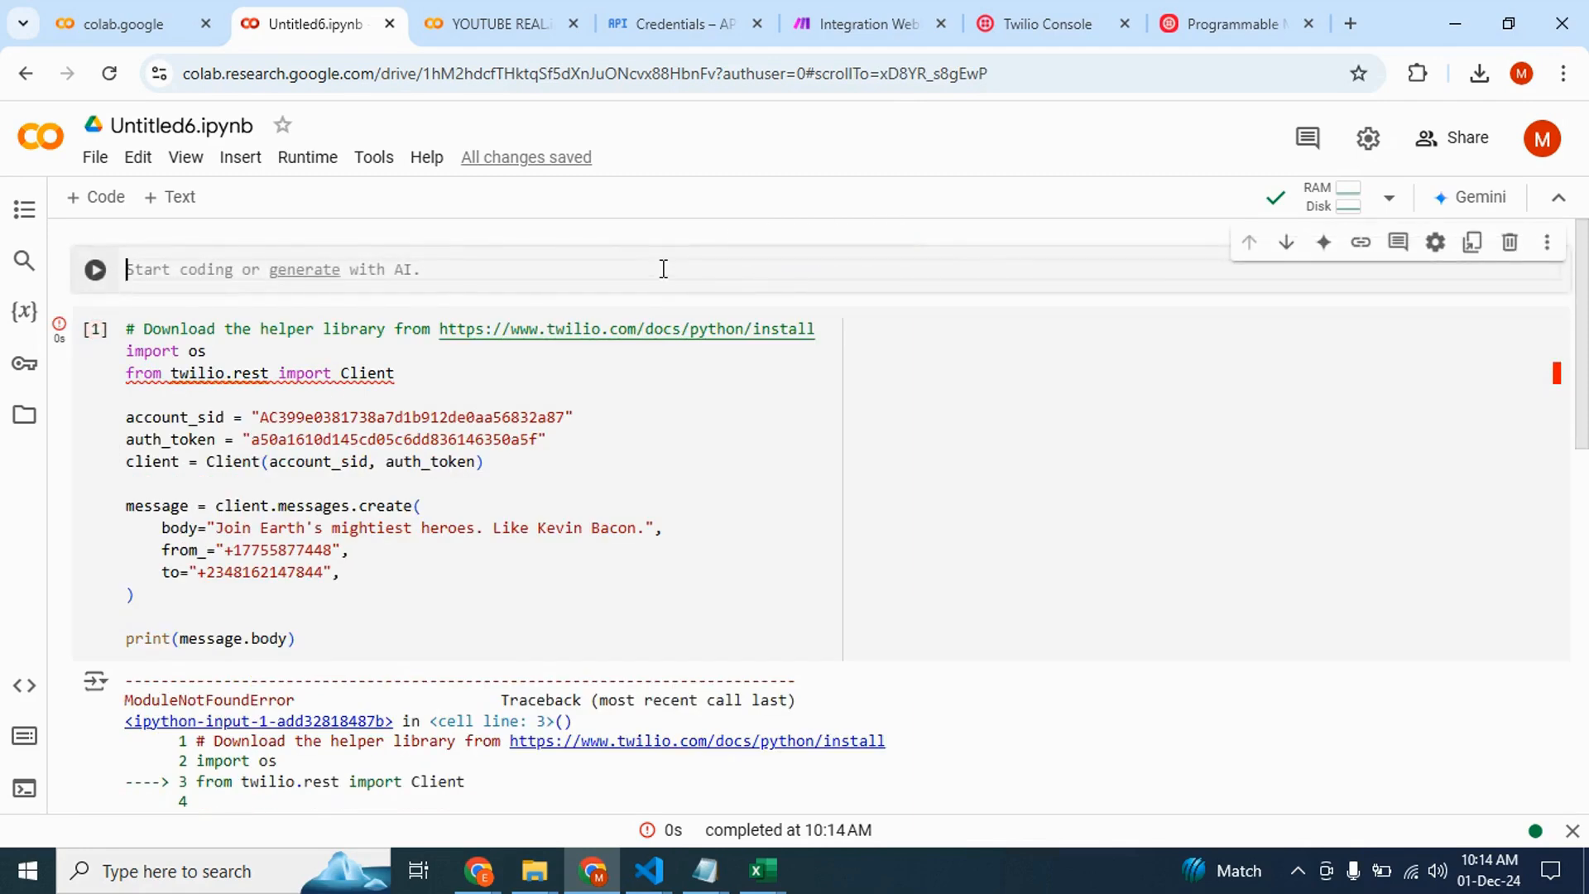
pyautogui.write('!pip i')
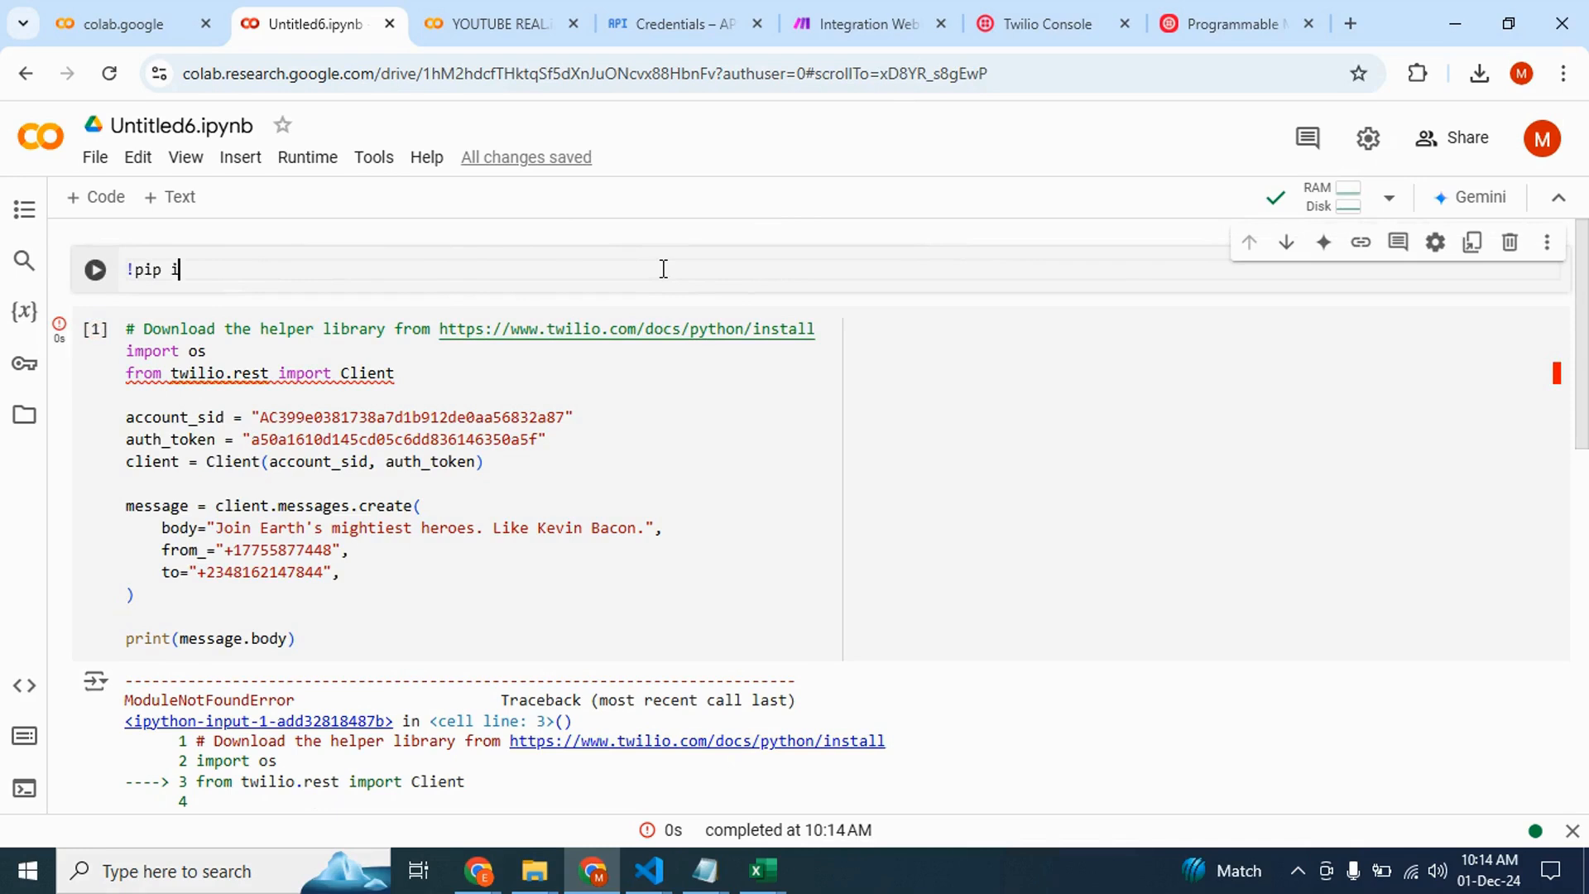
pyautogui.write('nstall twilio')
pyautogui.hotkey('shift', 'Return')
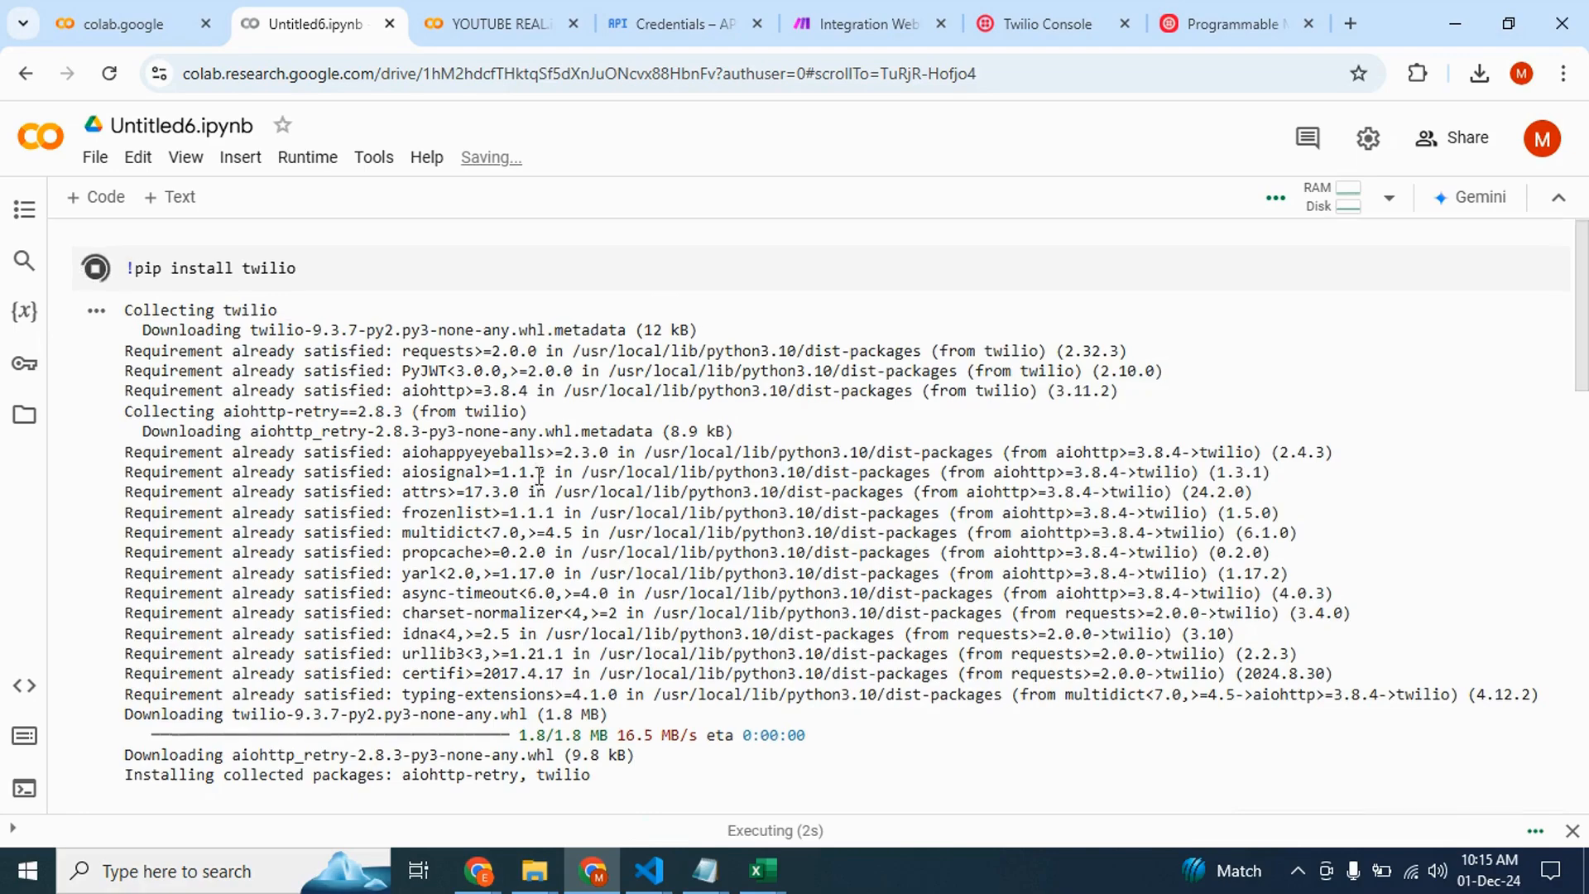
# Re-run the Twilio SMS cell after the installation and review its sent-message output
pyautogui.scroll(-4, 536, 478)
pyautogui.scroll(2, 539, 476)
pyautogui.scroll(4, 539, 476)
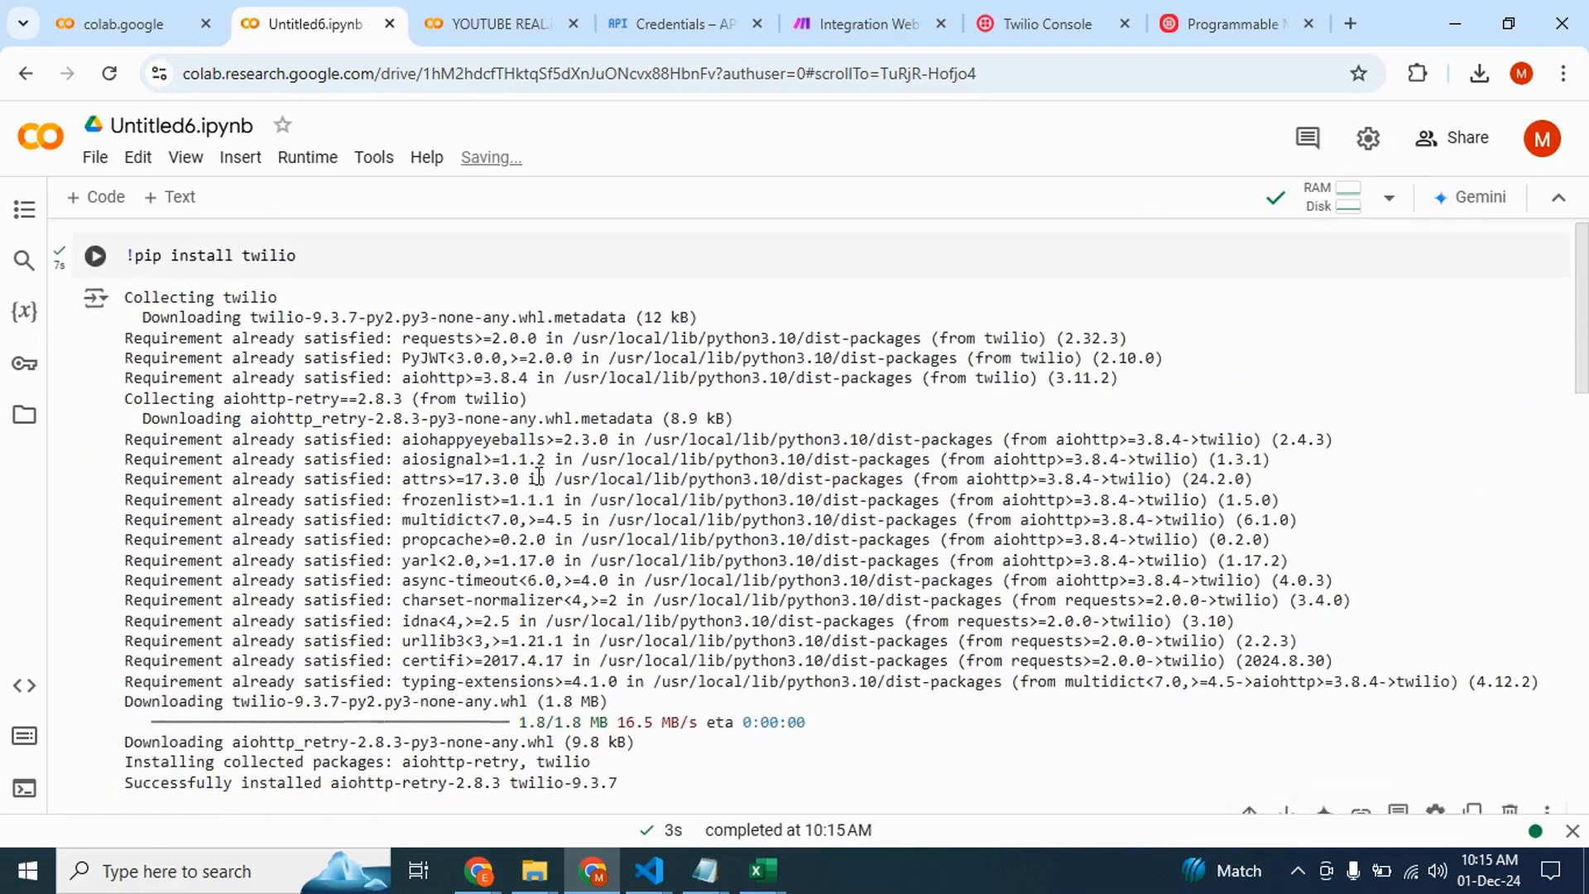
pyautogui.scroll(-6, 480, 494)
pyautogui.click(479, 494)
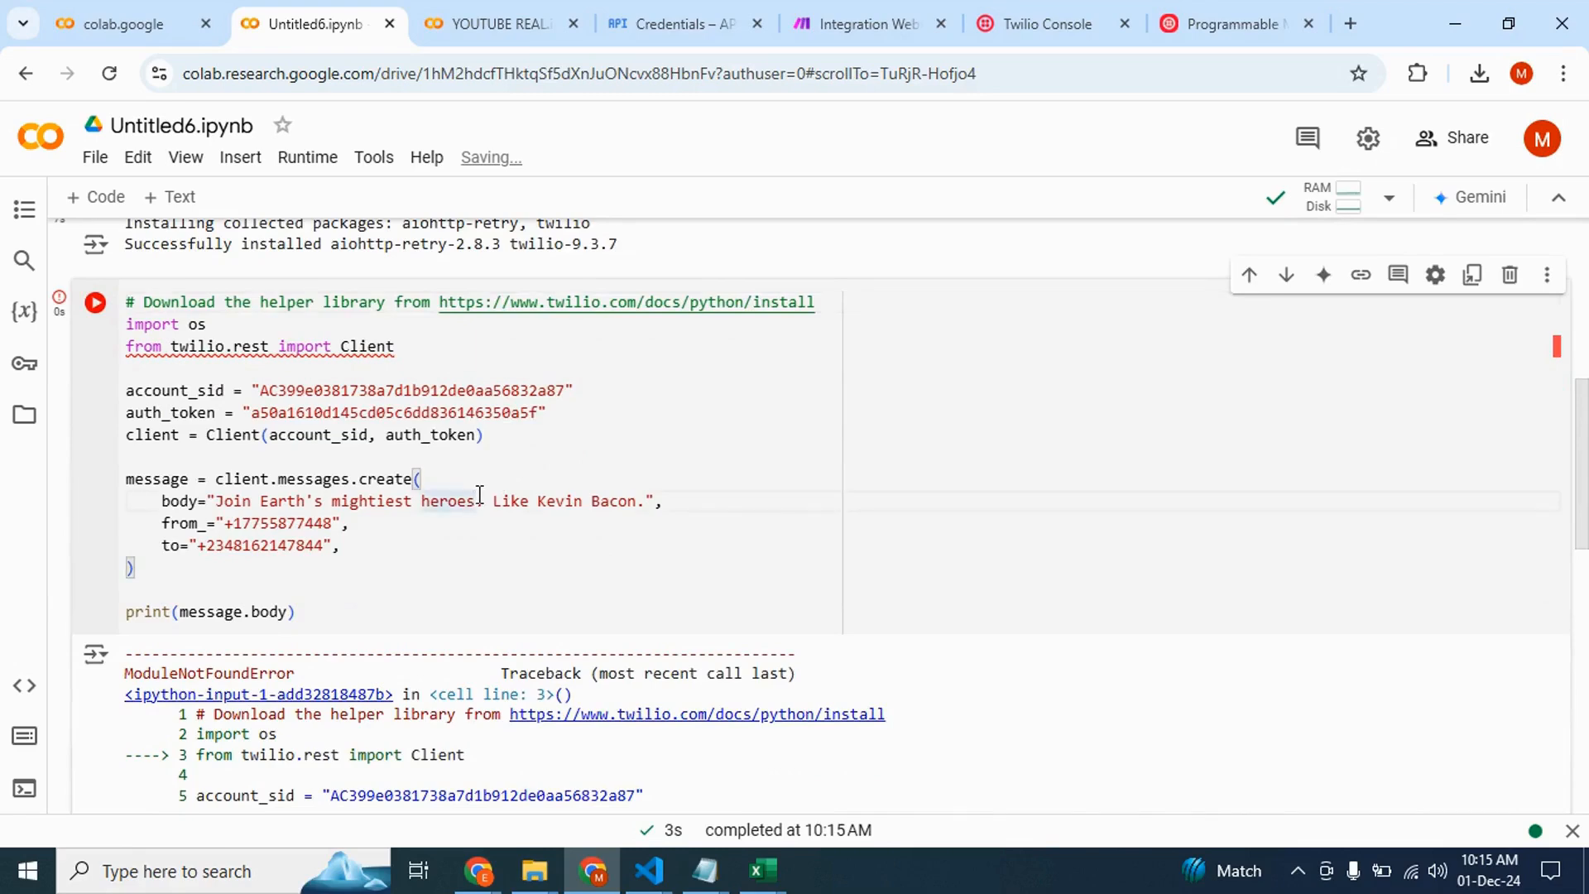
pyautogui.scroll(-5, 479, 494)
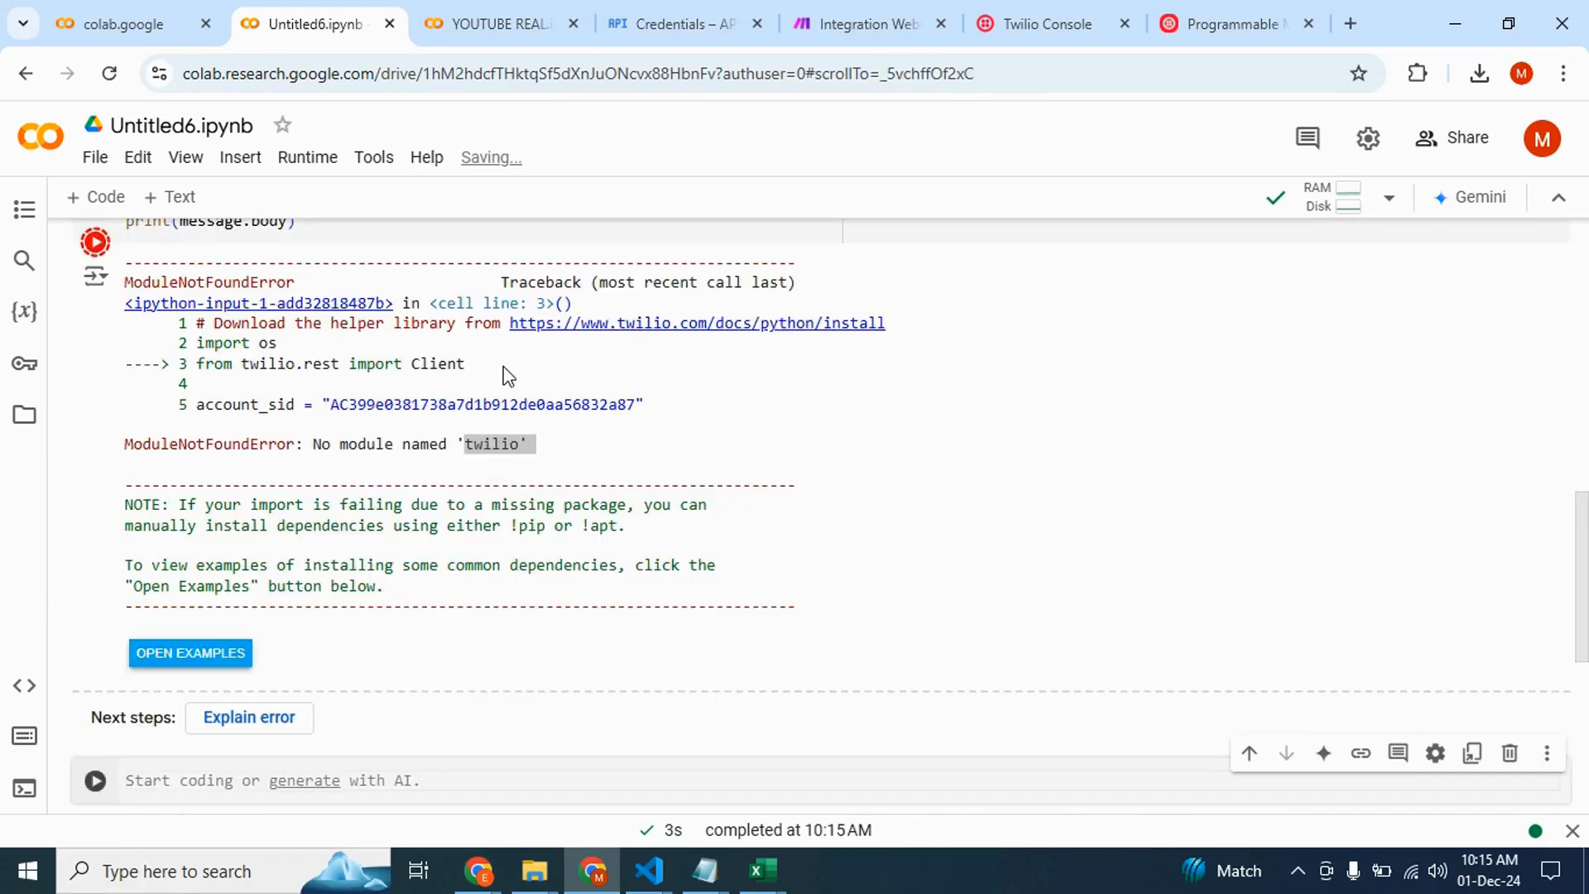
pyautogui.scroll(3, 392, 362)
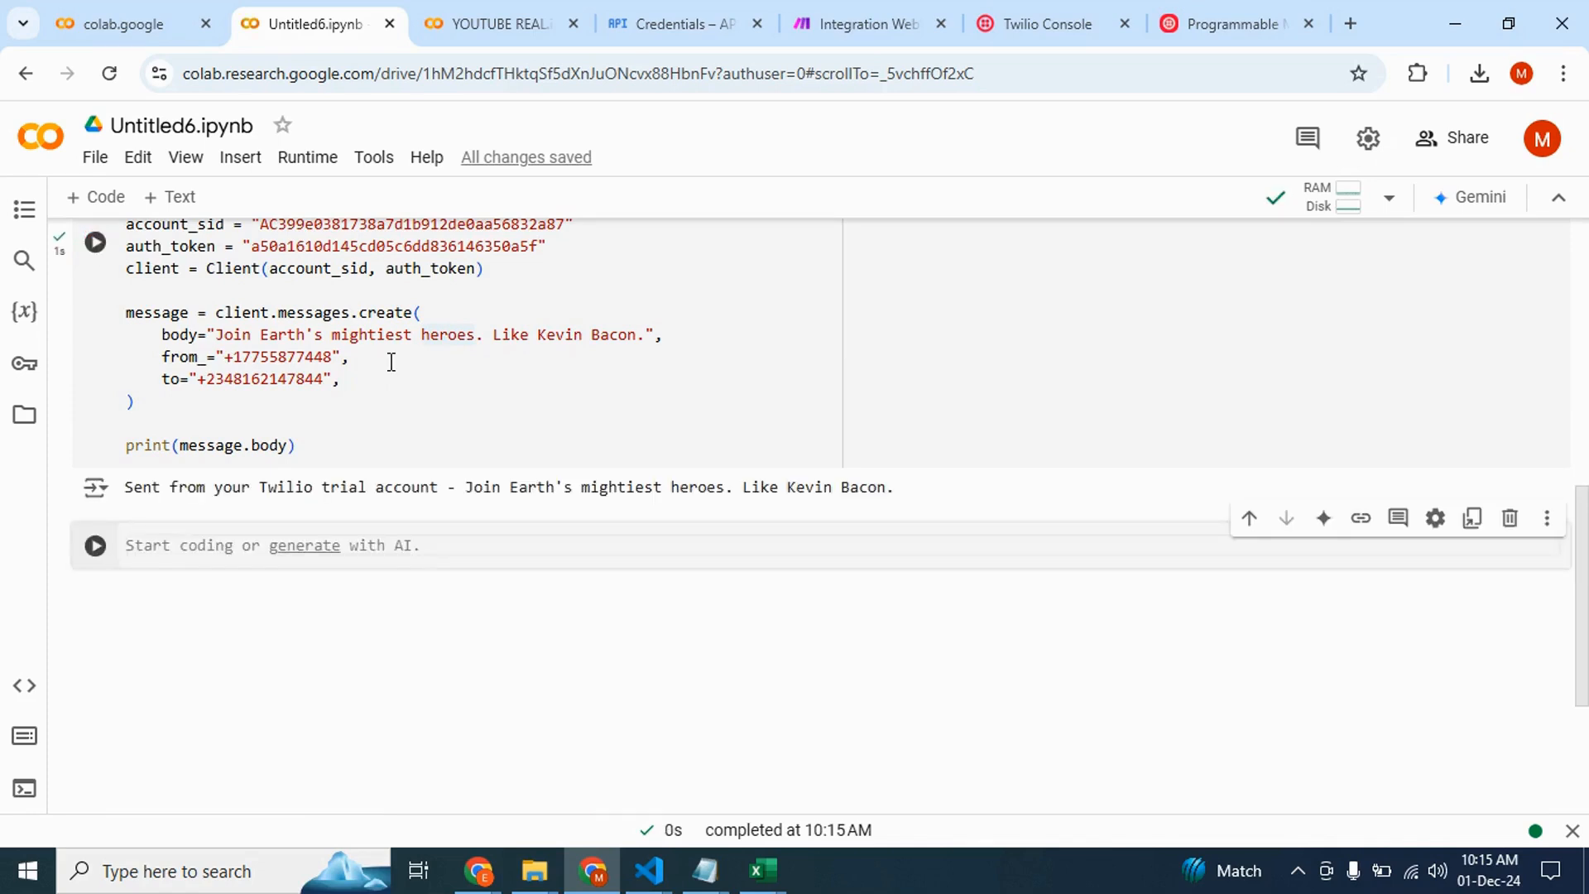
pyautogui.click(515, 429)
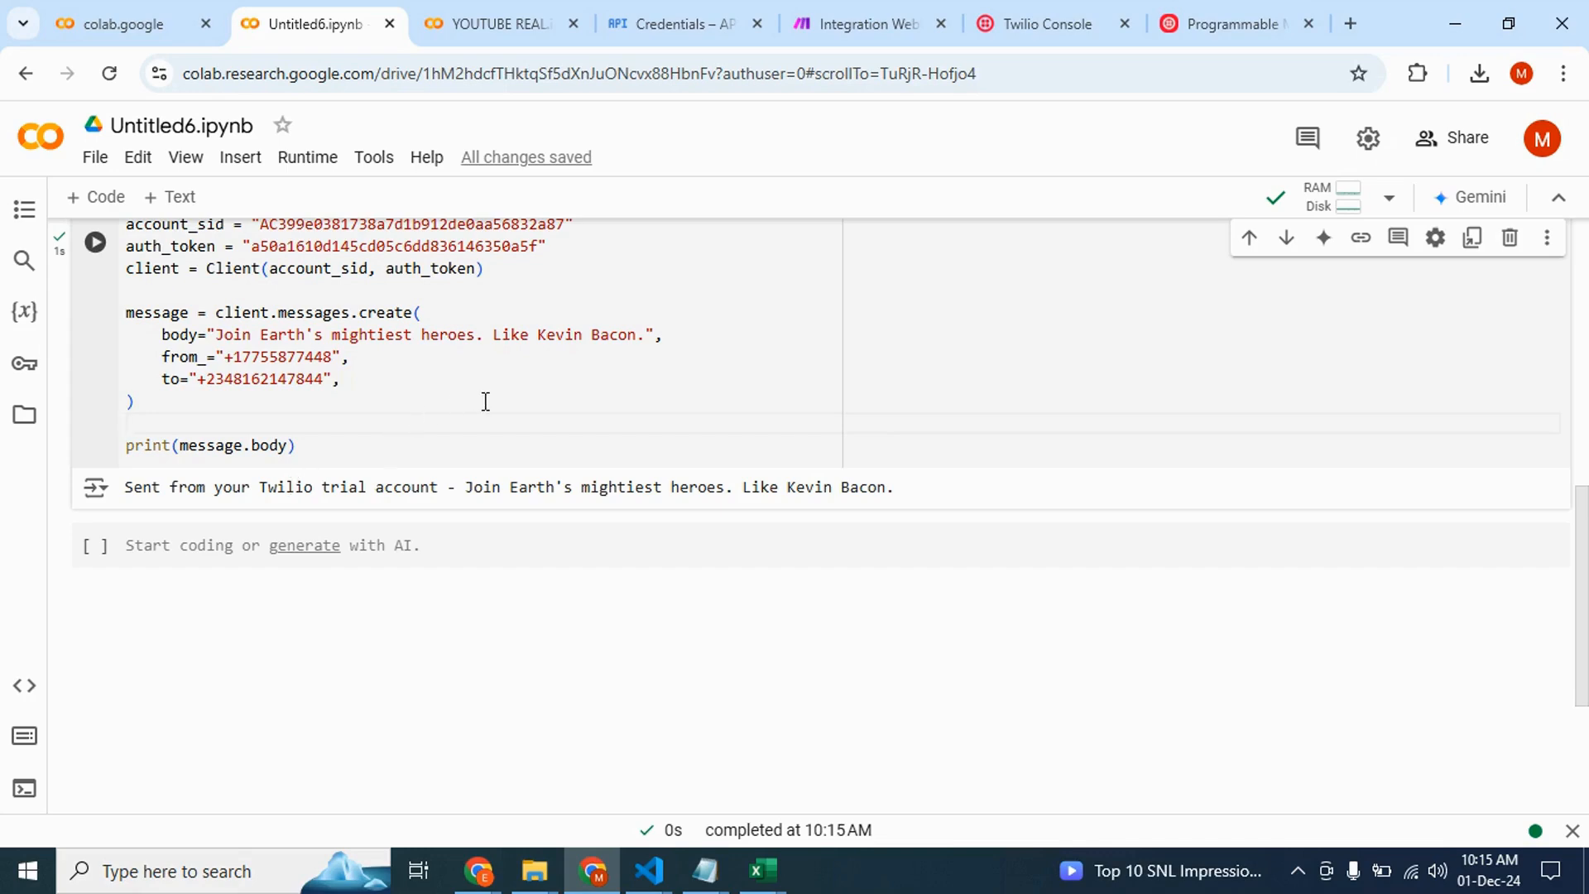
pyautogui.scroll(2, 398, 387)
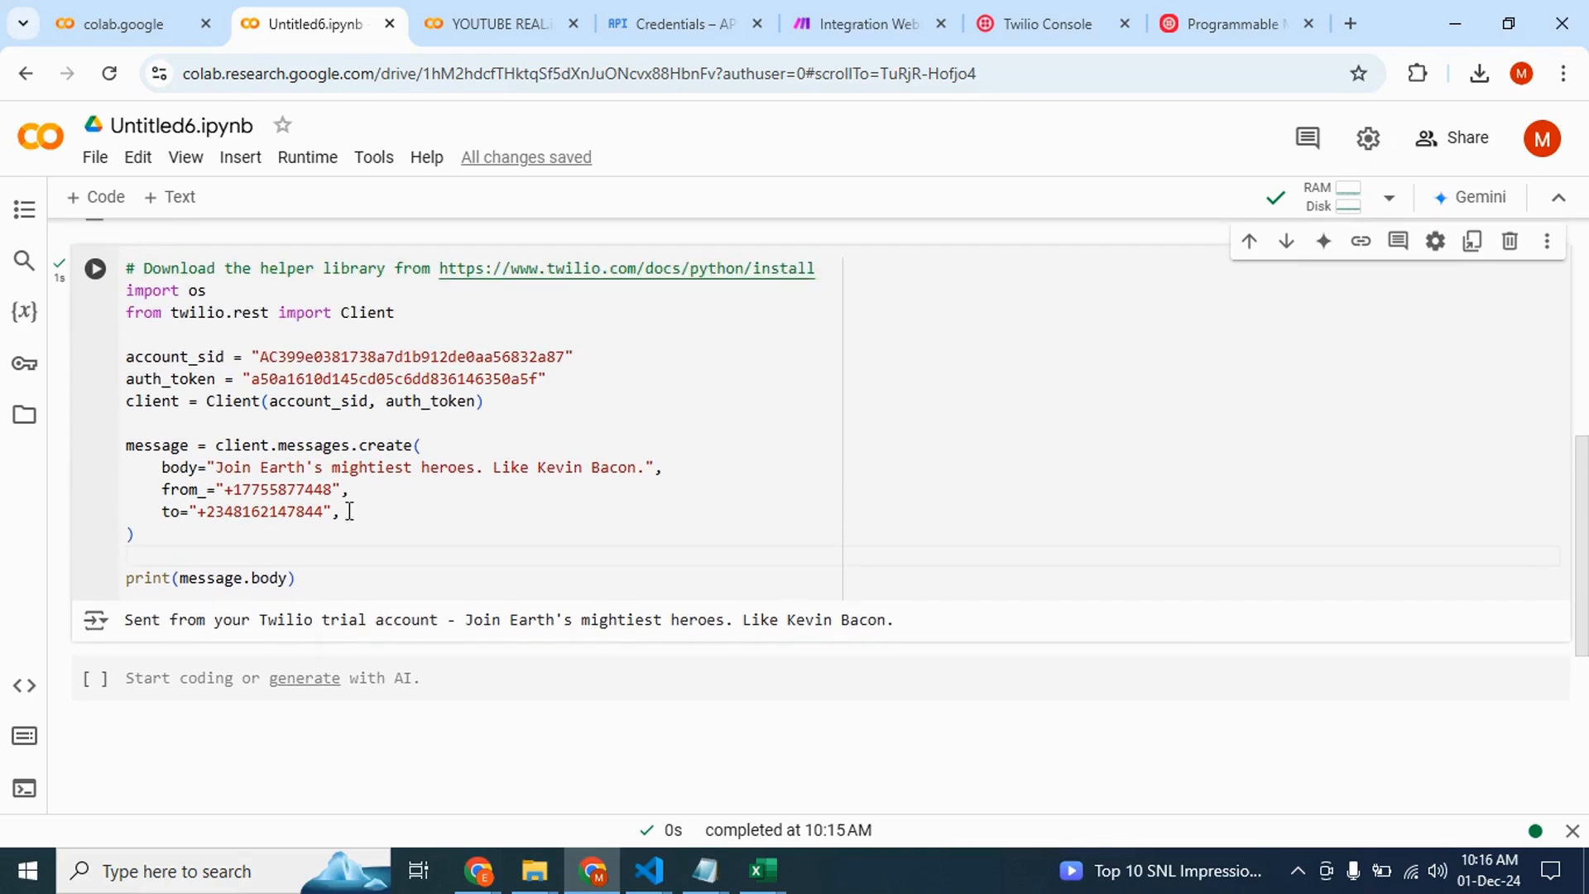
pyautogui.scroll(-1, 396, 534)
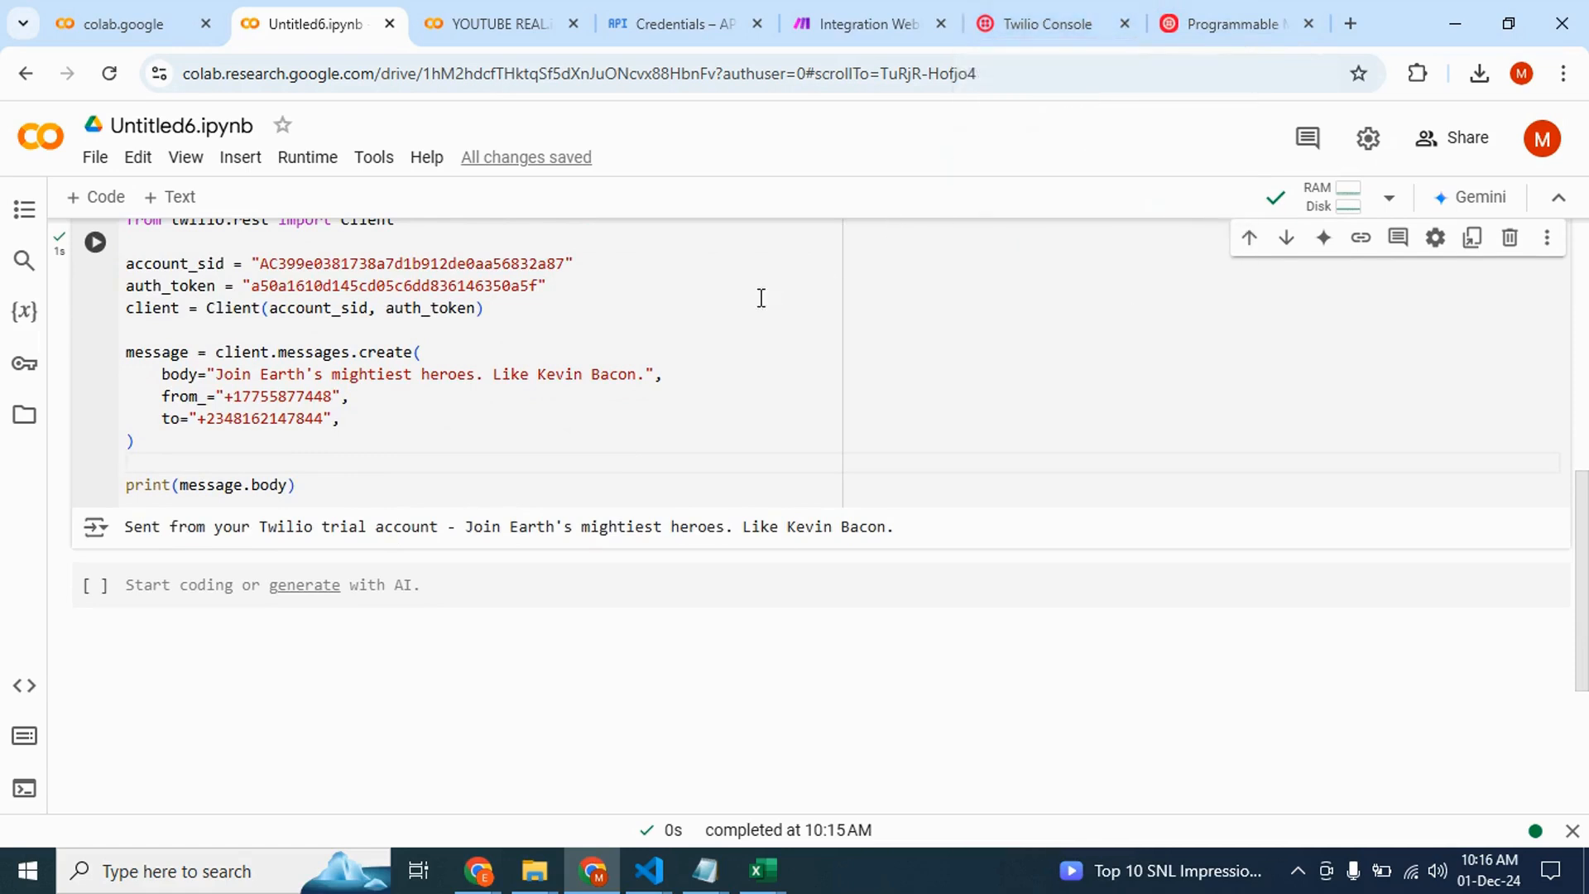
# Open the Messaging Services page from Explore Products in the Twilio console and reload it
pyautogui.click(1032, 11)
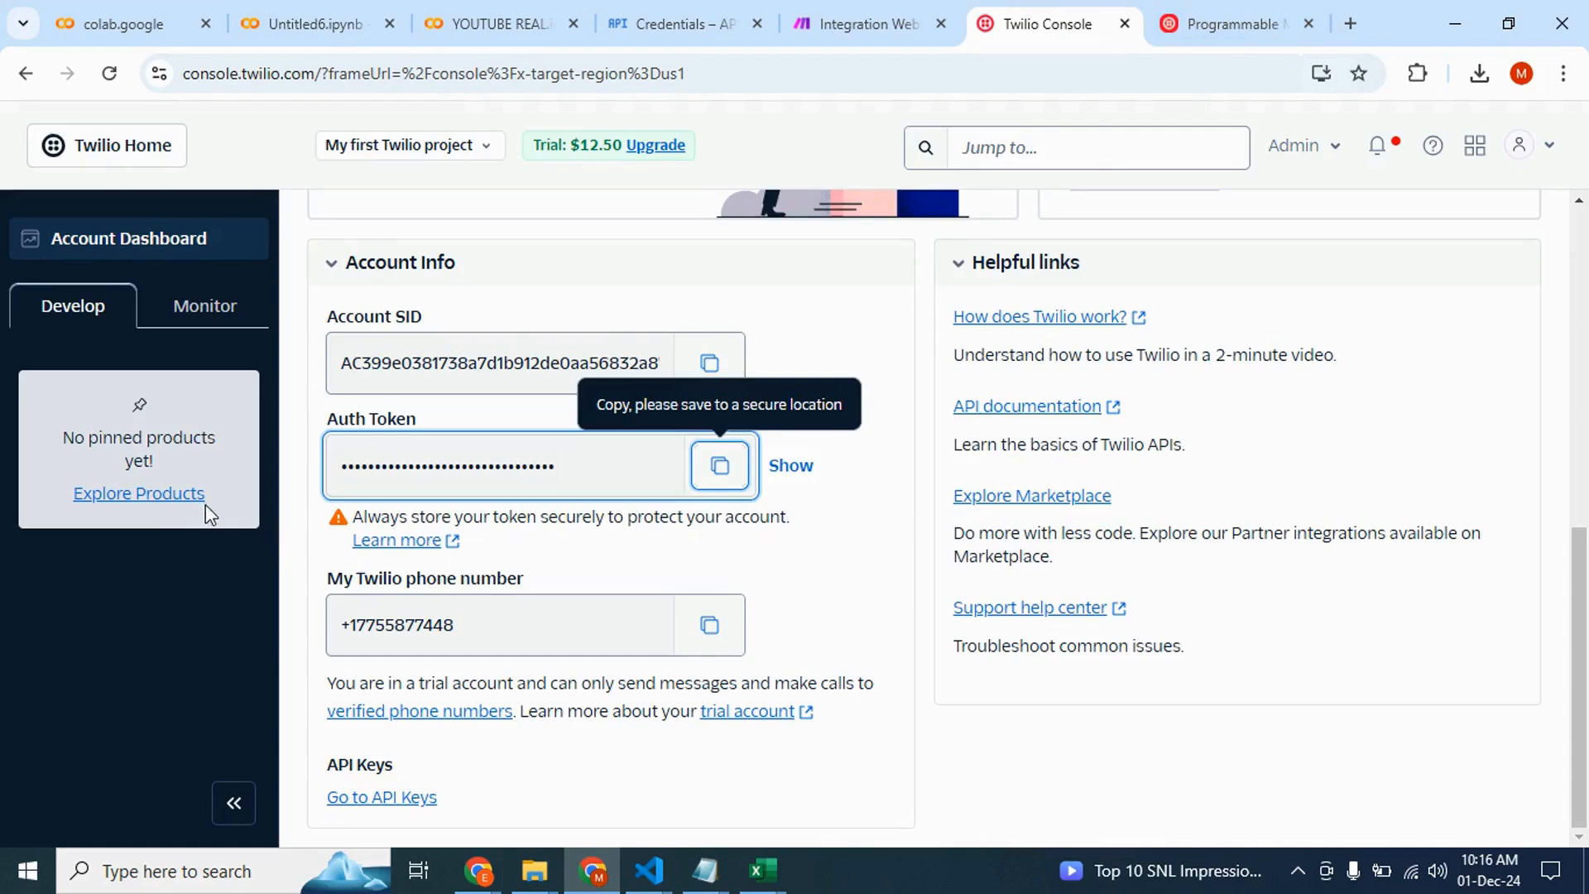
pyautogui.click(181, 497)
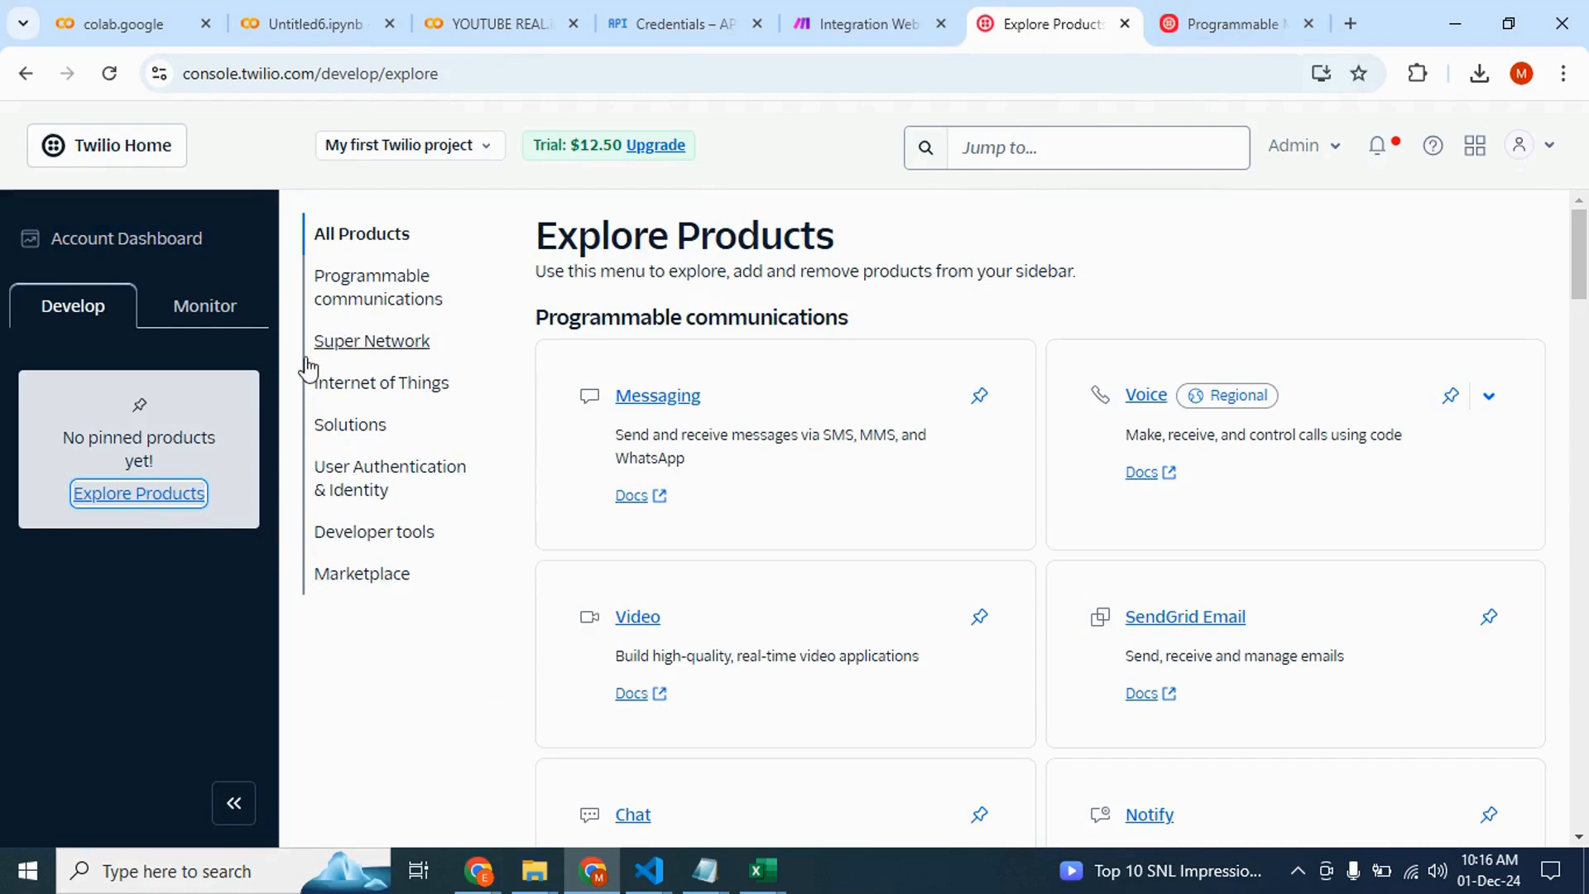
pyautogui.click(662, 403)
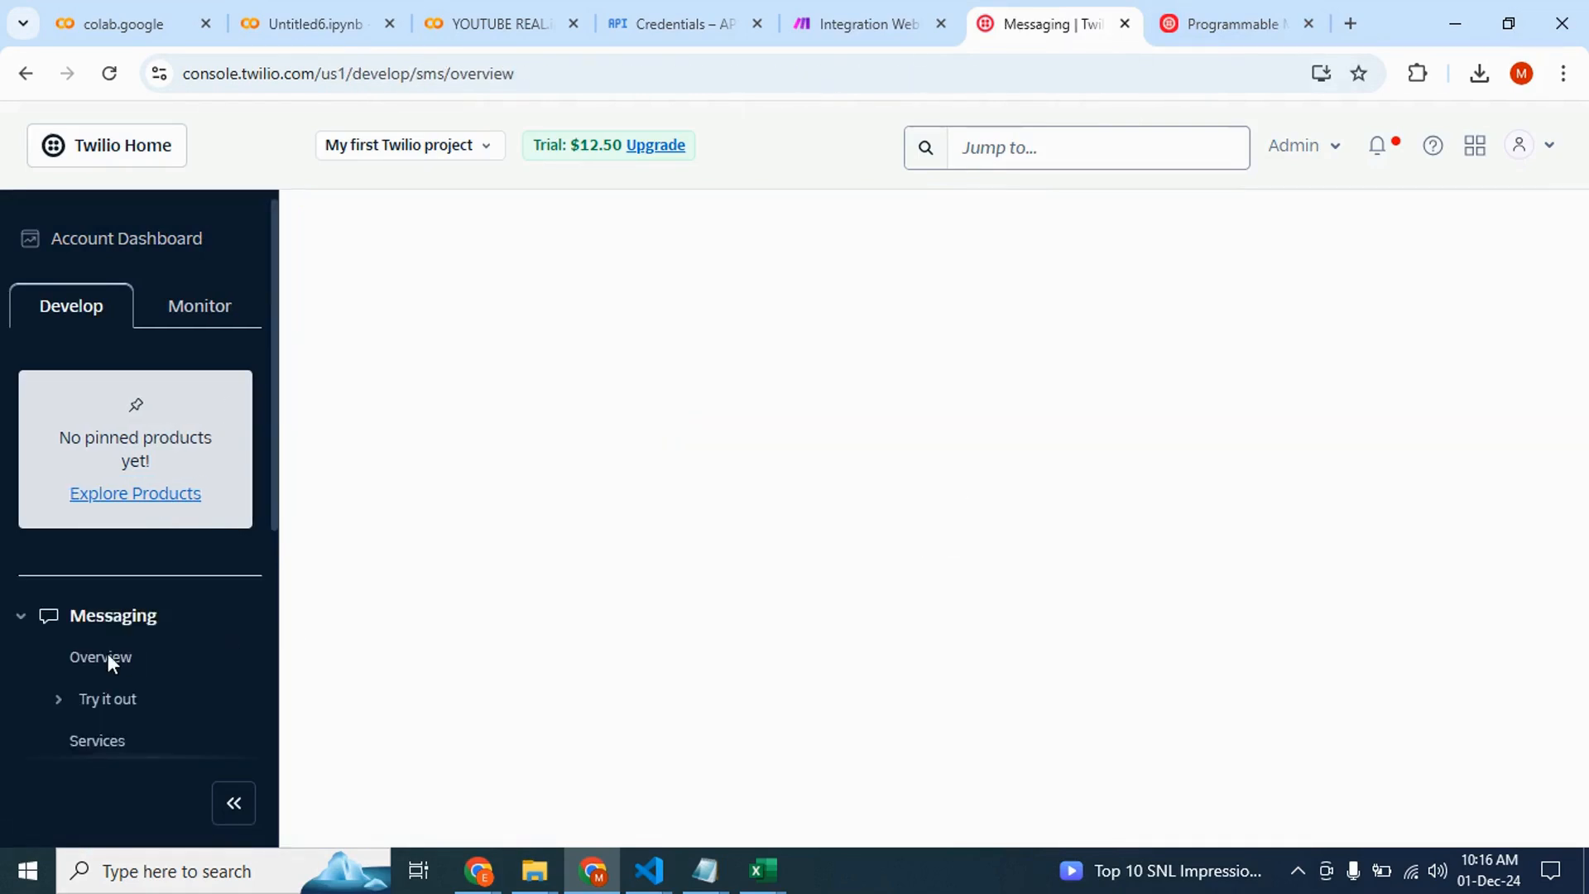
pyautogui.scroll(-3, 108, 653)
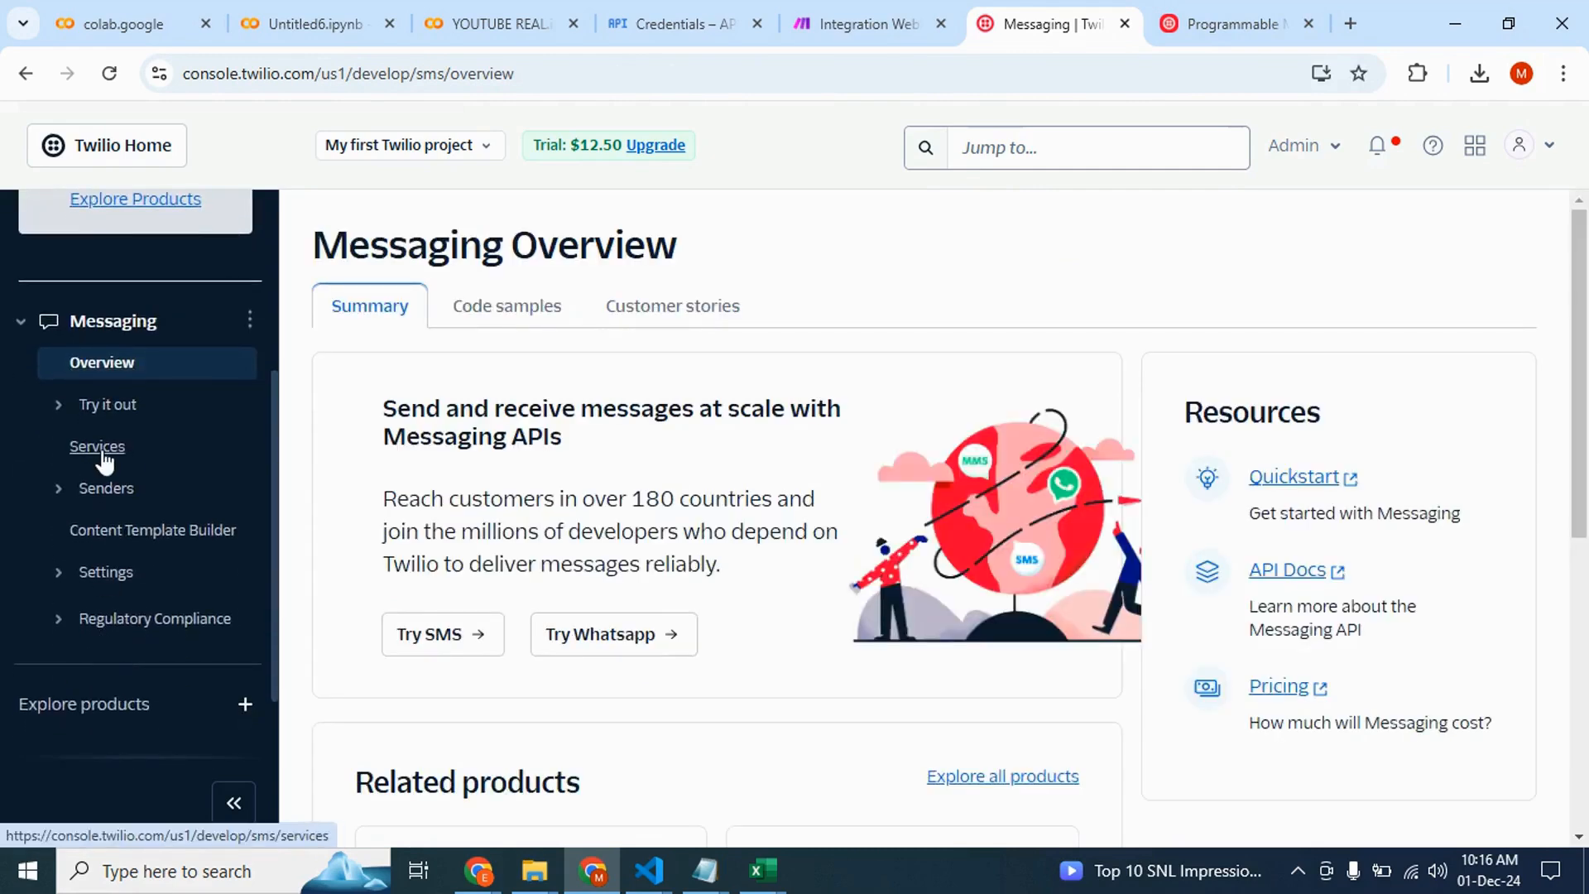
pyautogui.click(100, 449)
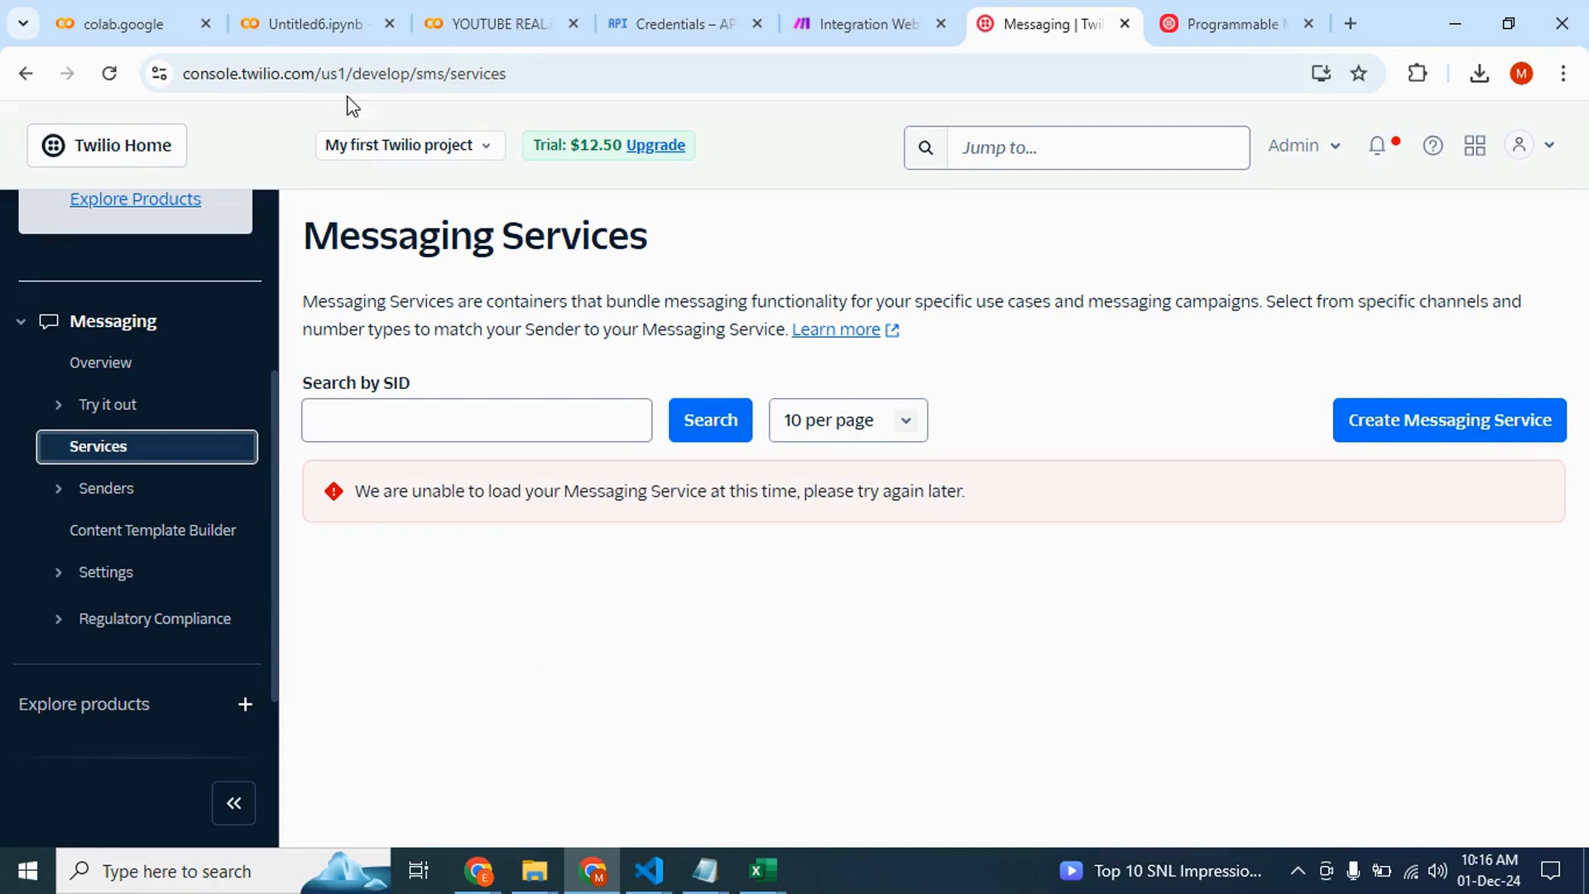
pyautogui.click(108, 73)
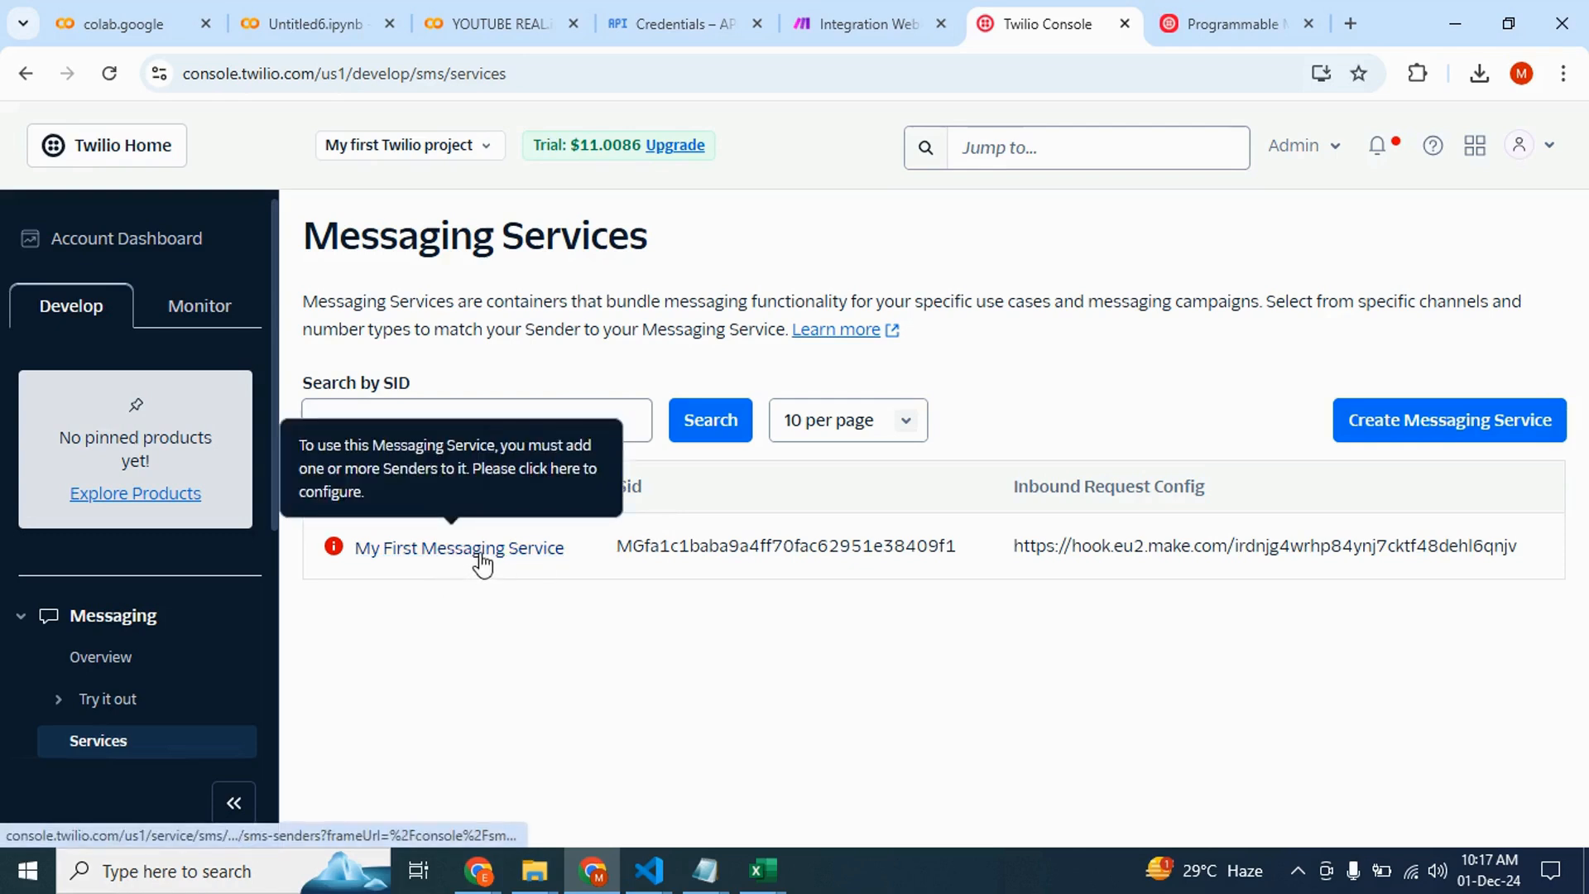
# Add the Twilio phone number as a Phone Number sender to My First Messaging Service
pyautogui.click(482, 565)
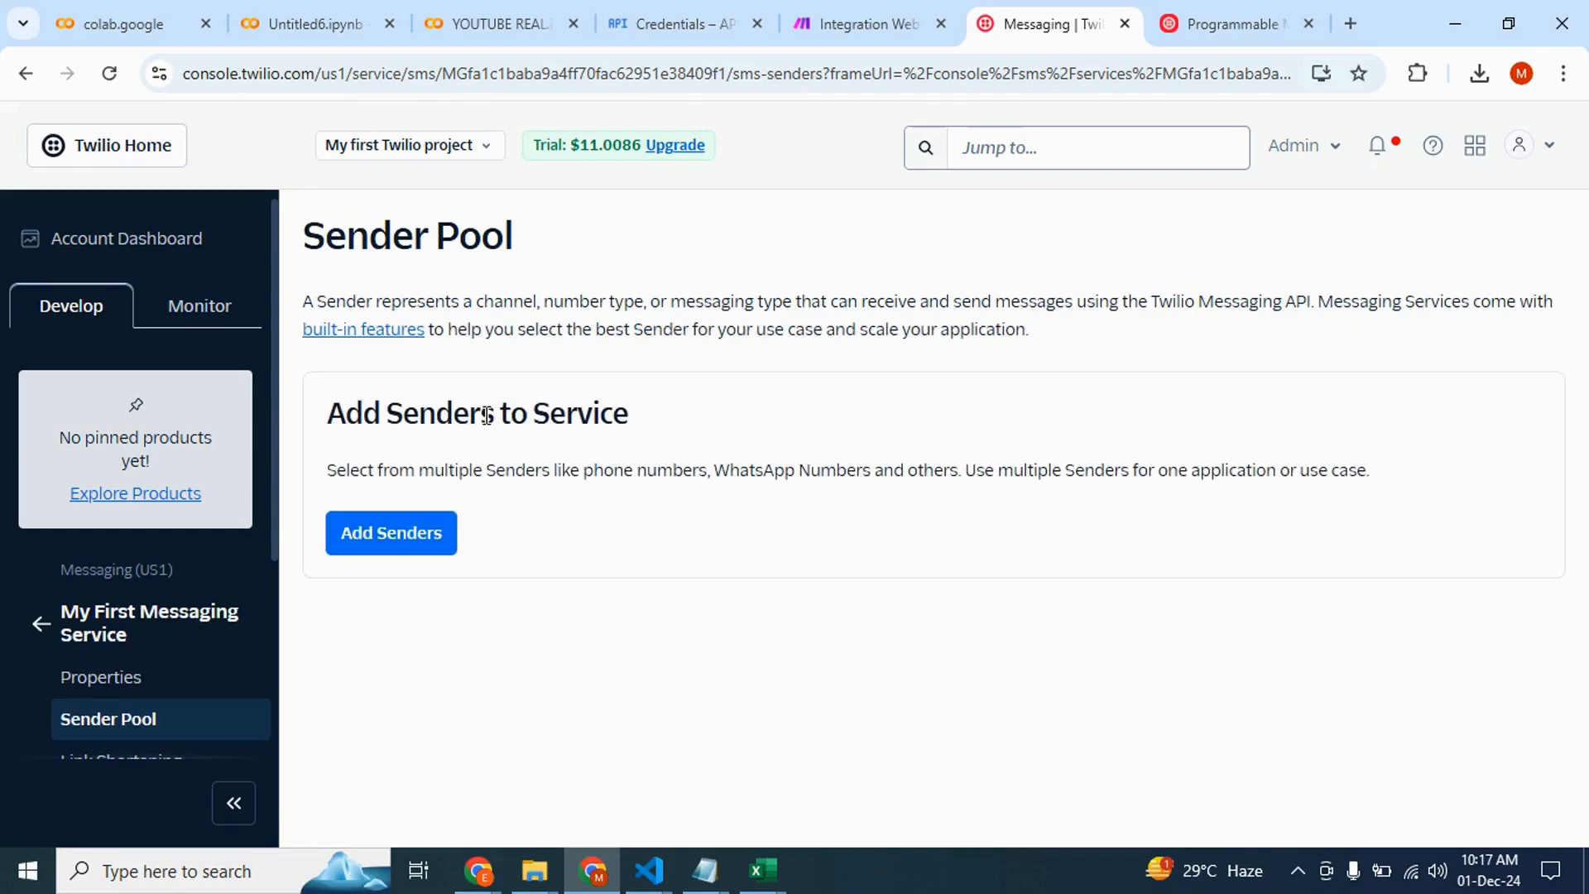
pyautogui.click(373, 546)
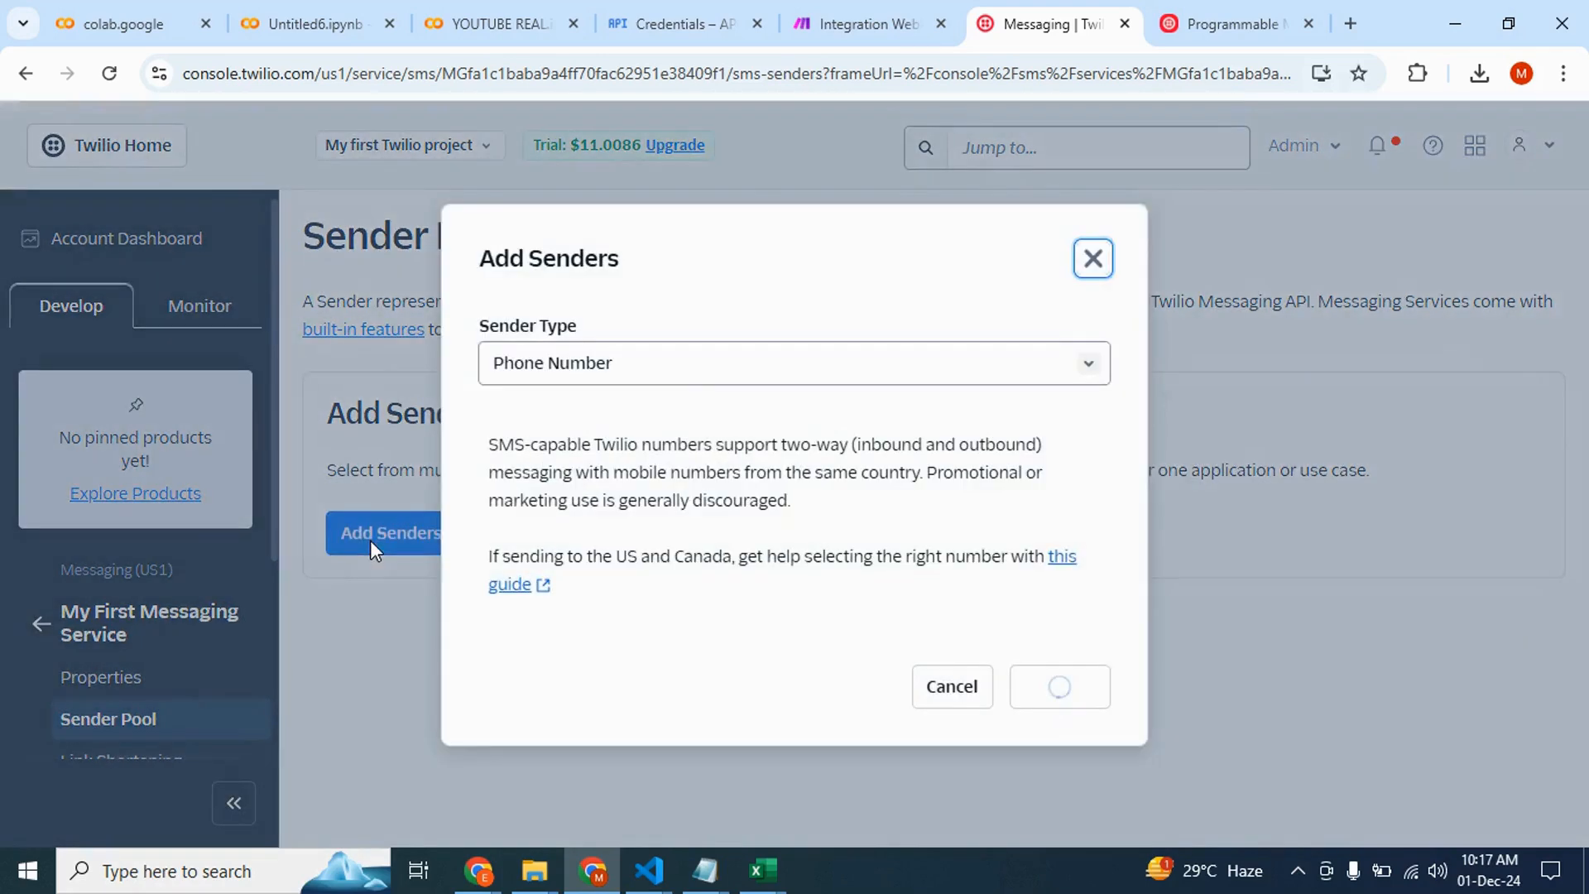
pyautogui.click(674, 367)
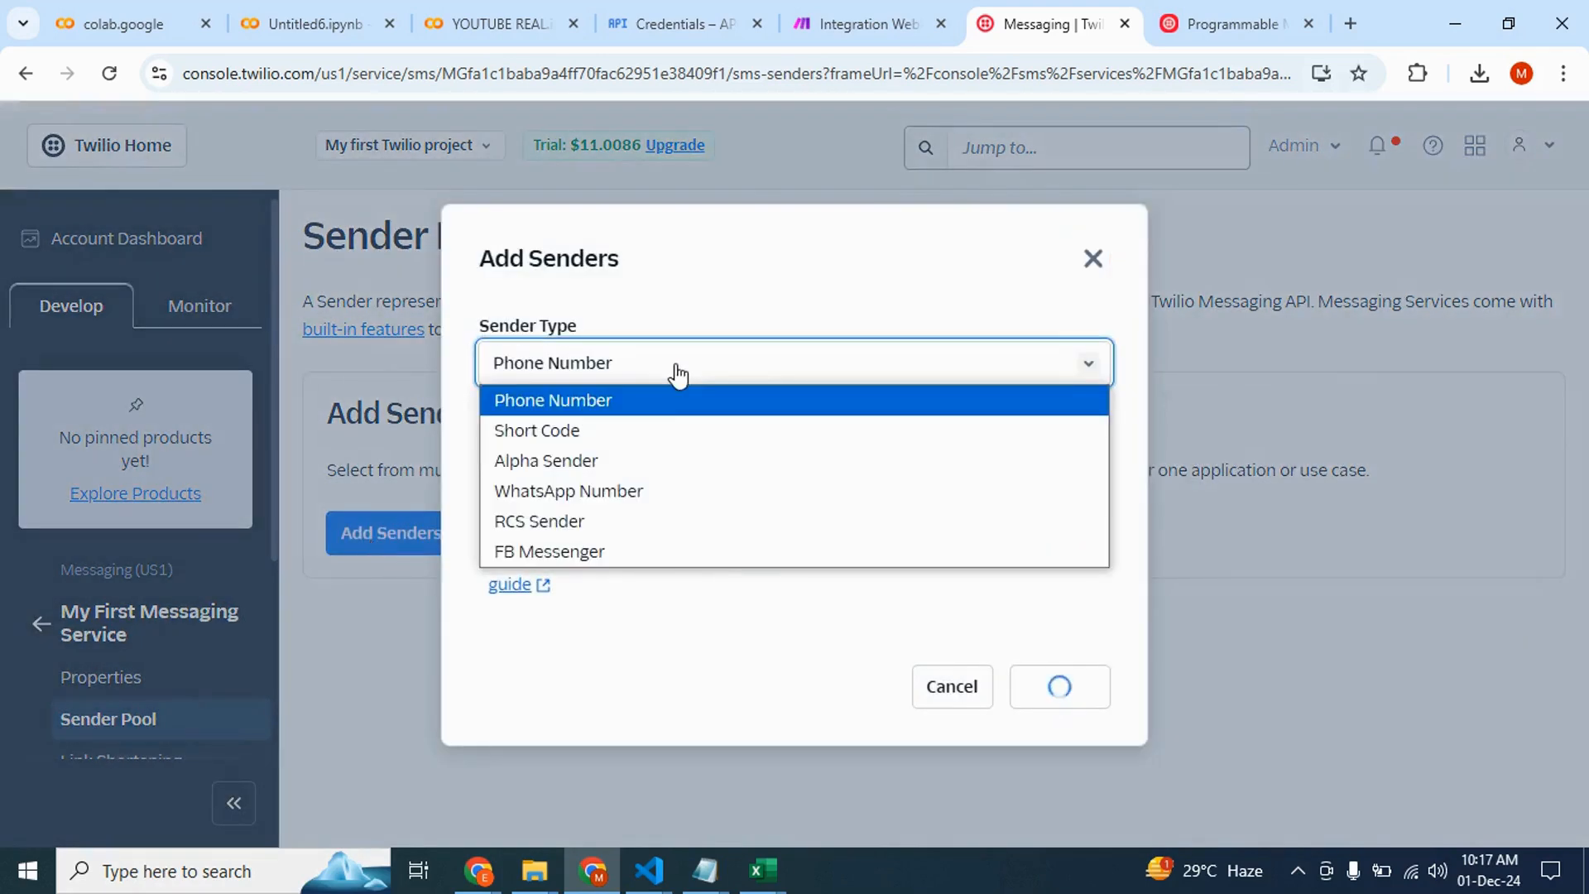
pyautogui.click(653, 405)
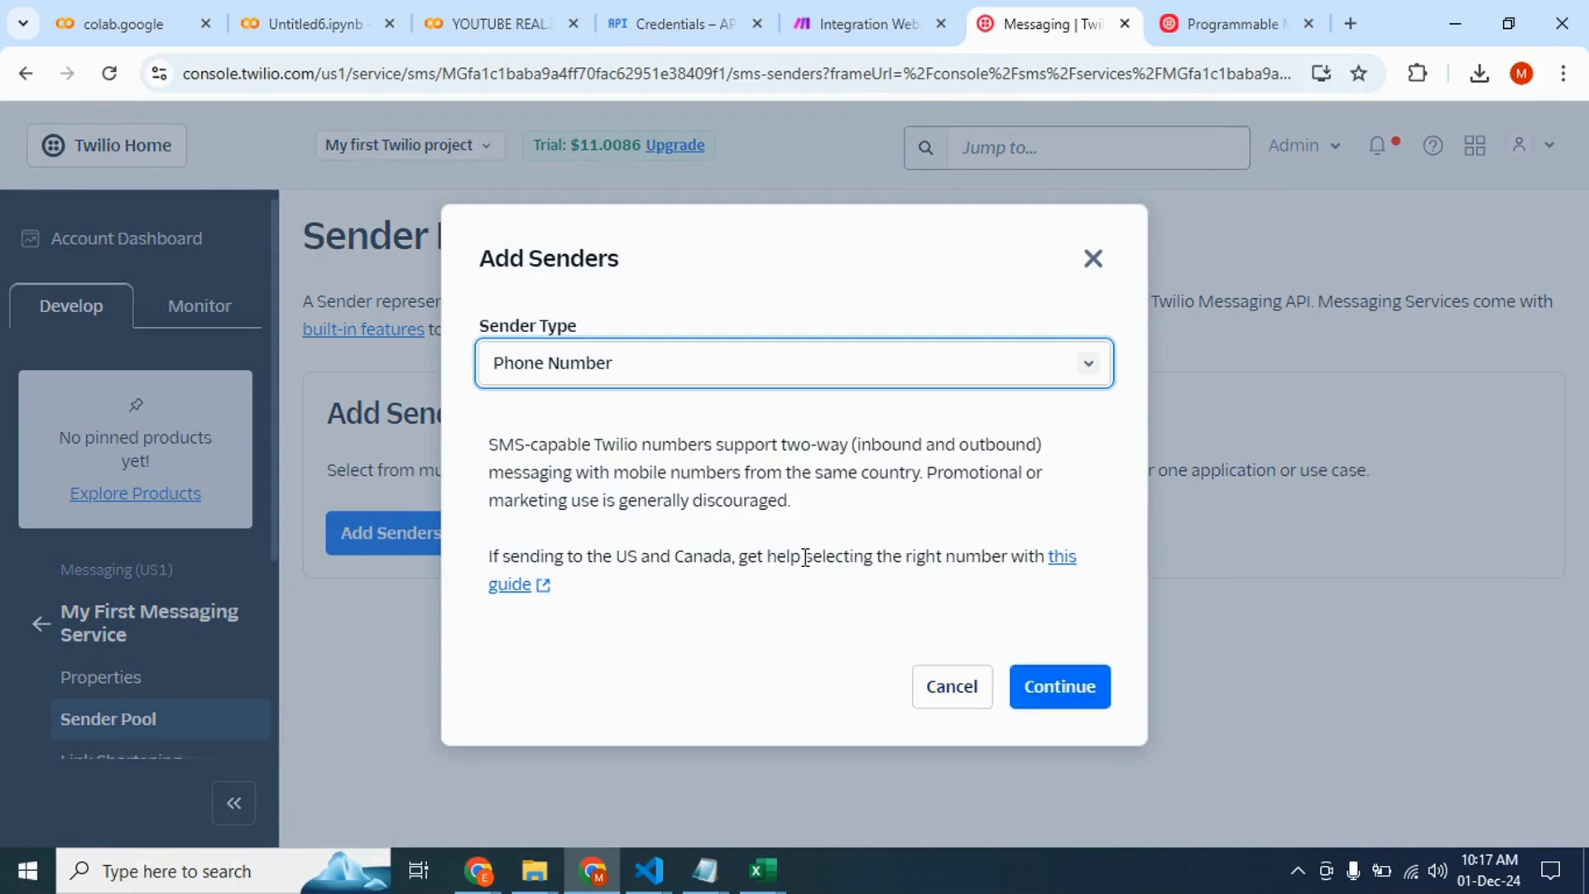
pyautogui.click(1080, 682)
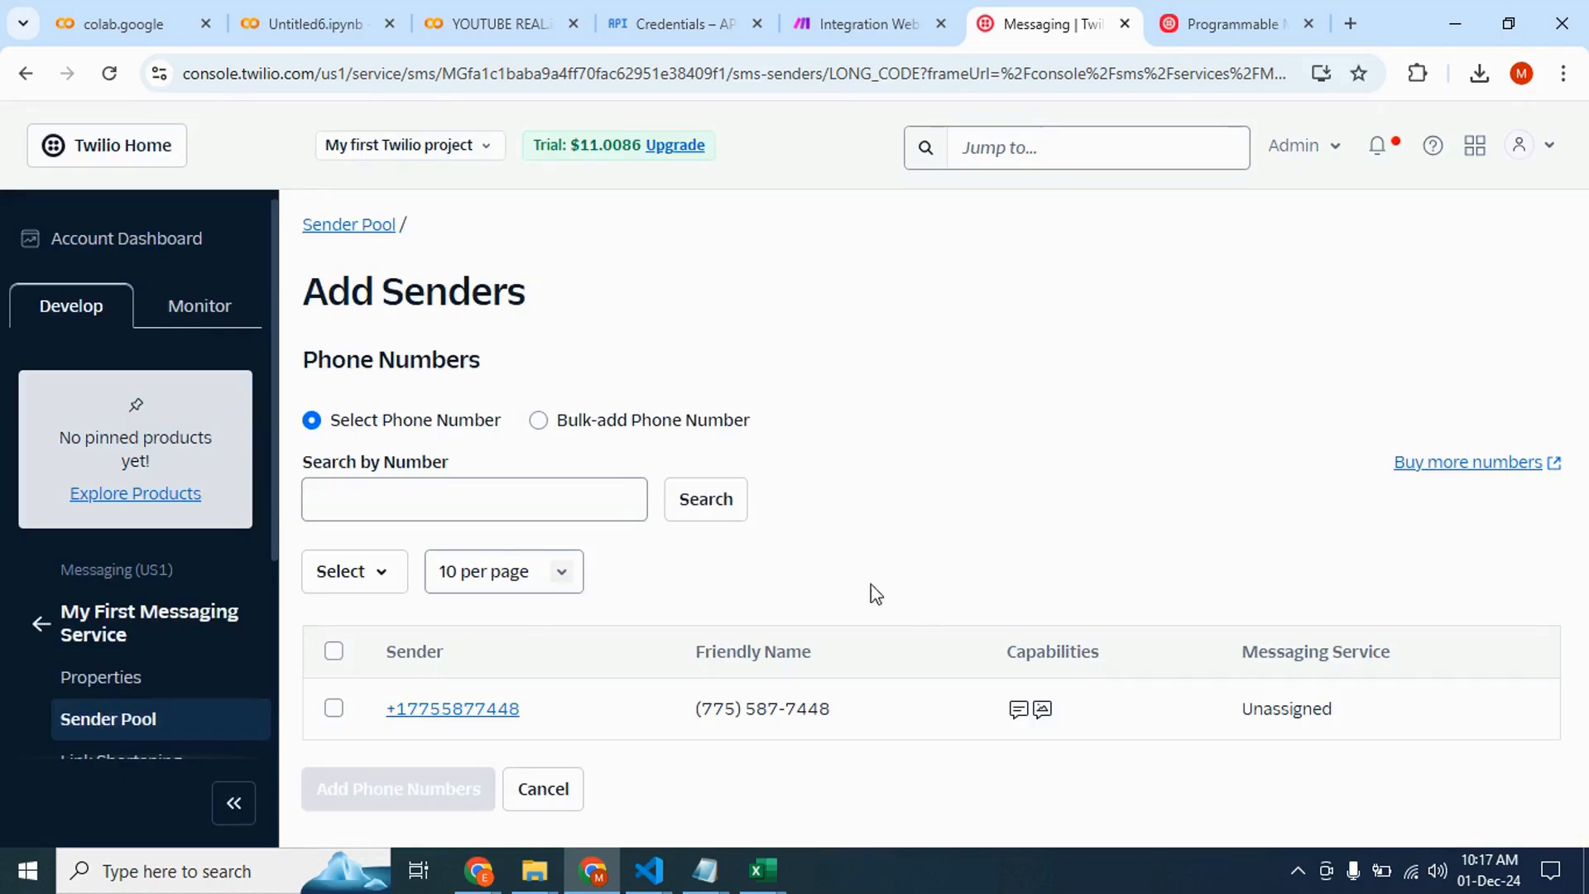
pyautogui.click(334, 708)
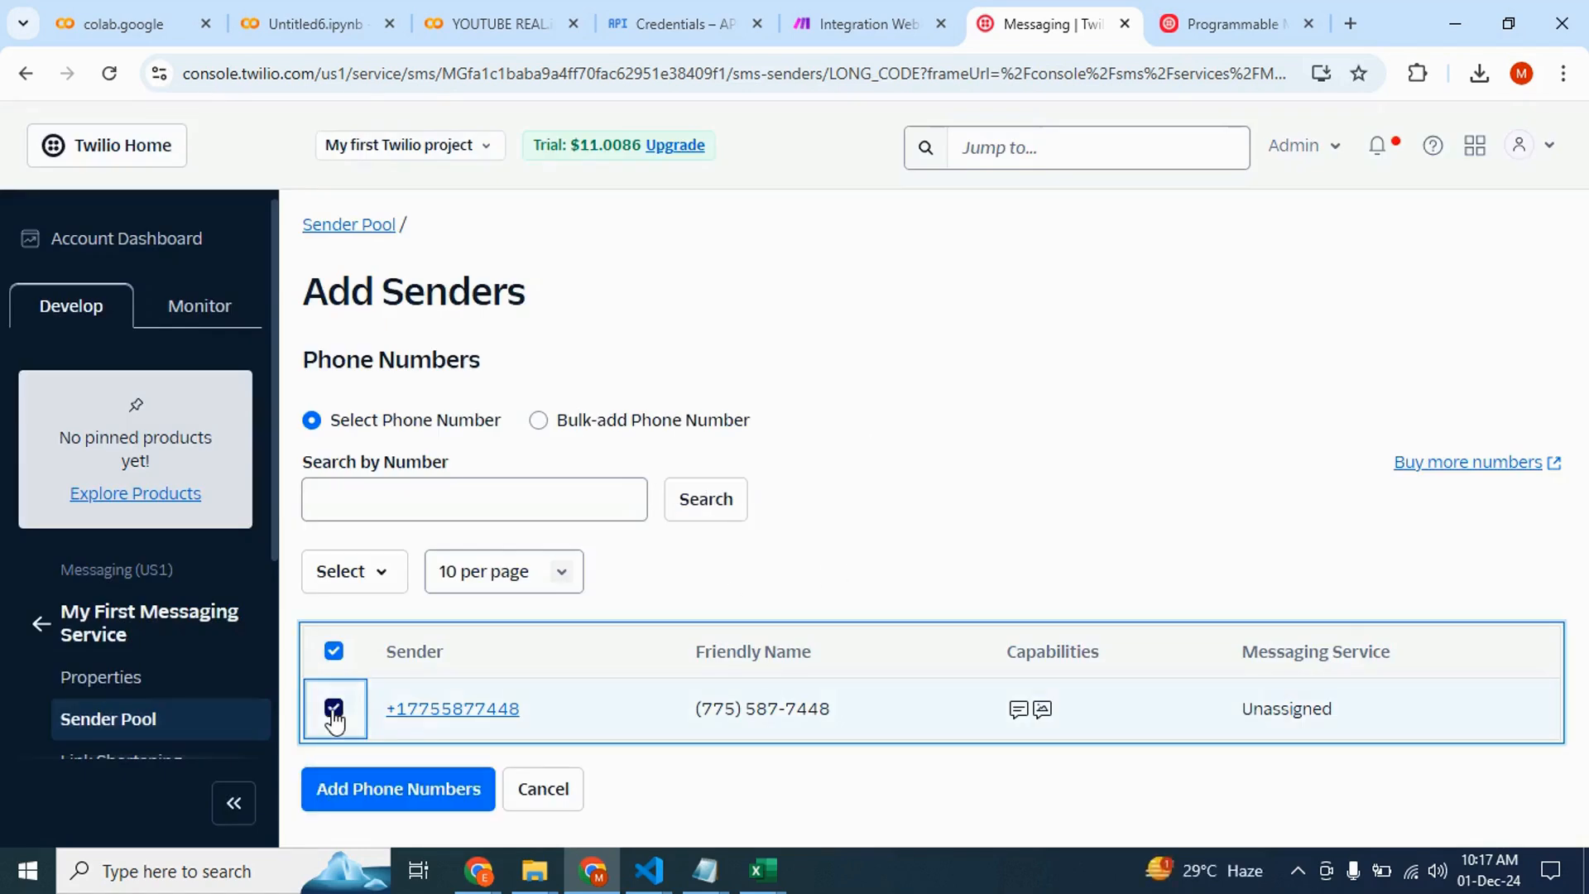
pyautogui.click(426, 803)
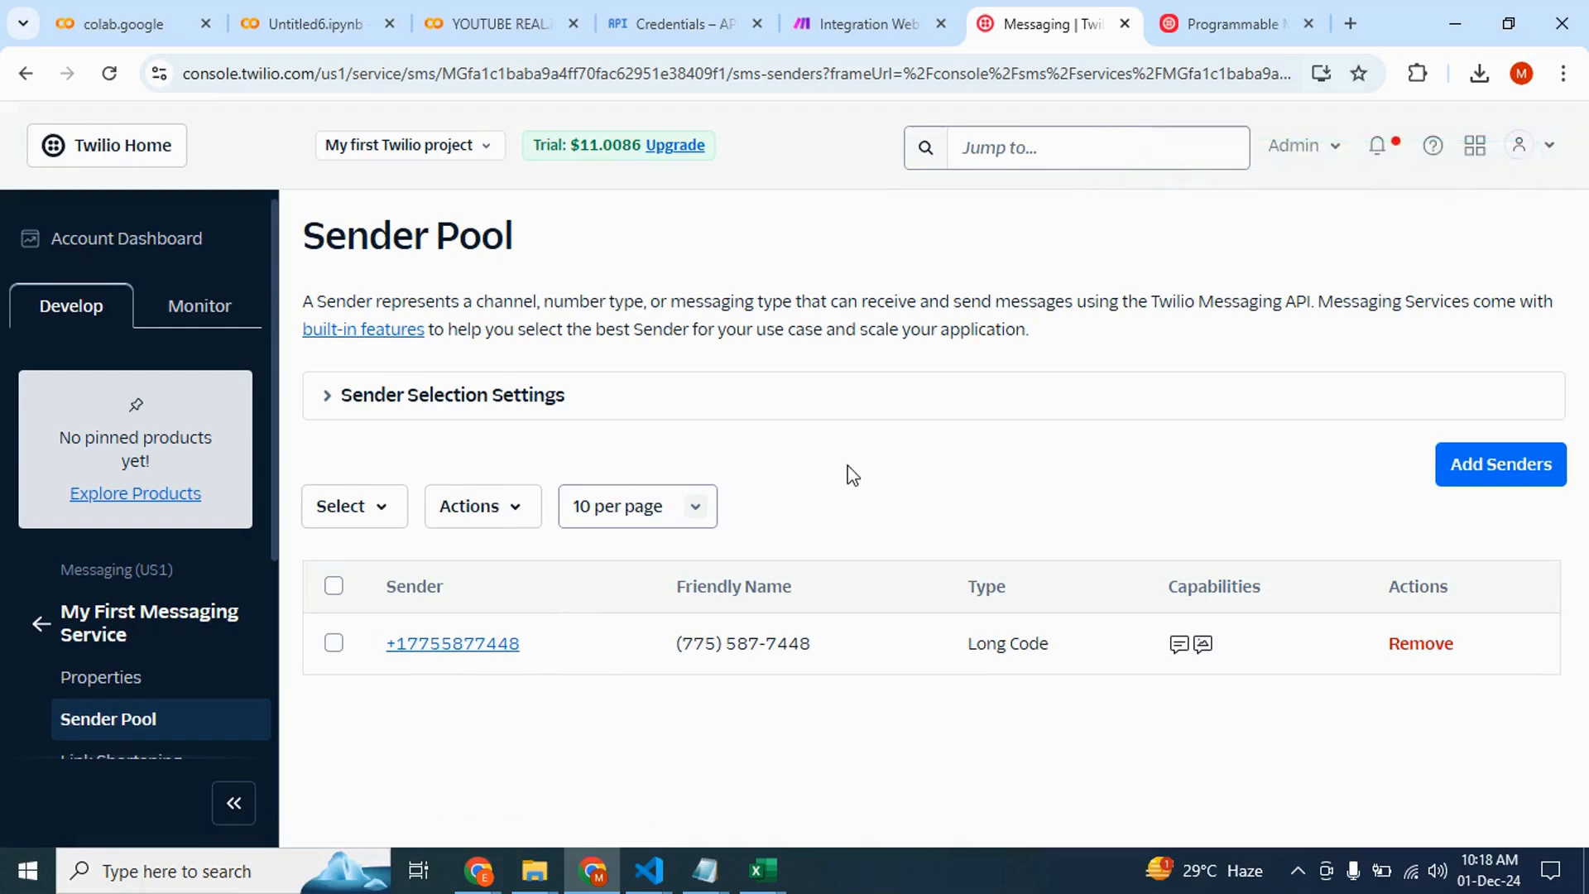
# Open the messaging service's Integration settings and review its incoming-message webhook and callback URLs
pyautogui.scroll(-4, 113, 613)
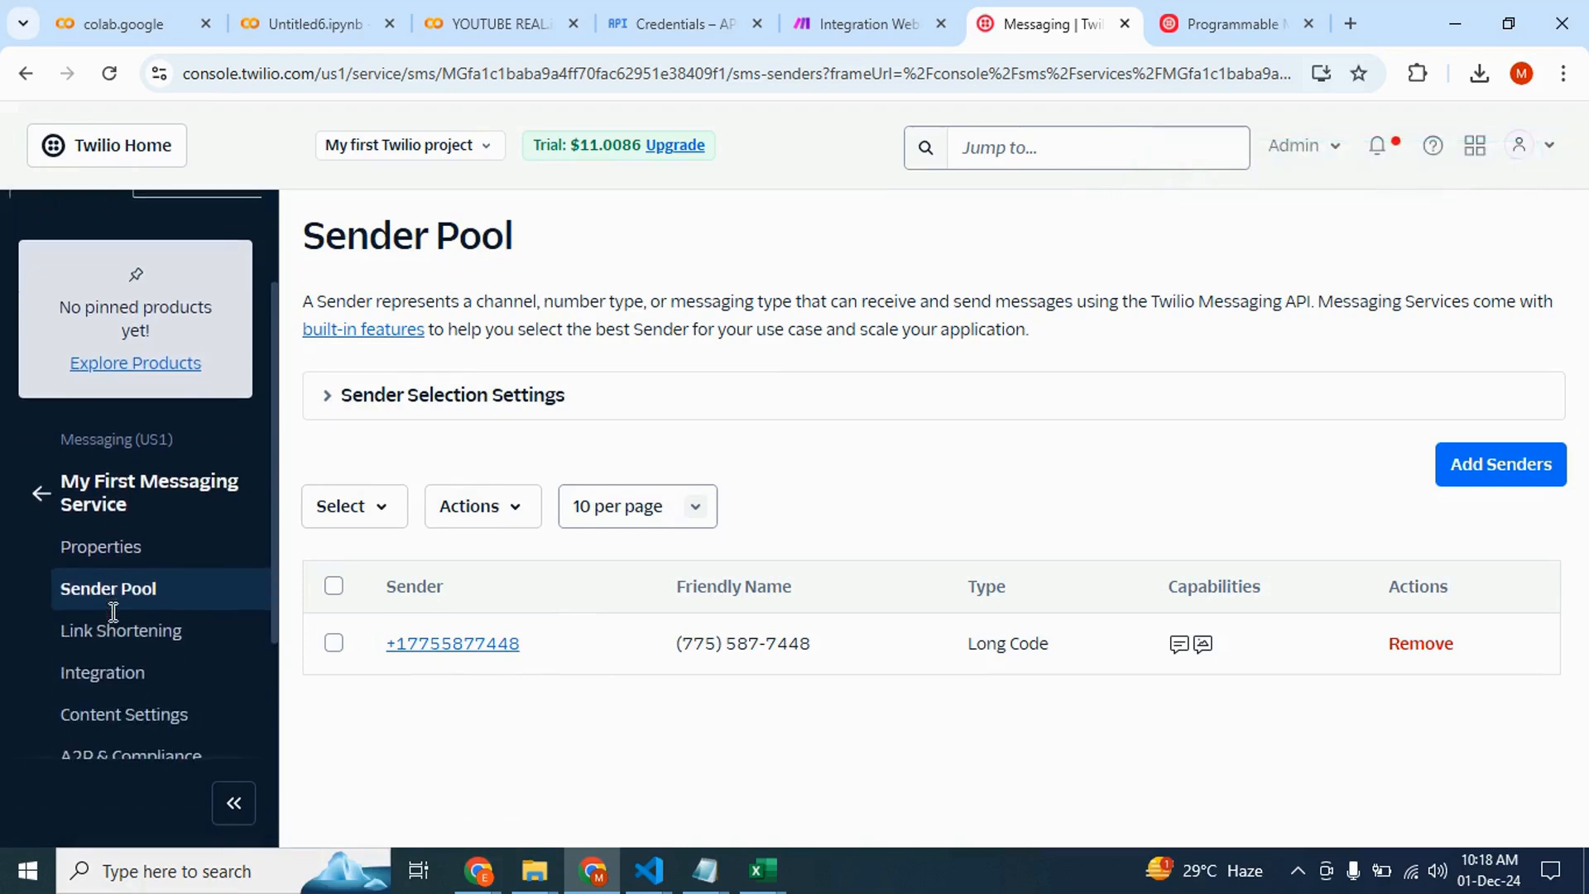
pyautogui.click(109, 499)
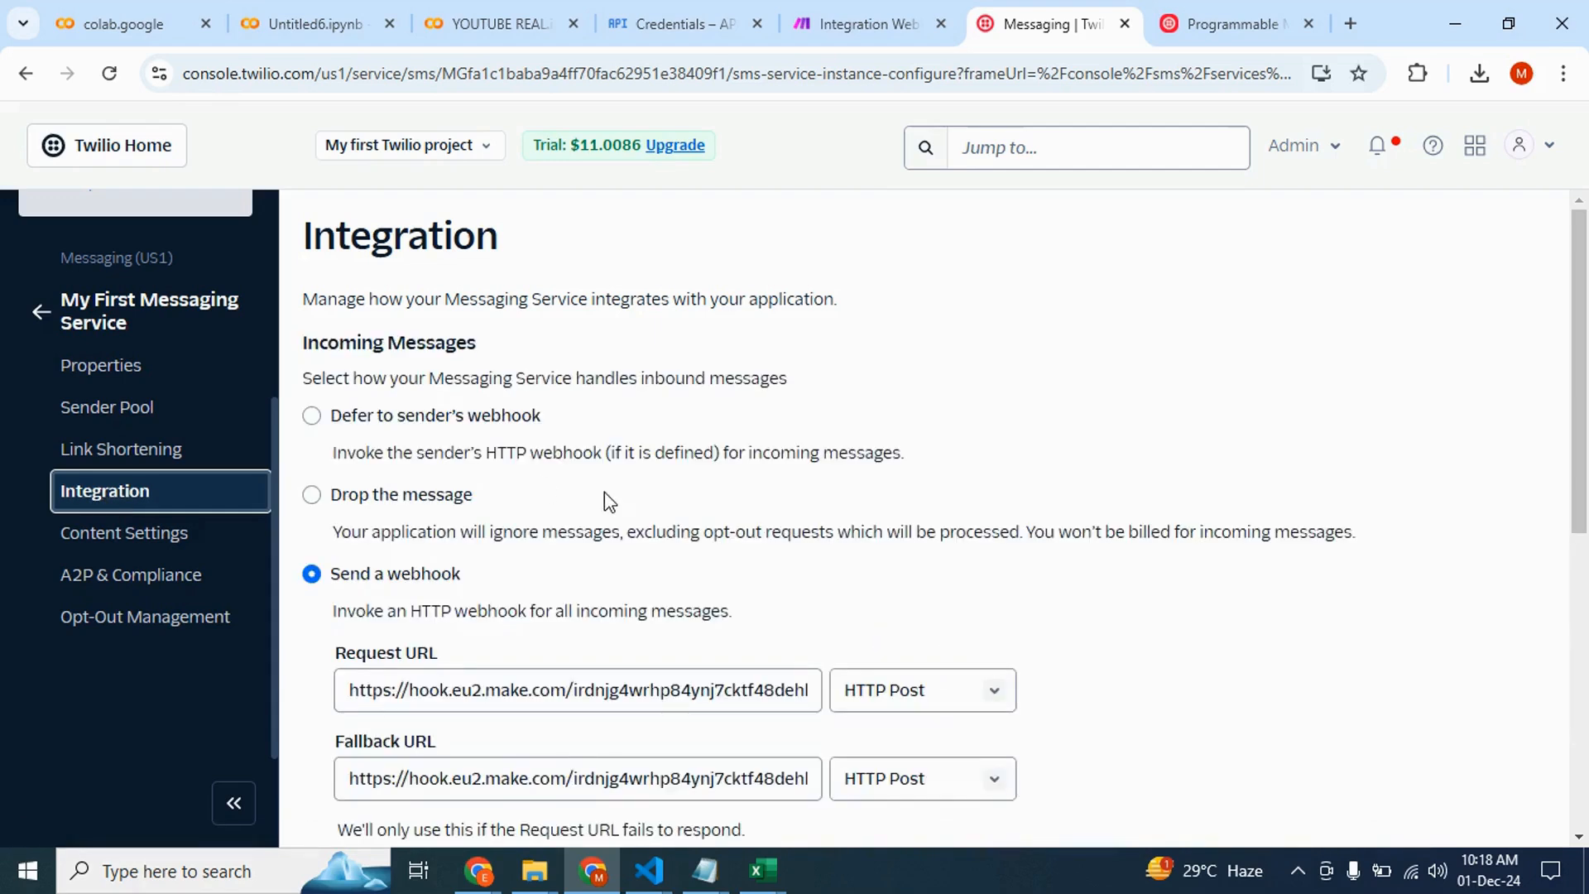
pyautogui.scroll(-5, 605, 493)
pyautogui.scroll(-3, 604, 491)
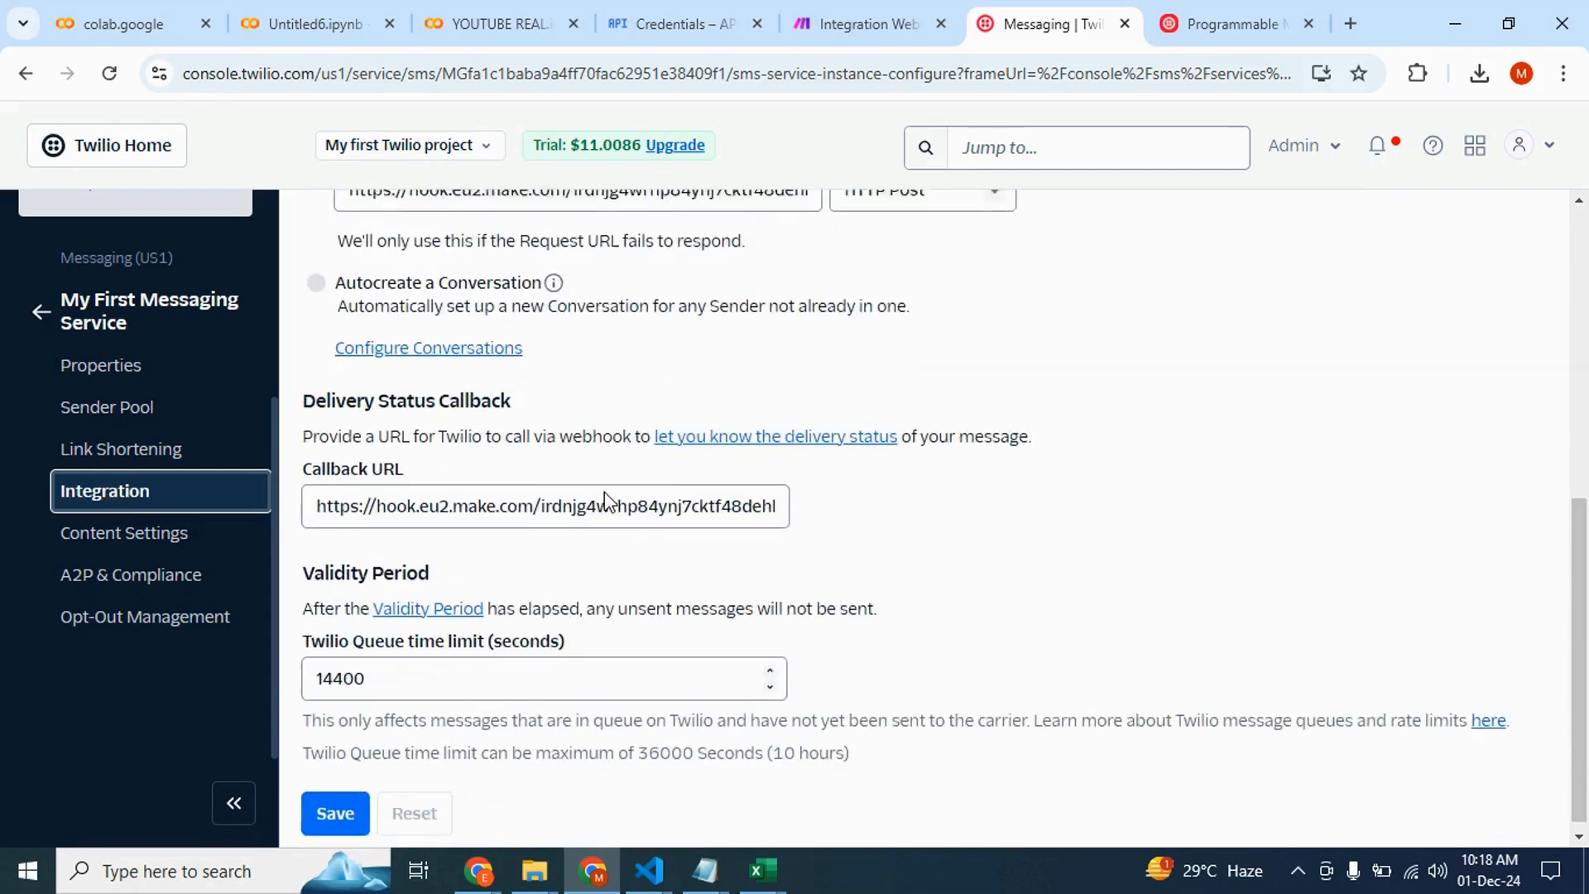
pyautogui.scroll(8, 604, 491)
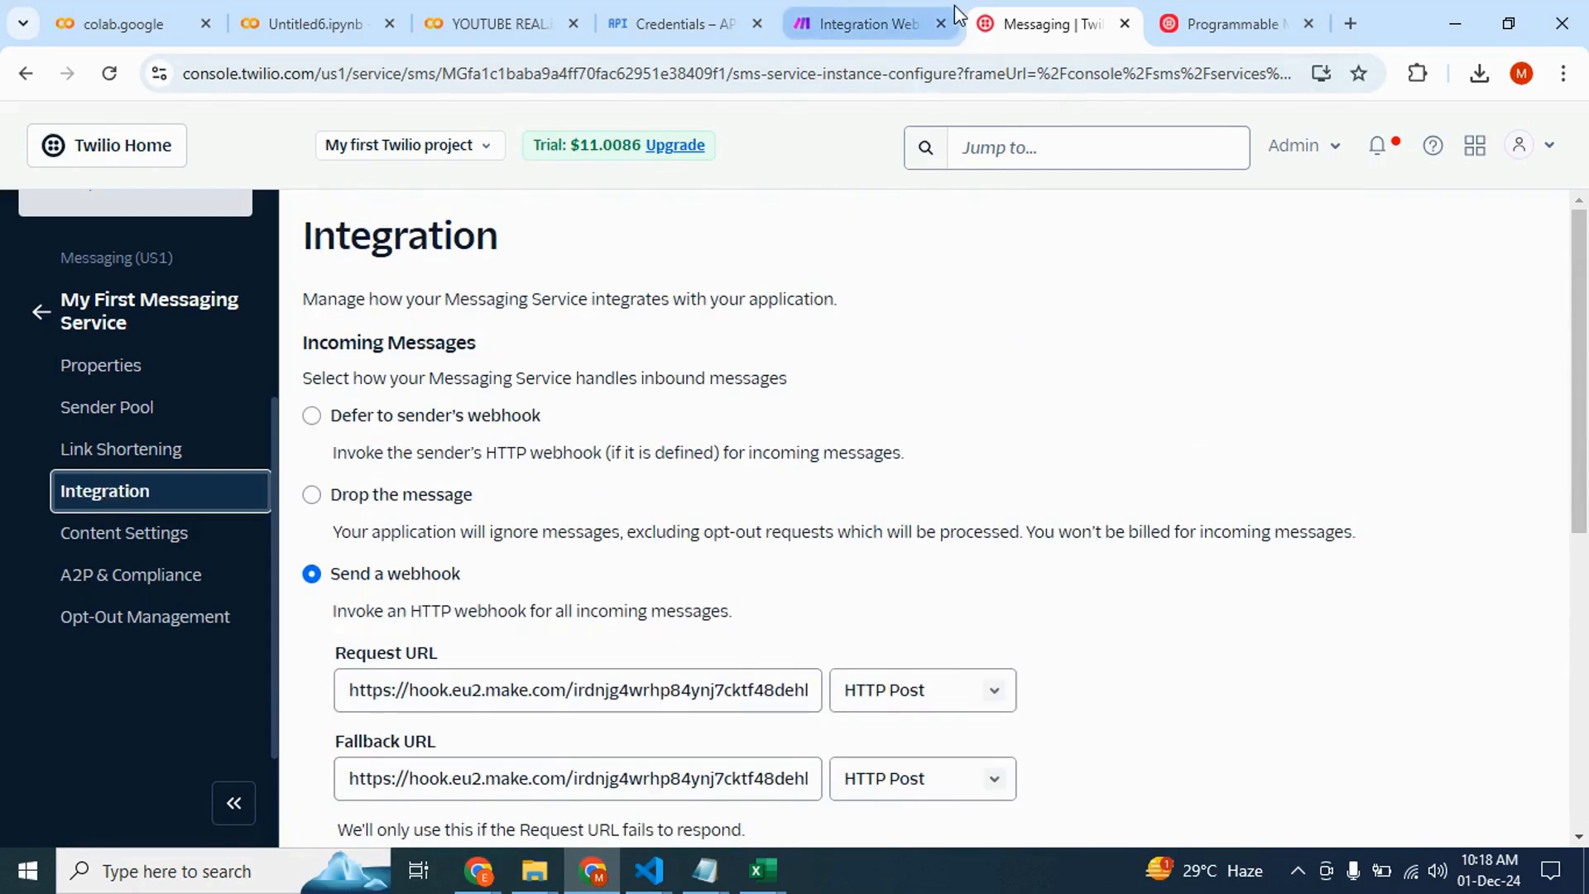
# Confirm the Twilio Webhook settings in the Make scenario and run the scenario once
pyautogui.click(885, 9)
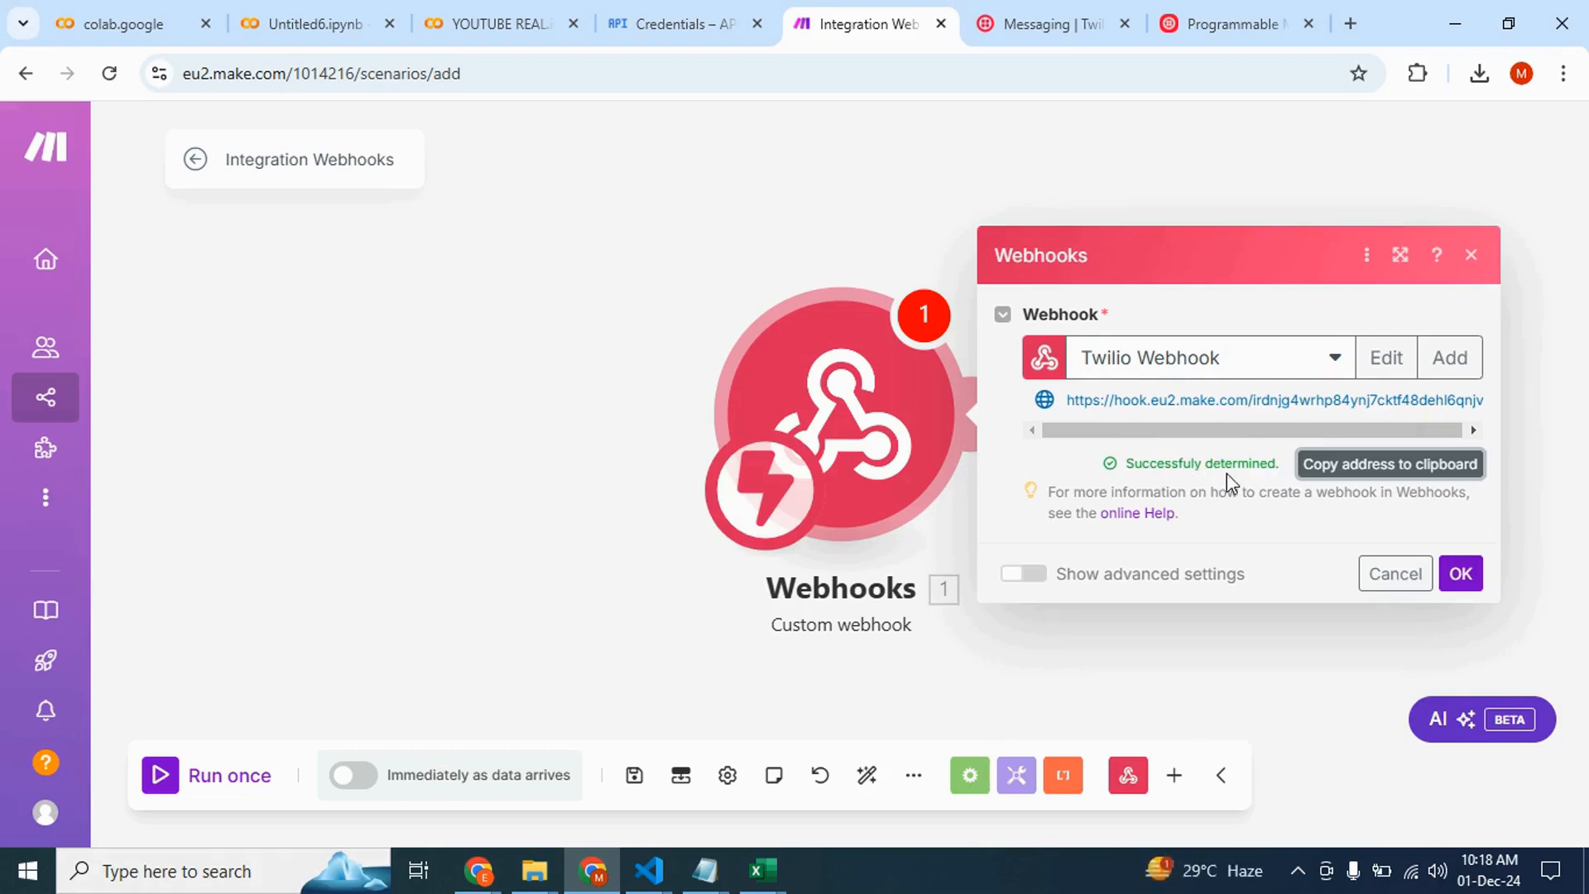
pyautogui.click(1462, 573)
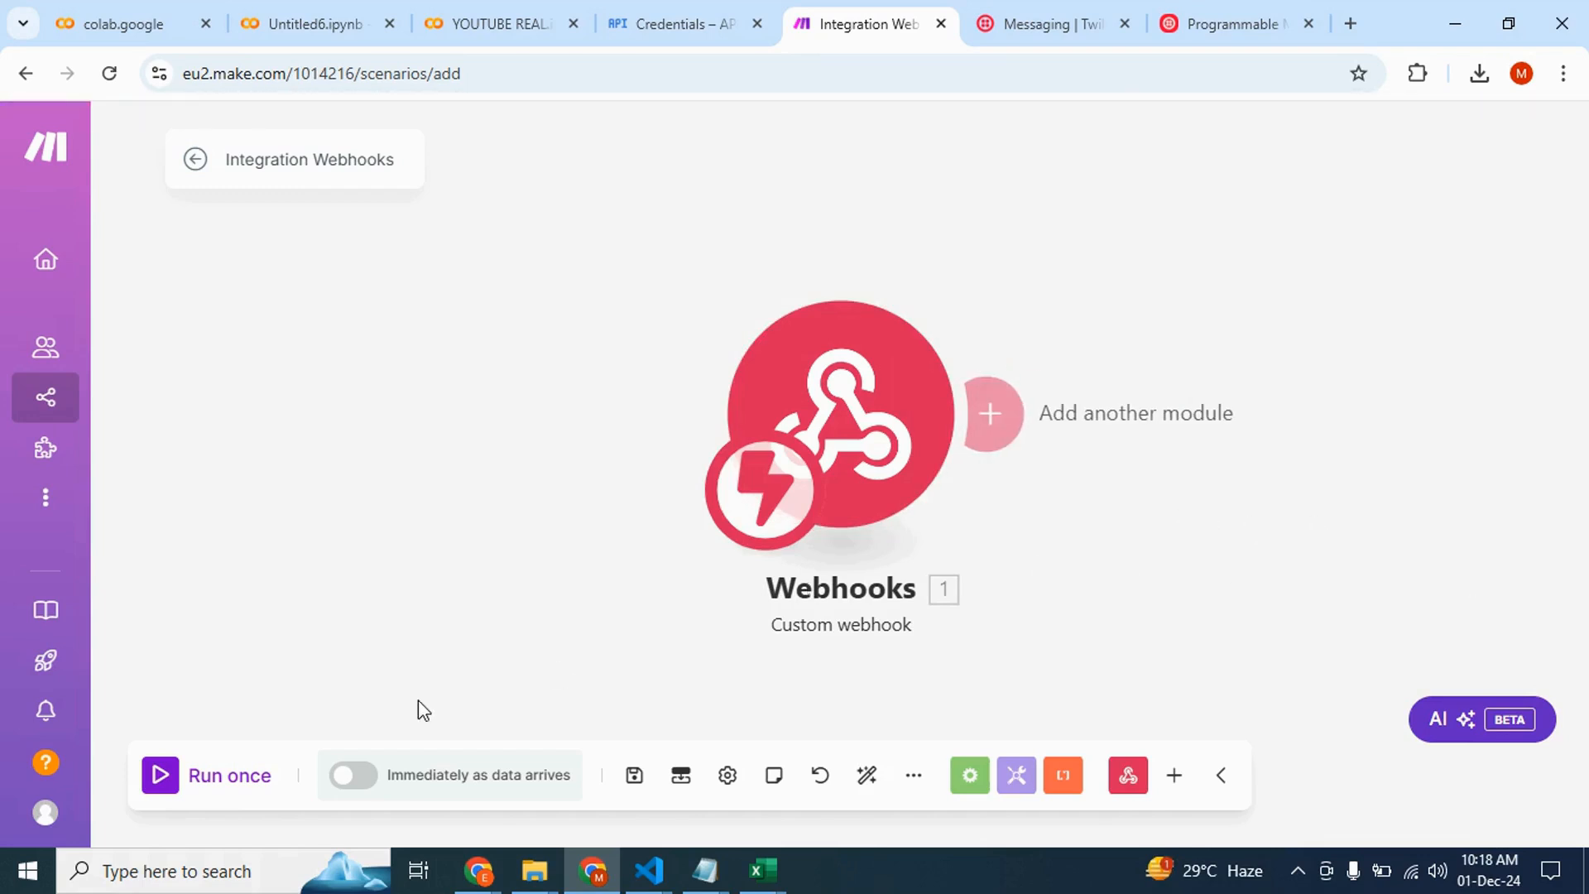
pyautogui.click(161, 781)
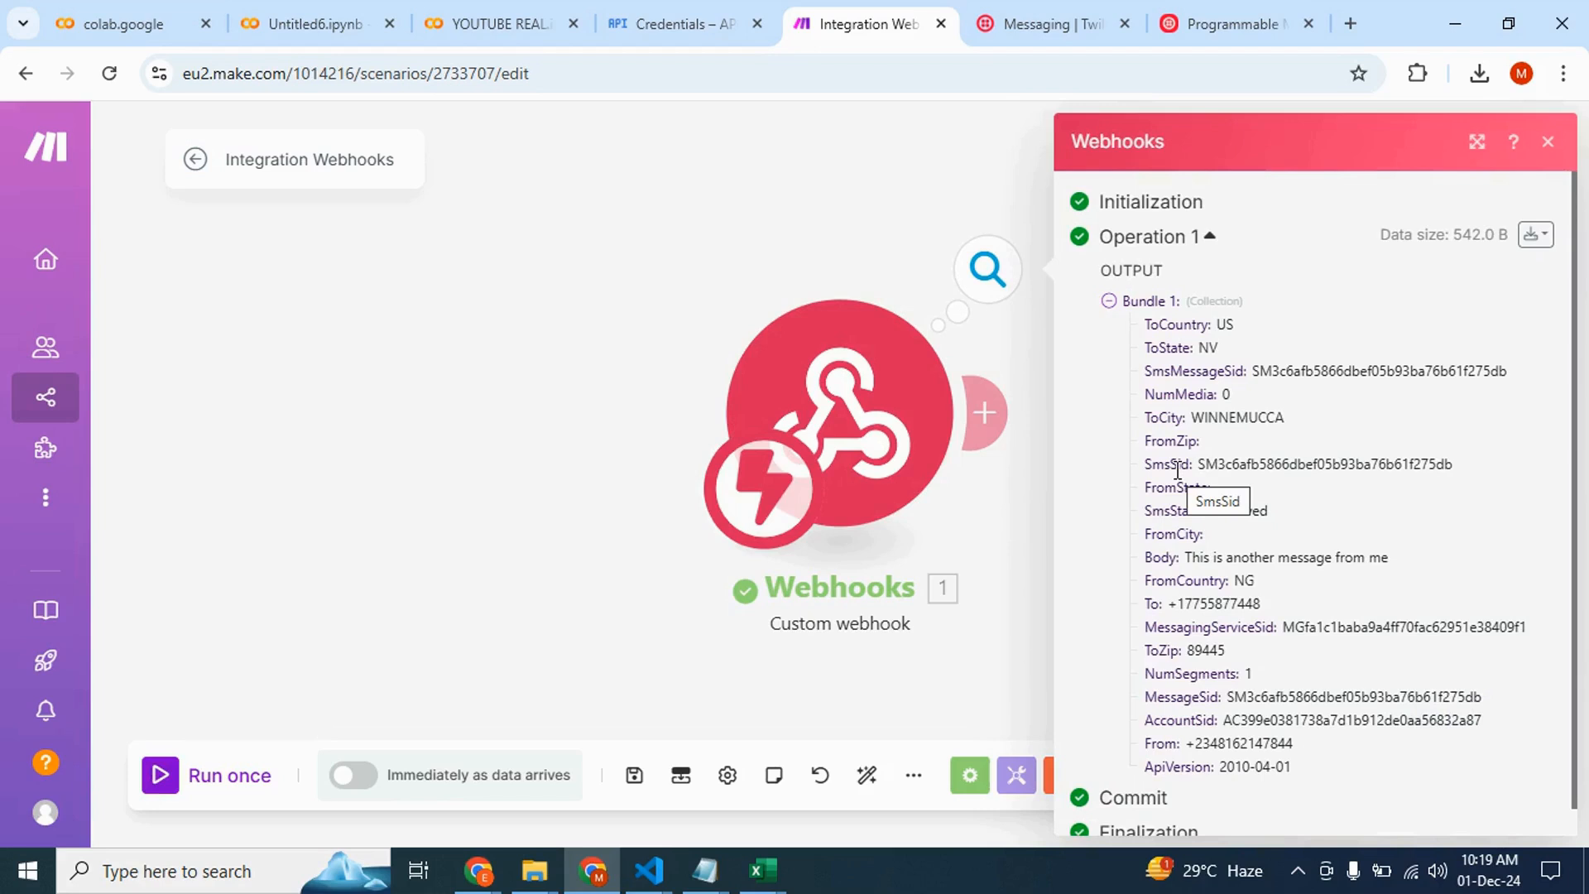
# Inspect the output bundle received by the webhook module
pyautogui.scroll(-1, 1178, 470)
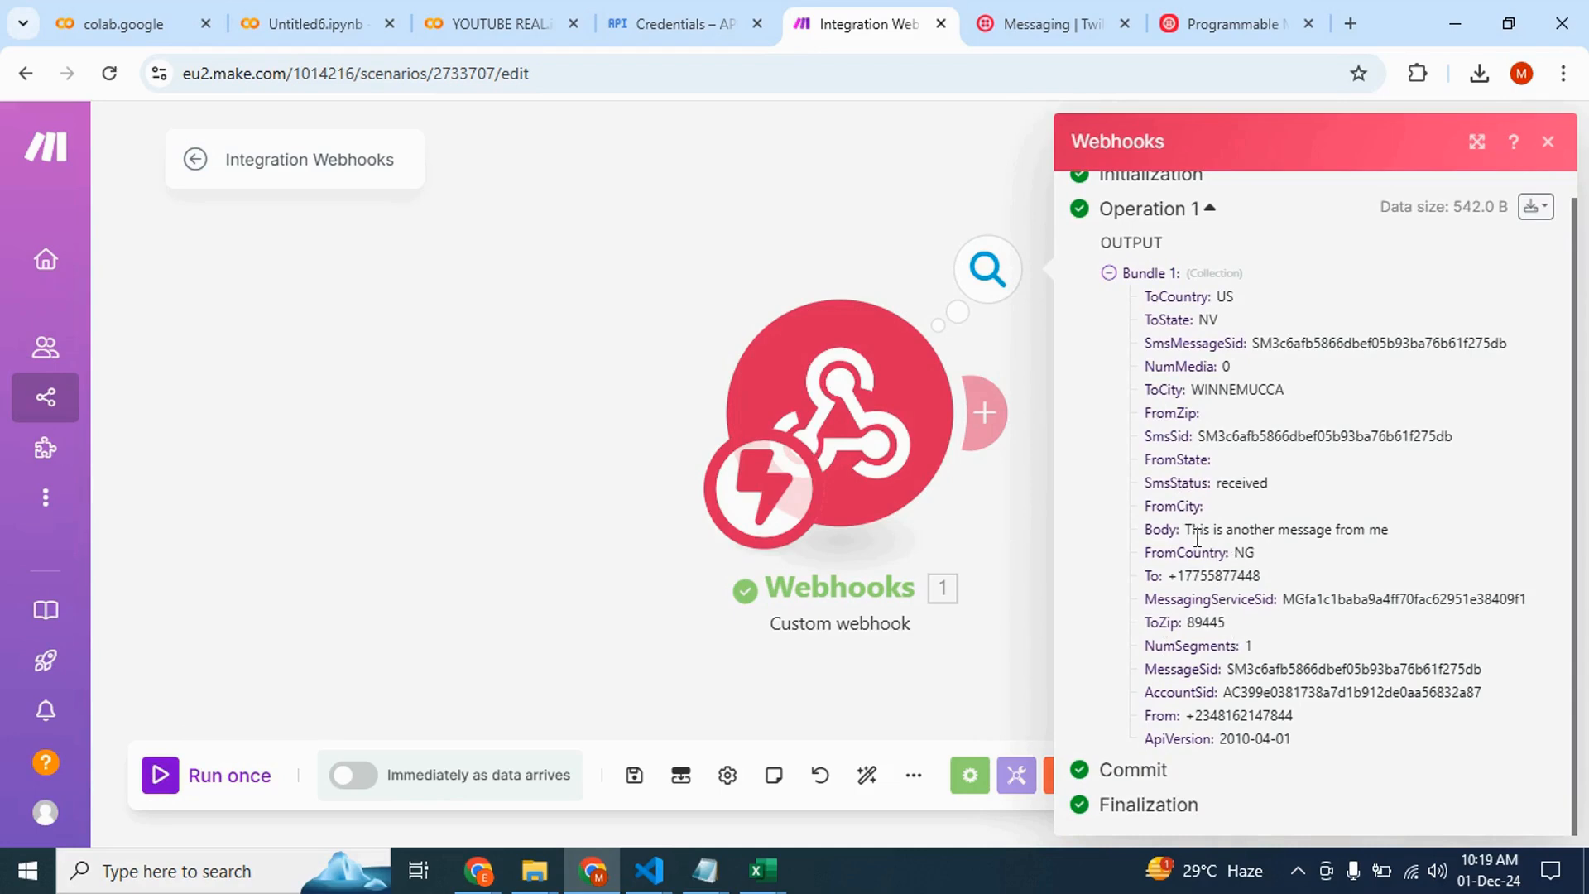
pyautogui.moveTo(1186, 529); pyautogui.dragTo(1409, 540)
pyautogui.click(1409, 540)
pyautogui.click(1016, 524)
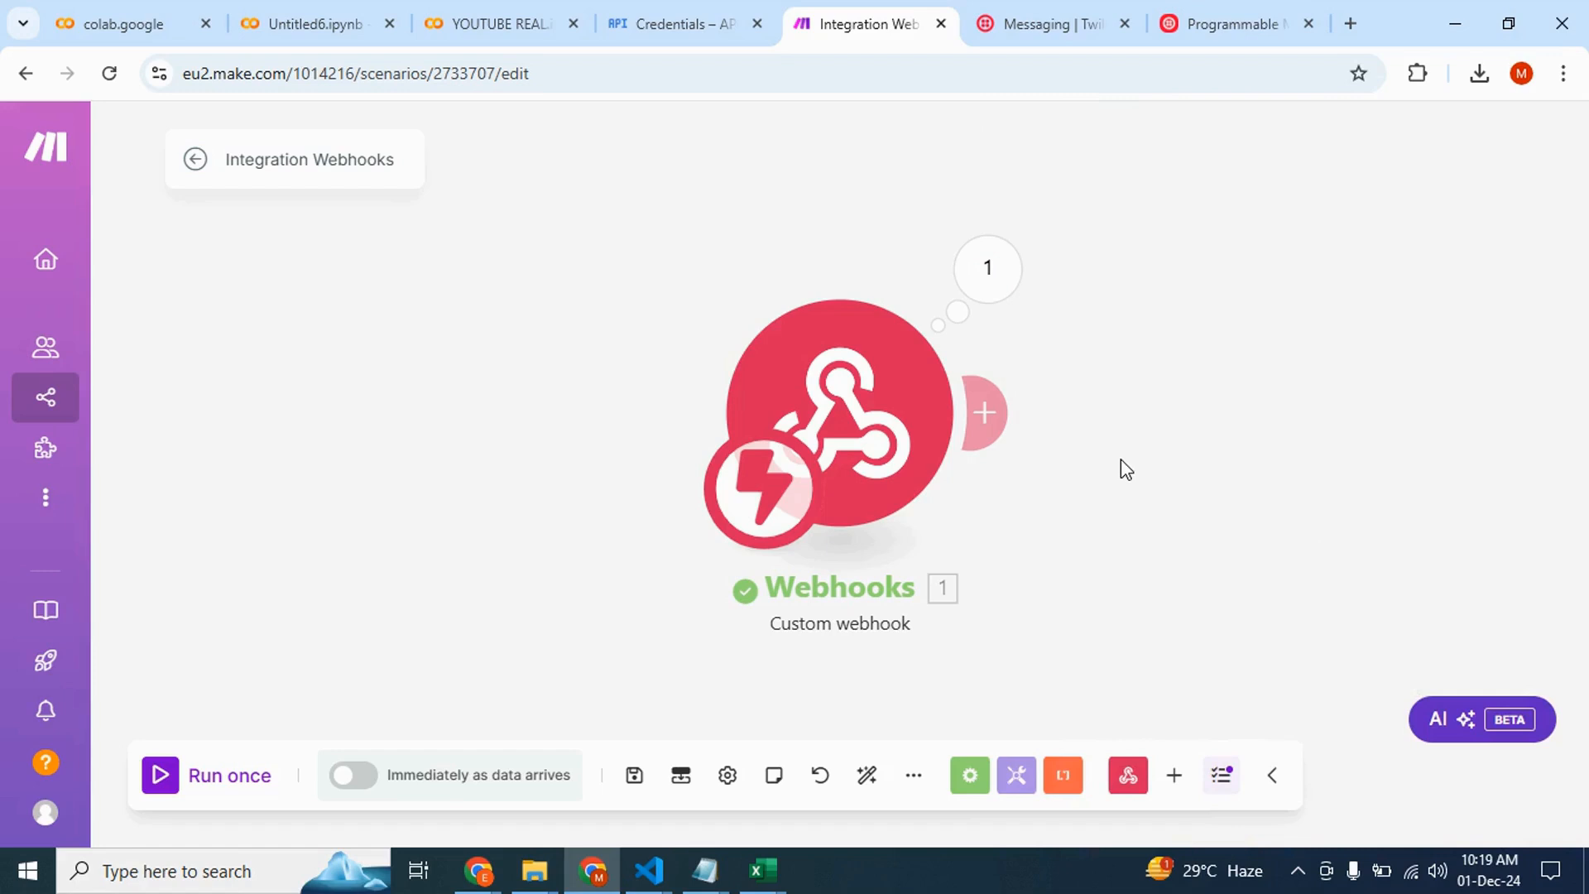
# Add a Gmail Send an Email module after the webhook
pyautogui.click(990, 413)
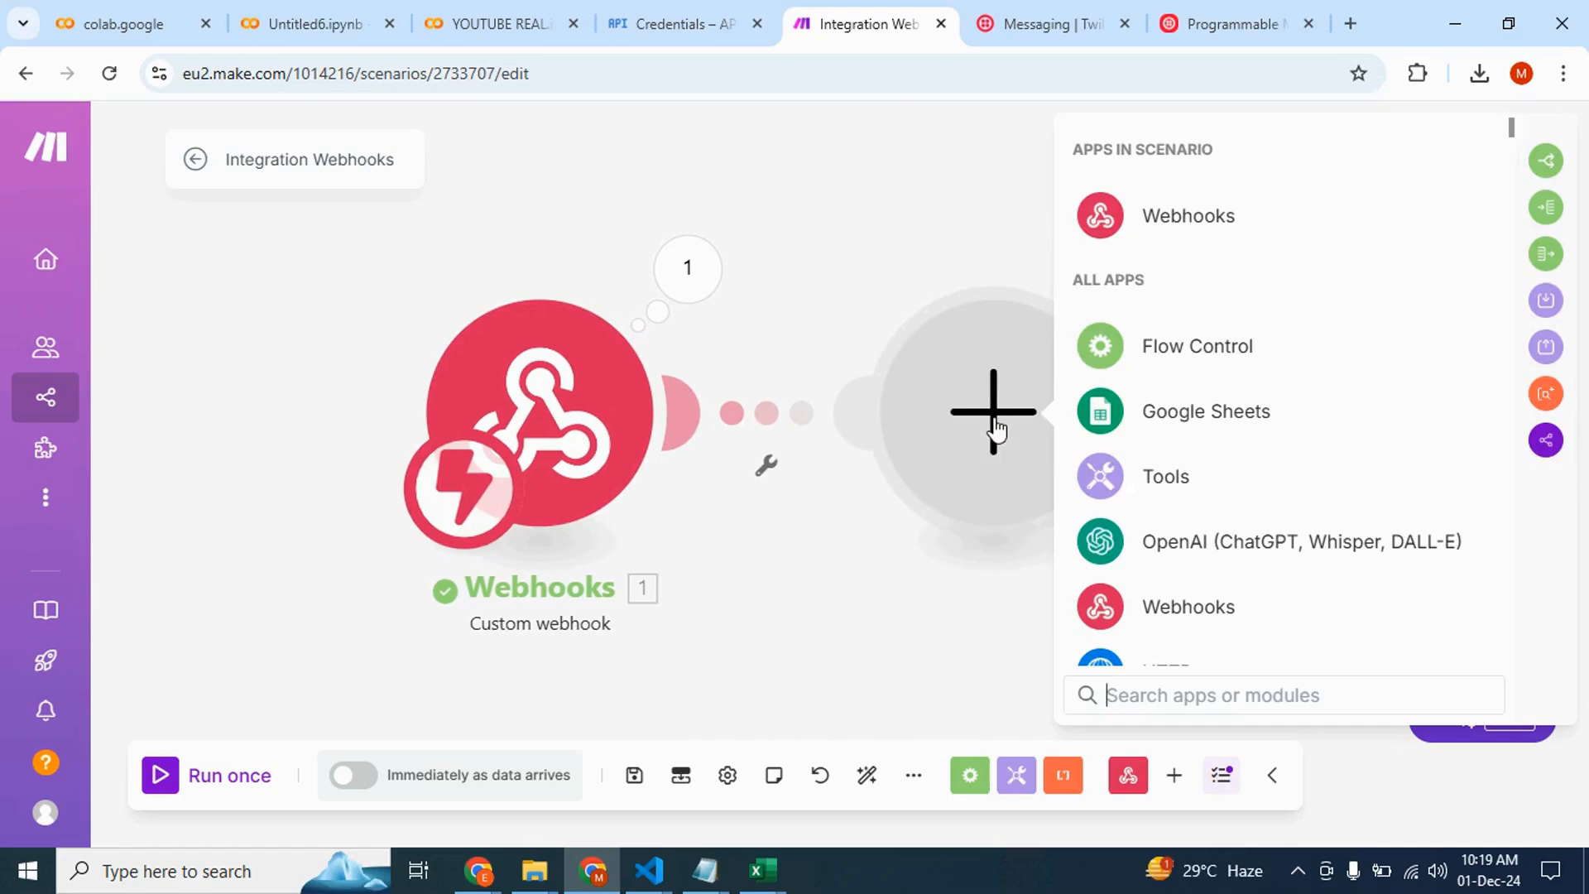
pyautogui.write('gmail')
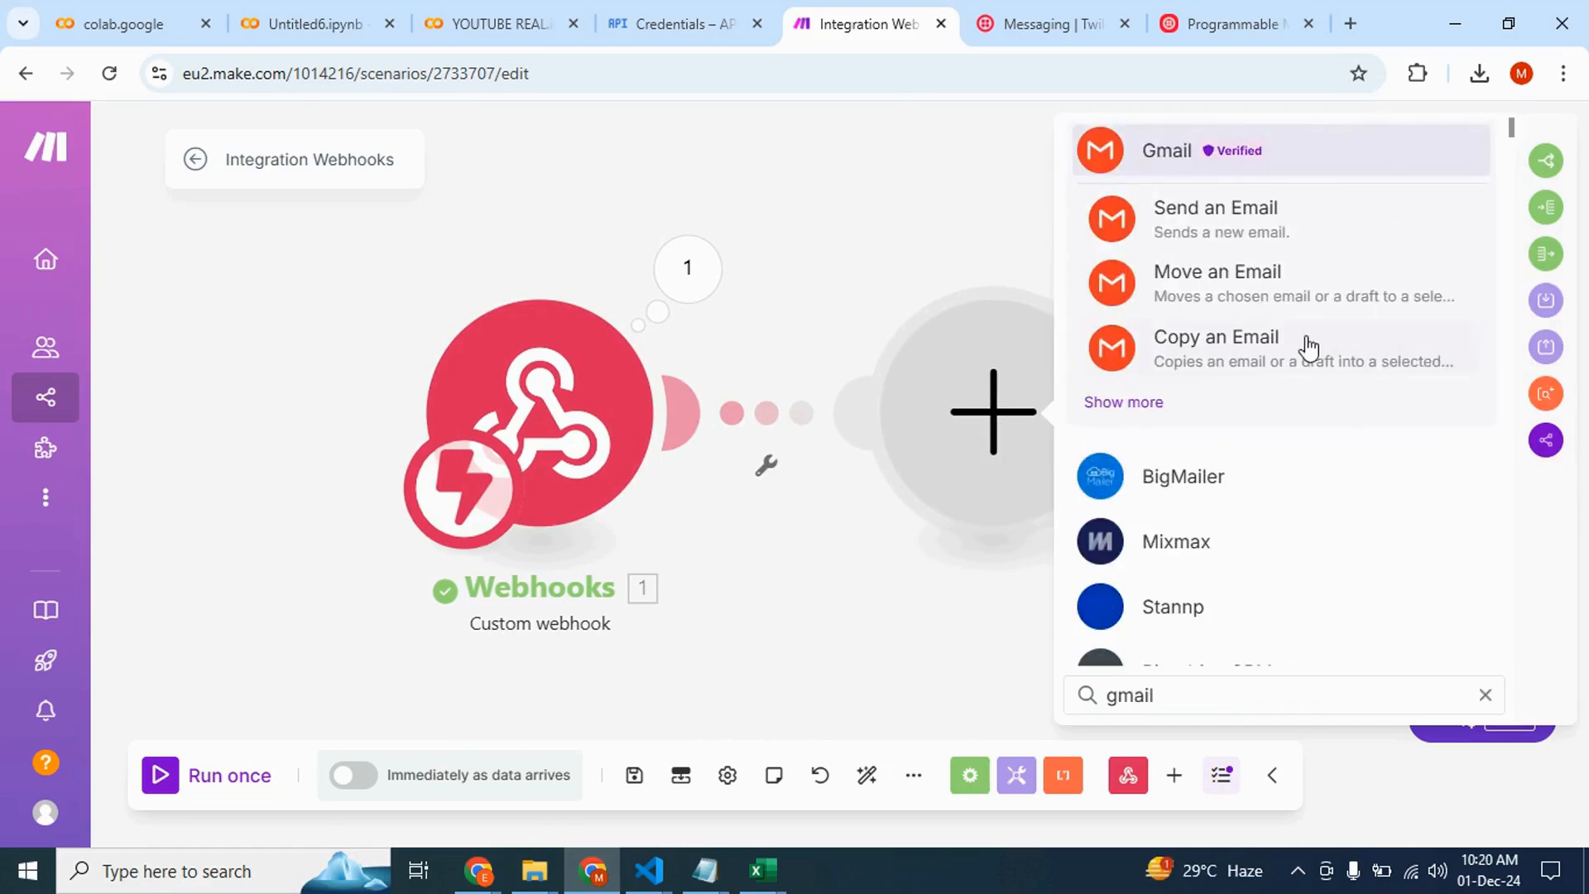
pyautogui.click(1270, 221)
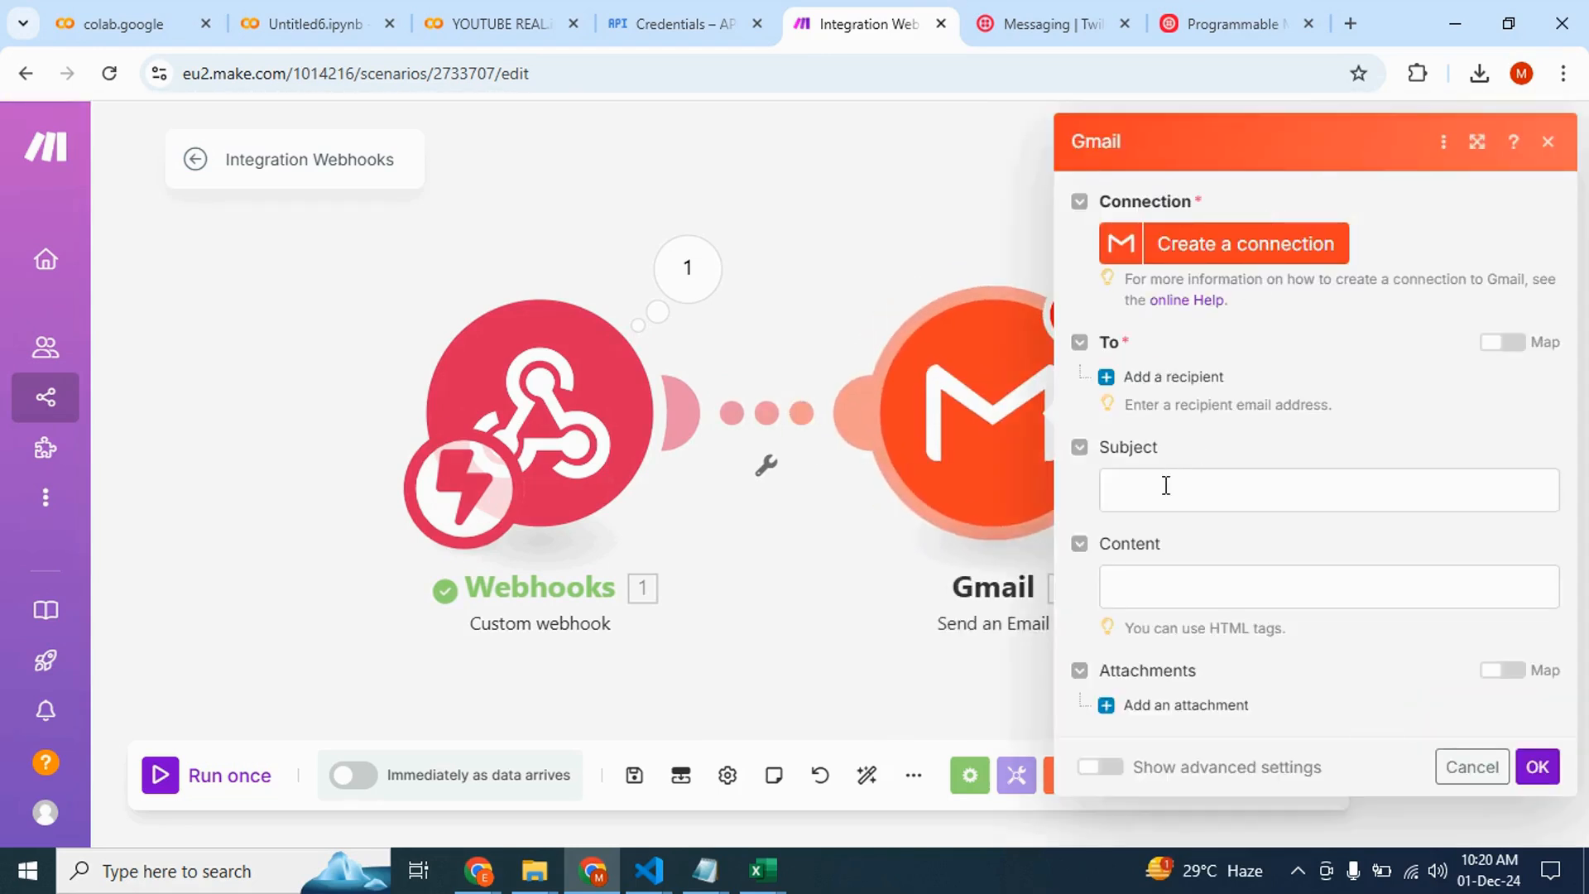
# Set the email subject to "Hey,We recieved a Text from" followed by the mapped From field
pyautogui.click(1165, 489)
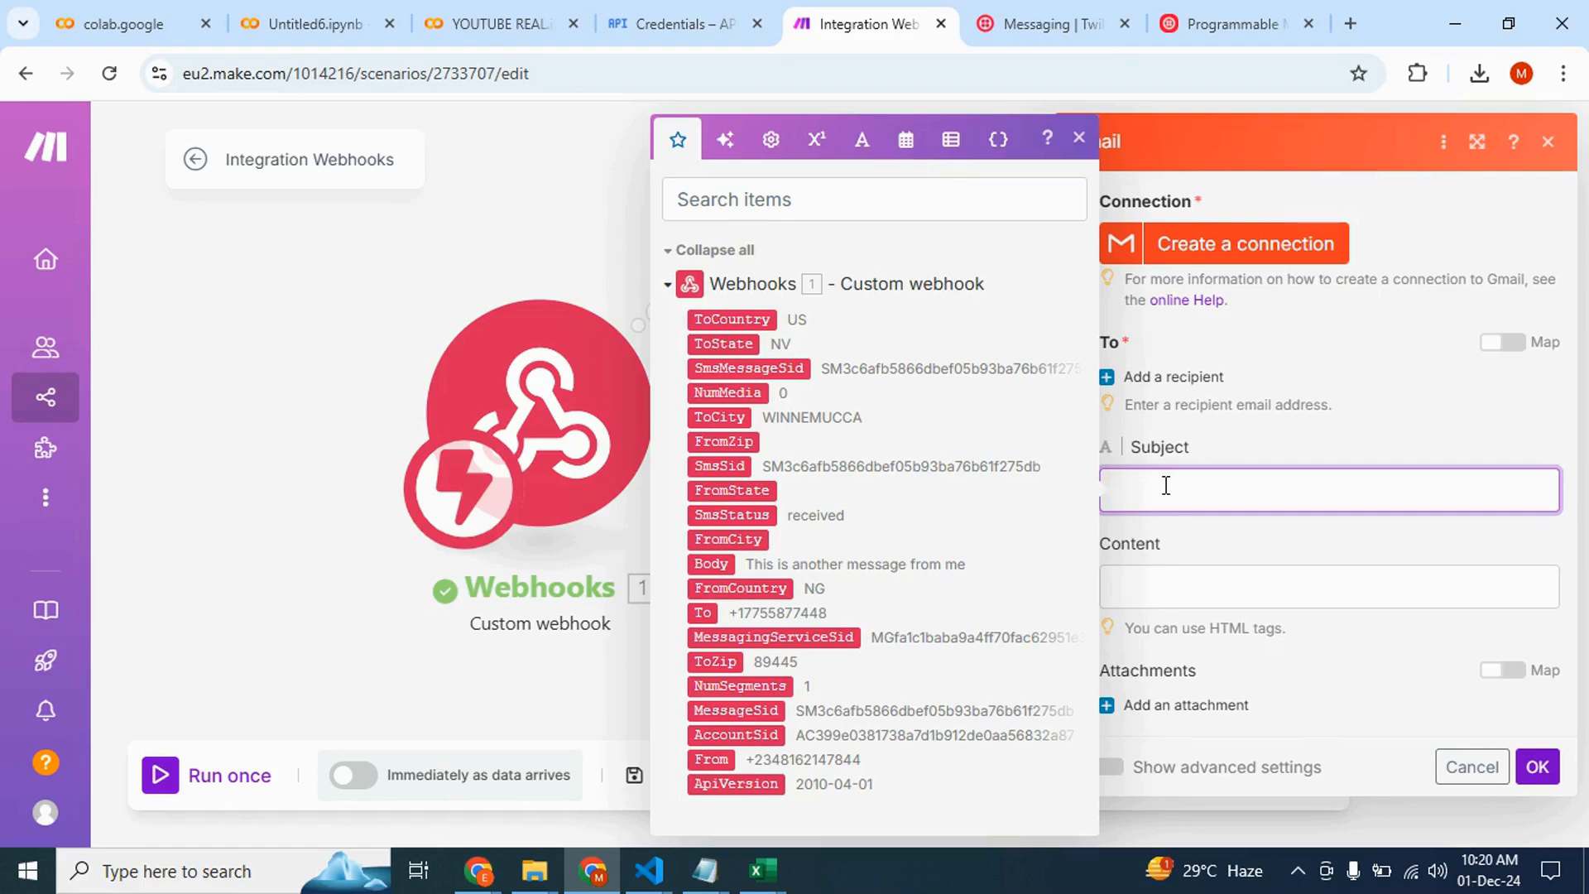
pyautogui.write('Hey, We recieved a Text')
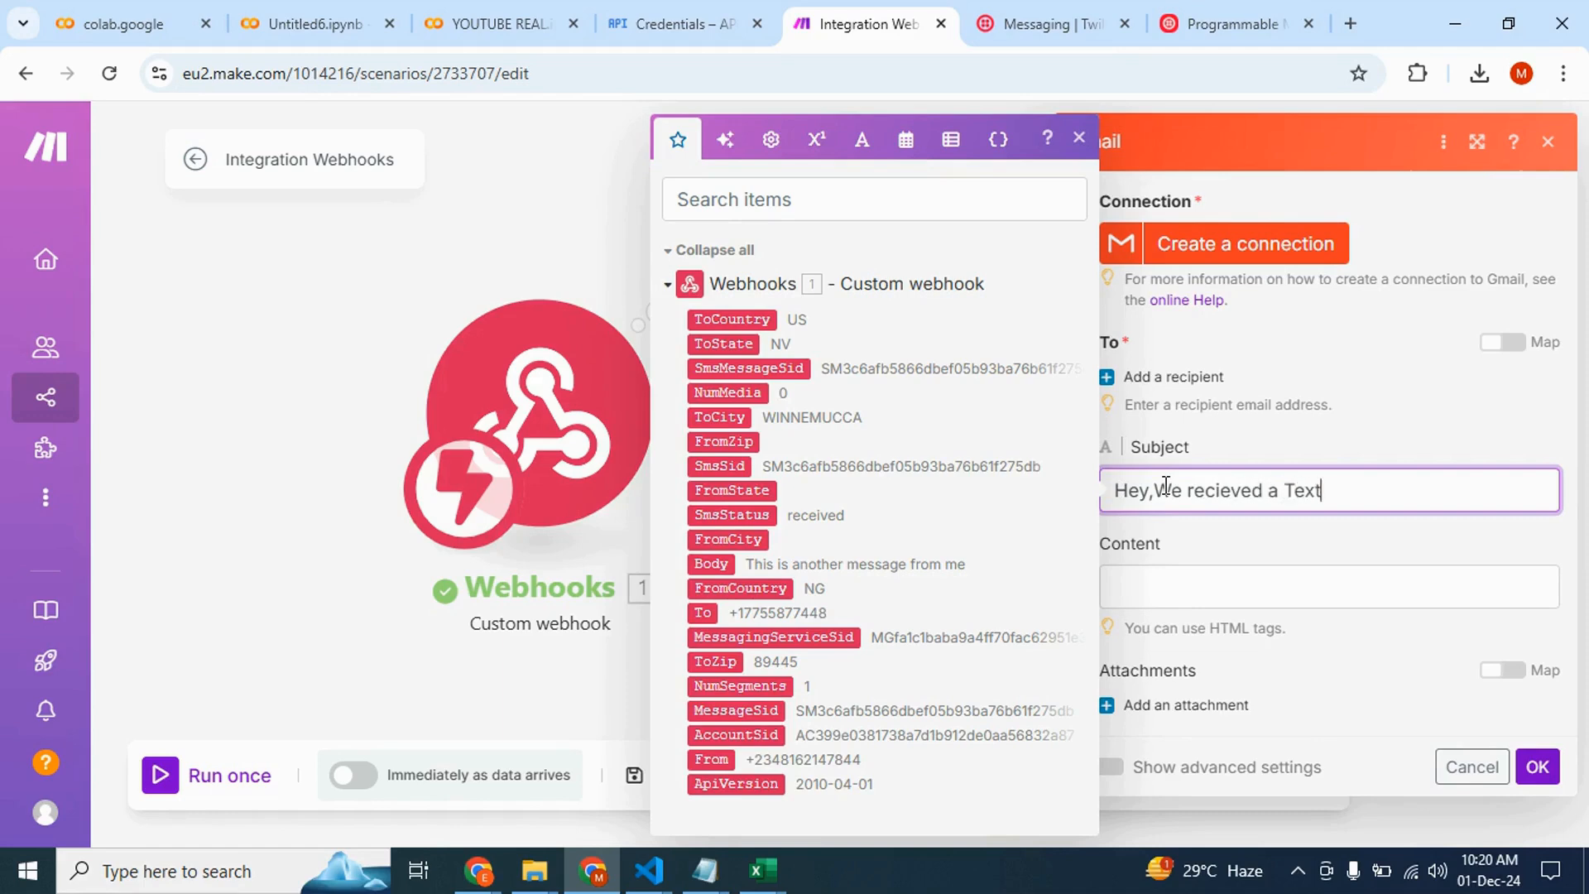
pyautogui.write(' from')
pyautogui.click(710, 759)
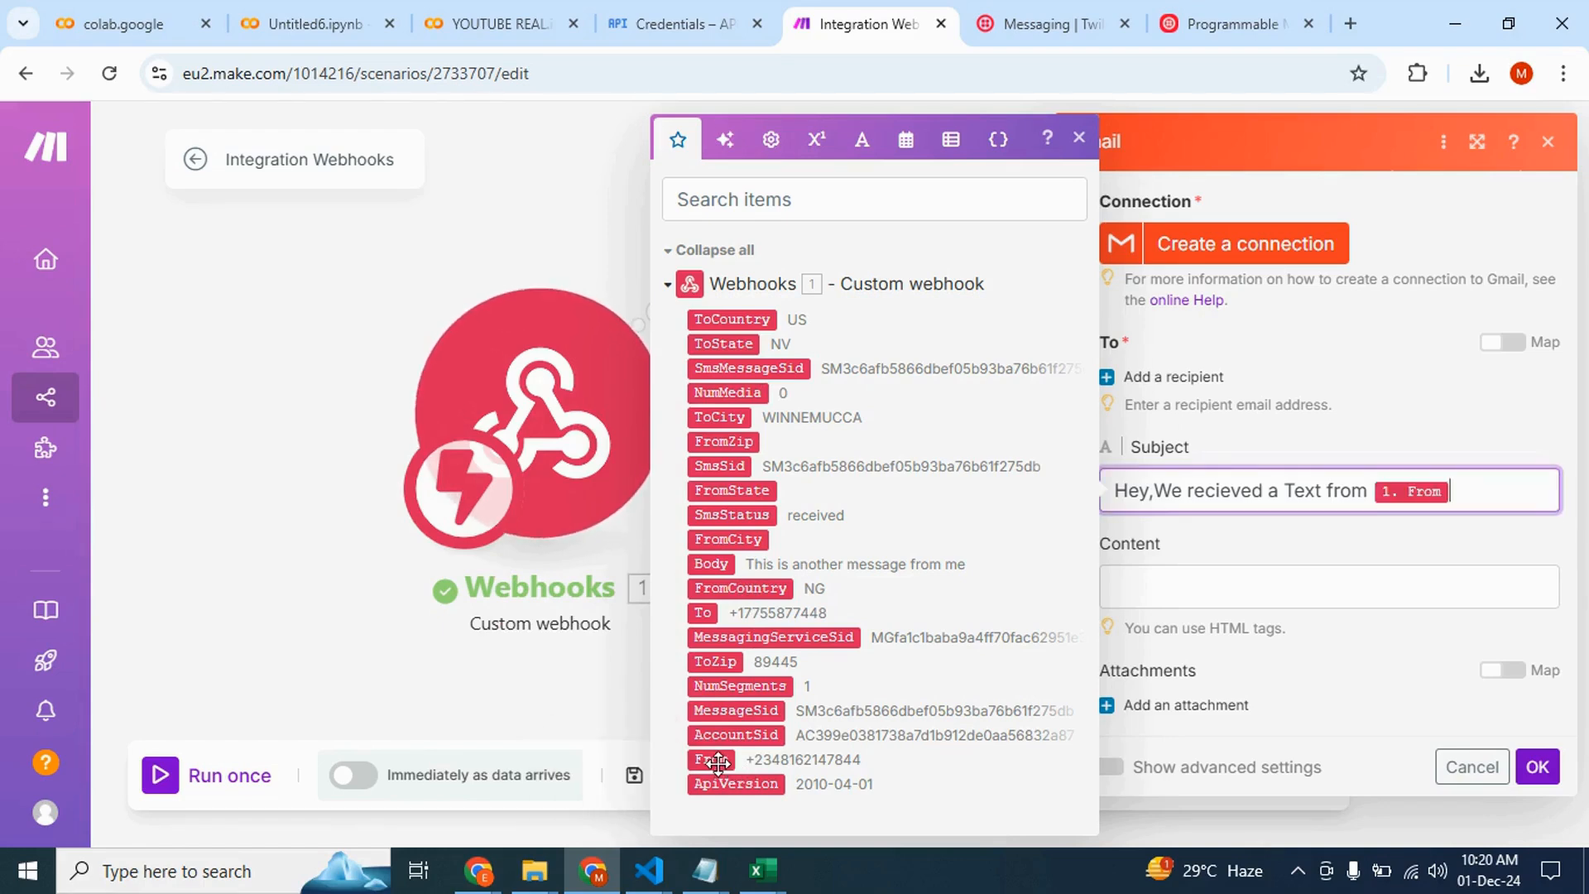
# Set the email content to "This is the content of the Message" with the mapped Body field below it
pyautogui.click(1153, 588)
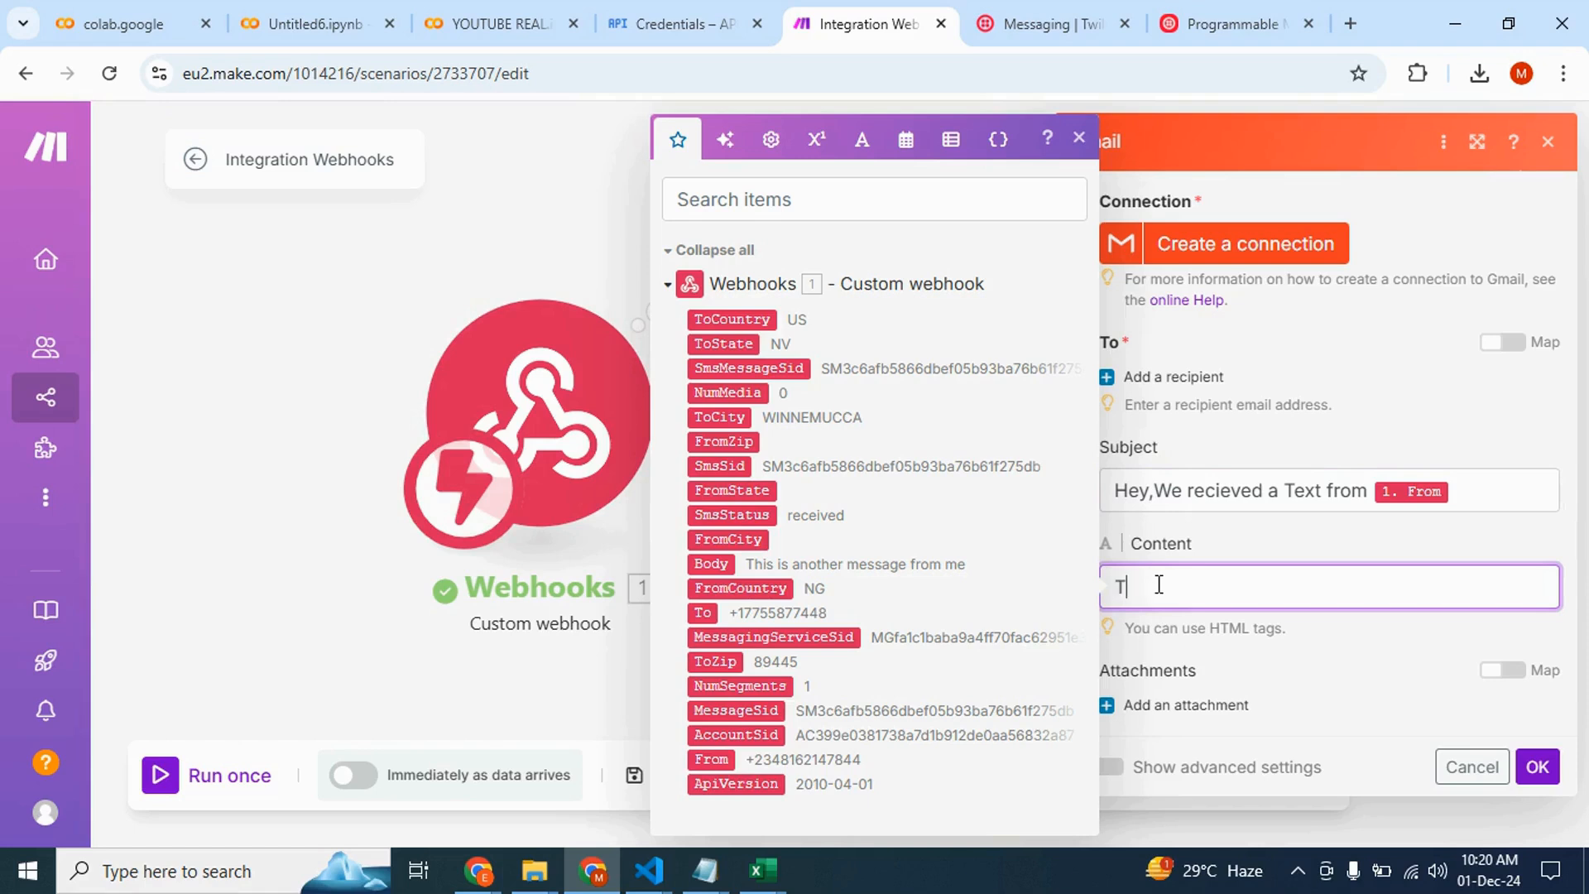
pyautogui.write('This is the content of the Me')
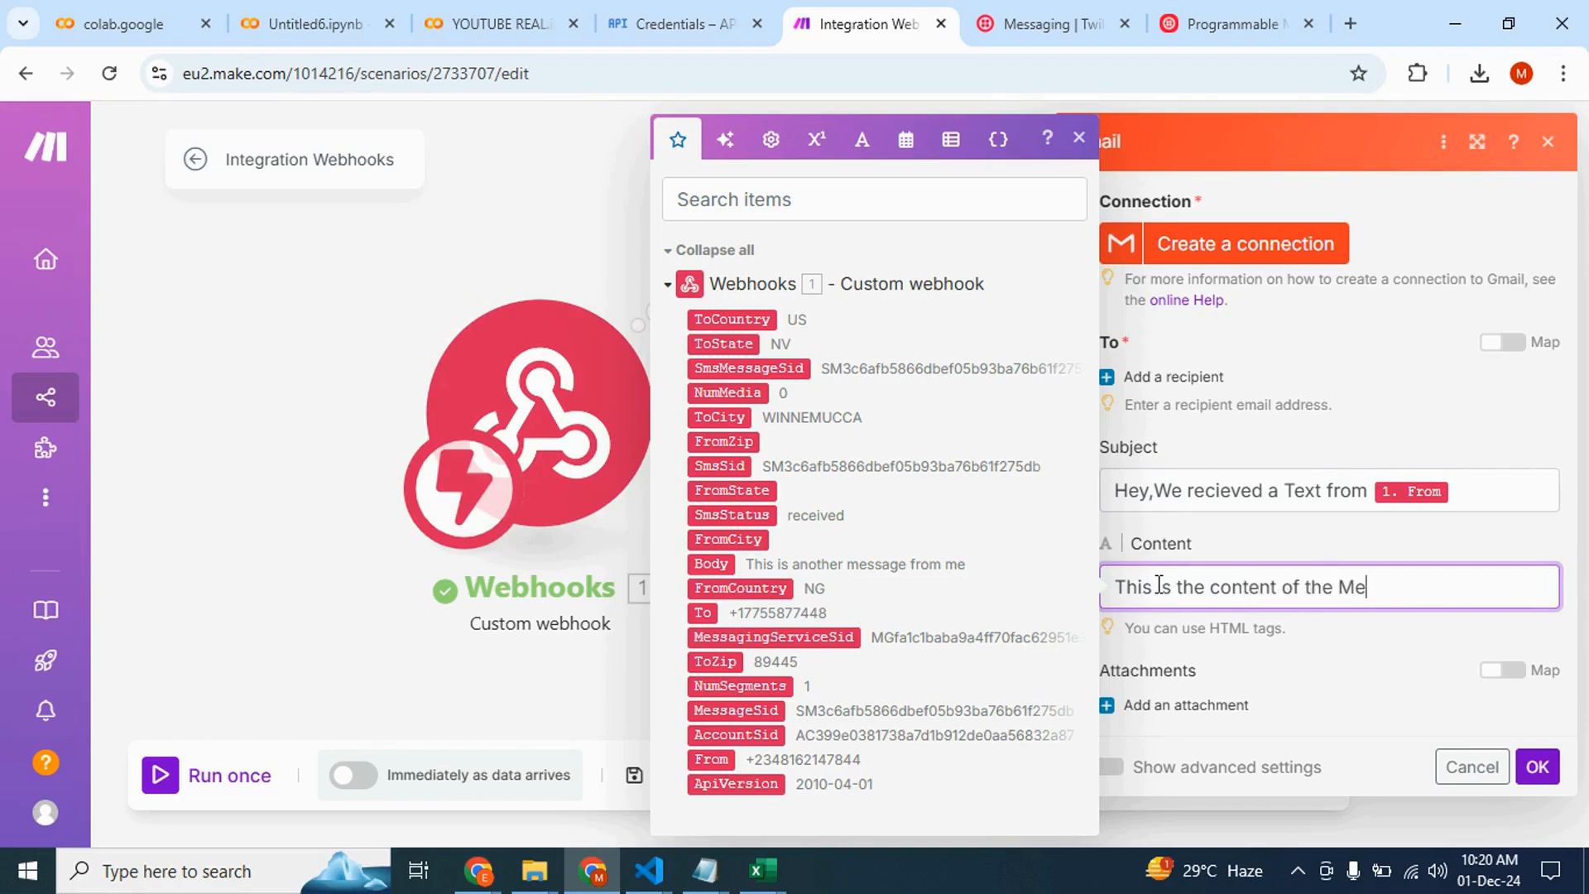
pyautogui.write('ssage')
pyautogui.press('Return')
pyautogui.press('Return')
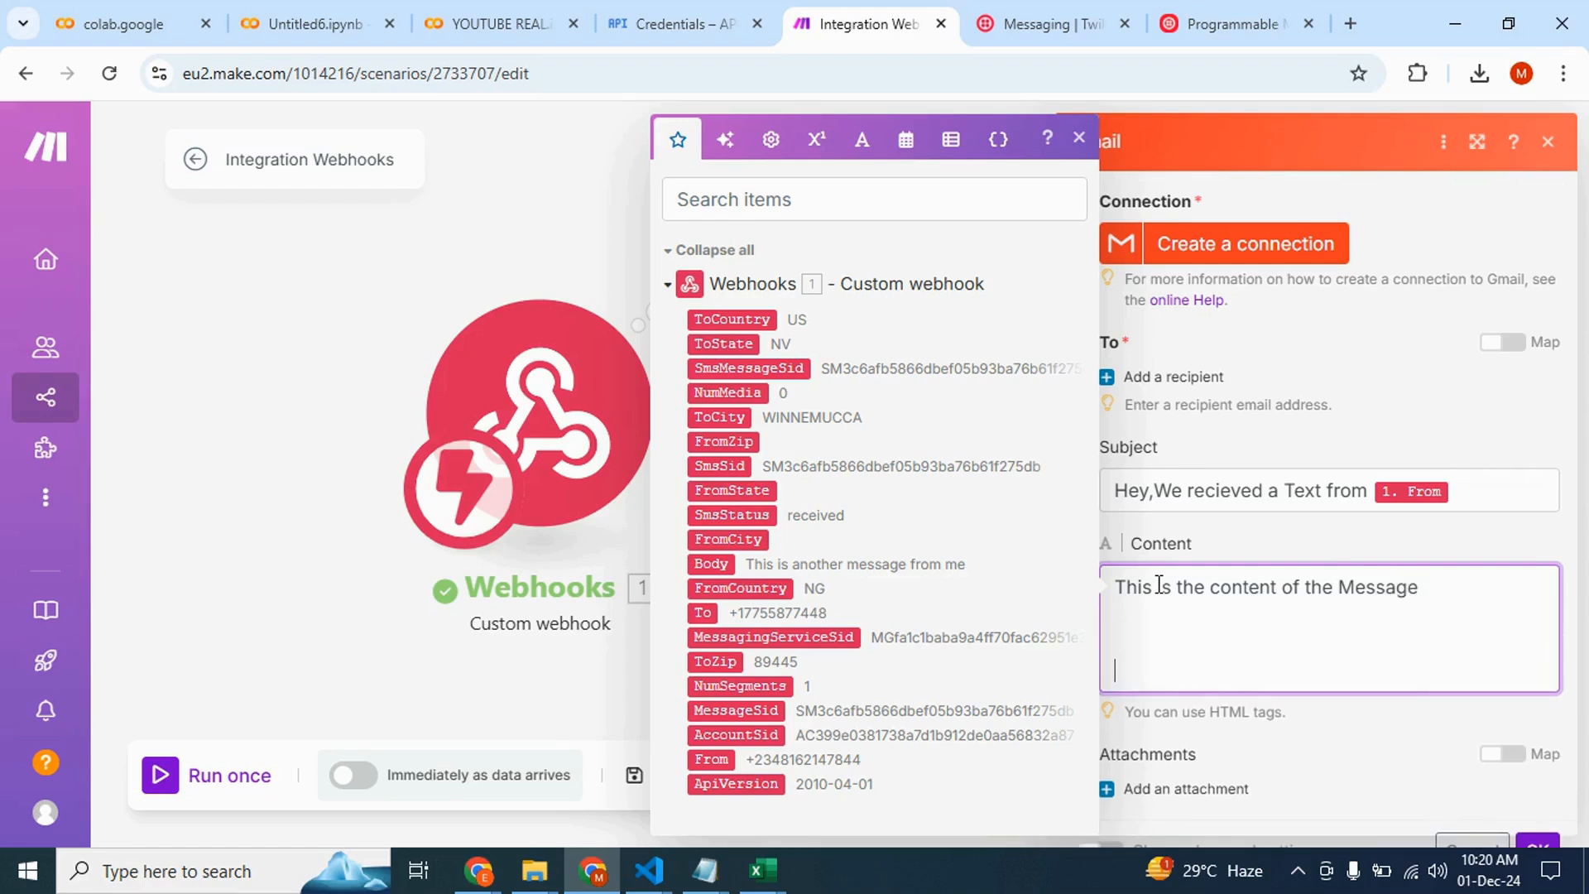
pyautogui.click(721, 561)
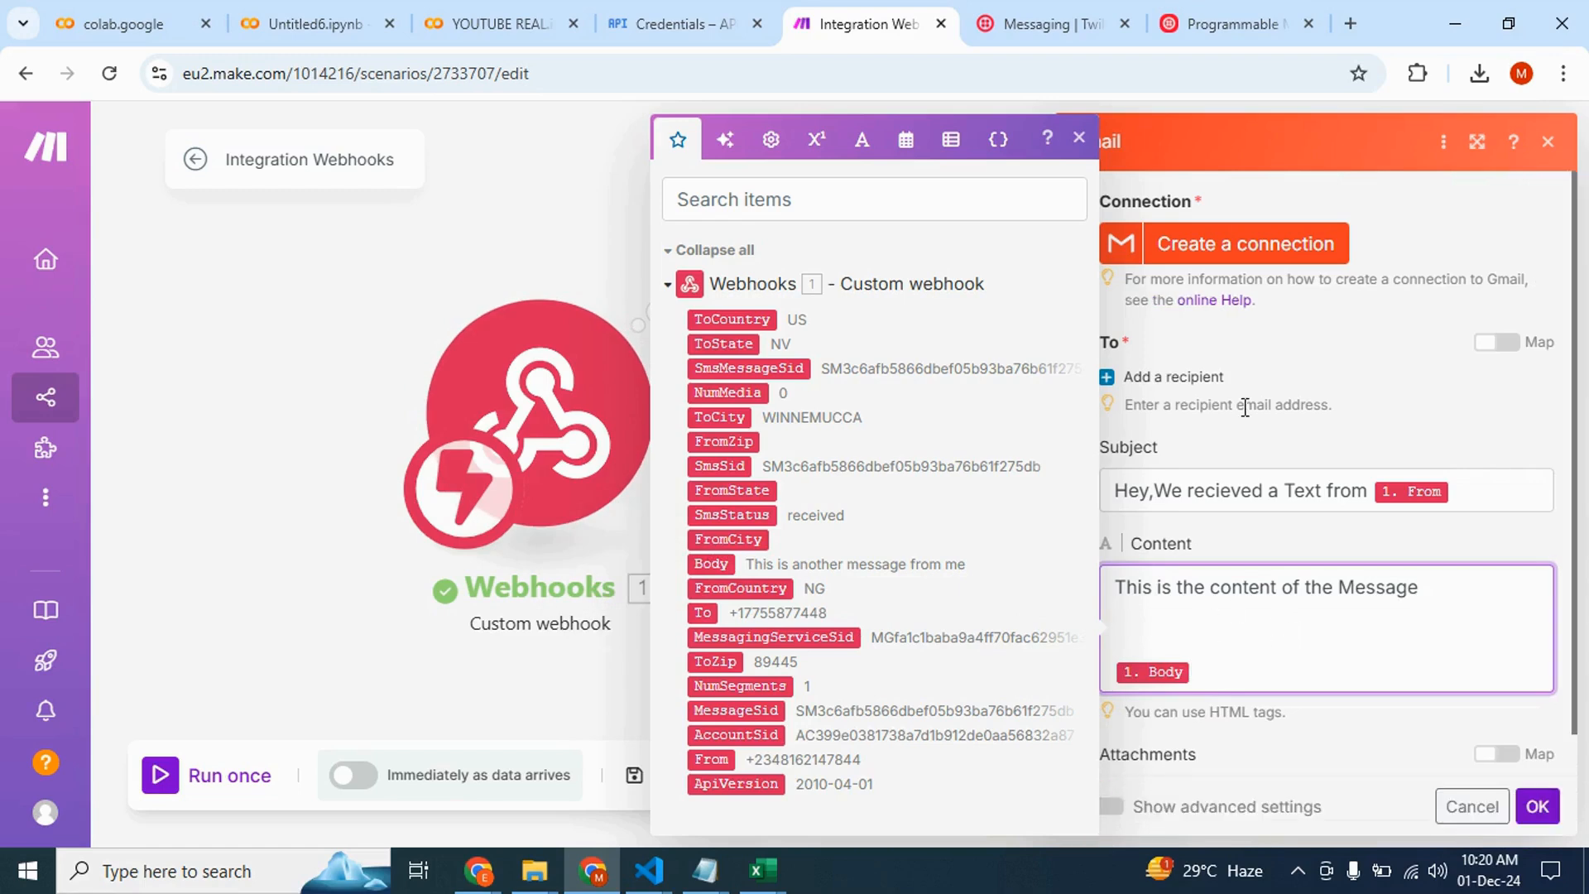
# Add a recipient and fill in the recipient's e-mail address
pyautogui.click(1299, 397)
pyautogui.click(1163, 377)
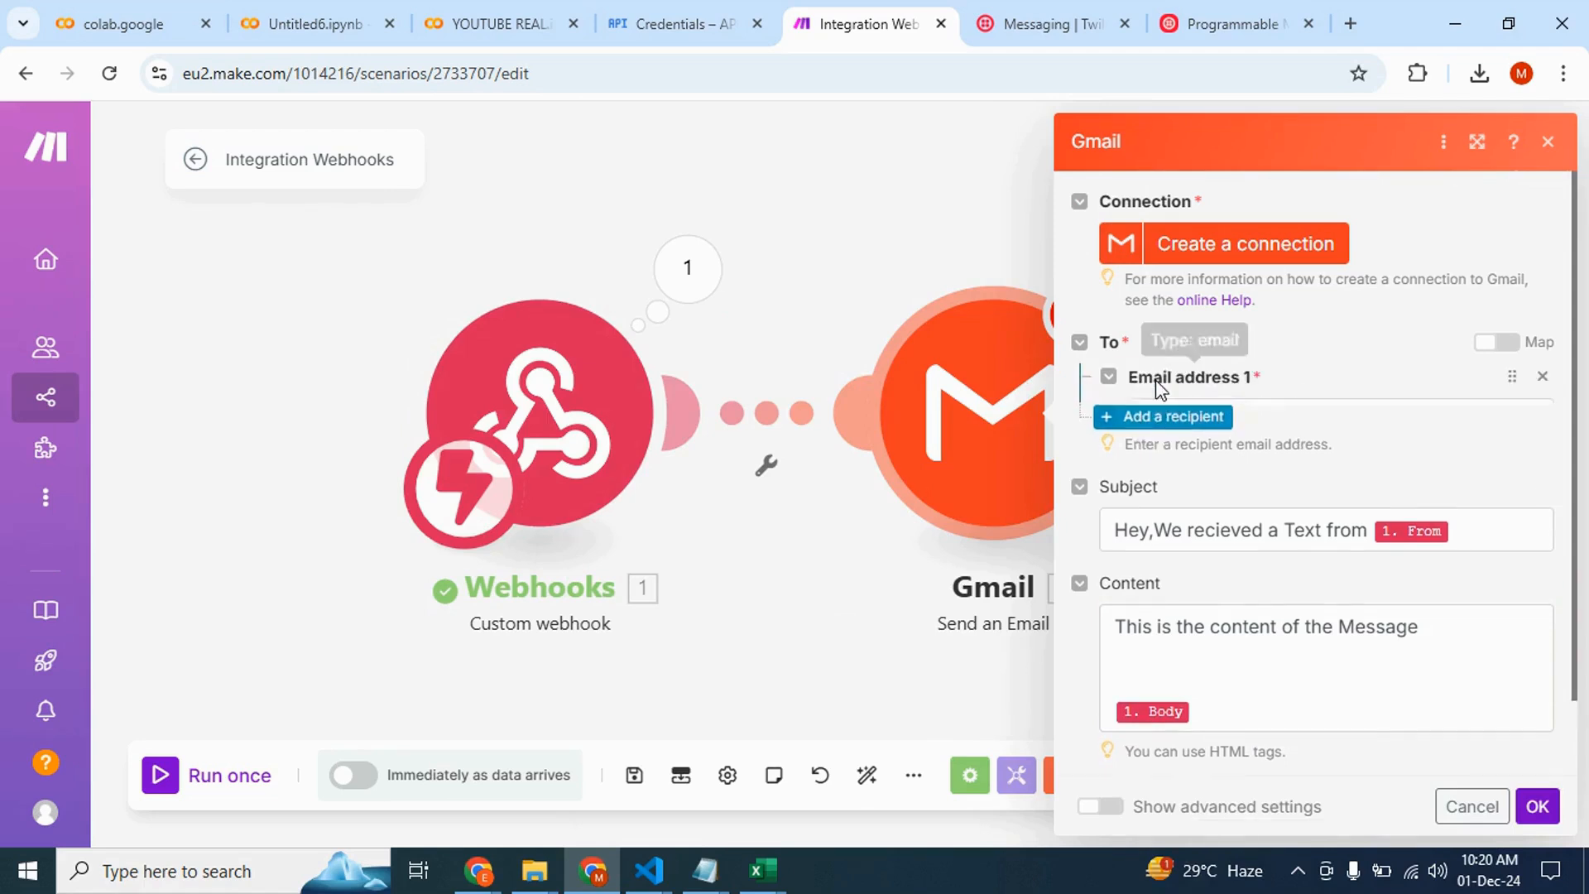
pyautogui.click(1201, 414)
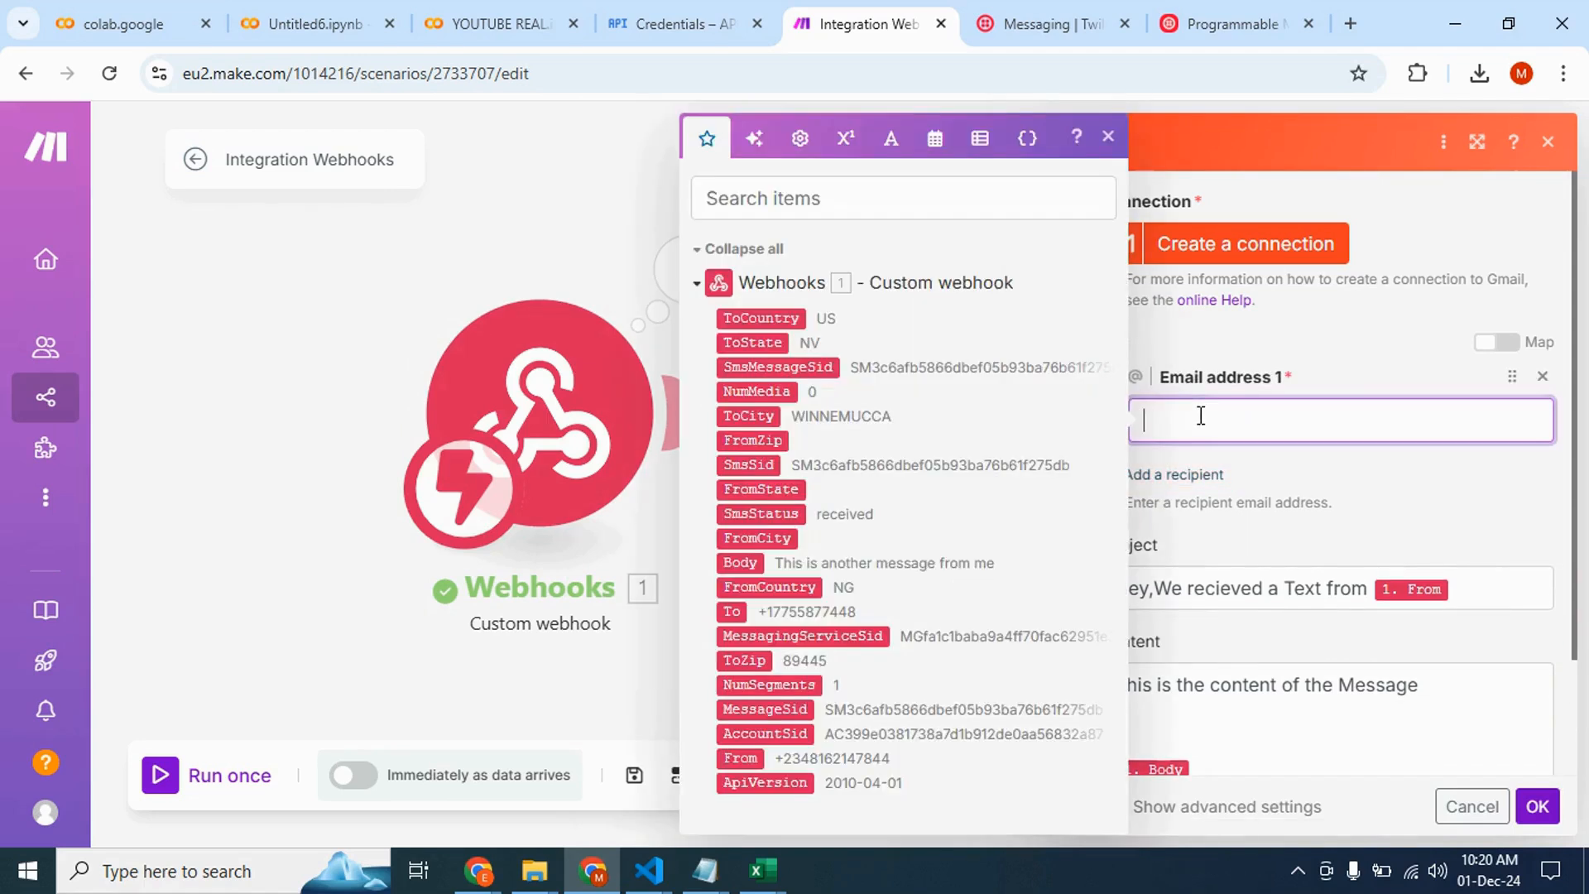
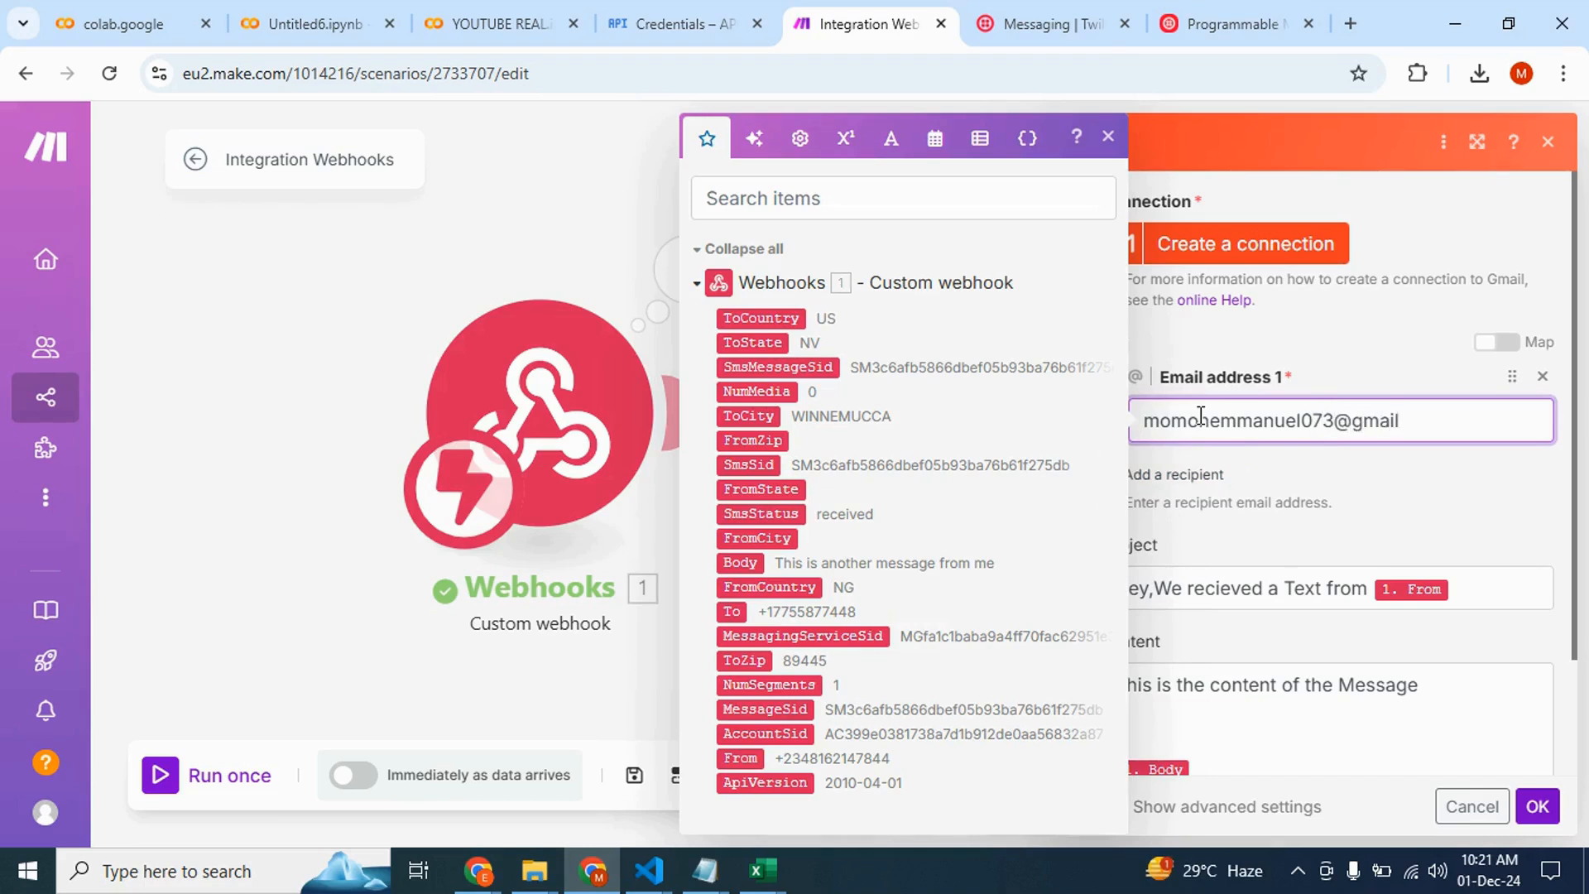
pyautogui.click(1380, 495)
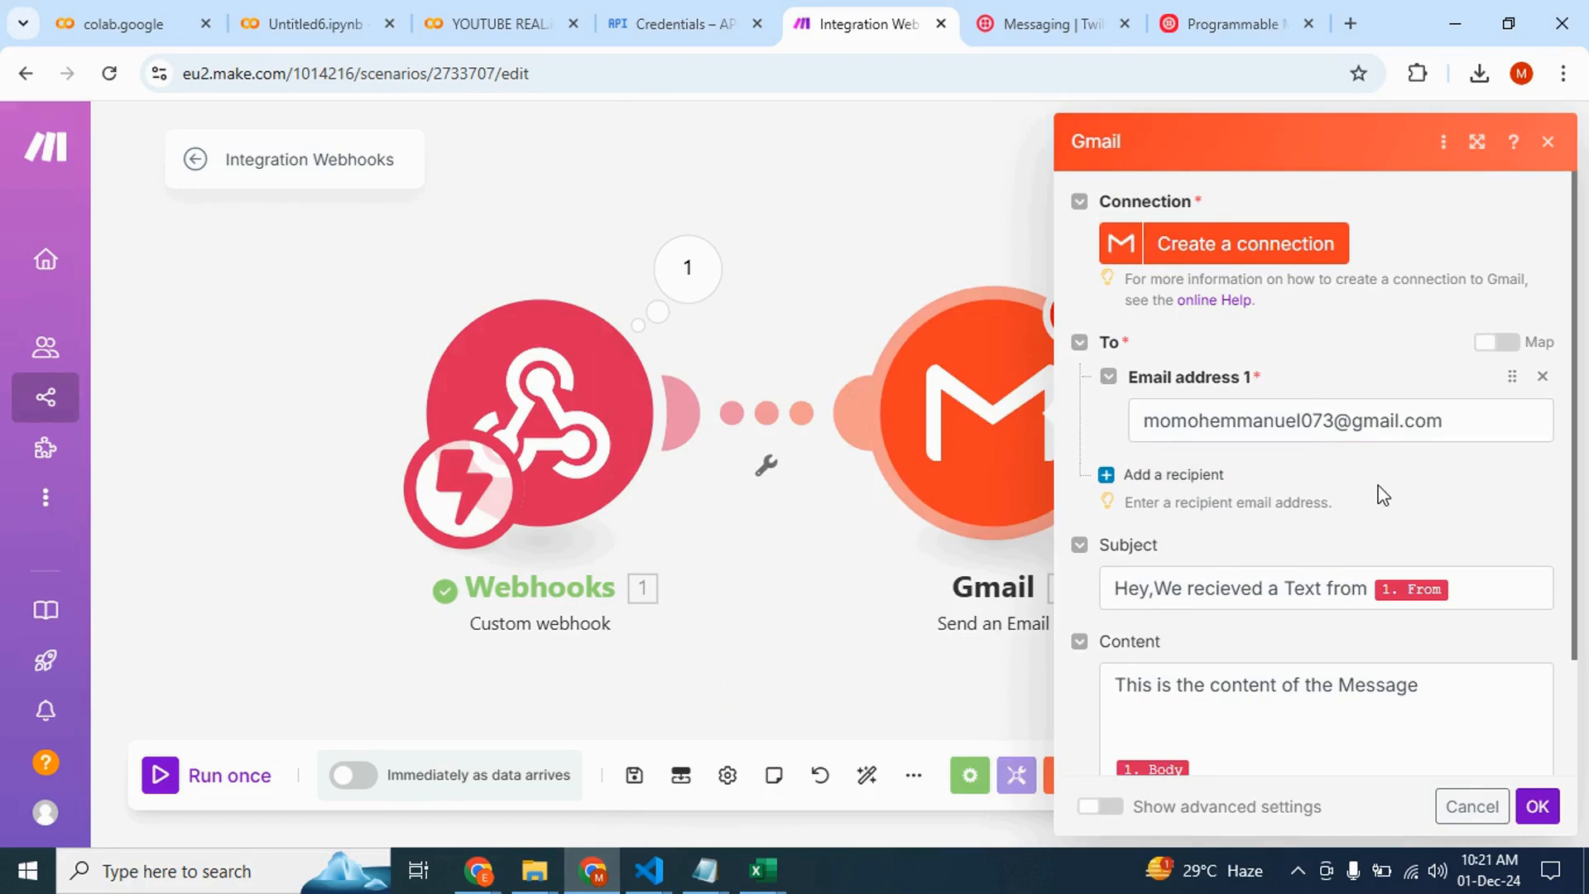
# Try to save the Gmail module and open the dialog for creating a Gmail connection
pyautogui.scroll(-2, 1286, 621)
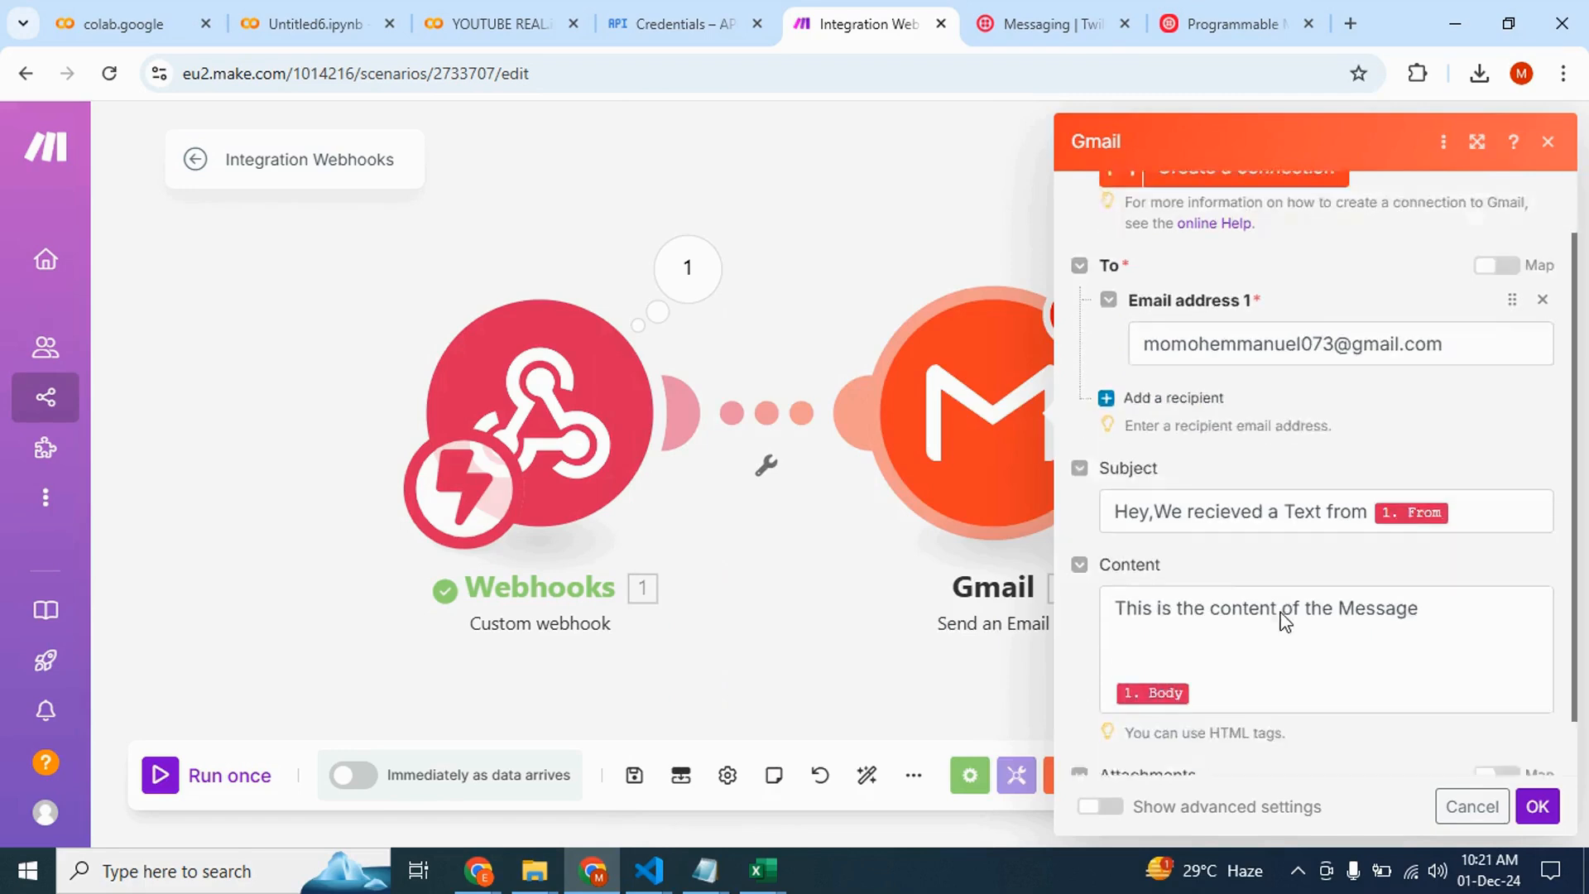
pyautogui.click(1541, 810)
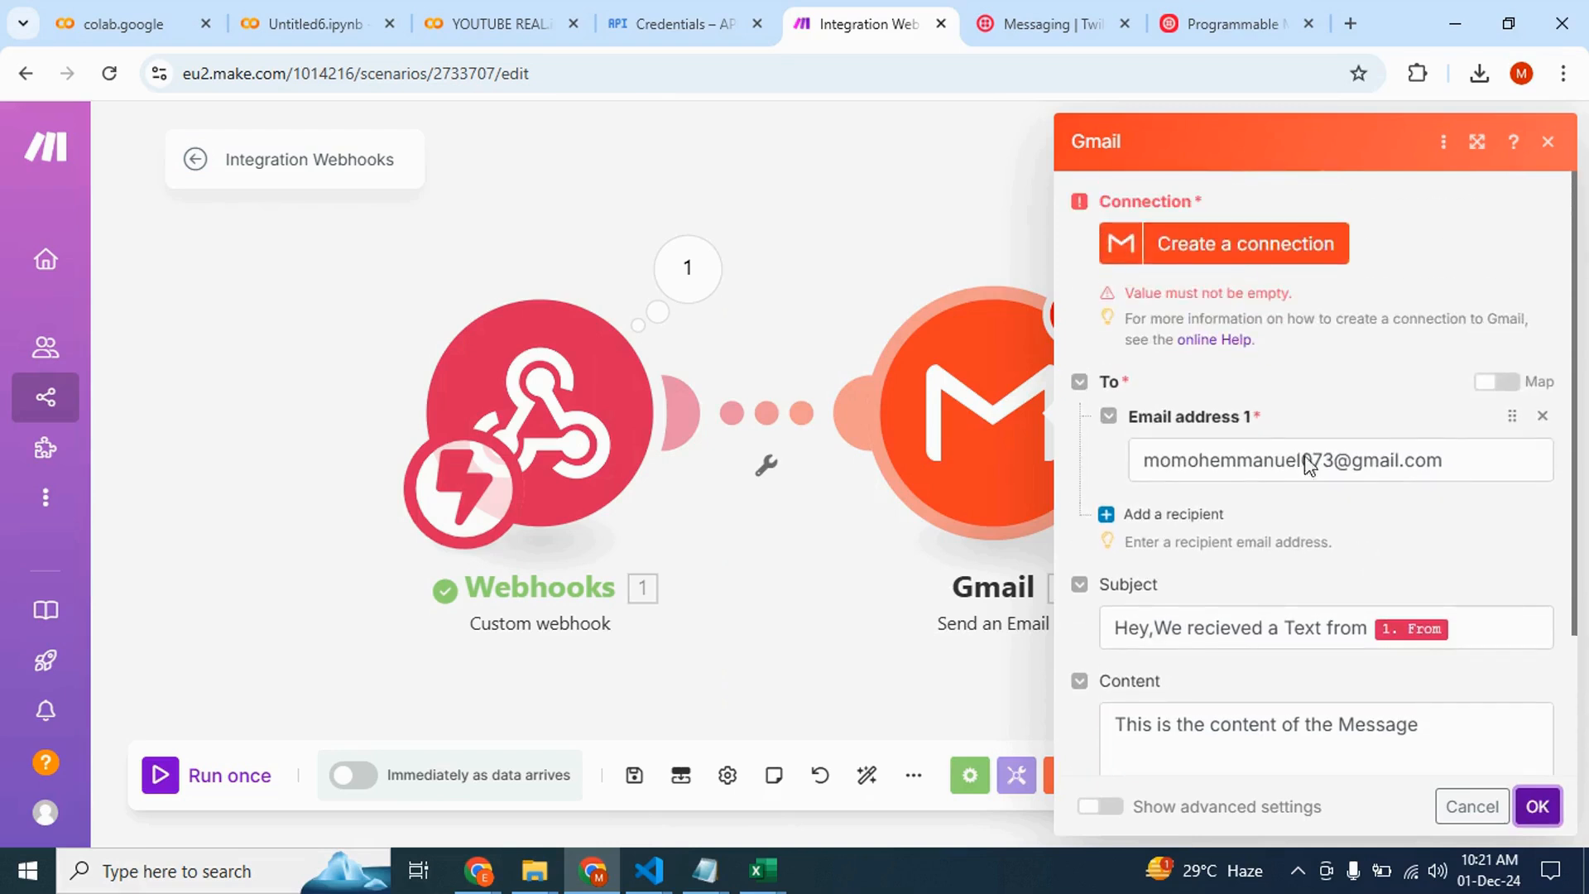
pyautogui.click(1282, 263)
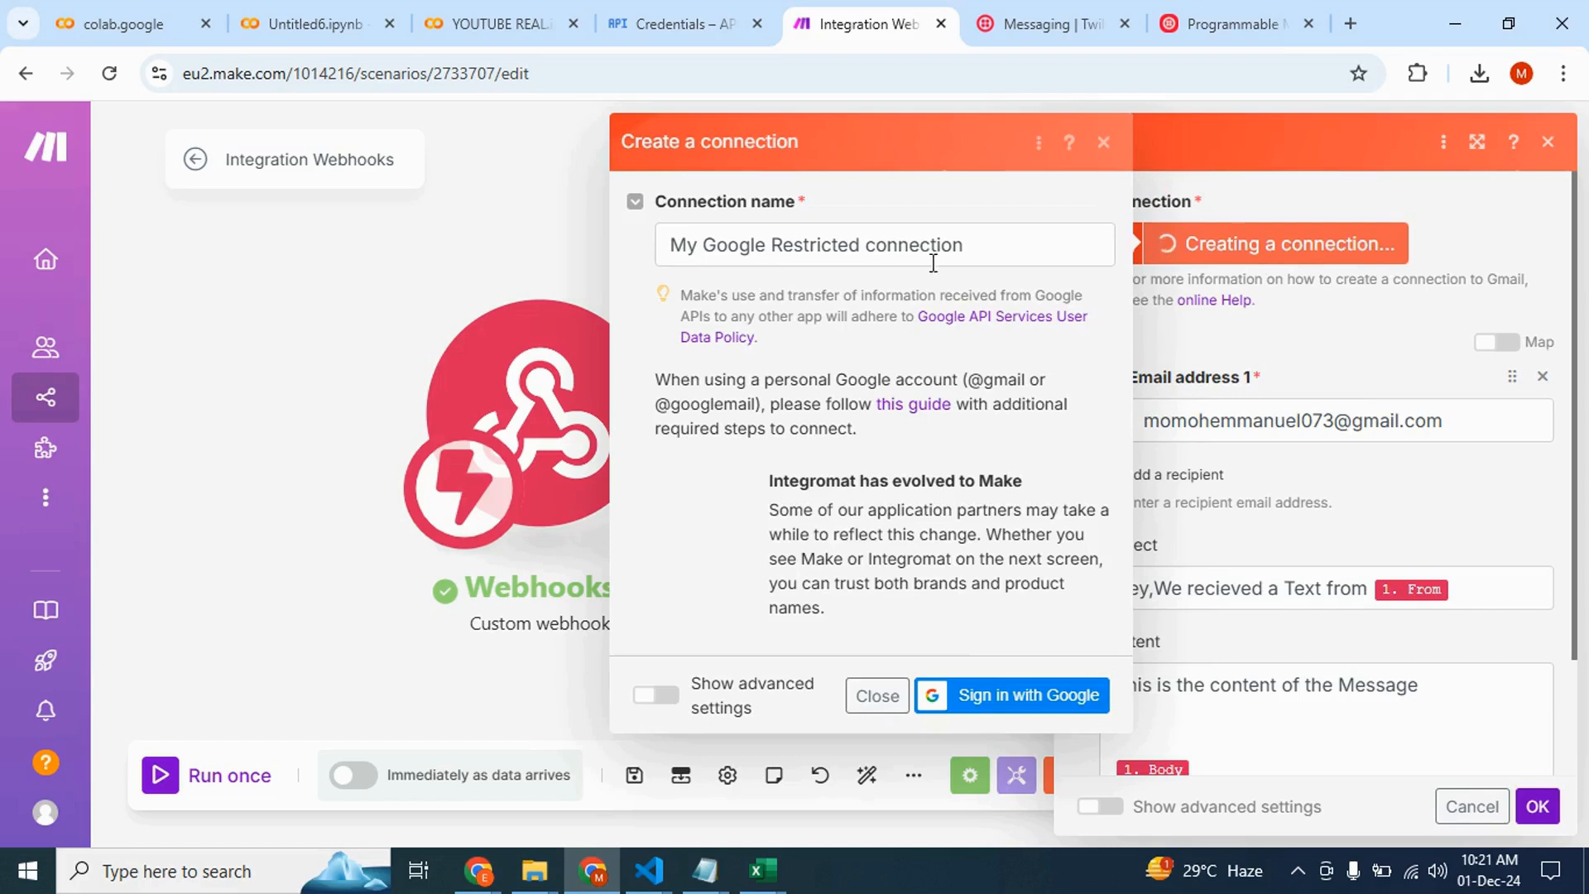
# Name the new connection twilio to mail
pyautogui.click(950, 240)
pyautogui.moveTo(951, 241); pyautogui.dragTo(649, 242)
pyautogui.write('twi')
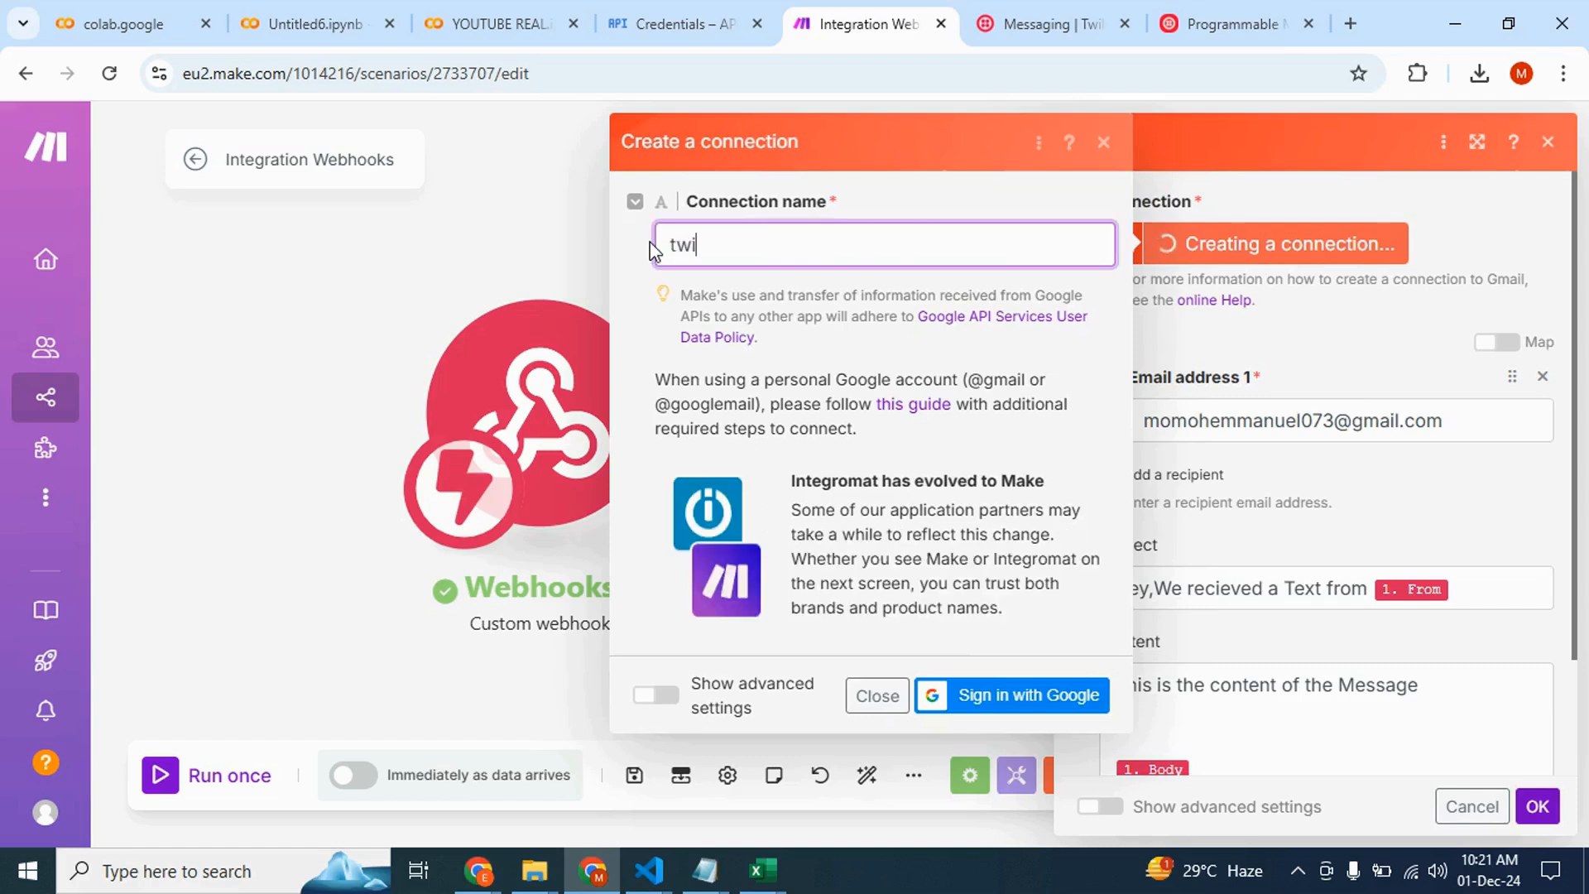
pyautogui.write('lio ')
pyautogui.write('t')
pyautogui.press('BackSpace')
pyautogui.write('t0')
pyautogui.press('BackSpace')
pyautogui.write('o mail')
# Try to sign in with the Google account, granting Make ongoing access to Gmail
pyautogui.click(975, 687)
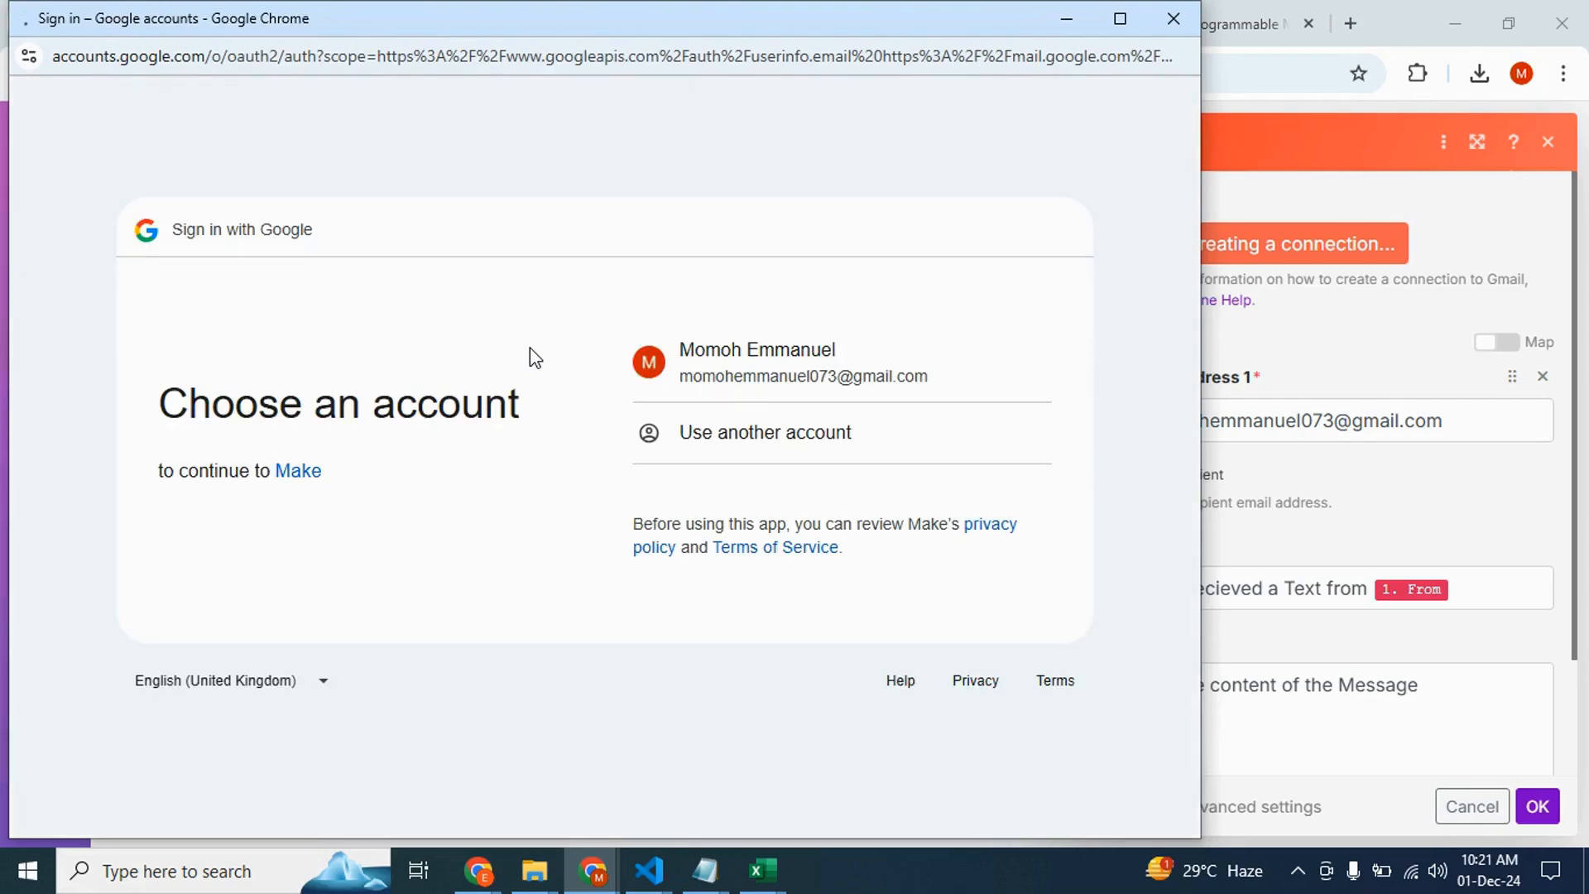
pyautogui.click(794, 376)
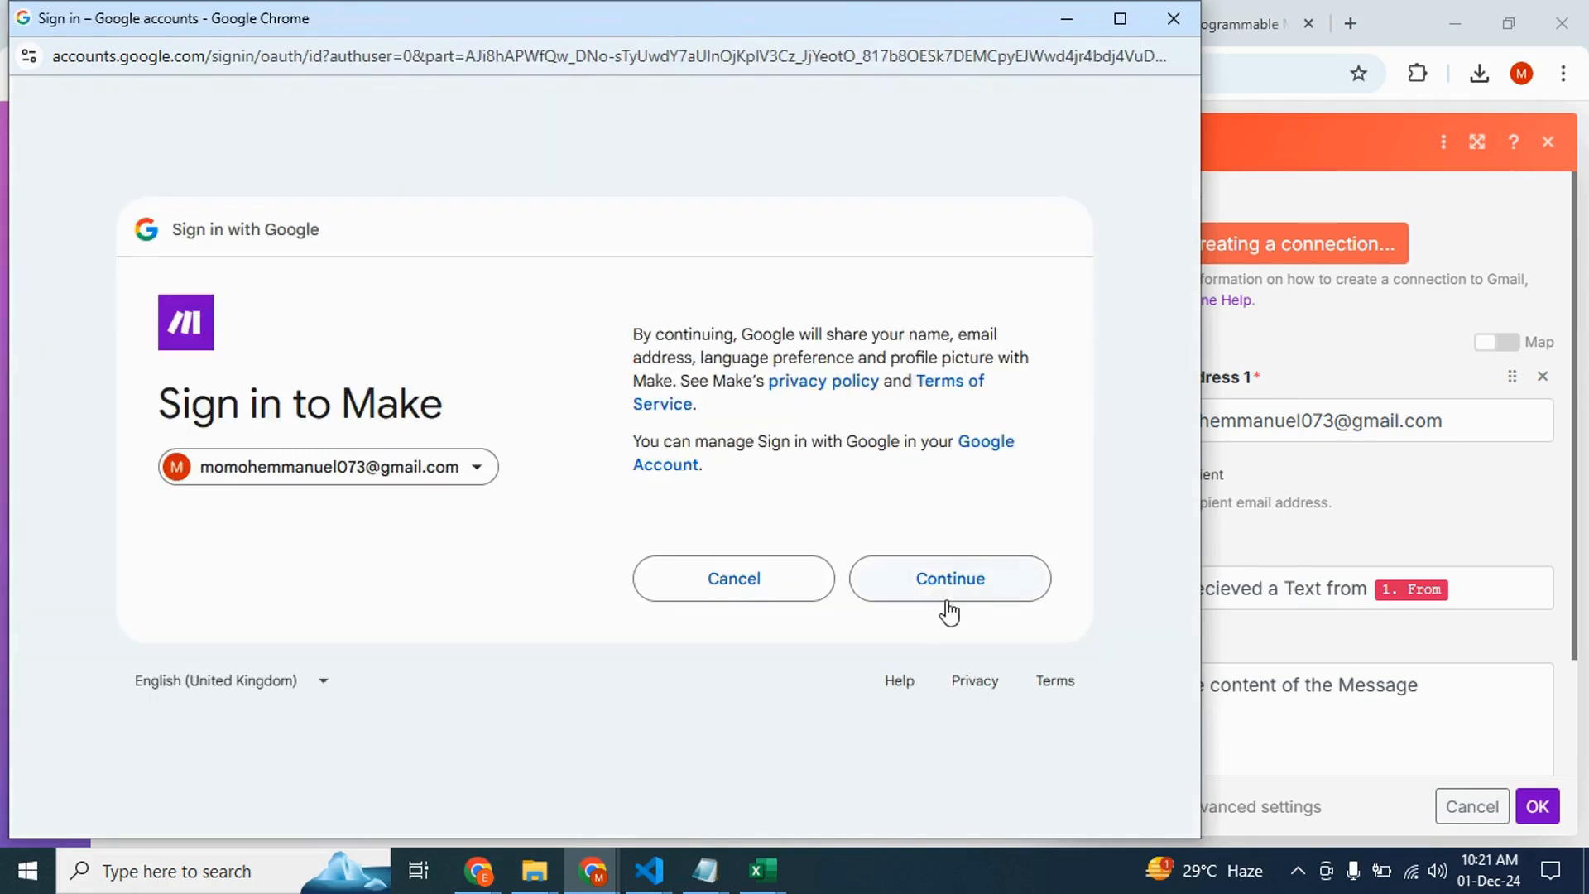
pyautogui.click(946, 598)
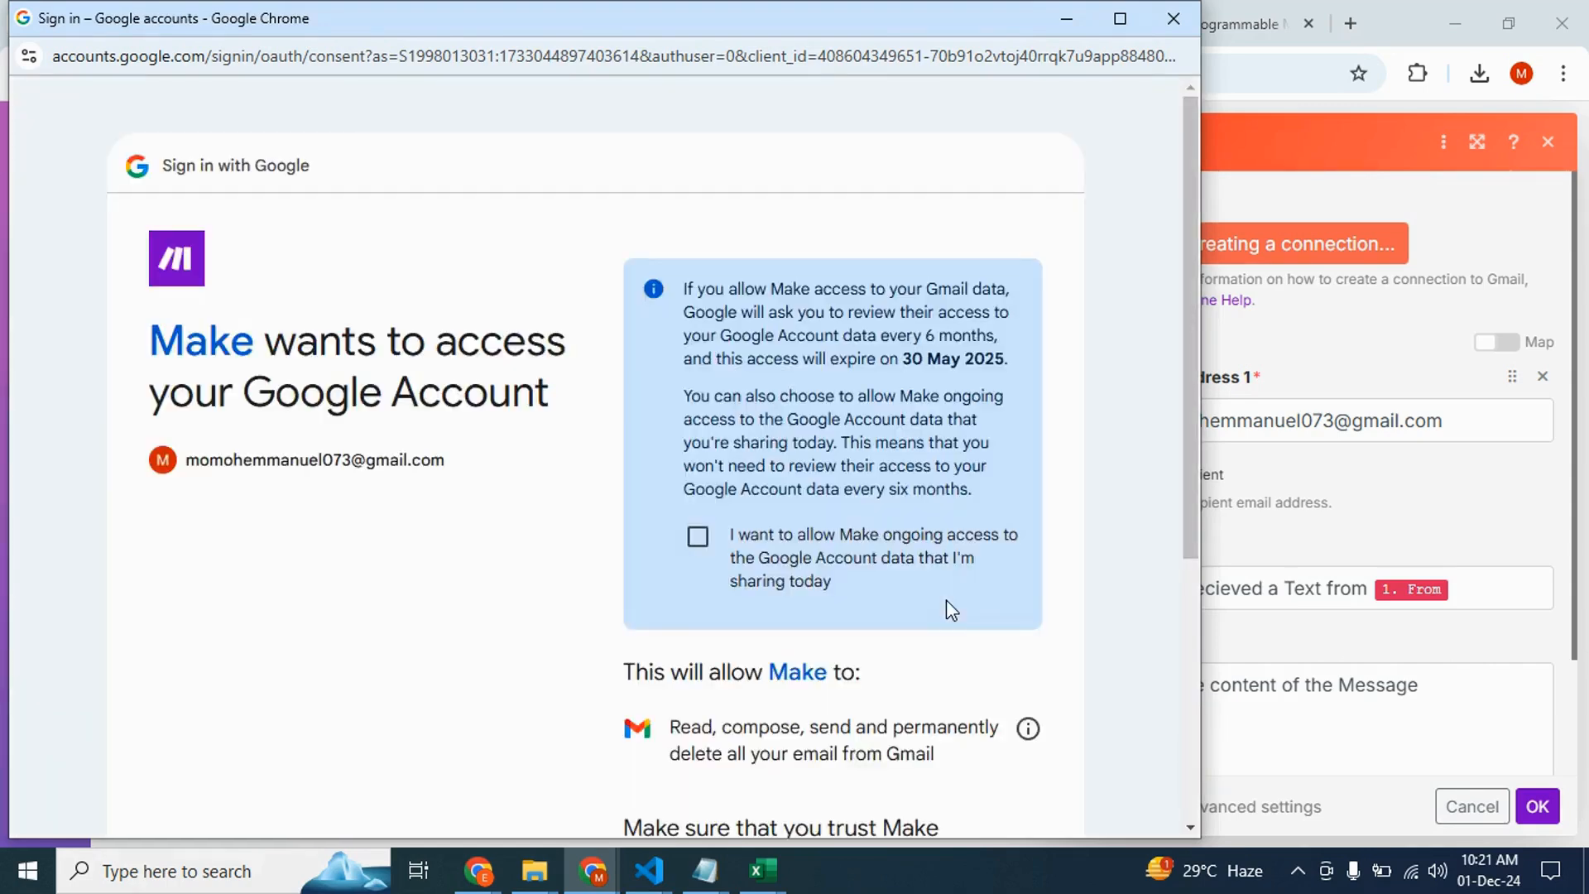
pyautogui.scroll(-5, 828, 590)
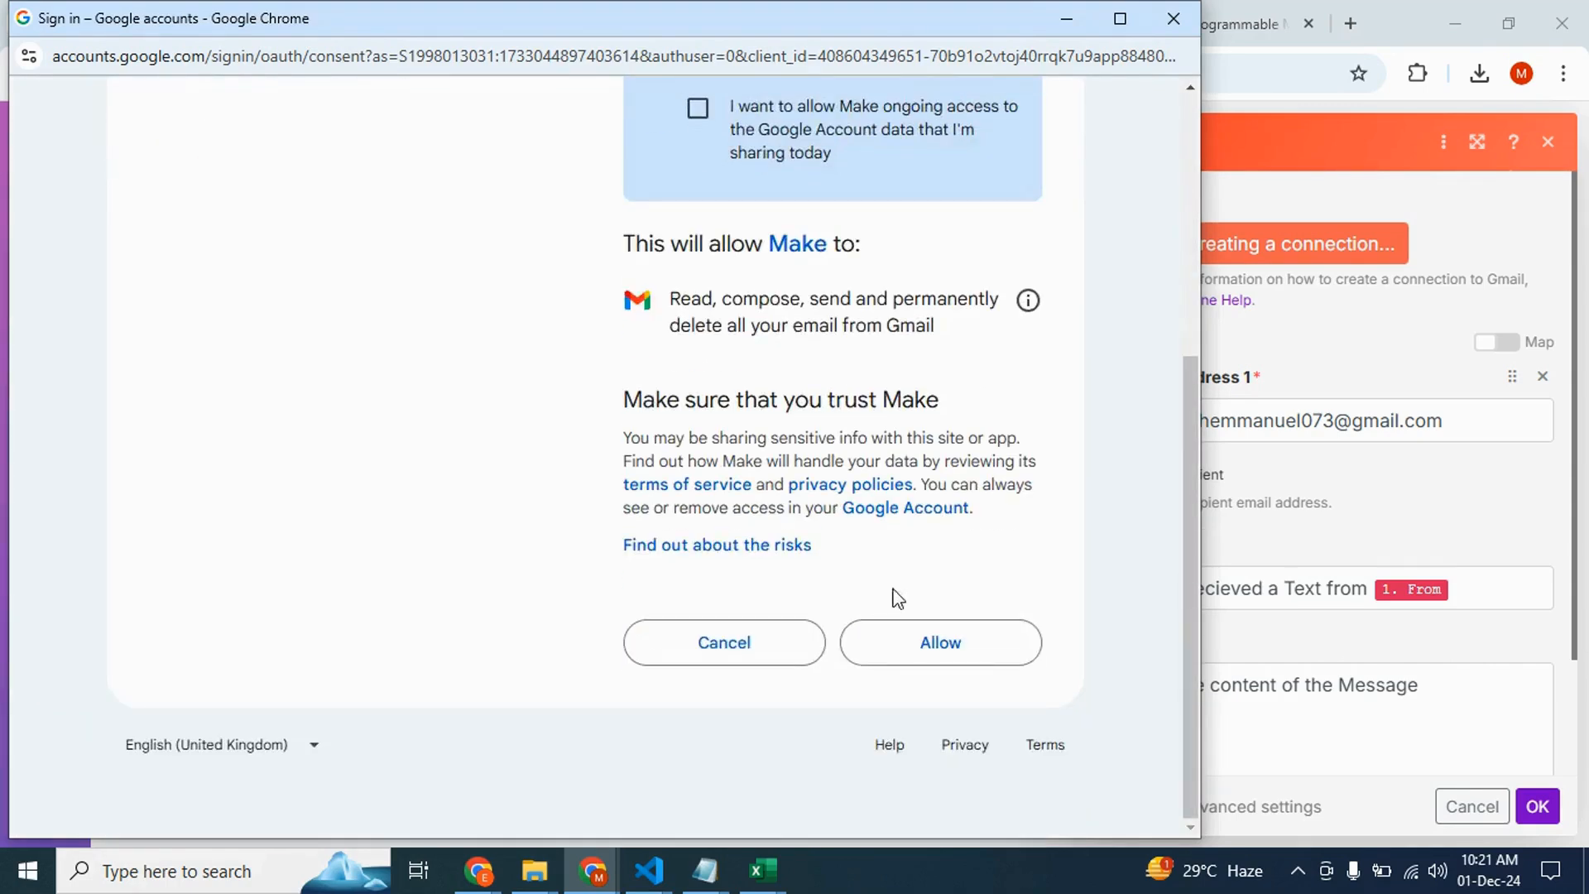
pyautogui.click(699, 116)
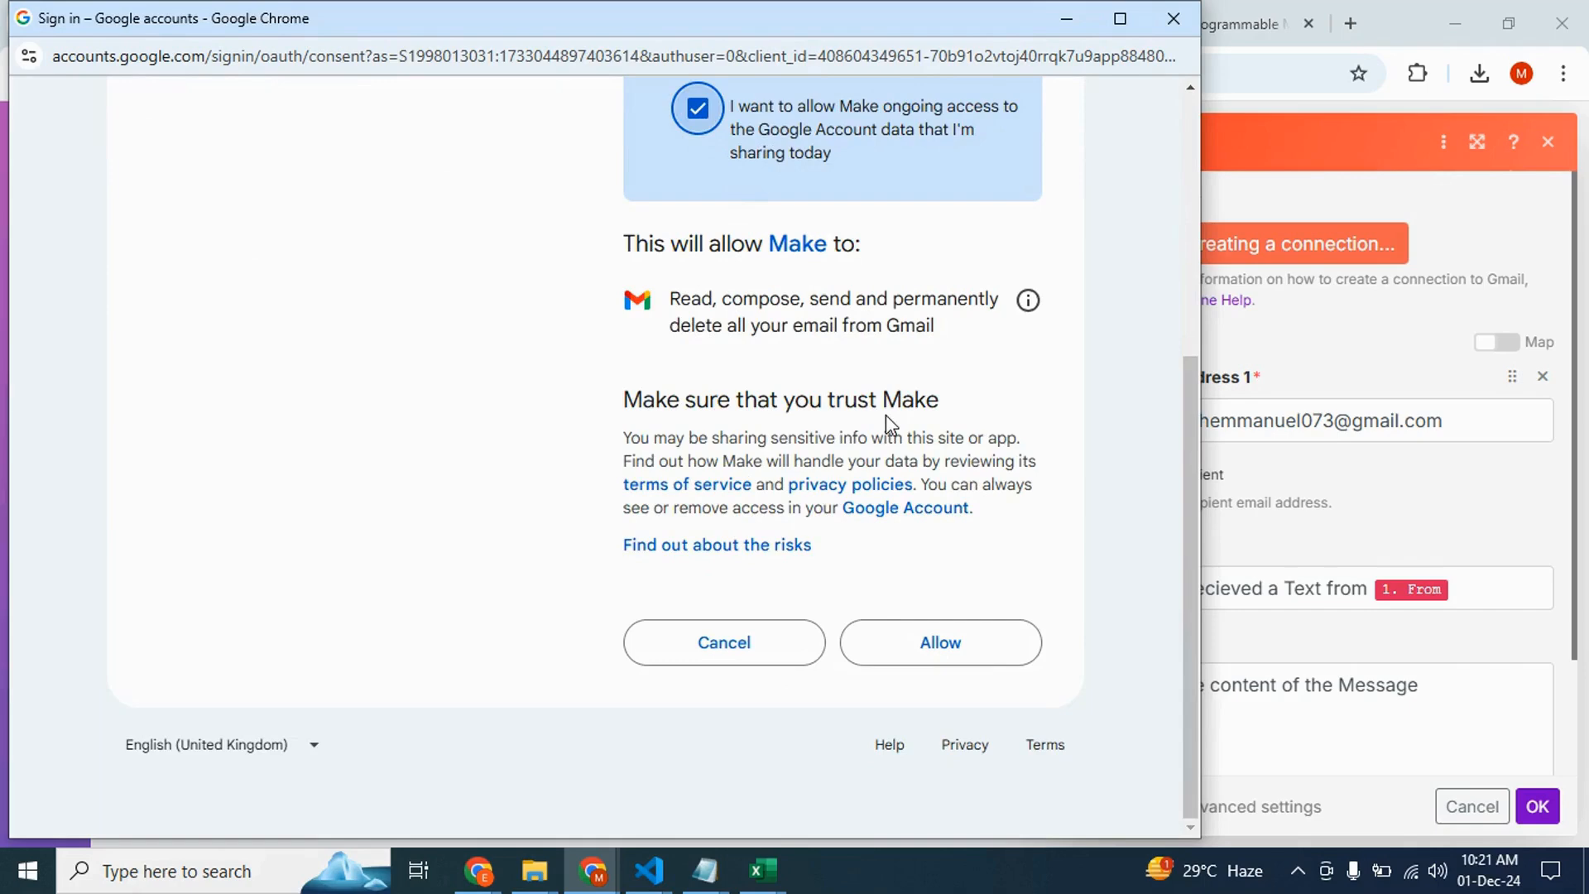
pyautogui.click(951, 643)
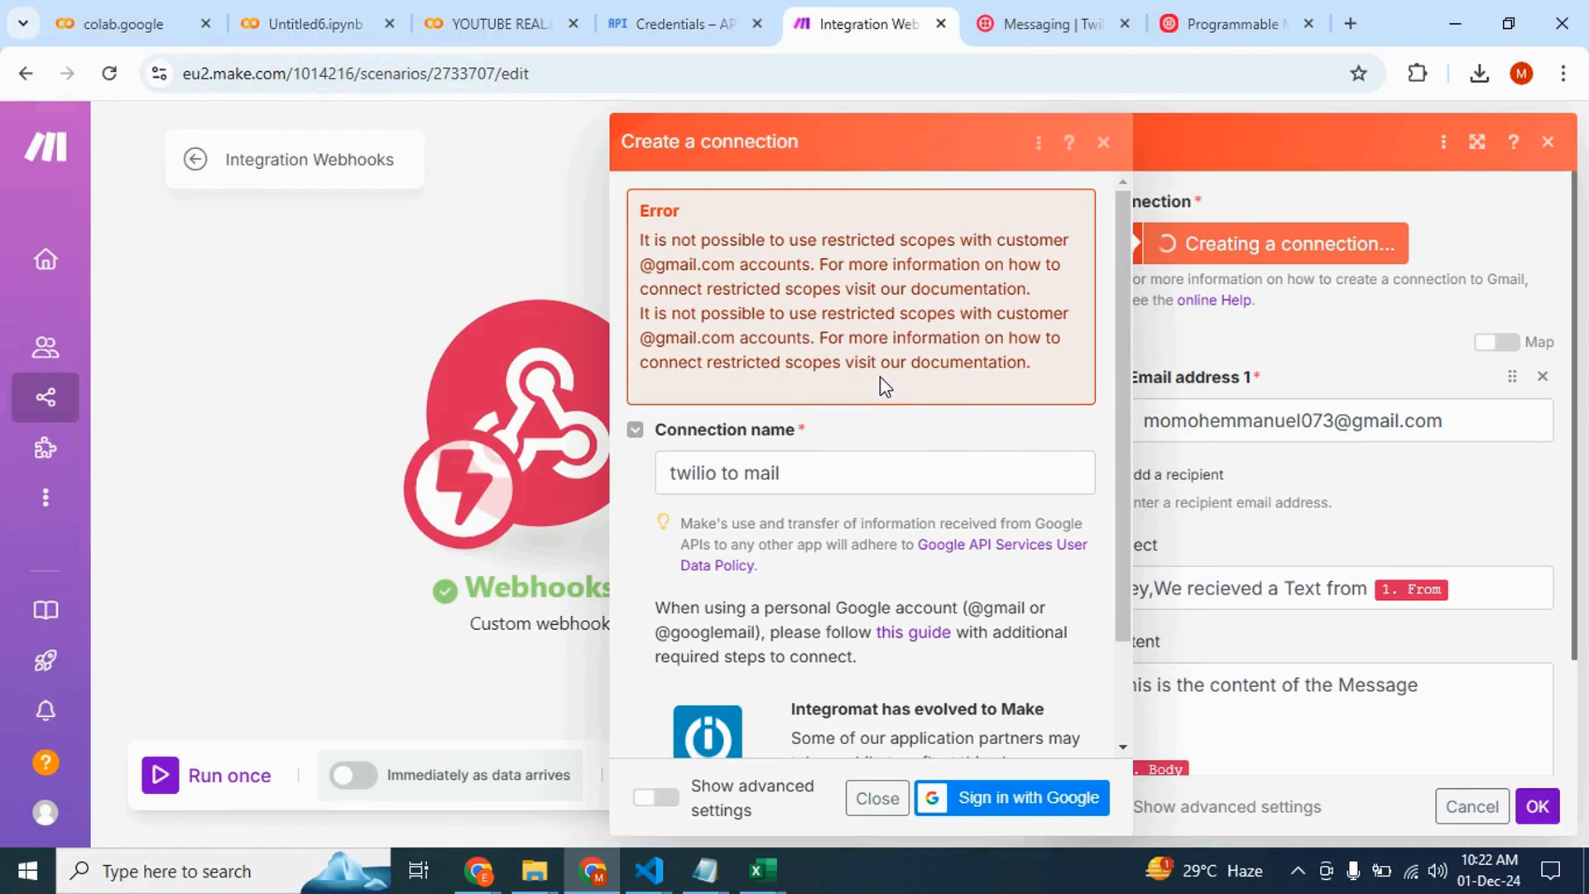
pyautogui.scroll(-3, 827, 460)
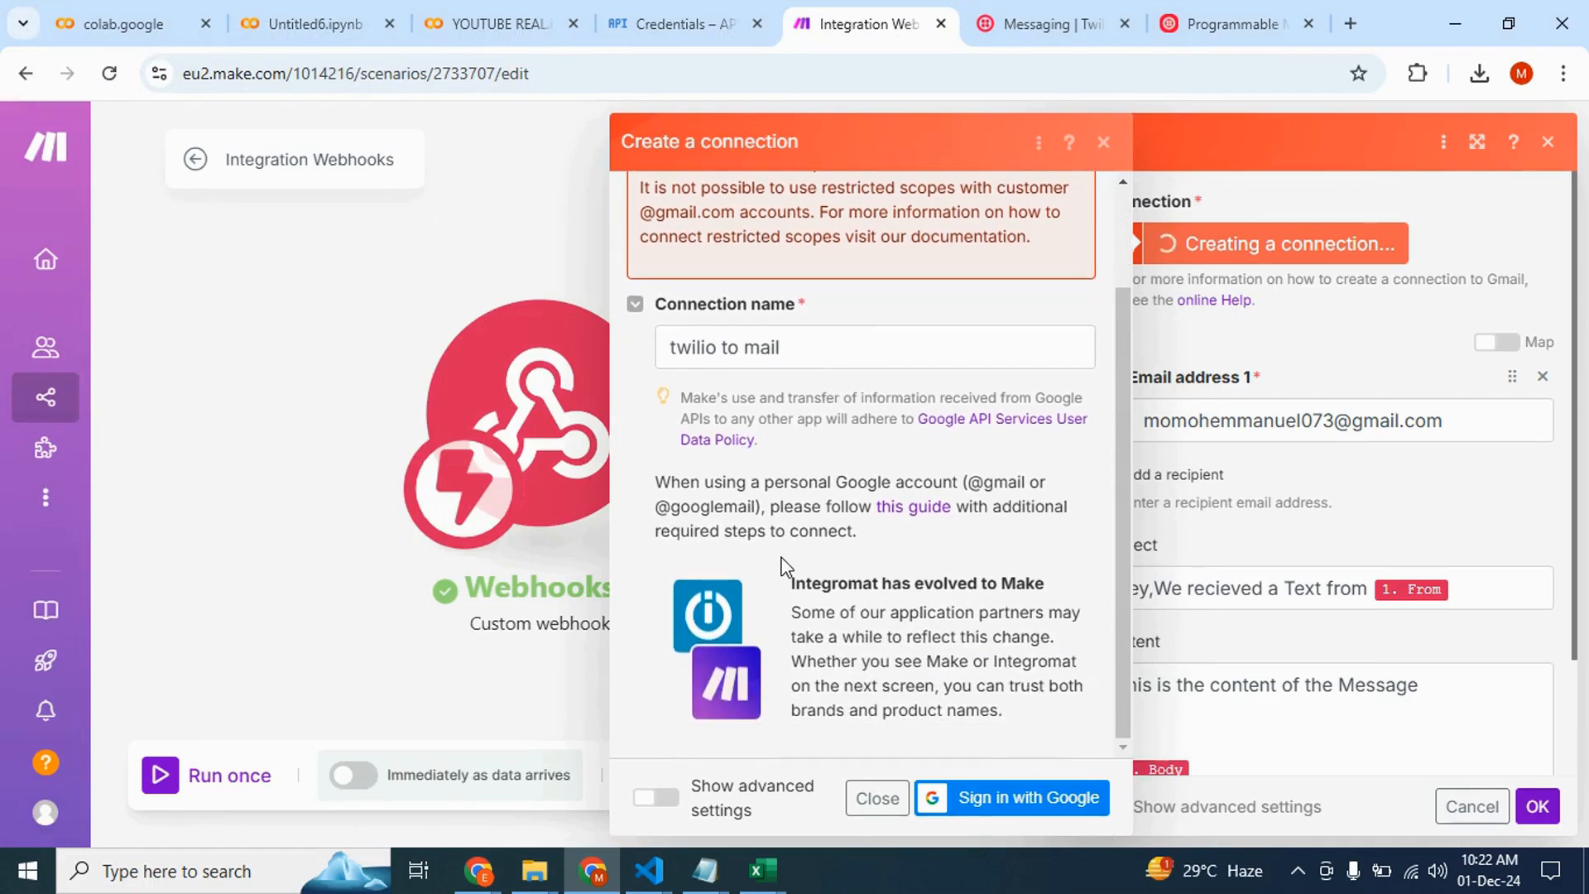
# Open and read through the guide on connecting personal Google accounts to Make with a custom OAuth client
pyautogui.scroll(-3, 782, 567)
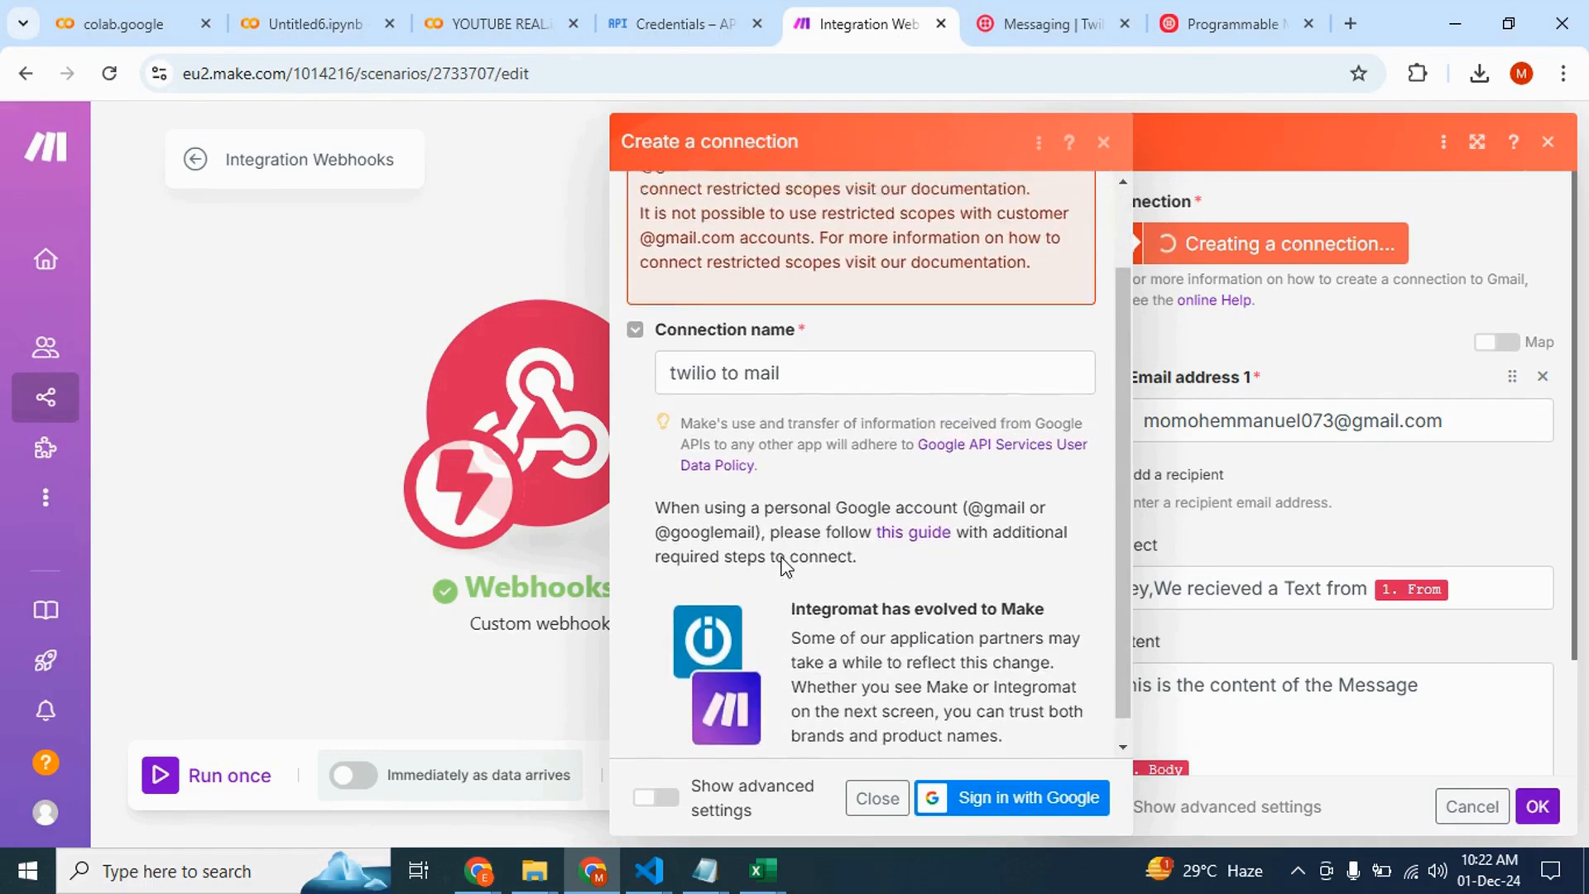
pyautogui.scroll(2, 785, 567)
pyautogui.scroll(-3, 784, 567)
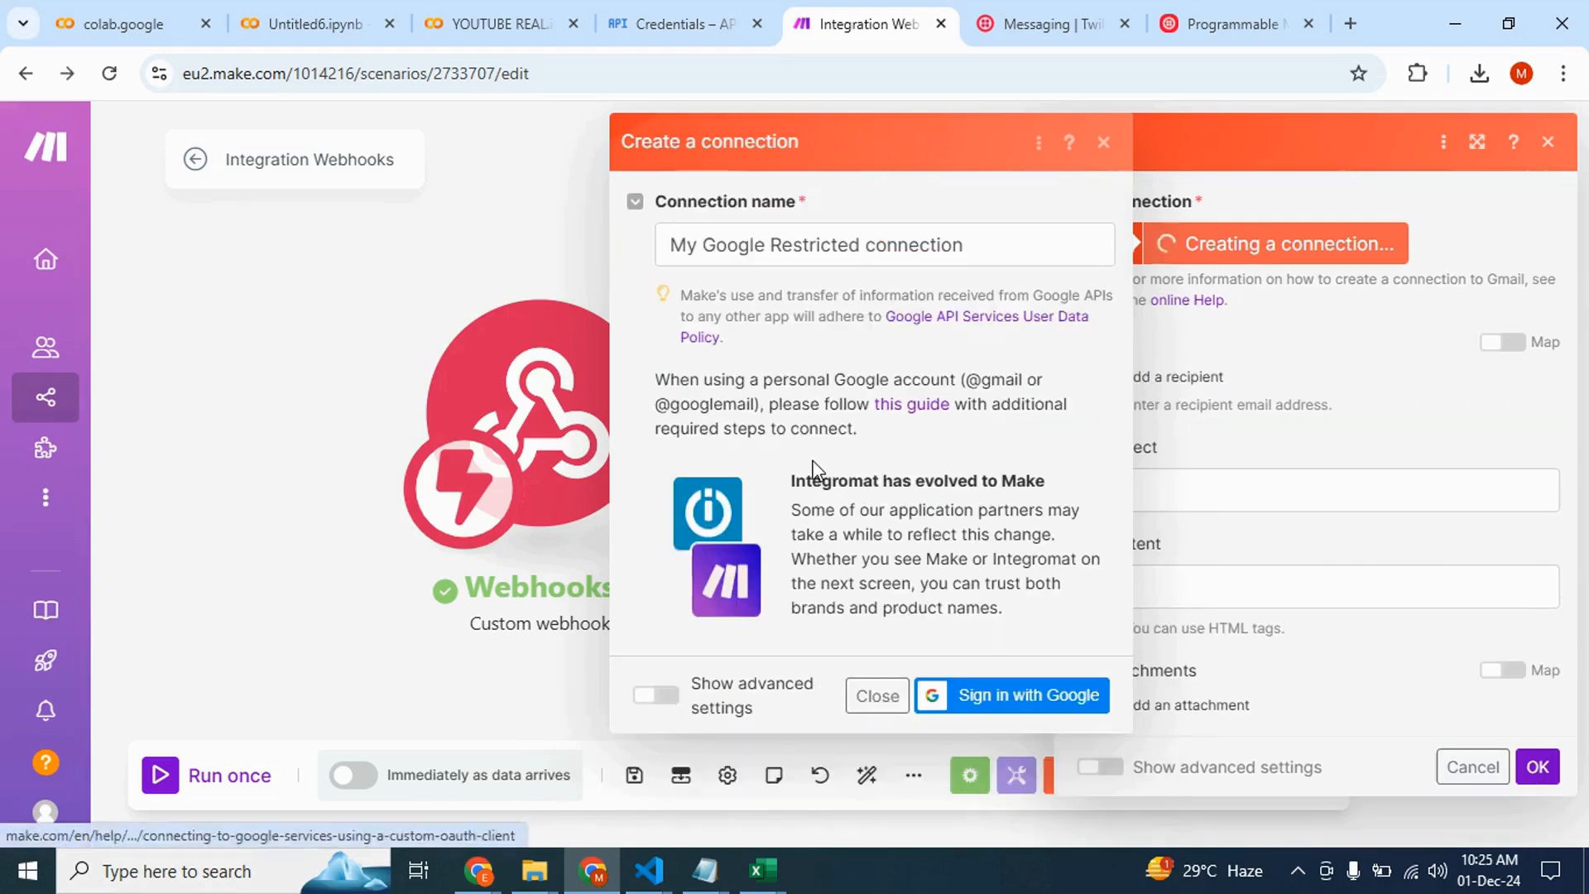
pyautogui.click(917, 410)
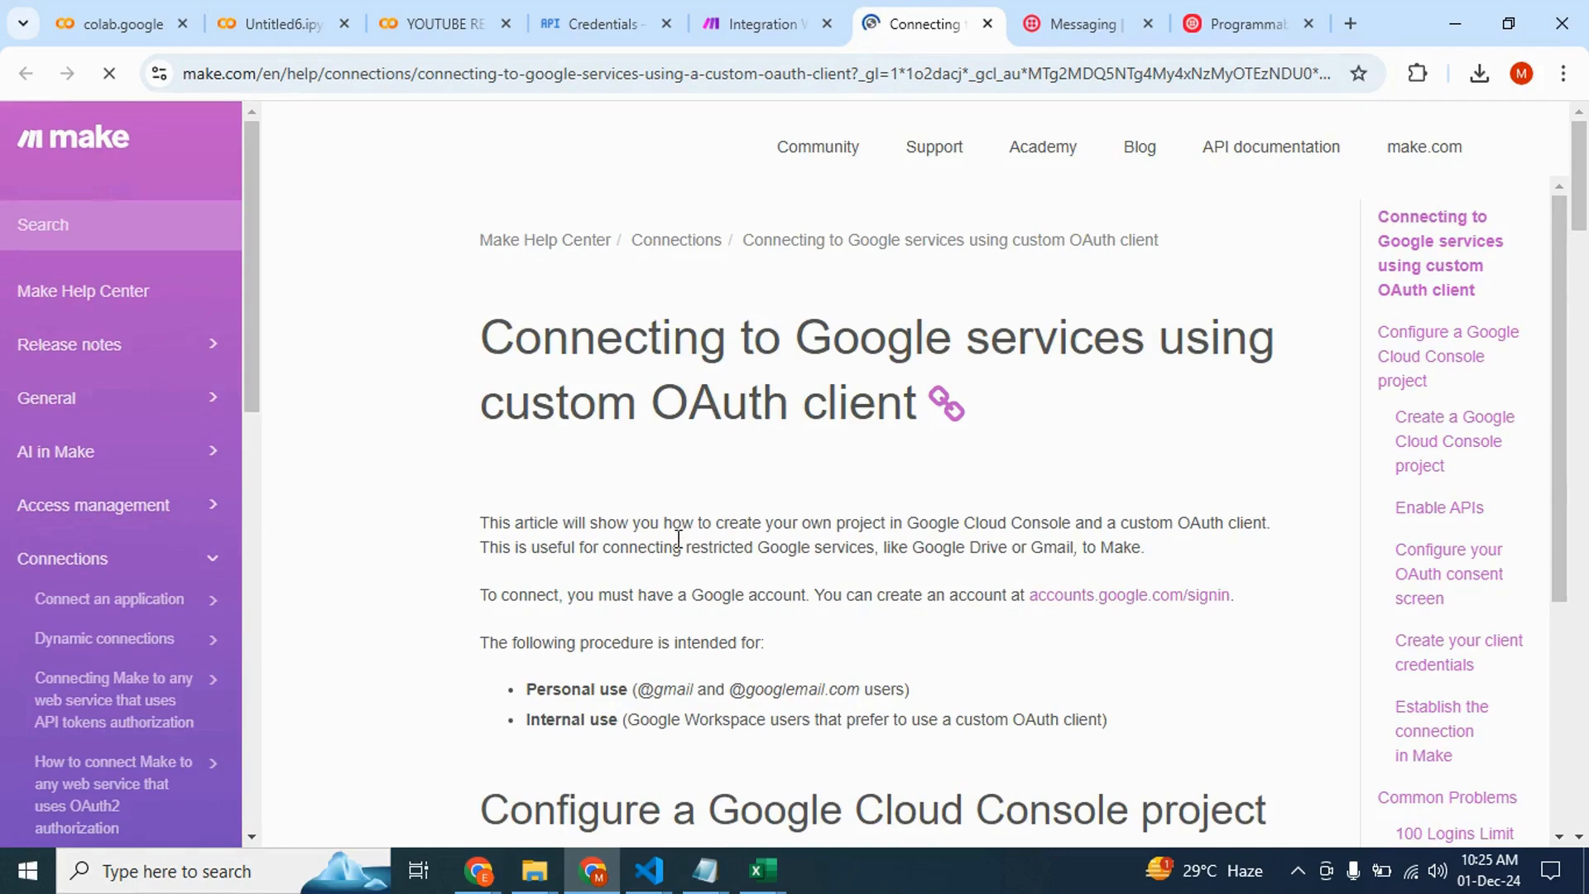
pyautogui.scroll(-6, 674, 525)
pyautogui.scroll(-2, 677, 539)
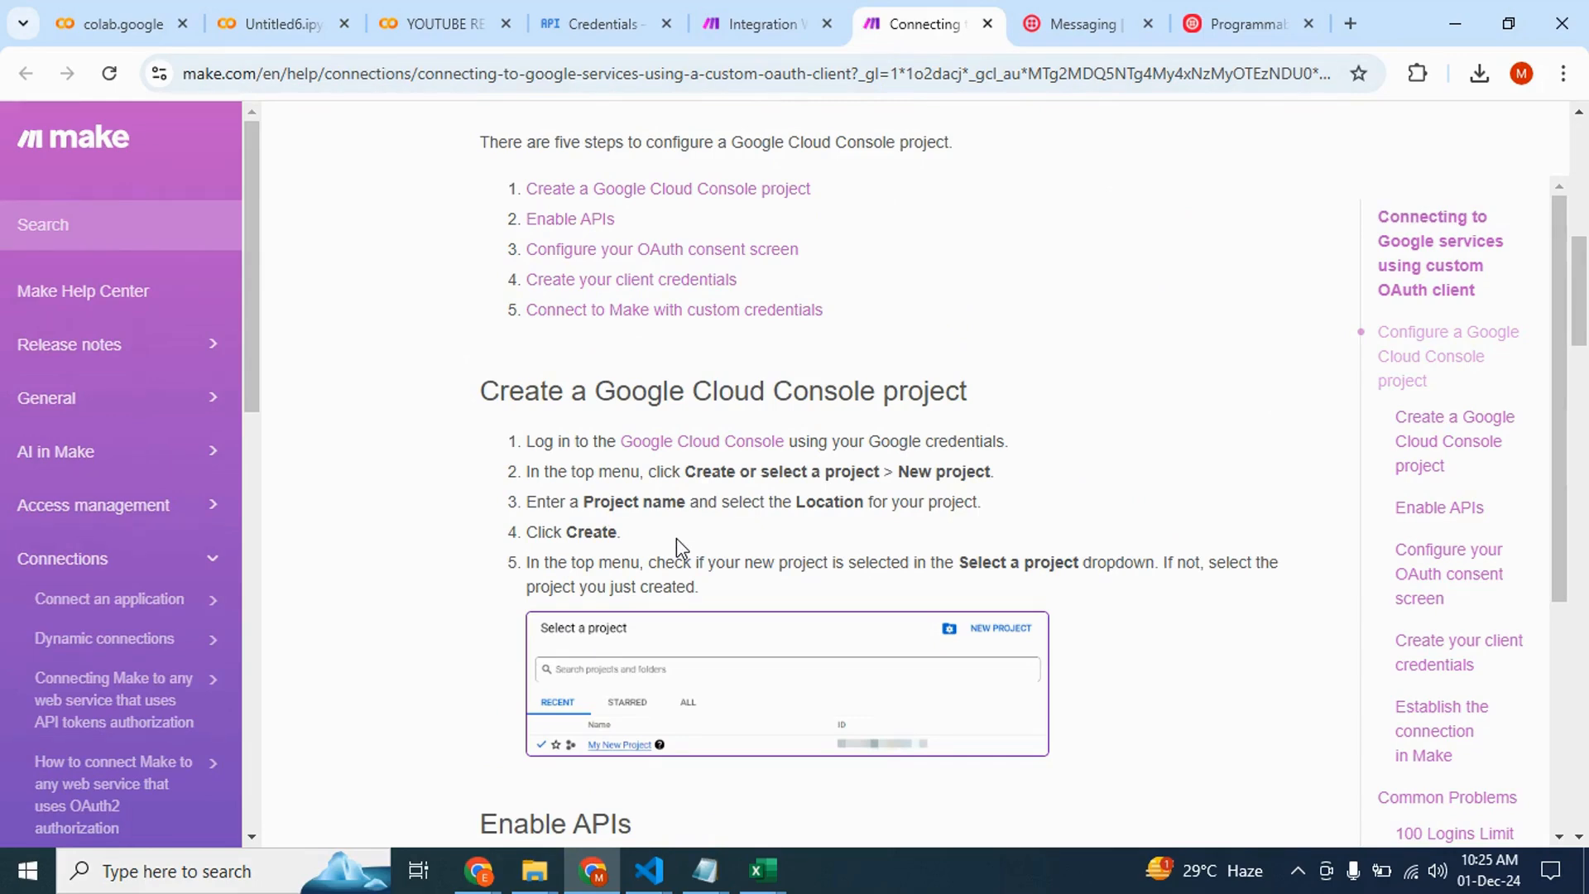
pyautogui.scroll(-4, 677, 538)
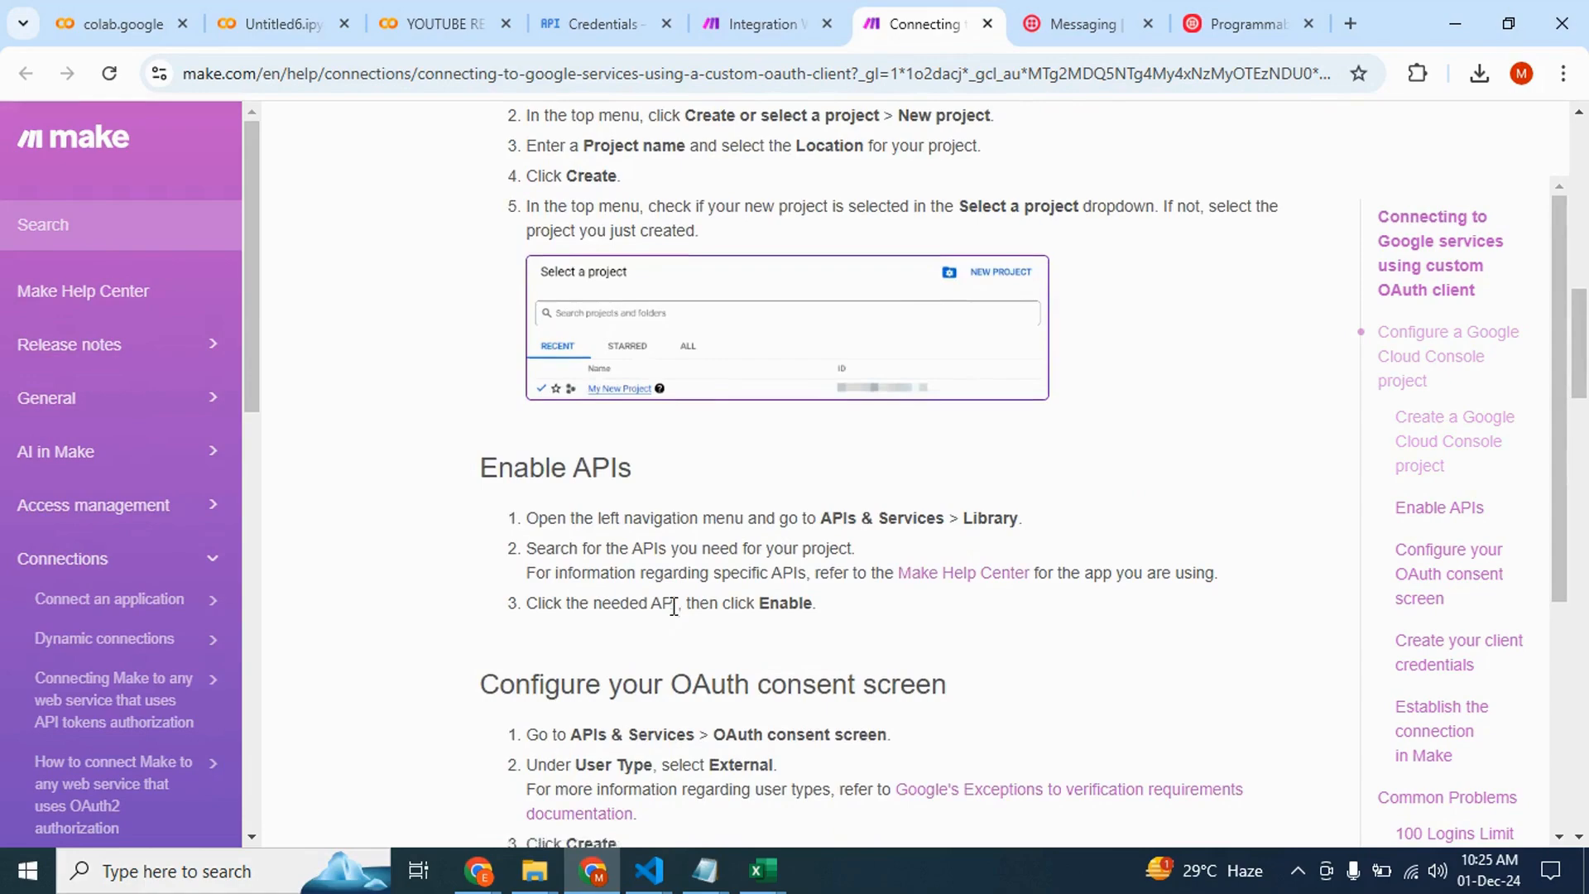
pyautogui.scroll(-4, 675, 606)
pyautogui.scroll(-12, 674, 614)
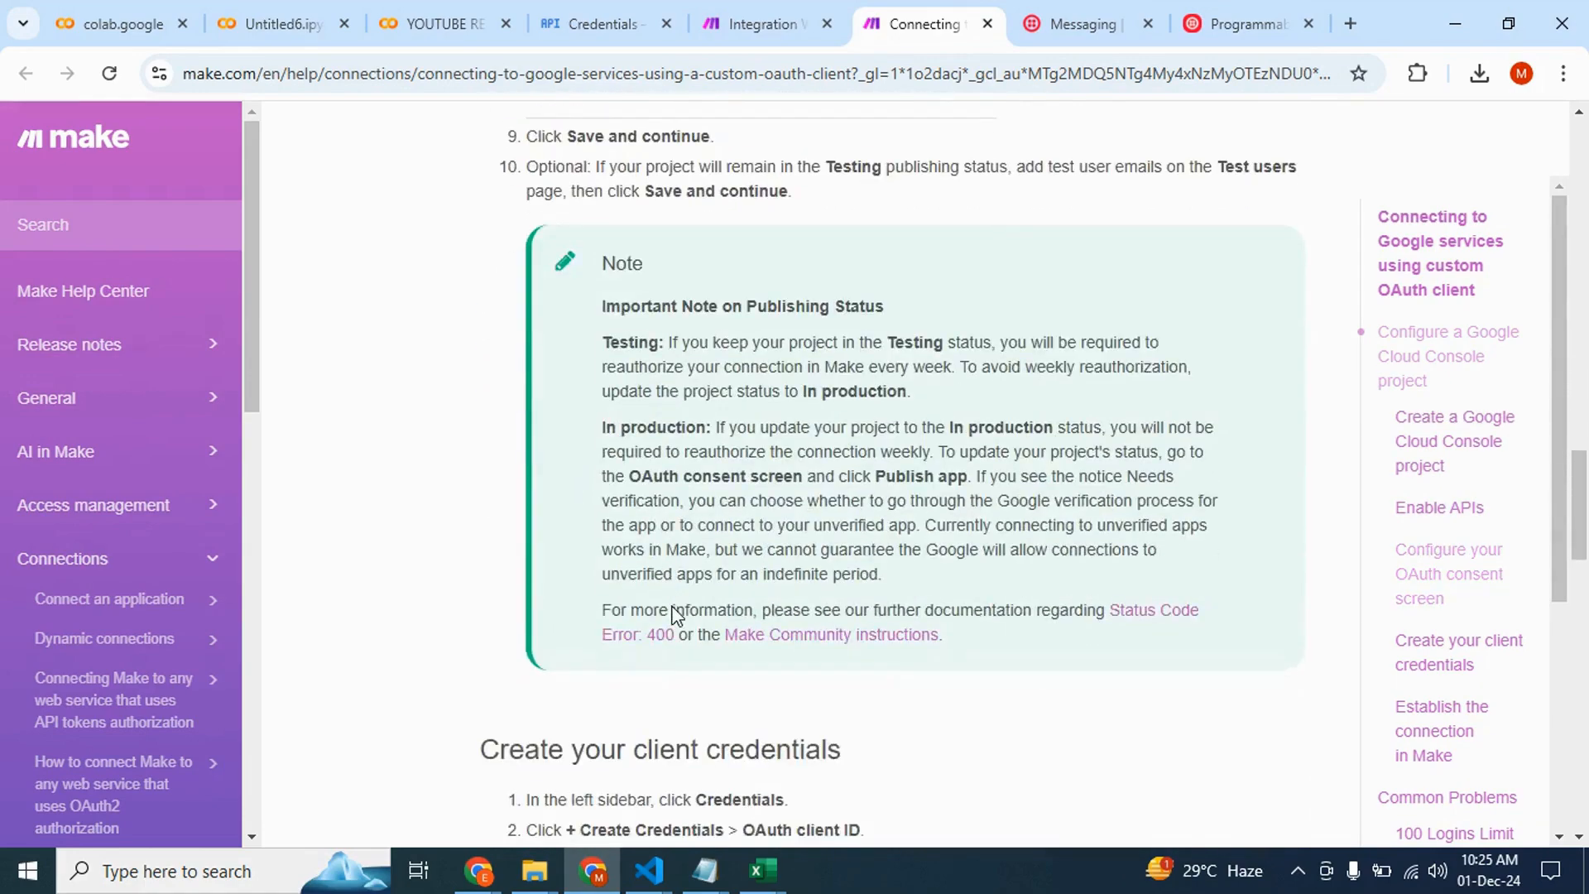
pyautogui.scroll(-2, 676, 615)
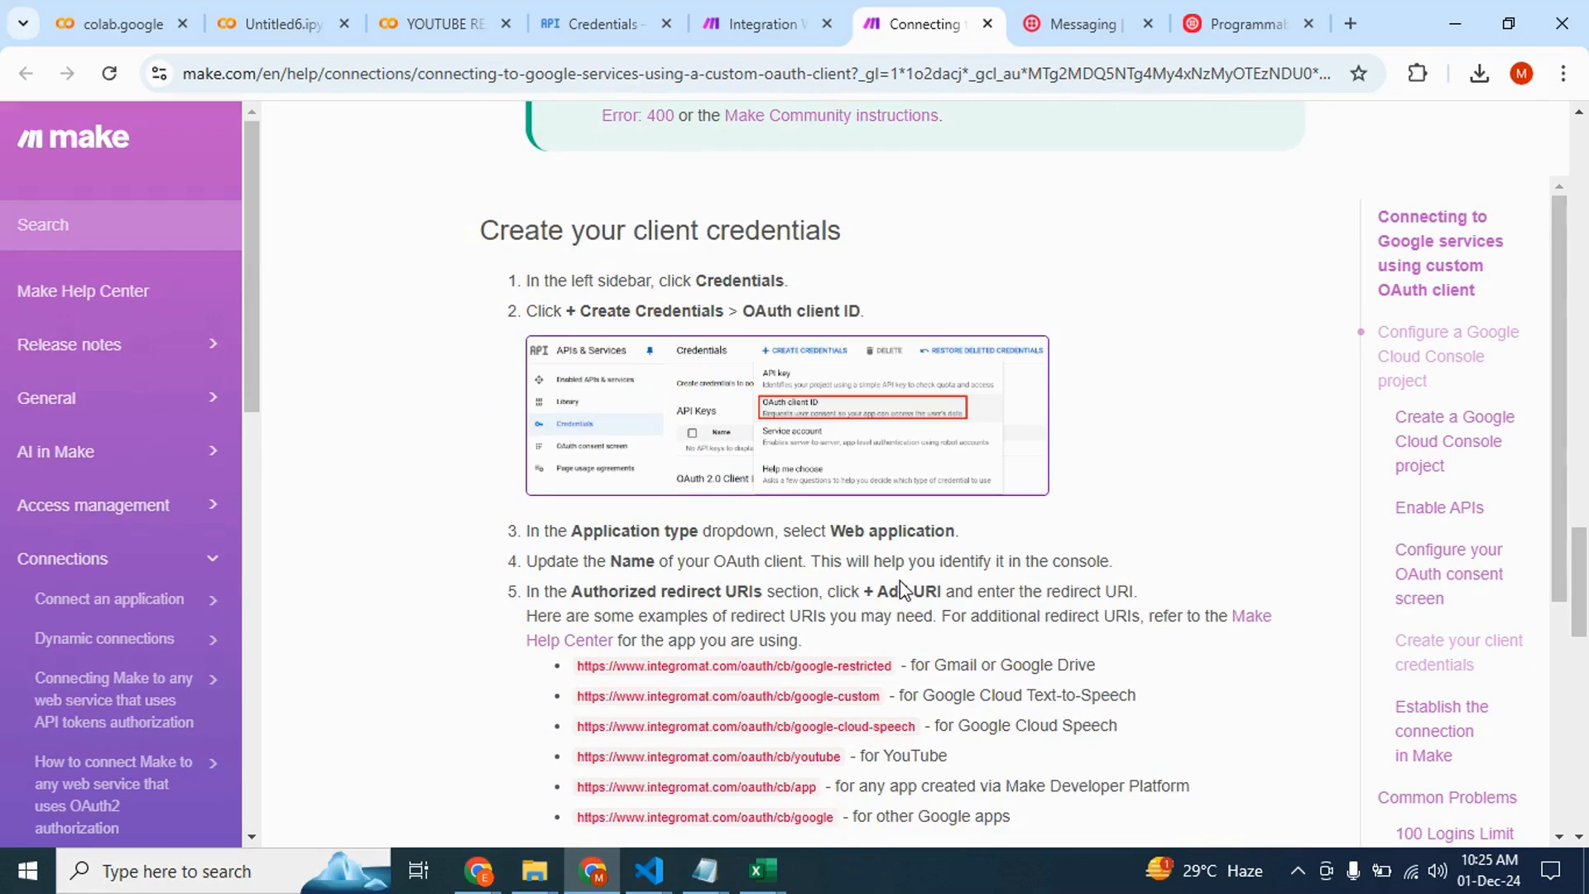
pyautogui.scroll(-5, 904, 589)
pyautogui.scroll(-3, 902, 584)
pyautogui.scroll(-6, 734, 652)
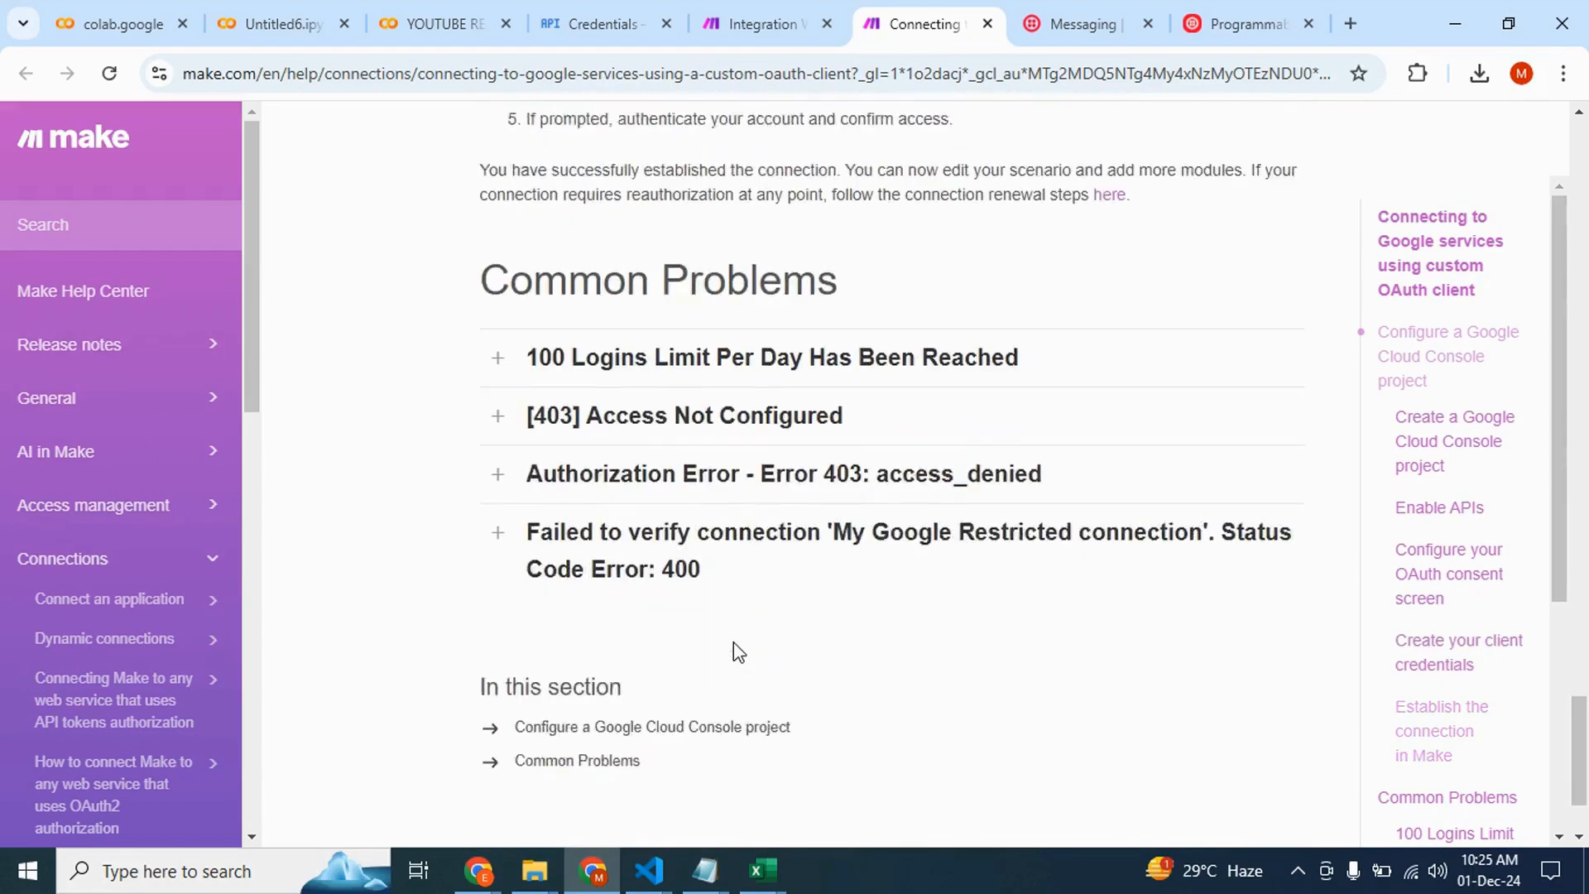
pyautogui.click(753, 24)
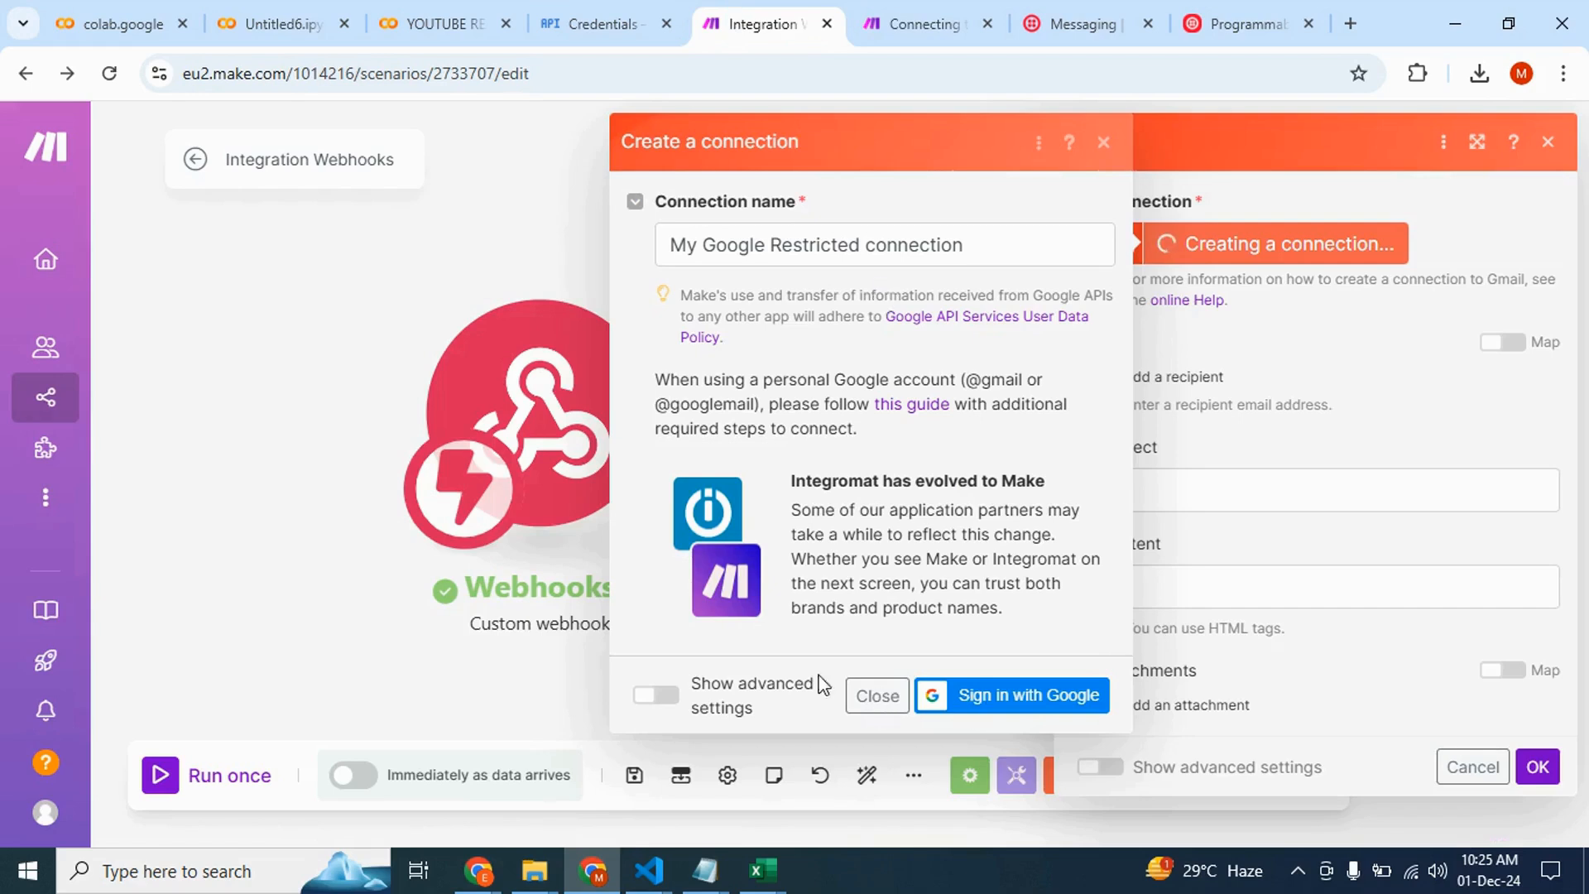
pyautogui.click(670, 696)
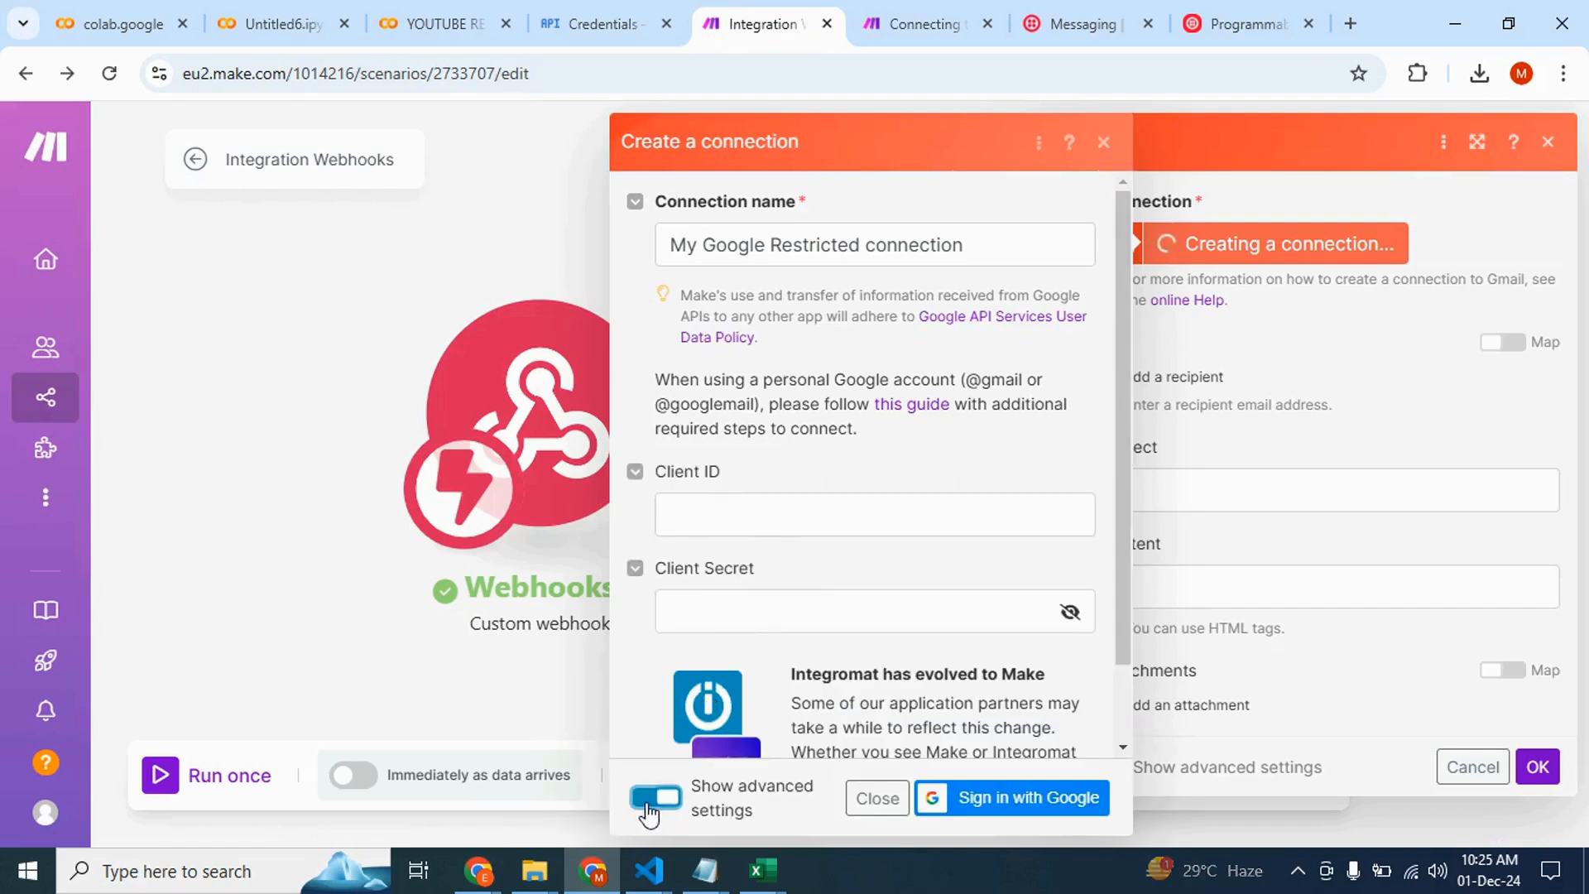
pyautogui.click(654, 799)
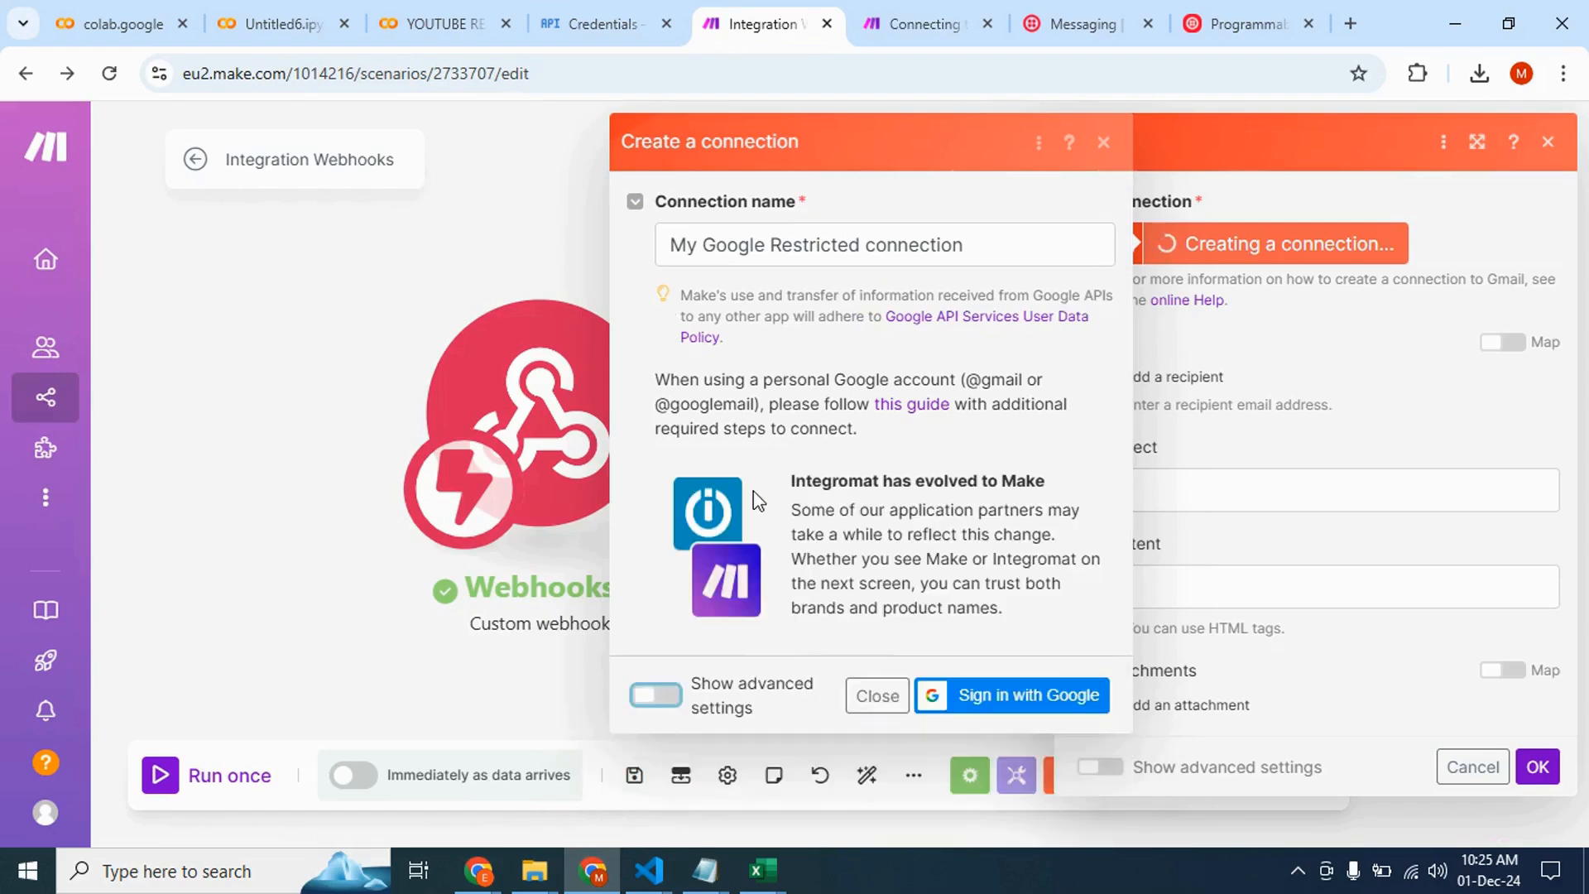
# Return to the custom OAuth client guide and review its opening section
pyautogui.click(910, 24)
pyautogui.scroll(20, 665, 381)
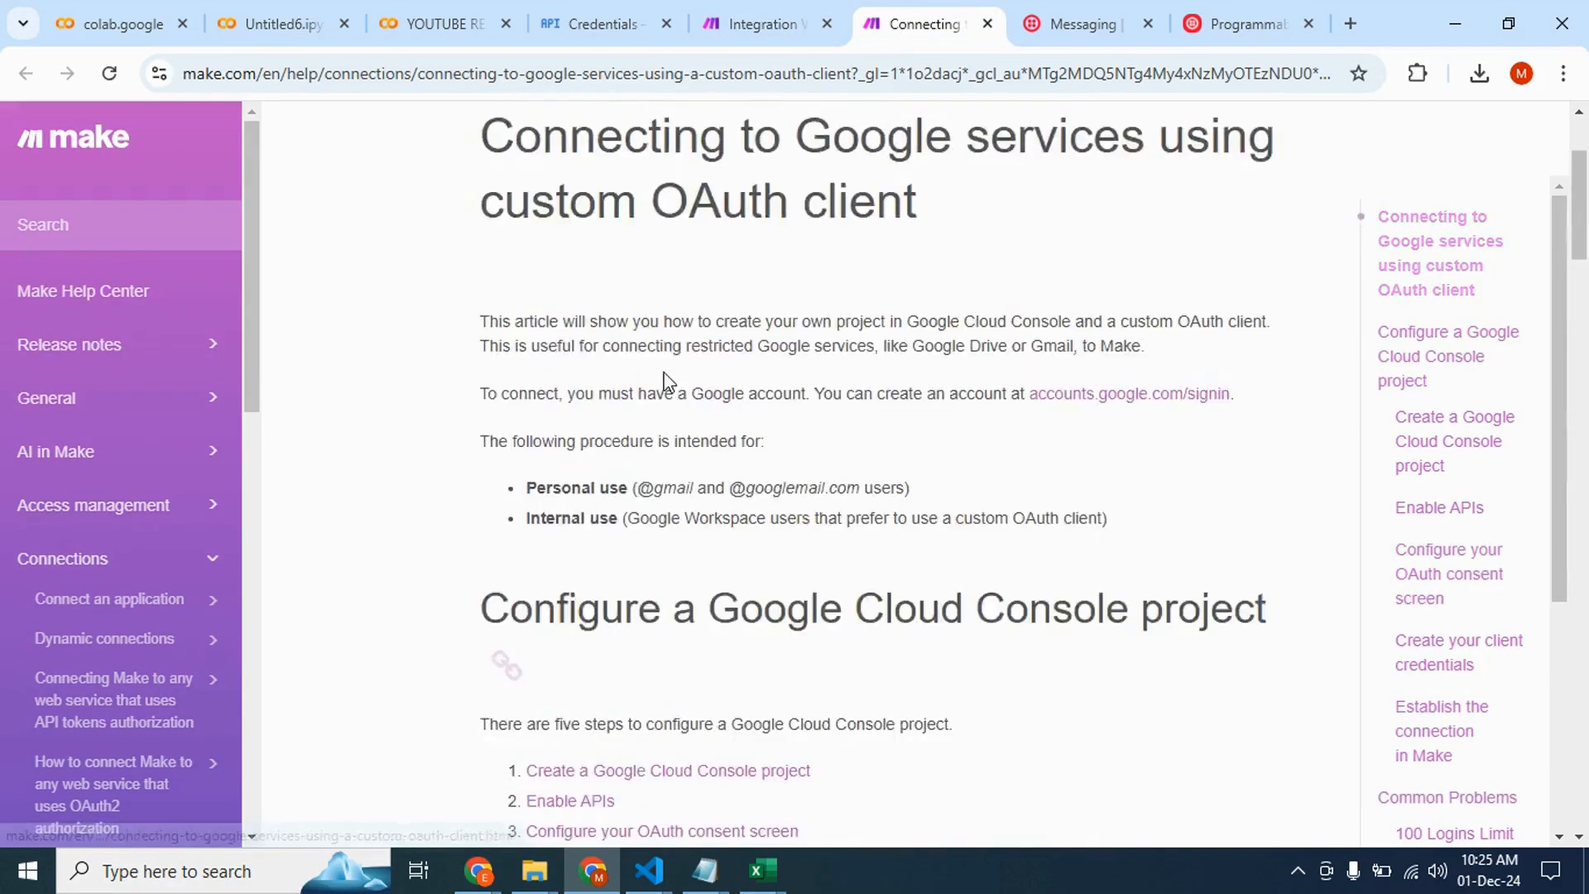
pyautogui.scroll(4, 665, 380)
pyautogui.scroll(-6, 664, 381)
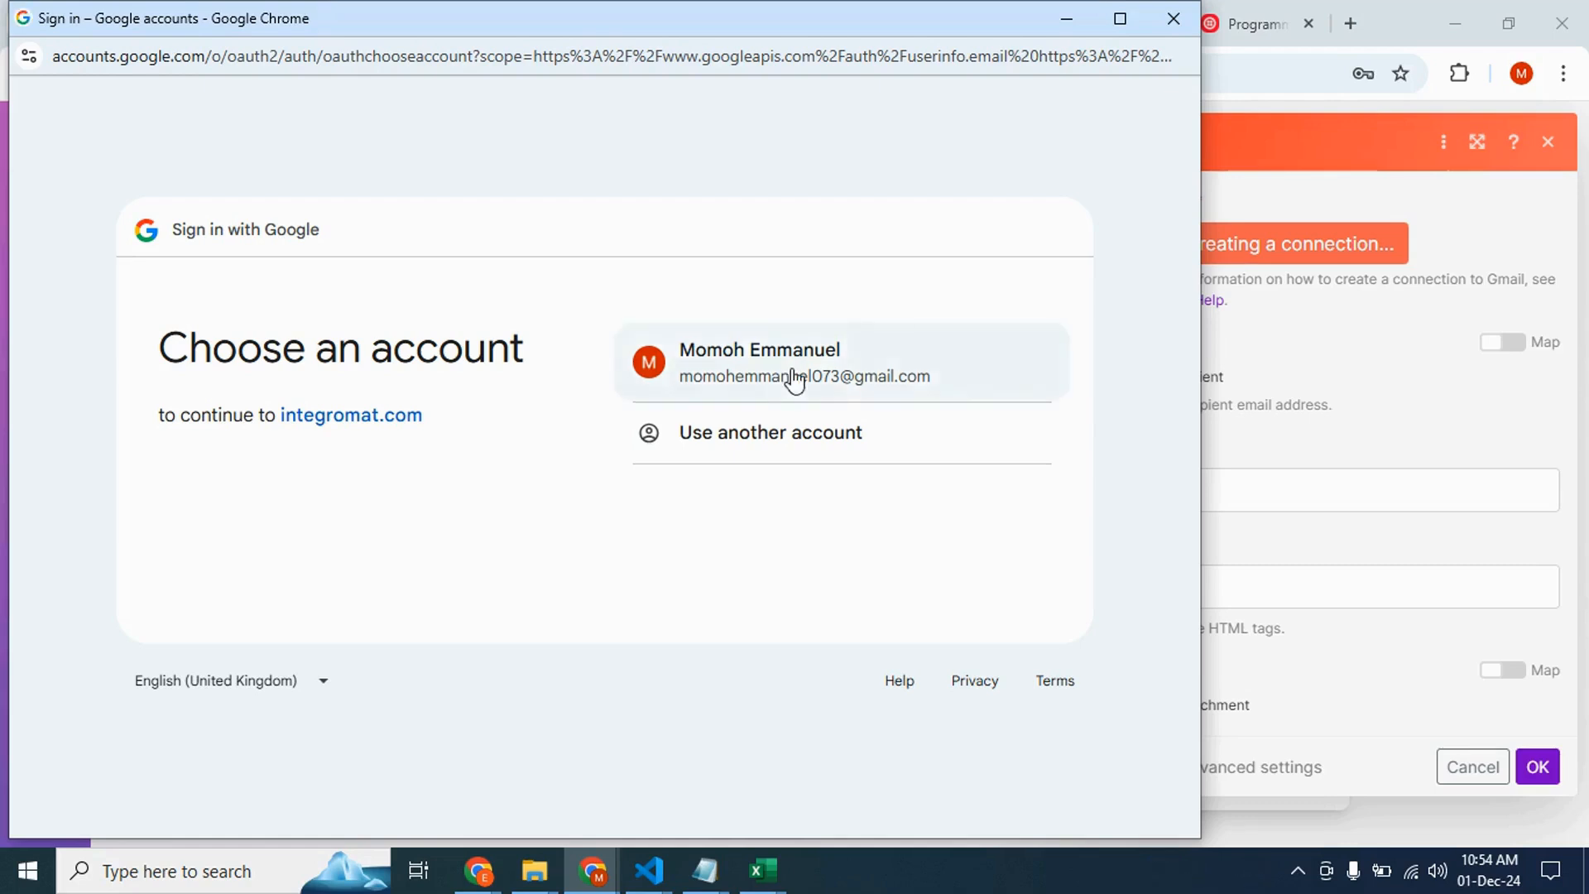
# Sign in with the Google account, continue past the unverified-app warning and grant access to Gmail
pyautogui.click(794, 374)
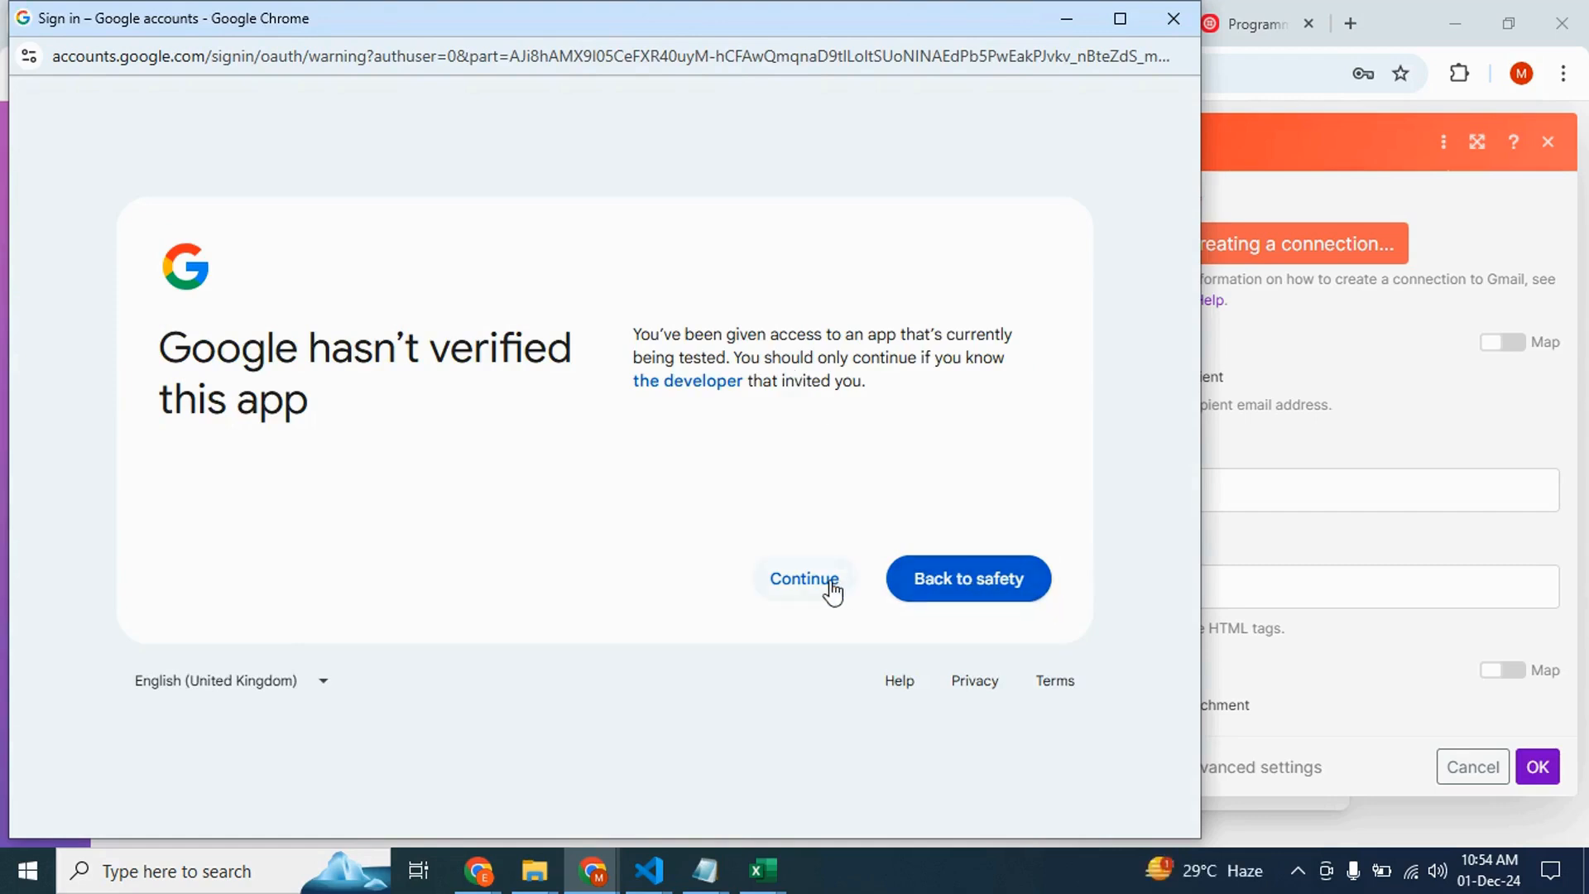
pyautogui.click(833, 591)
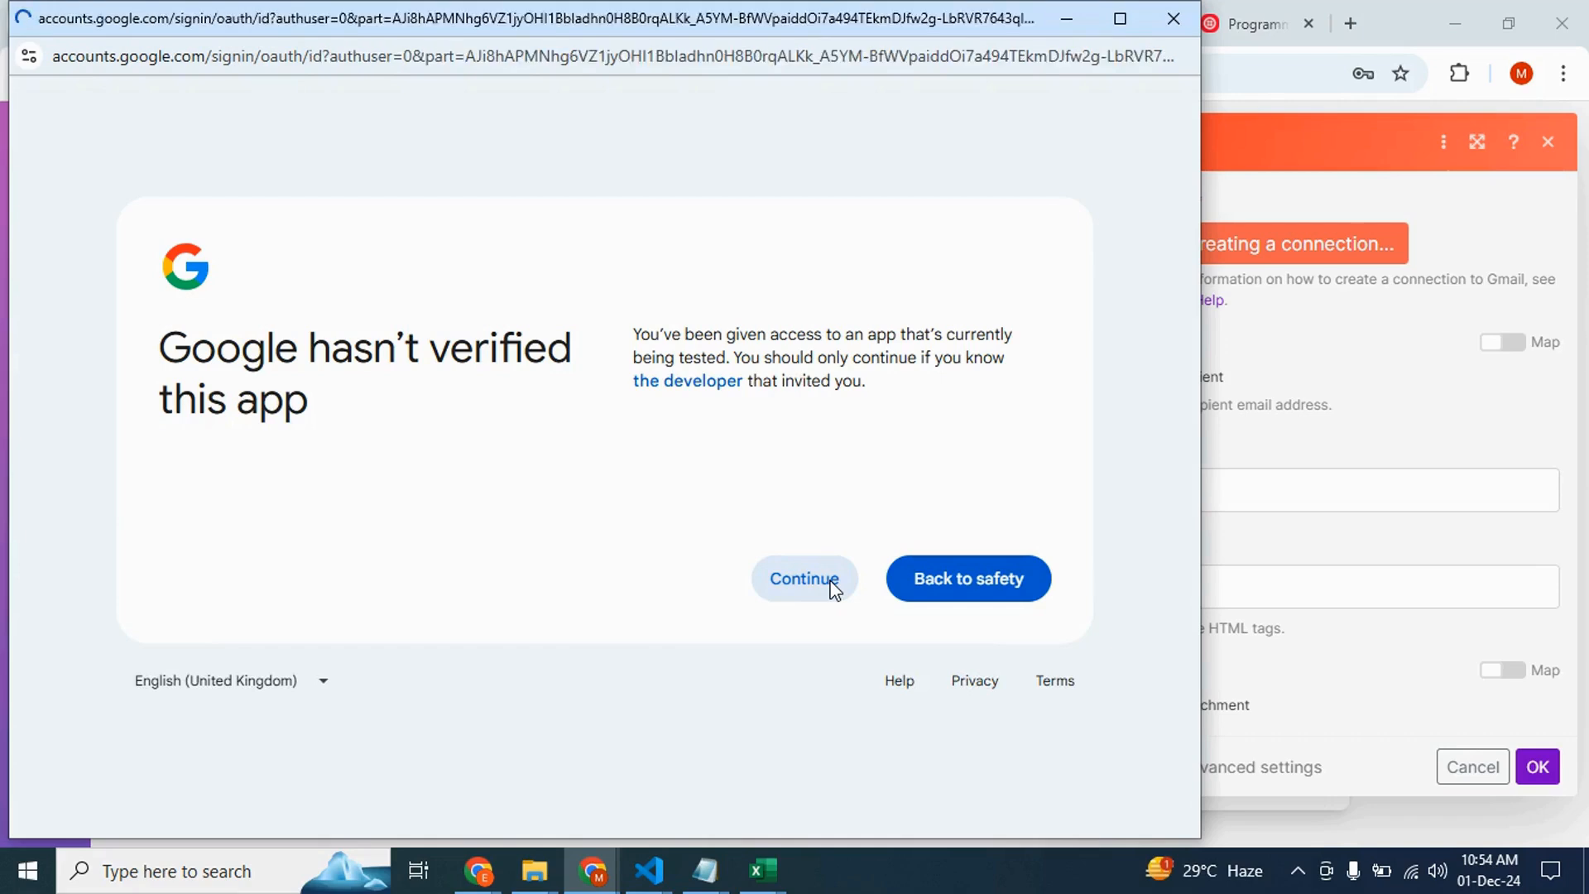
pyautogui.click(939, 586)
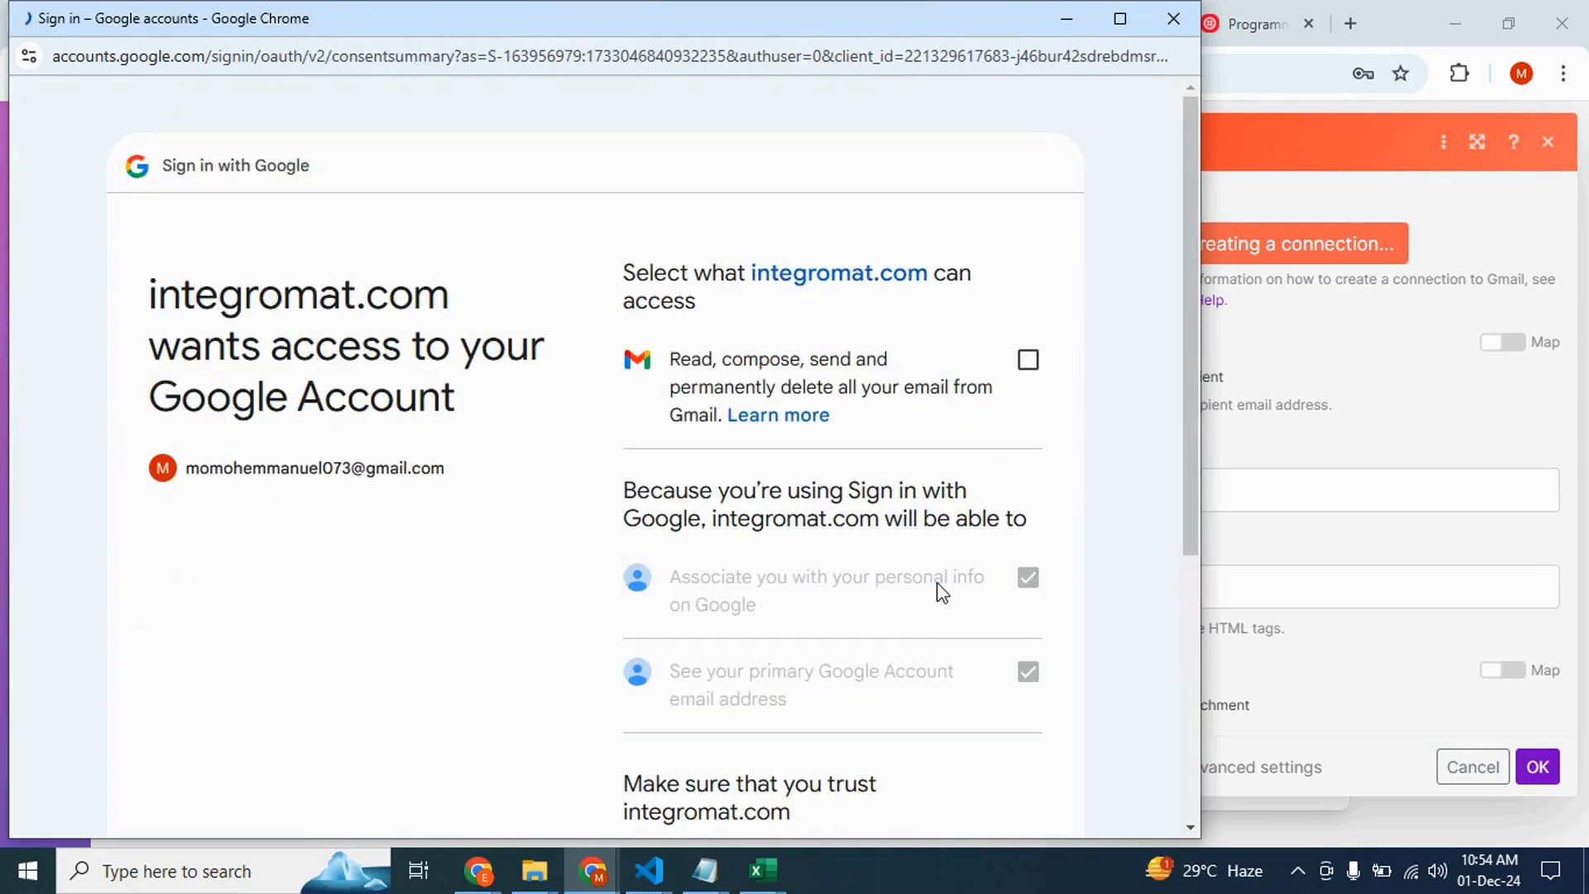
pyautogui.click(969, 377)
pyautogui.scroll(-5, 965, 375)
pyautogui.click(958, 653)
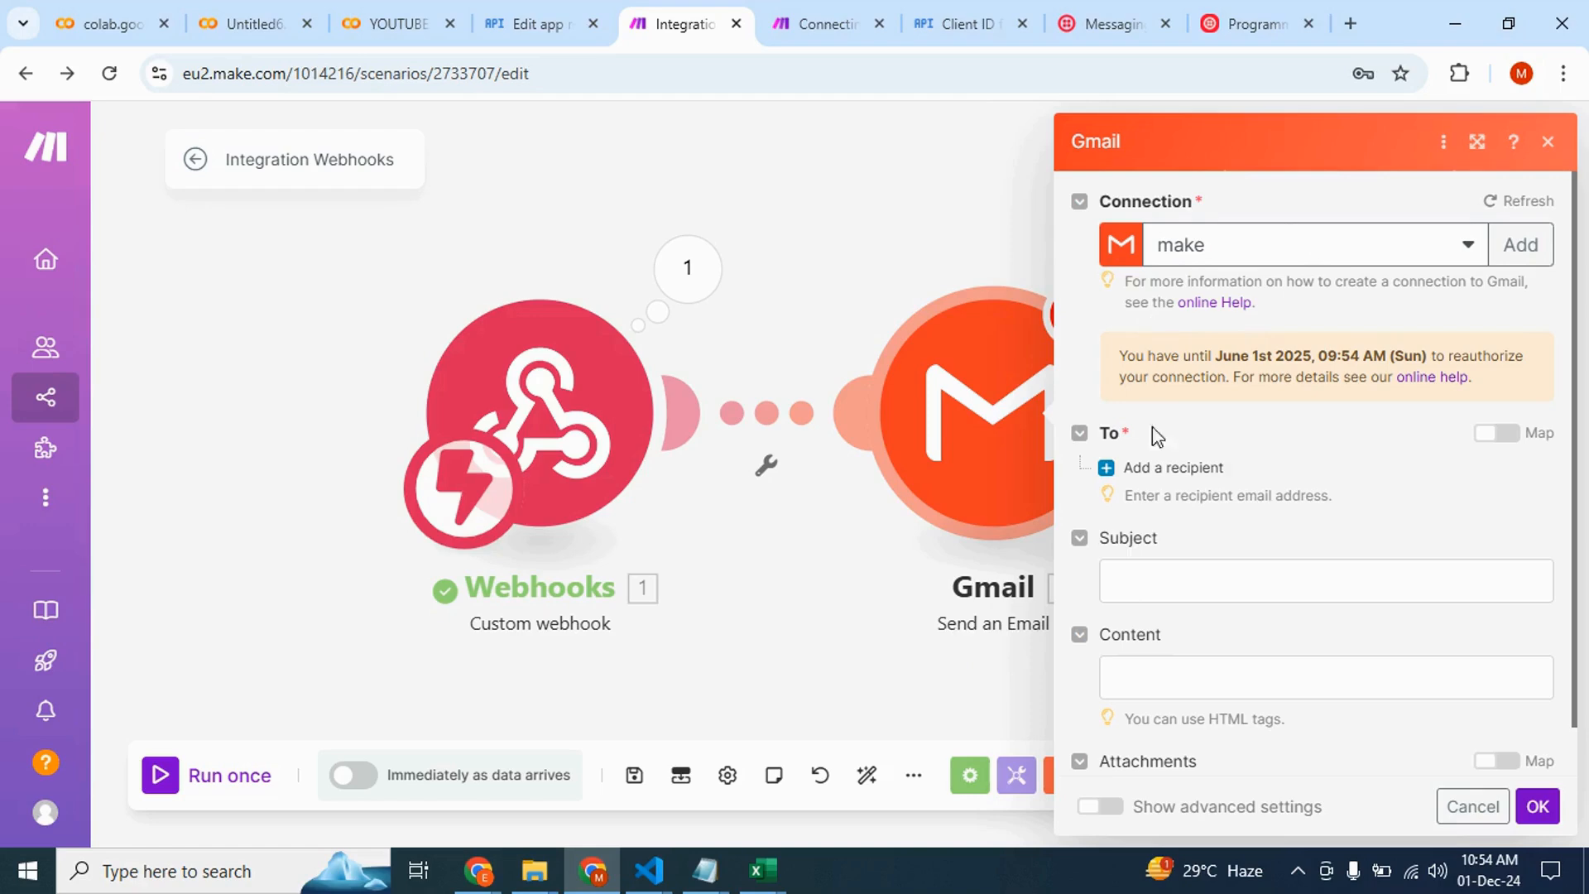
# Add a recipient to the Gmail module and enter the recipient's e-mail address
pyautogui.click(1149, 472)
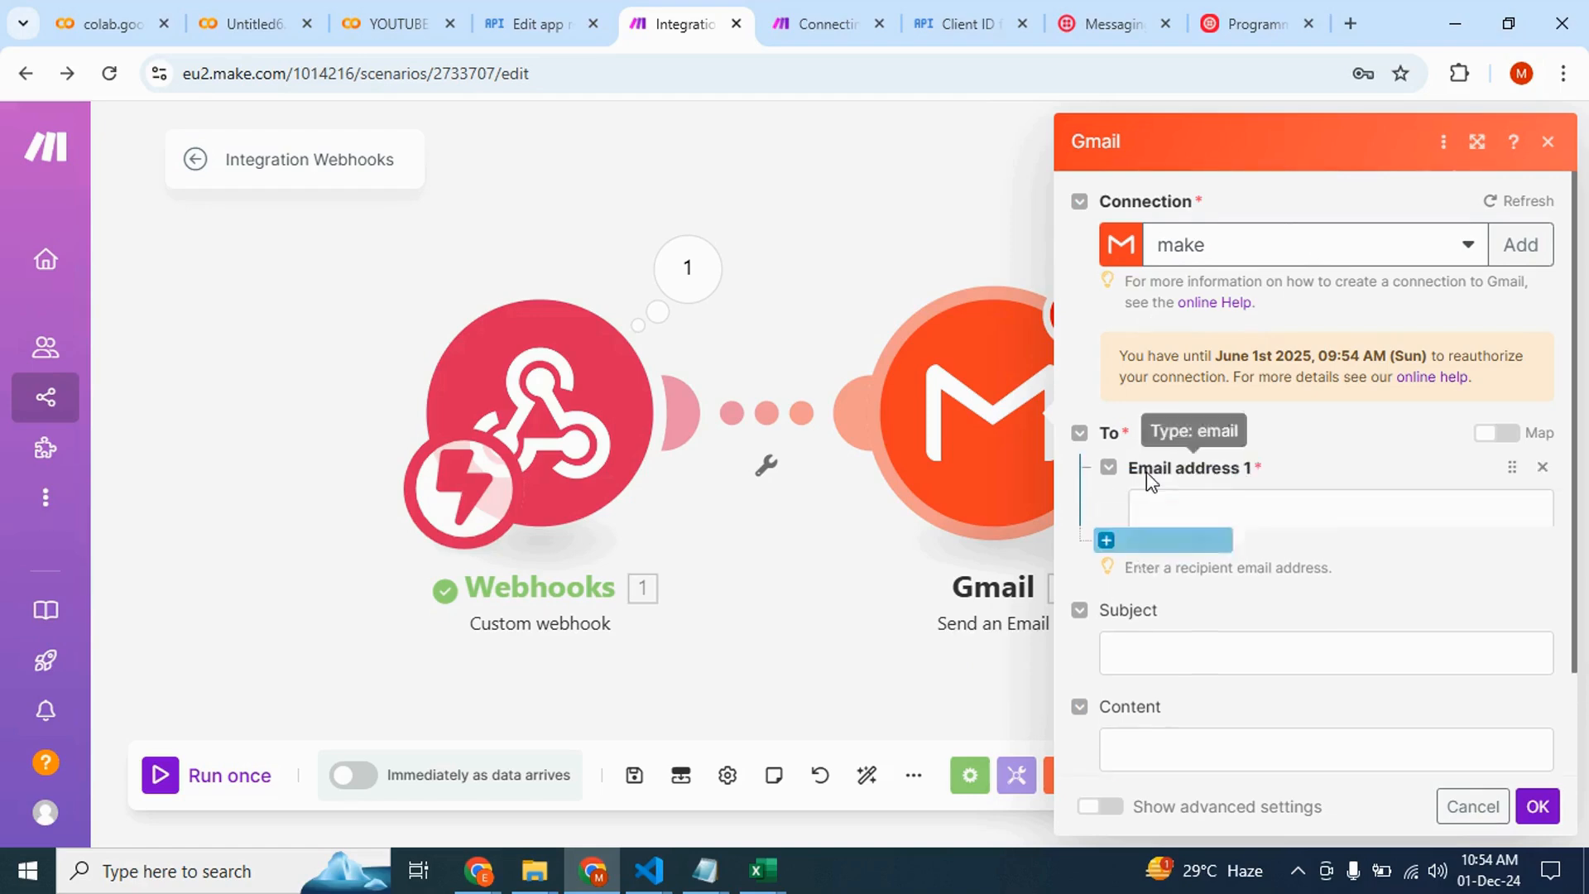
pyautogui.click(1179, 507)
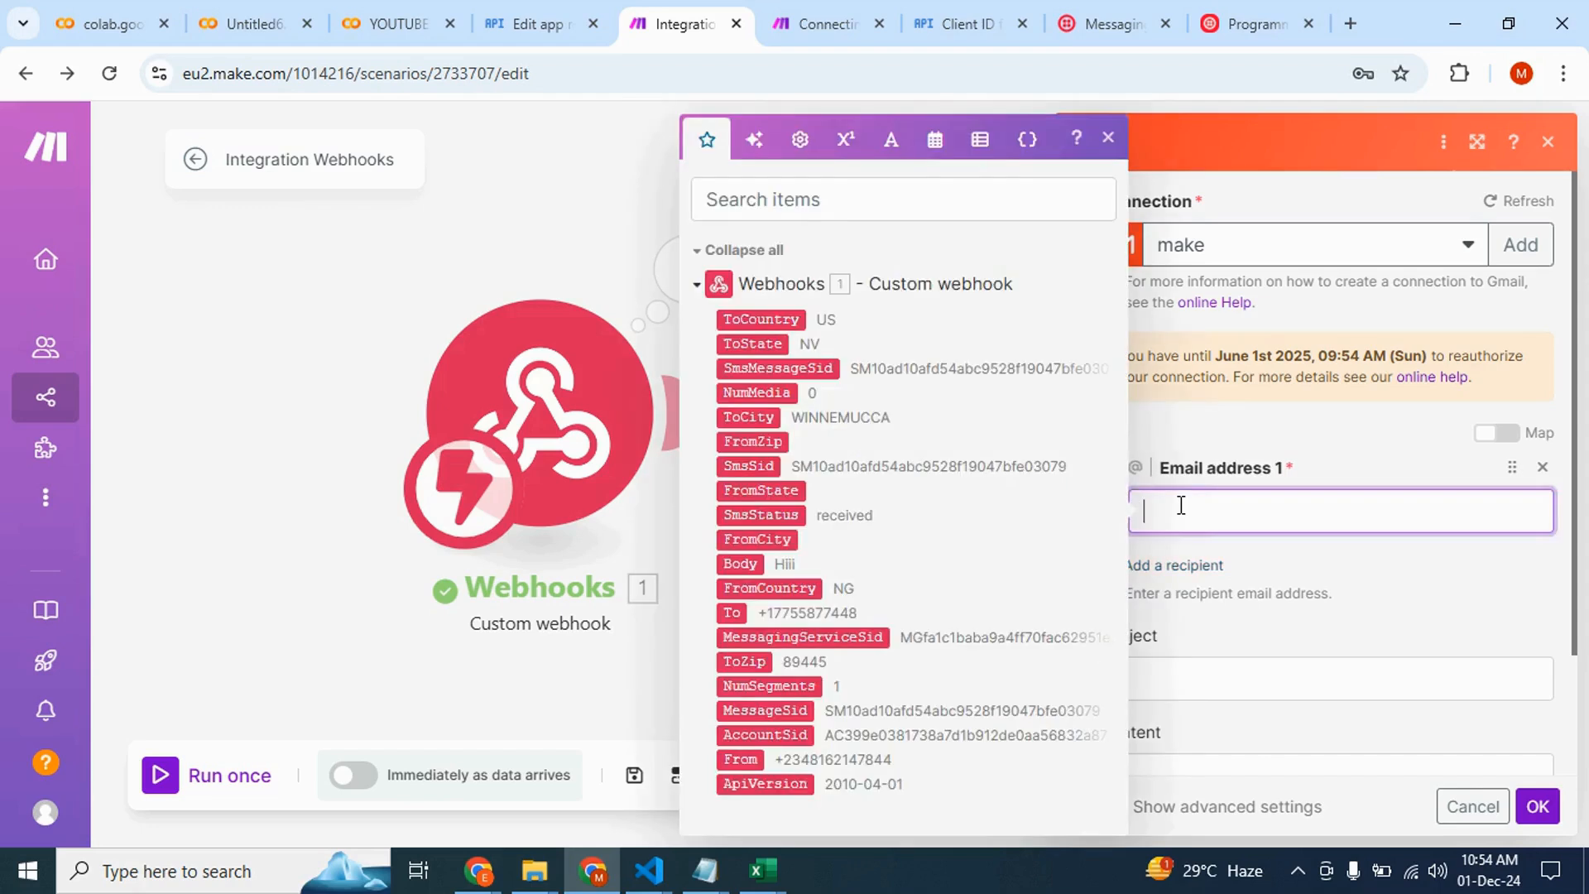
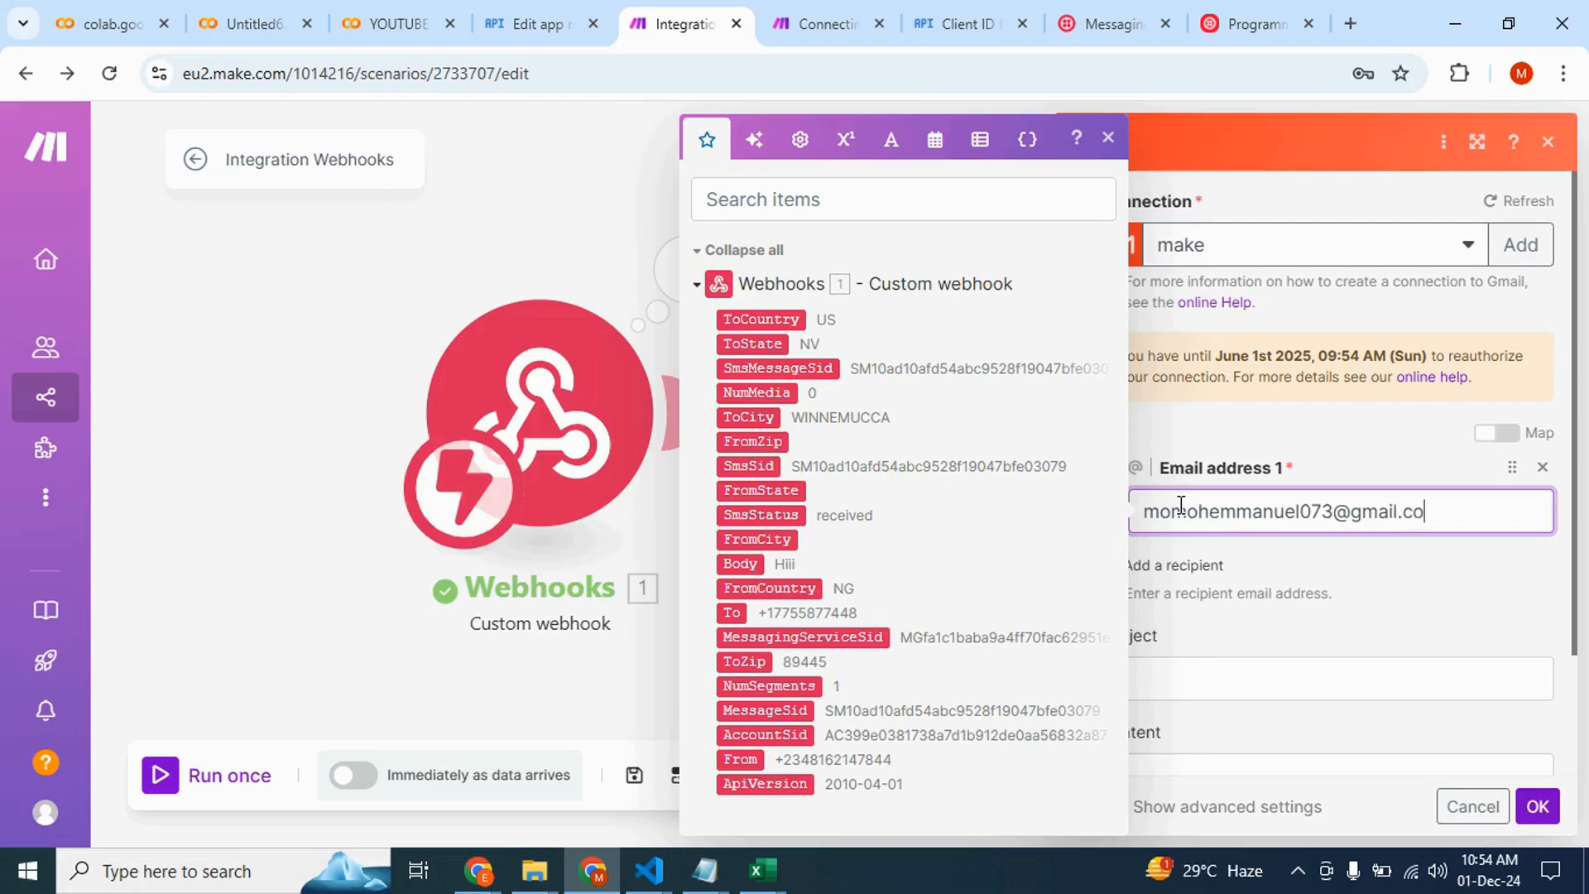
# Set the subject to "Hey, We just recieved a message from" followed by the webhook's From field
pyautogui.click(1175, 689)
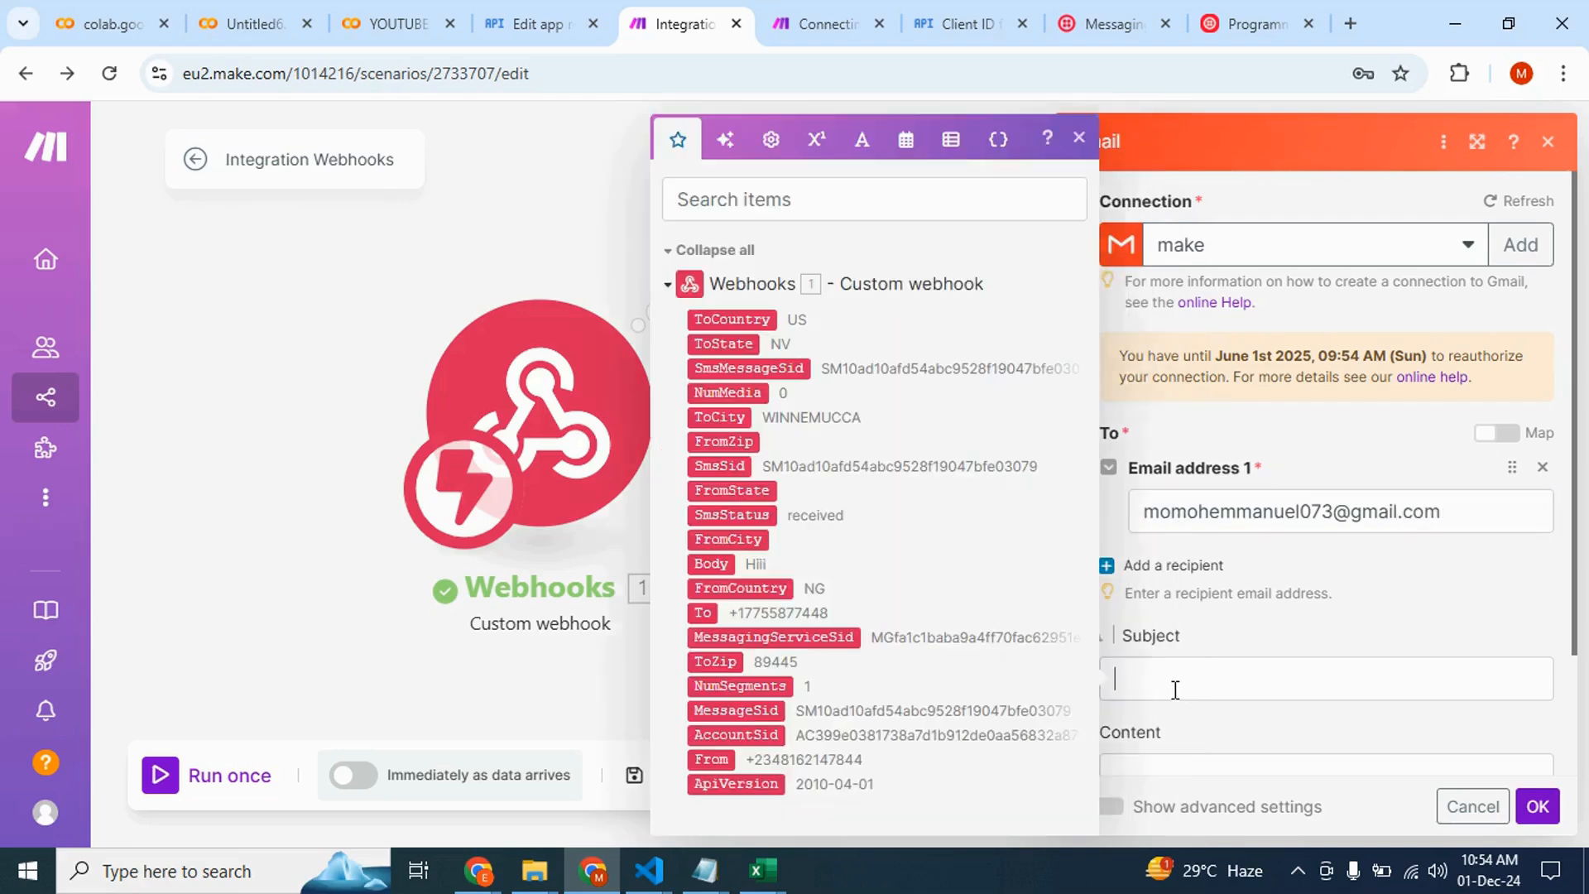
pyautogui.write('Hey')
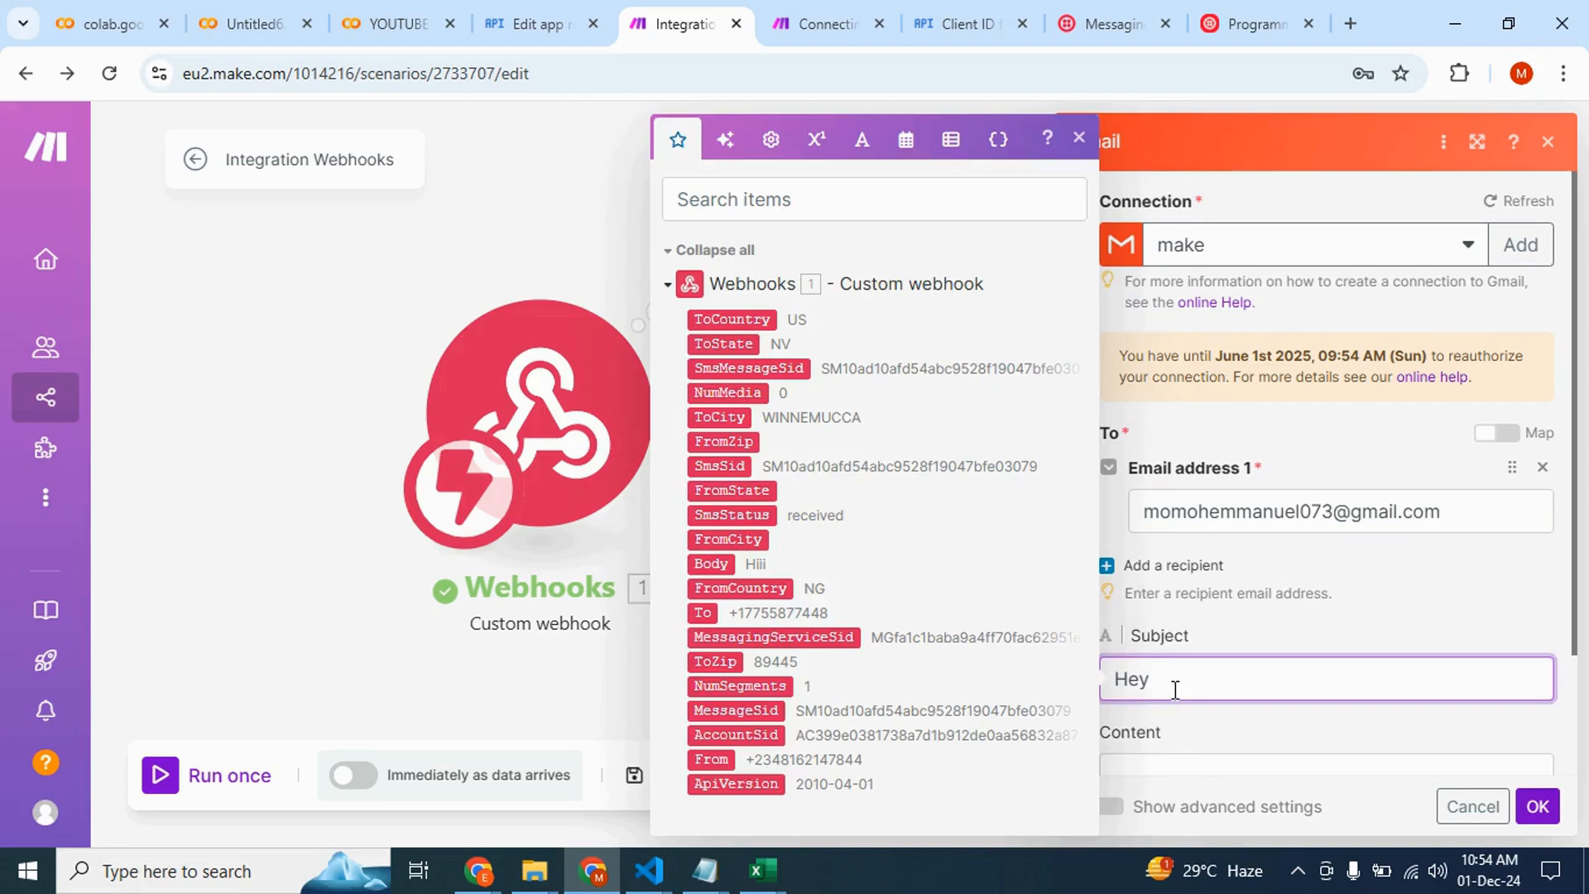
pyautogui.write(', We just receieve')
pyautogui.press('BackSpace')
pyautogui.press('BackSpace')
pyautogui.press('BackSpace')
pyautogui.press('BackSpace')
pyautogui.press('BackSpace')
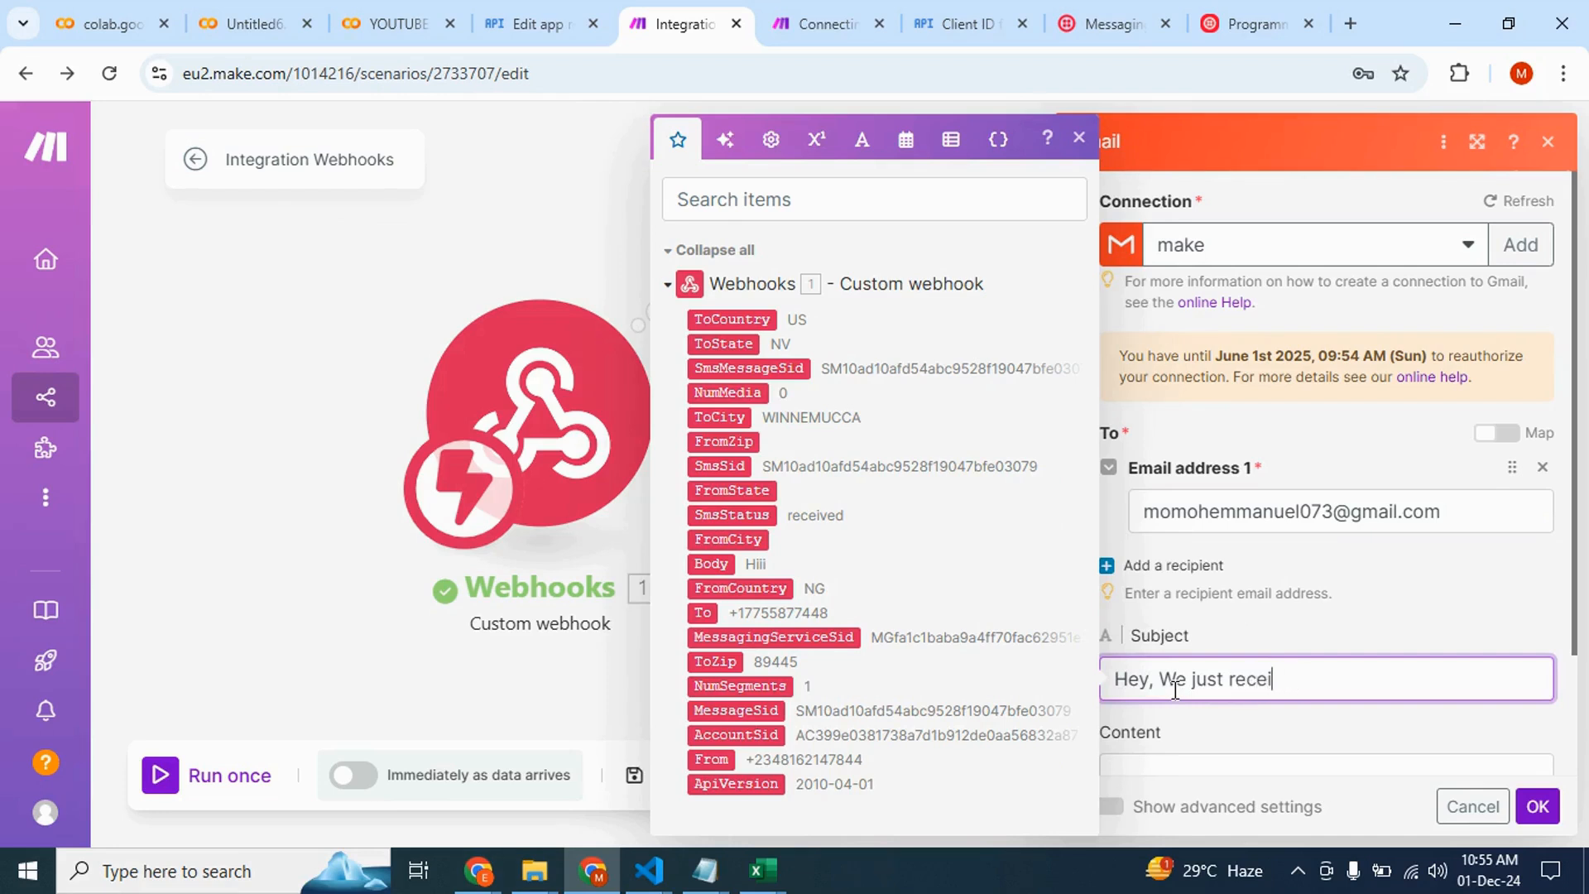
pyautogui.write('ieved a ')
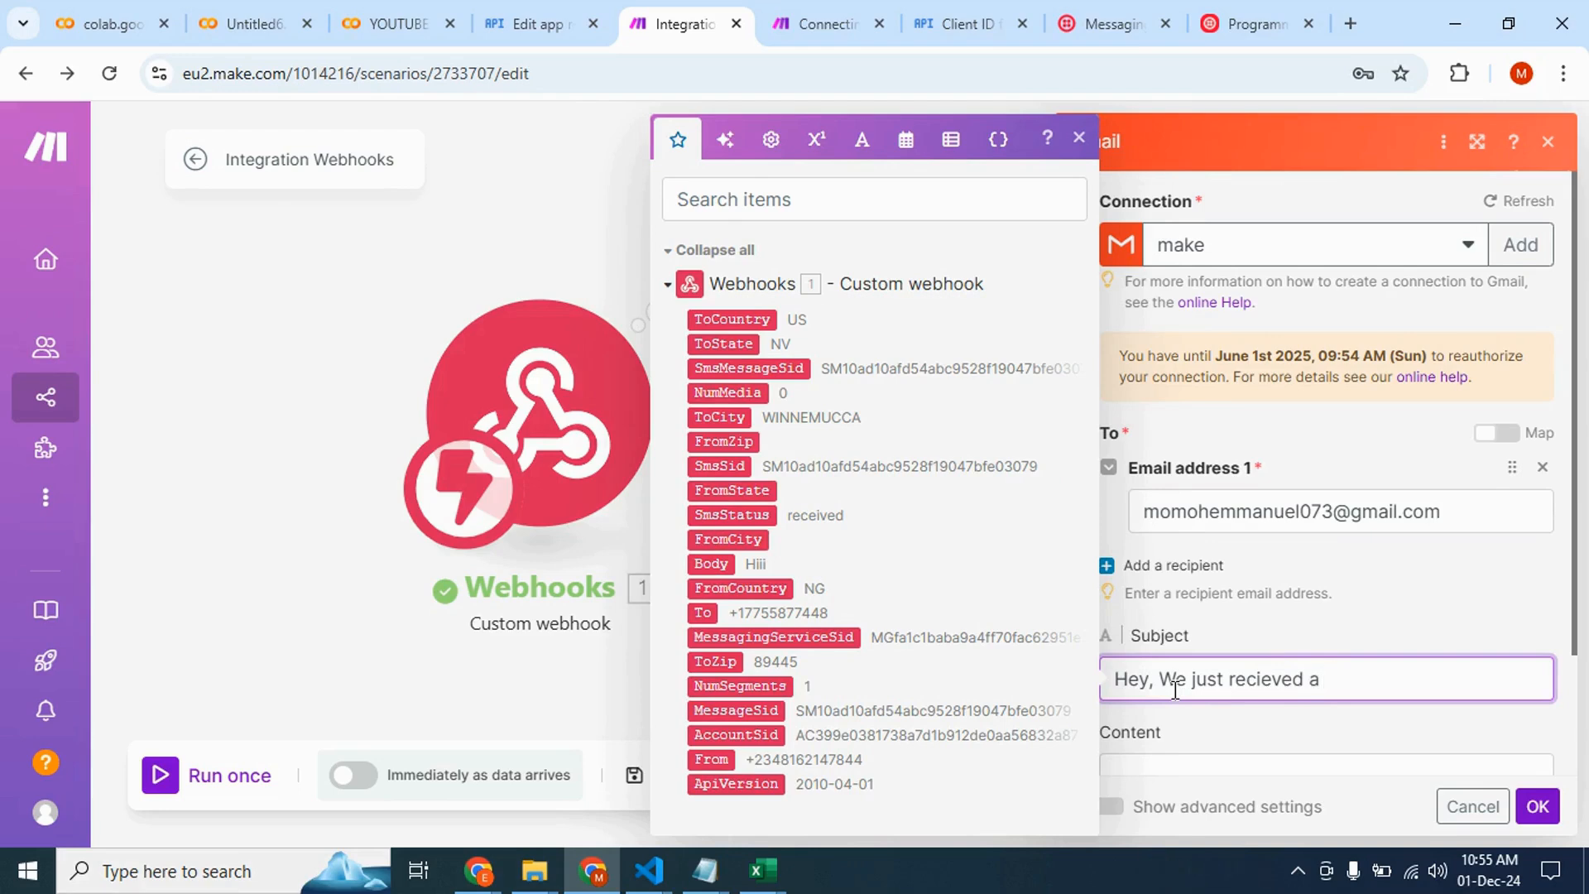
pyautogui.write('message from')
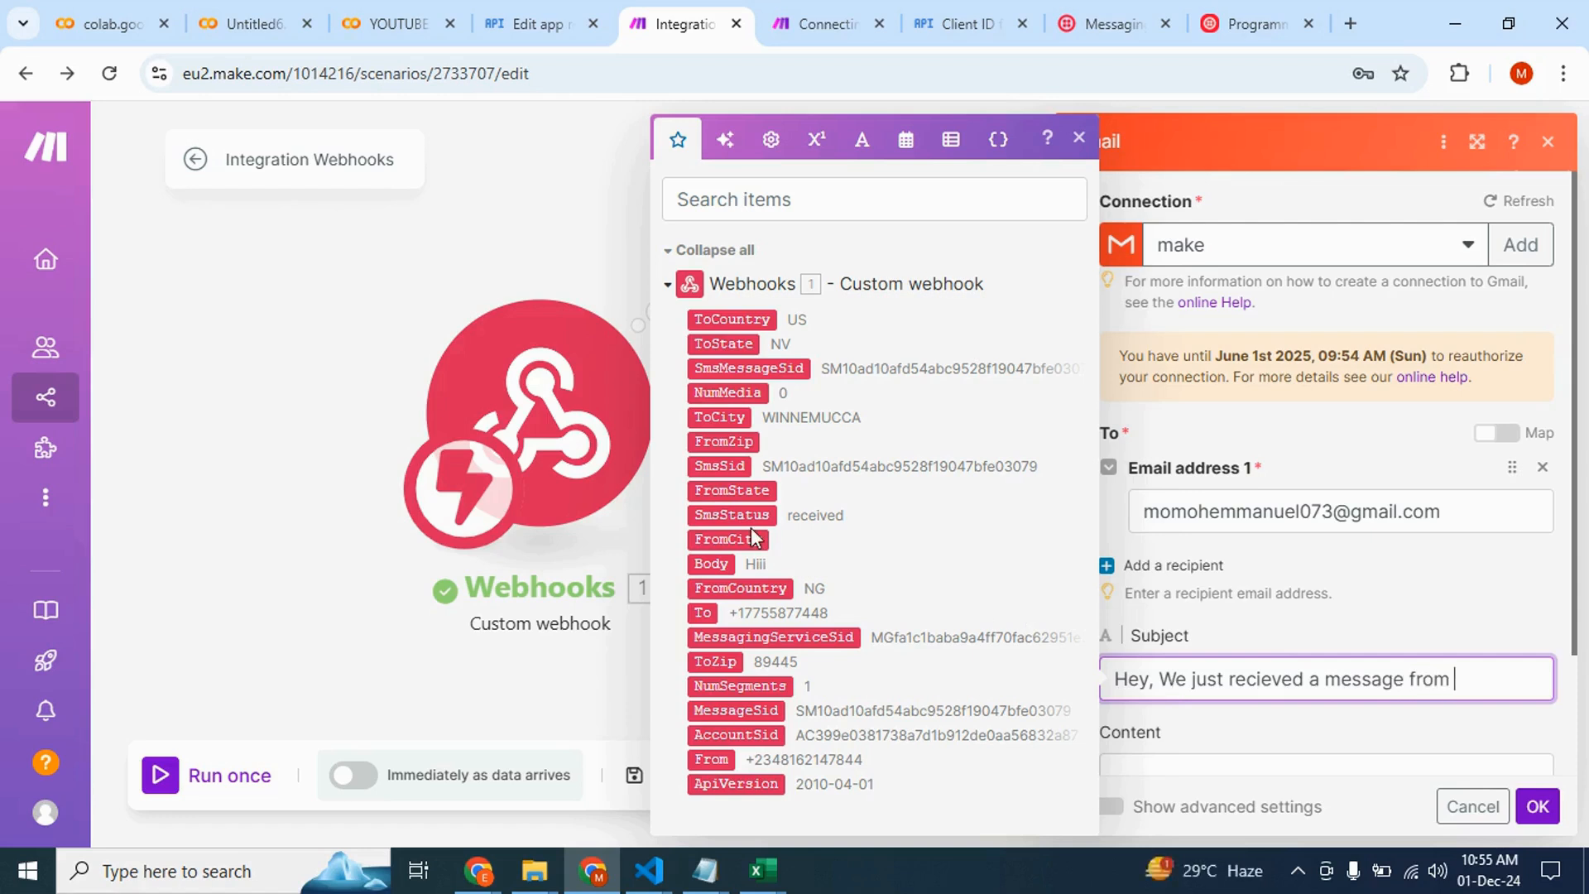
pyautogui.click(715, 760)
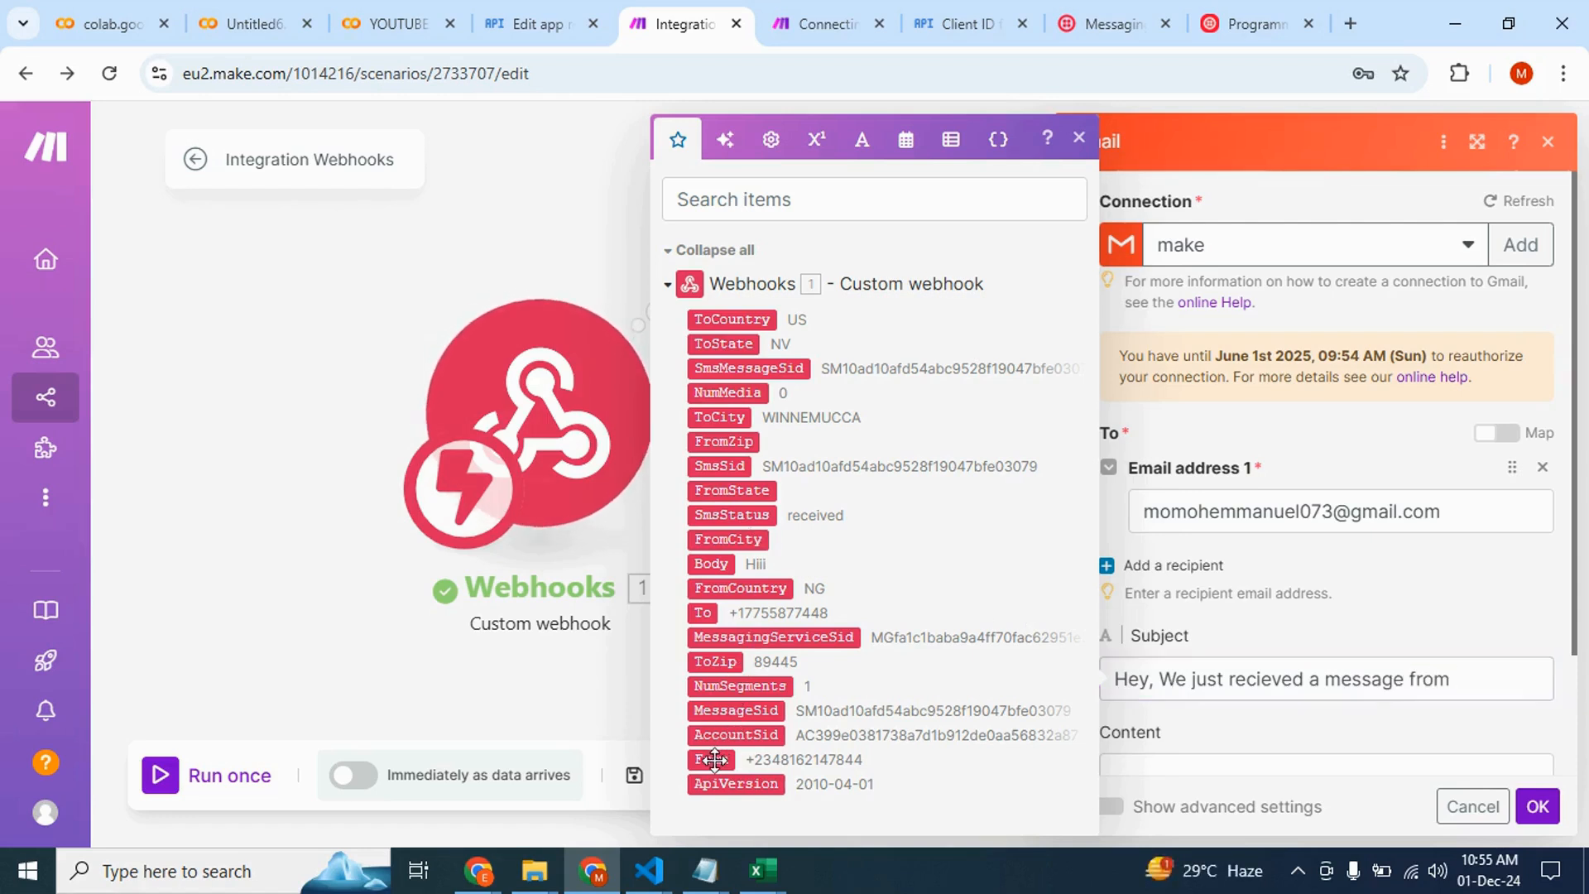
# Set the content to "The content of the message is" with the webhook's Body field, and save the module
pyautogui.scroll(-2, 1183, 766)
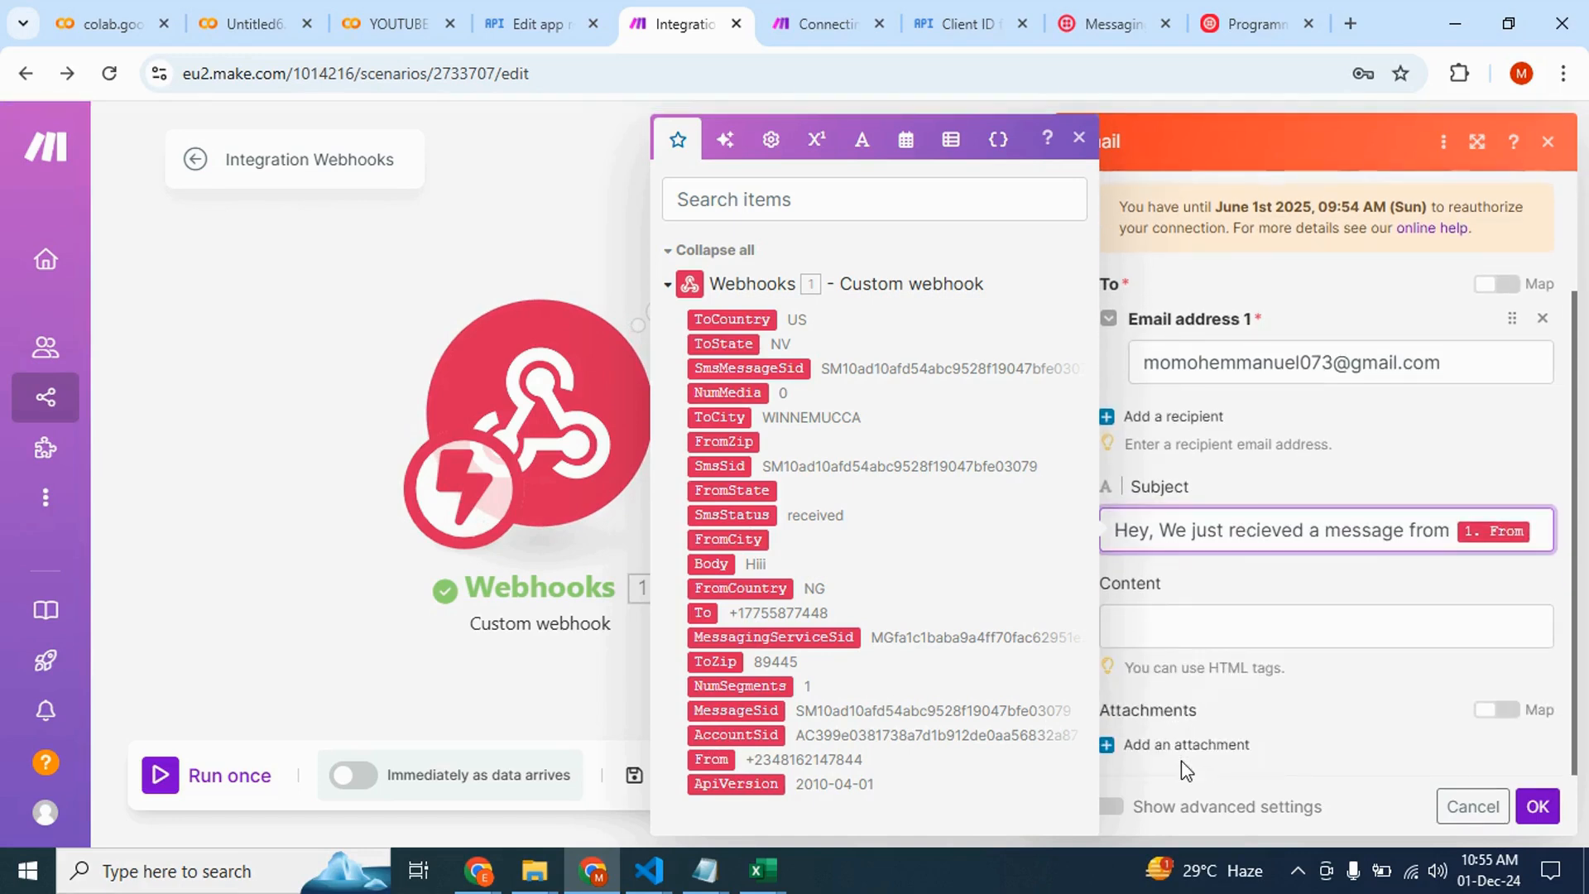
pyautogui.click(1228, 628)
pyautogui.write('Th')
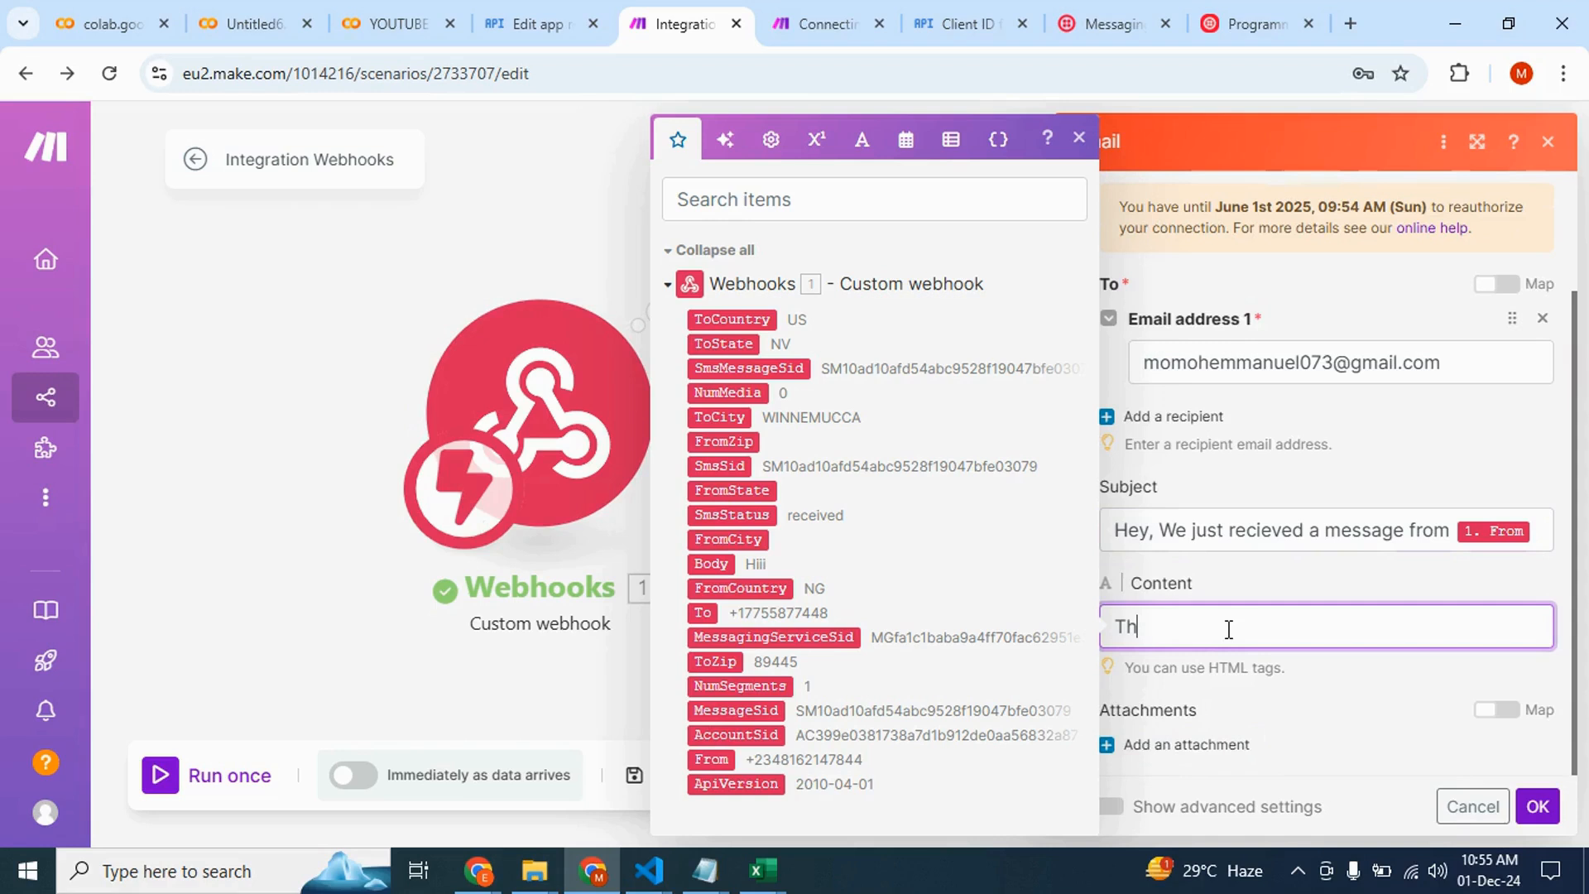
pyautogui.write('e content of the messag')
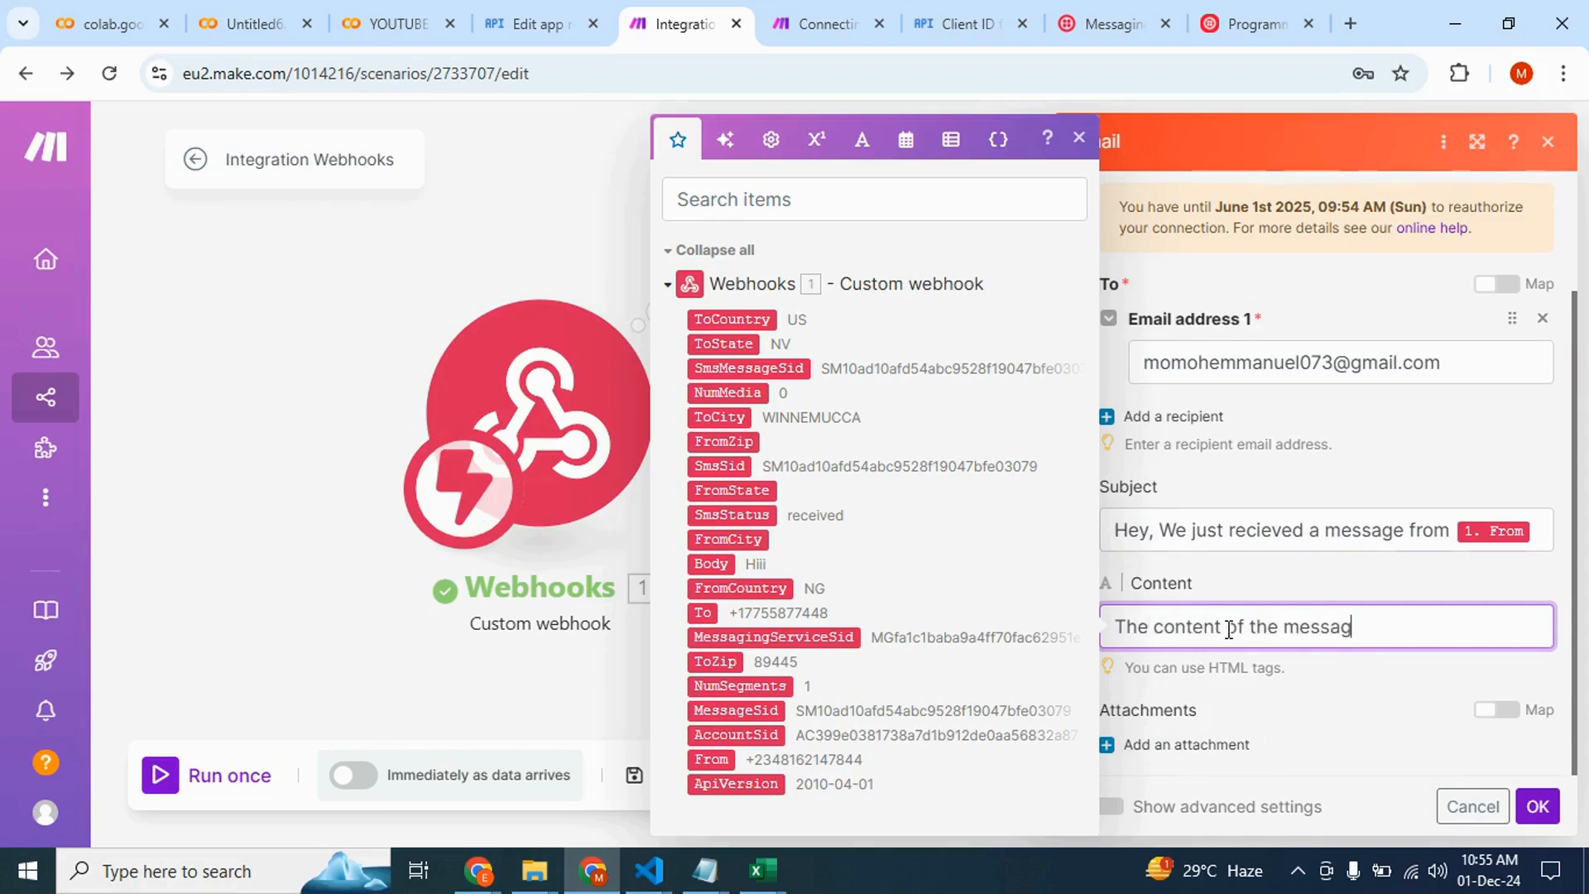
pyautogui.write('e is')
pyautogui.press('Return')
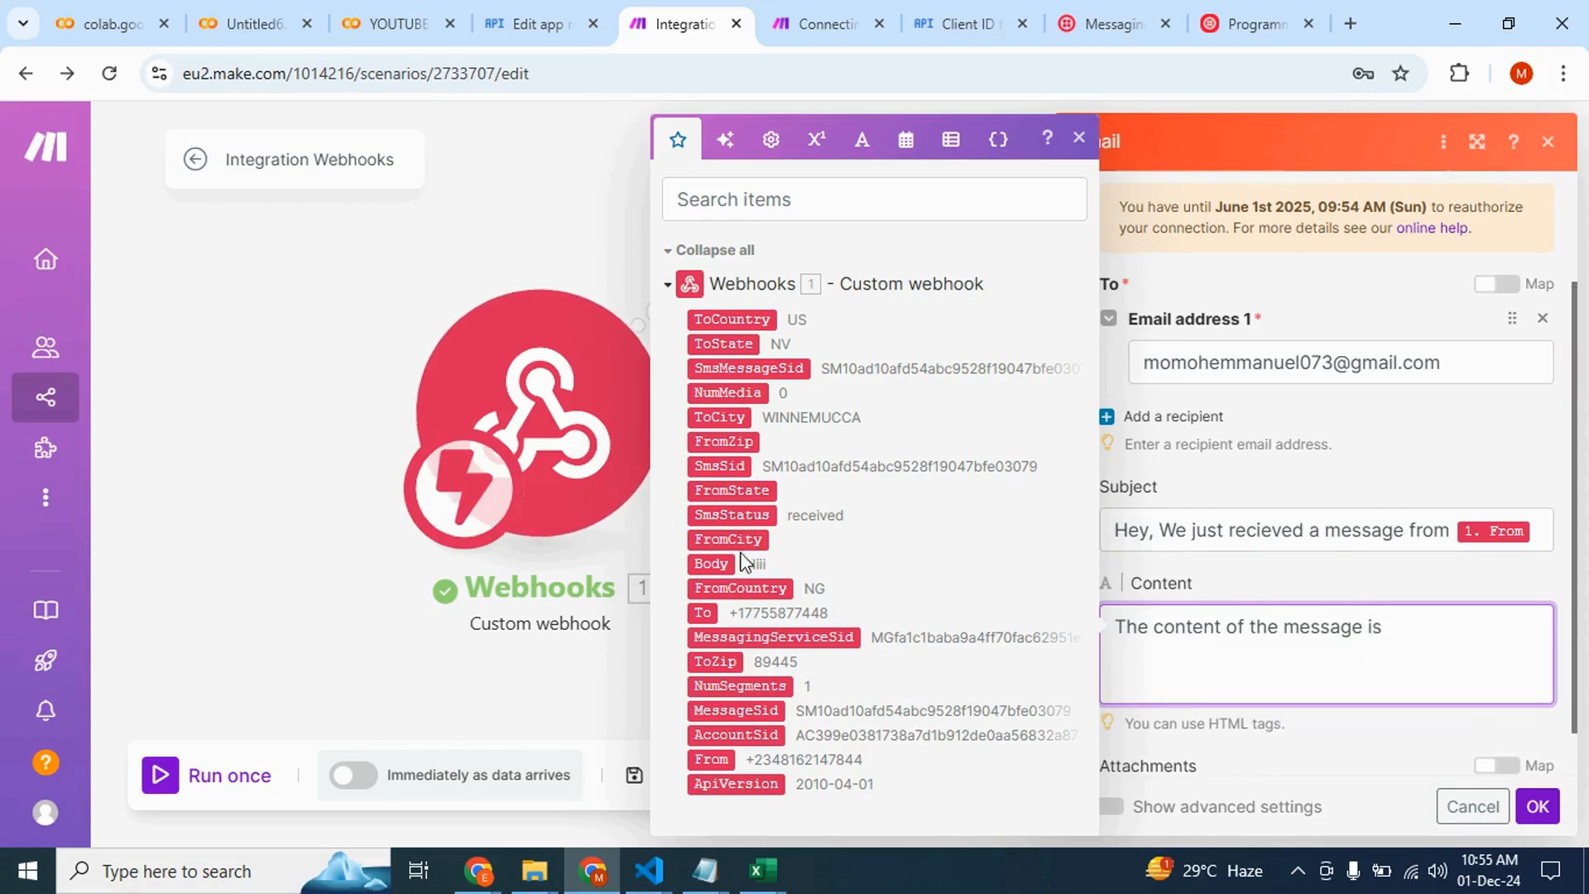
pyautogui.click(713, 564)
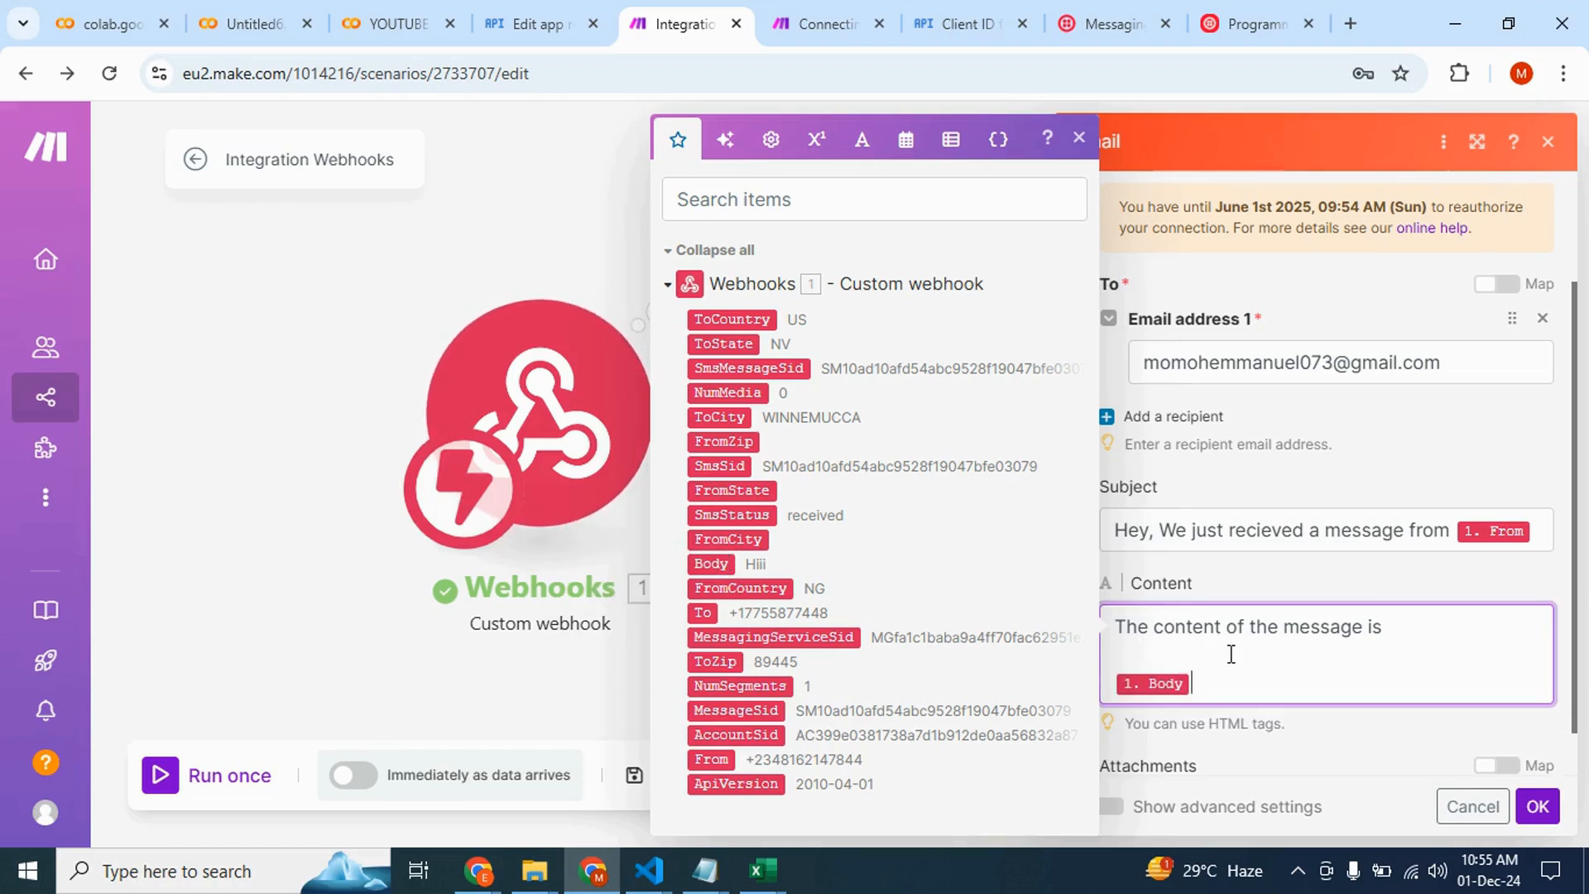
pyautogui.click(1547, 801)
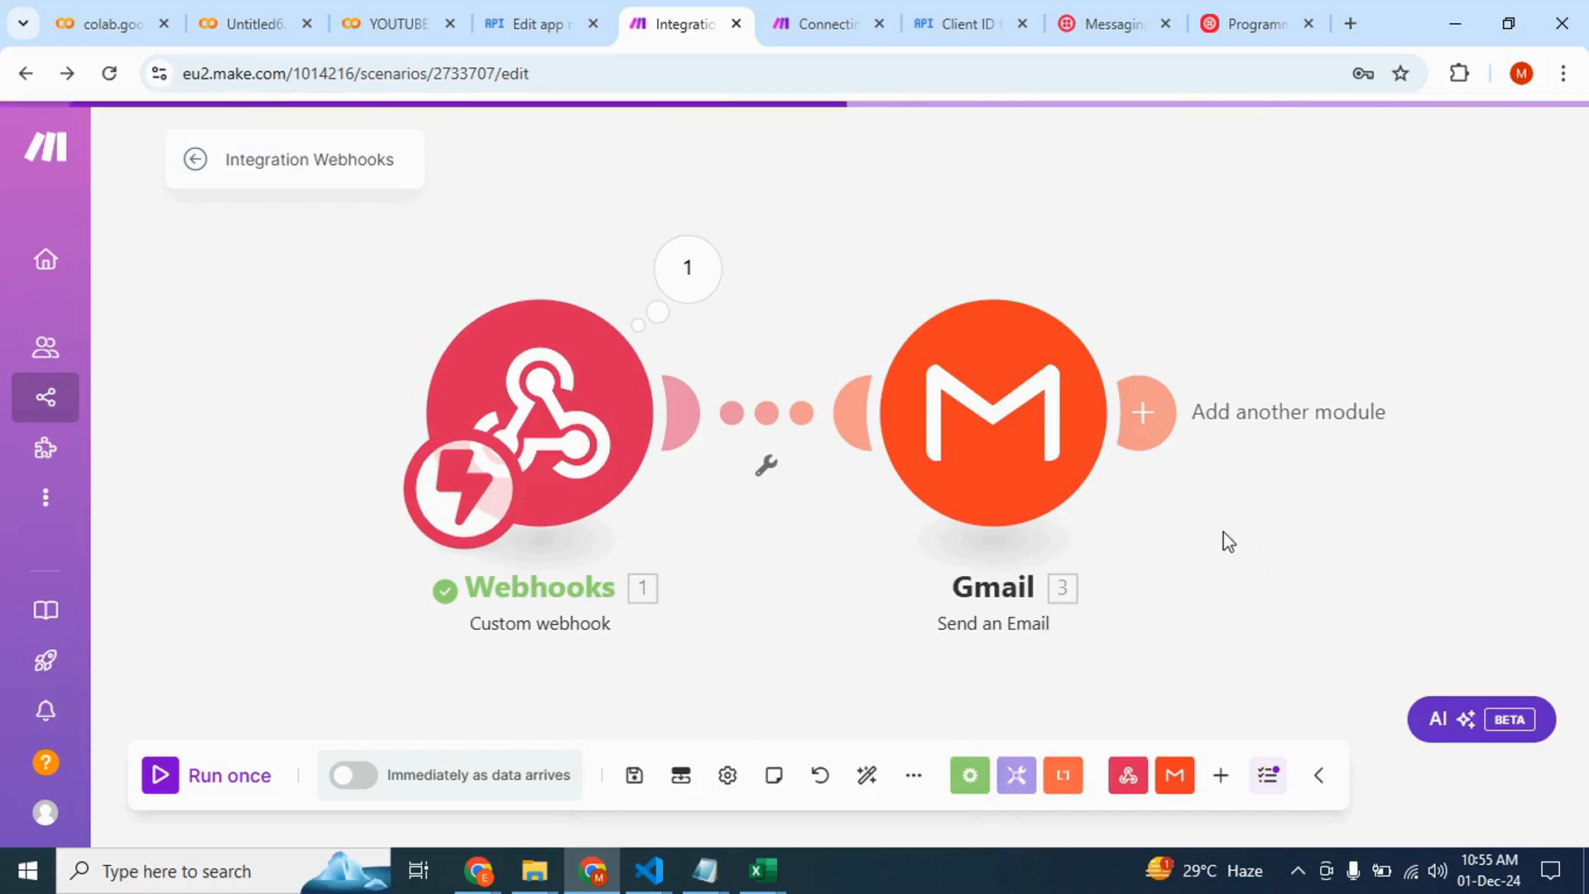
# Run the scenario once using the existing webhook data
pyautogui.click(183, 770)
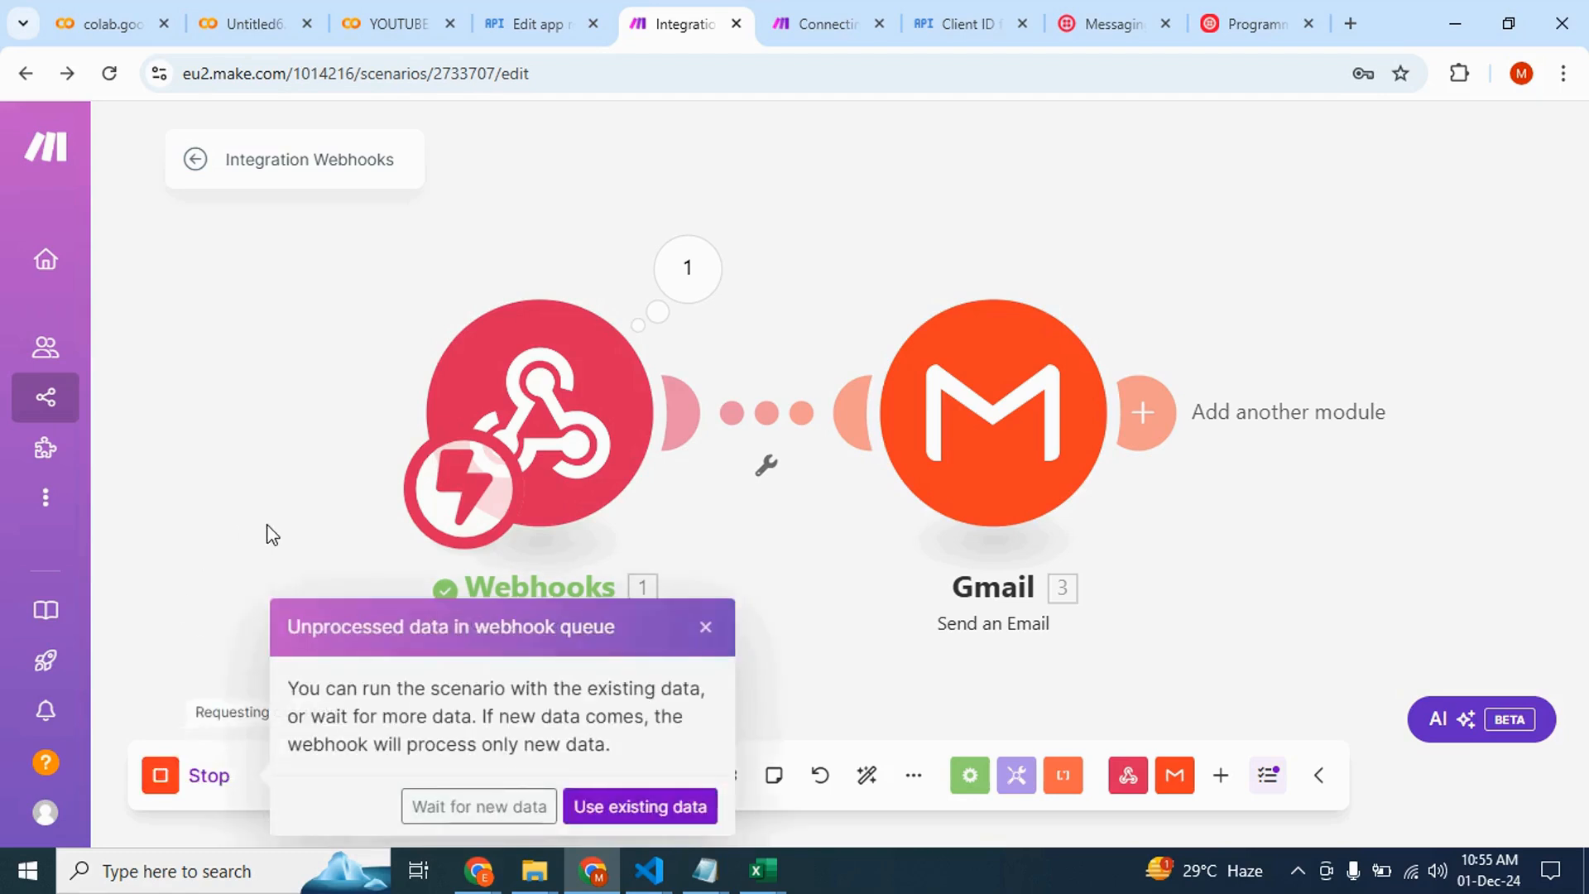
pyautogui.click(502, 809)
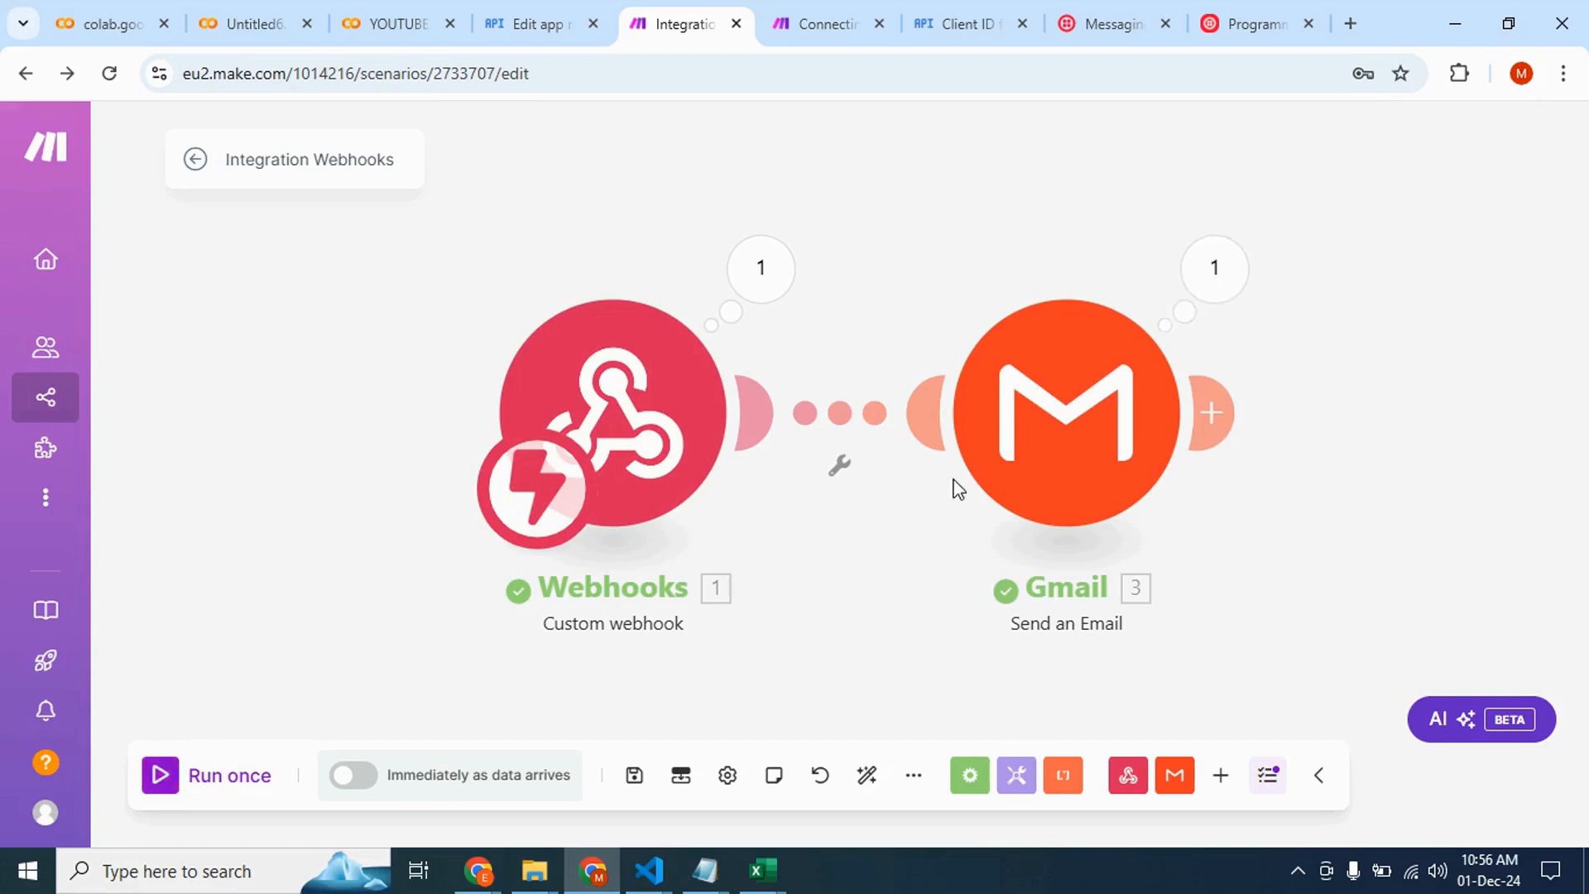
# Open the Gmail inbox in a new tab and view the received notification email
pyautogui.click(1349, 23)
pyautogui.write('gm')
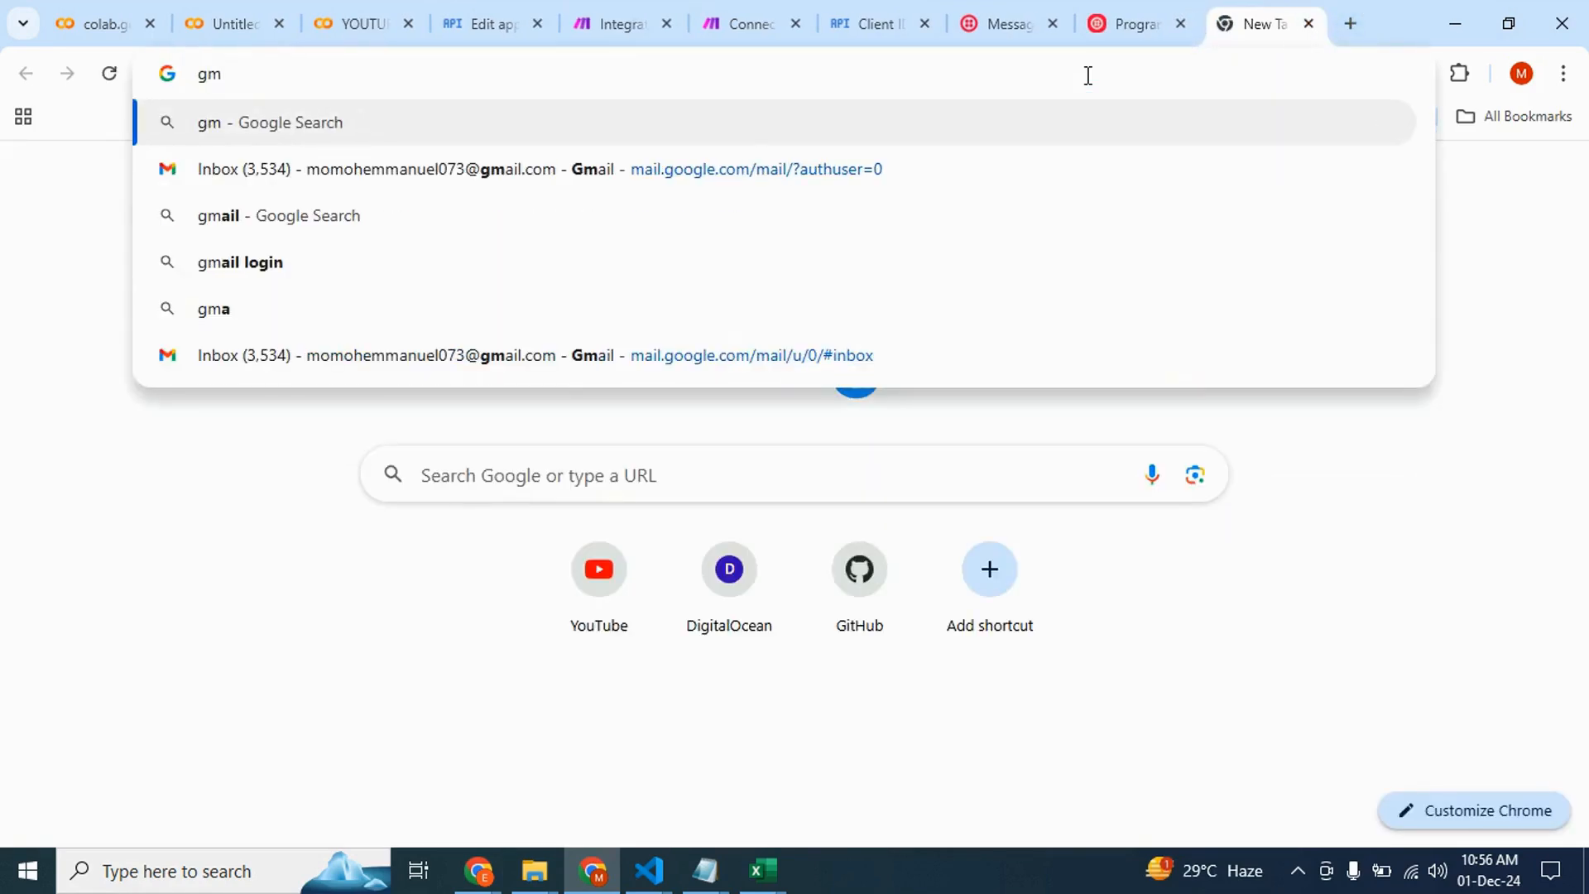
pyautogui.click(867, 169)
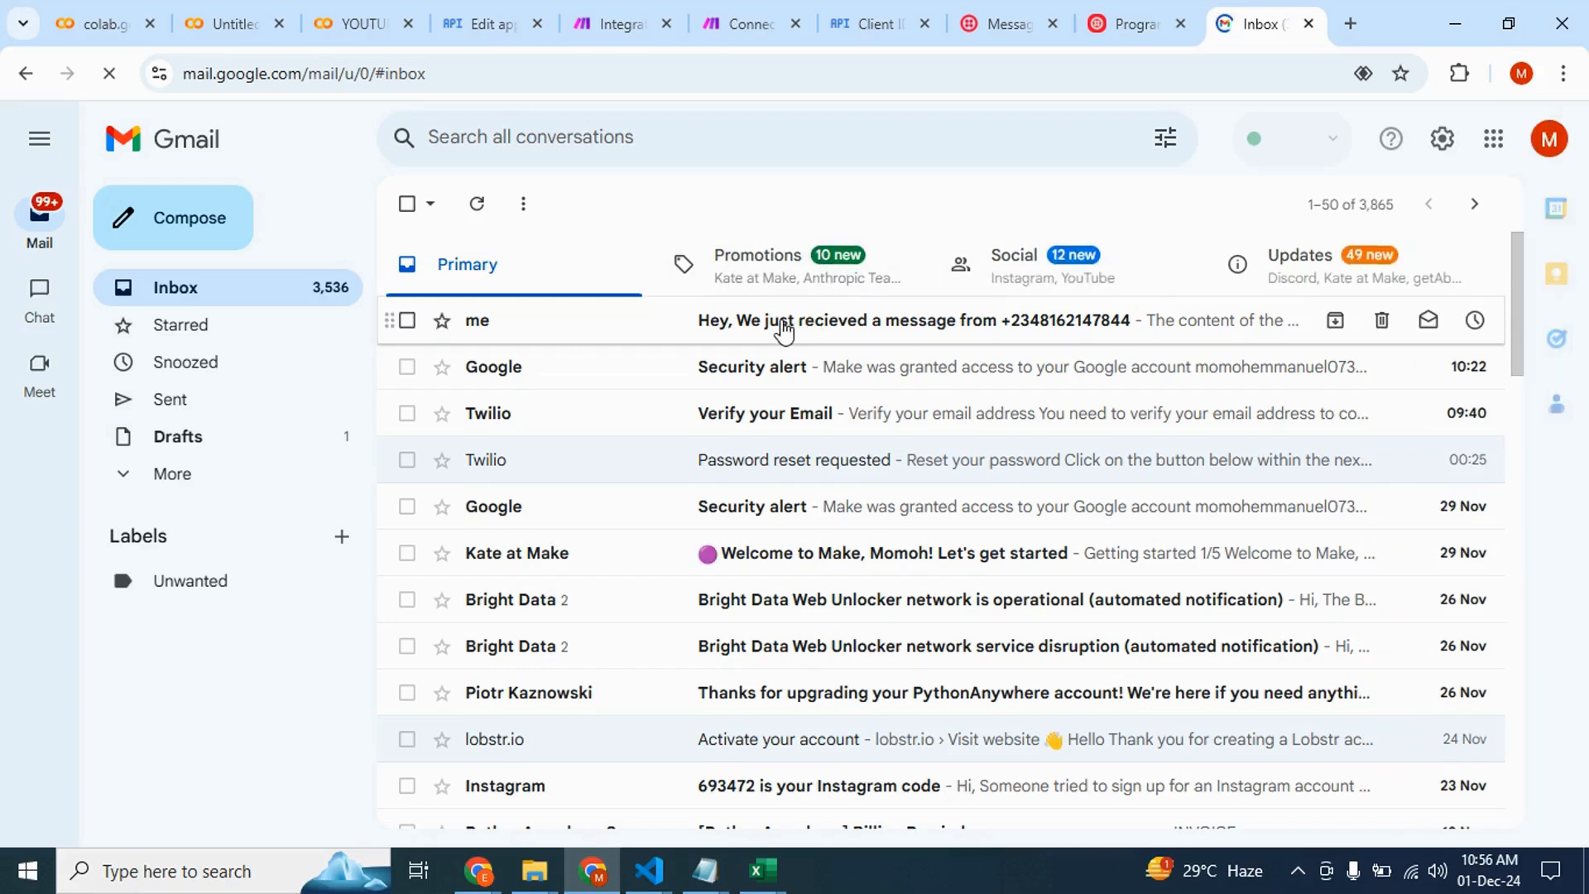
pyautogui.click(758, 327)
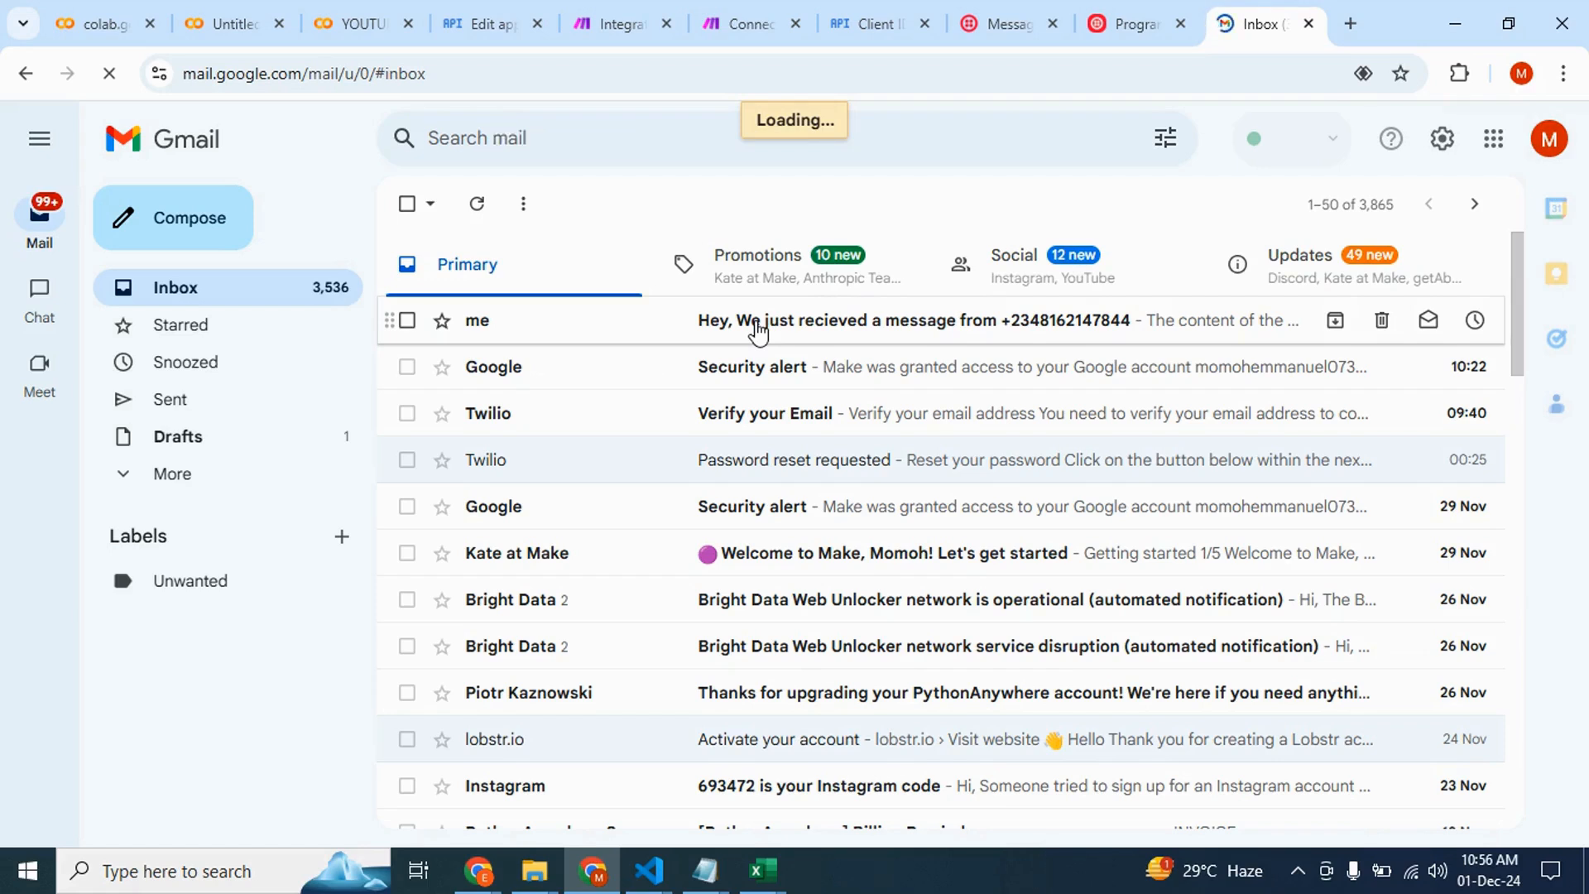
pyautogui.click(758, 331)
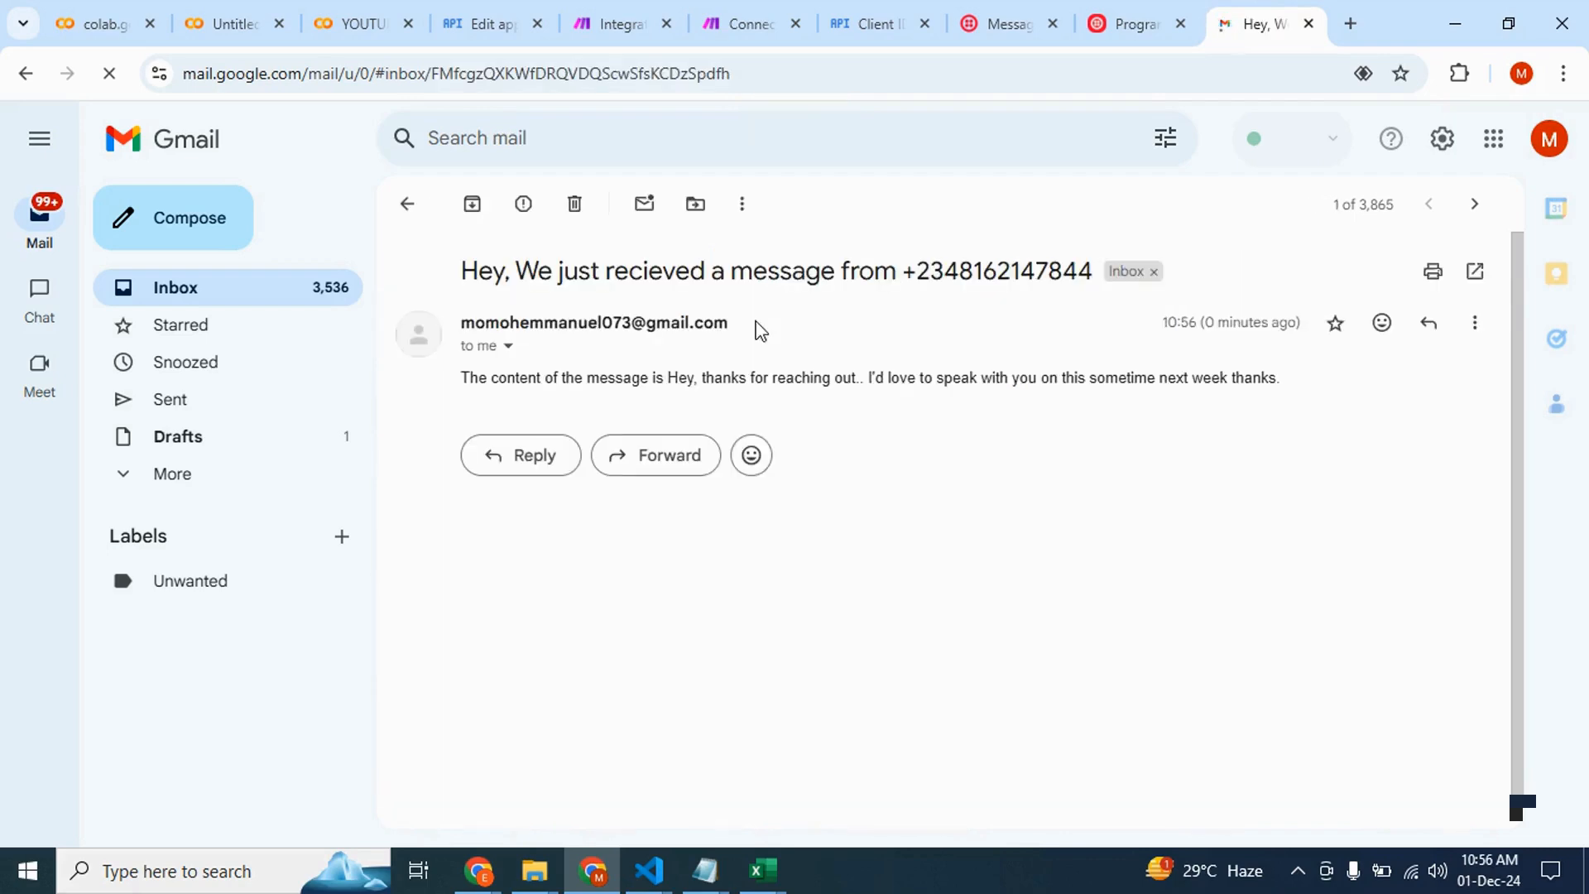